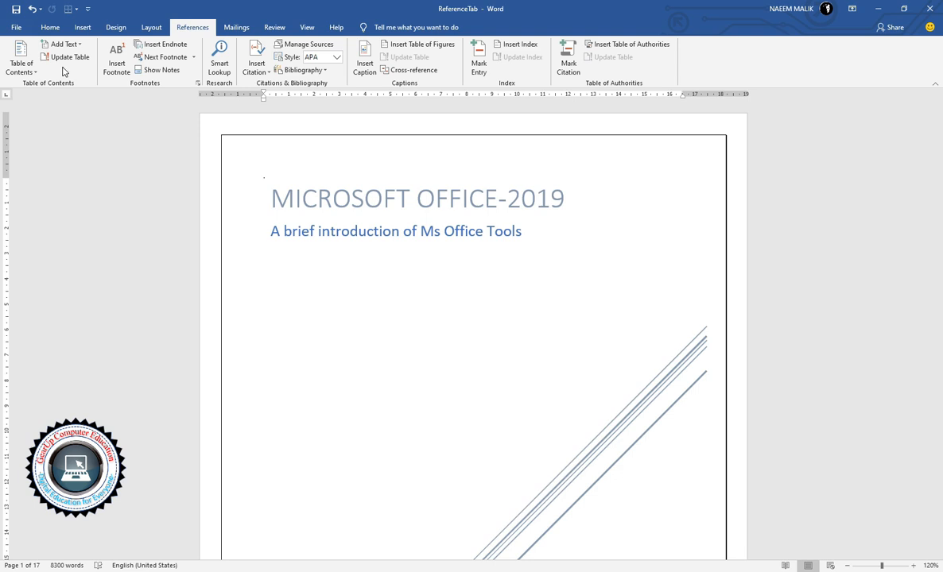
- Examine the multi-level table of contents and its page numbers in the ReferenceTab document
scroll(531, 331, down, 3)
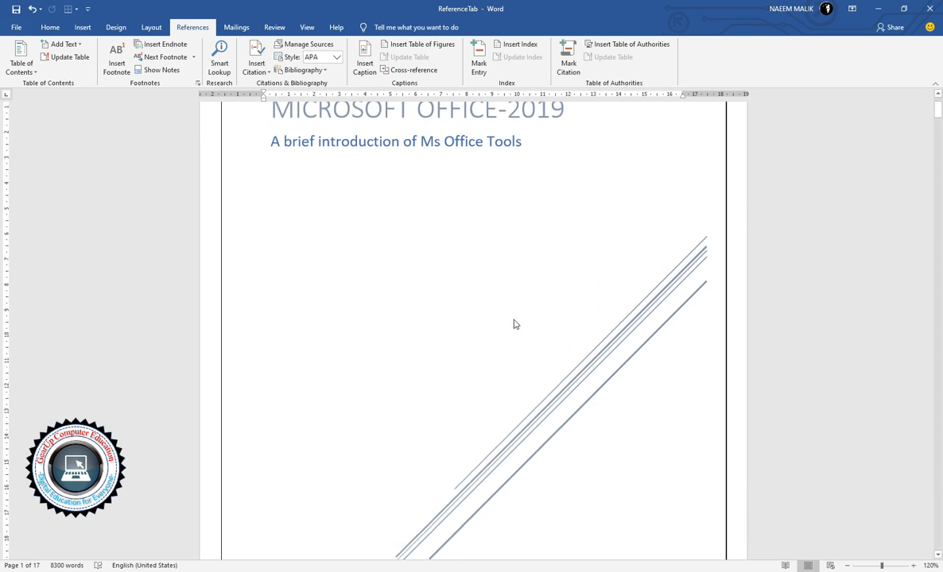
scroll(598, 333, down, 12)
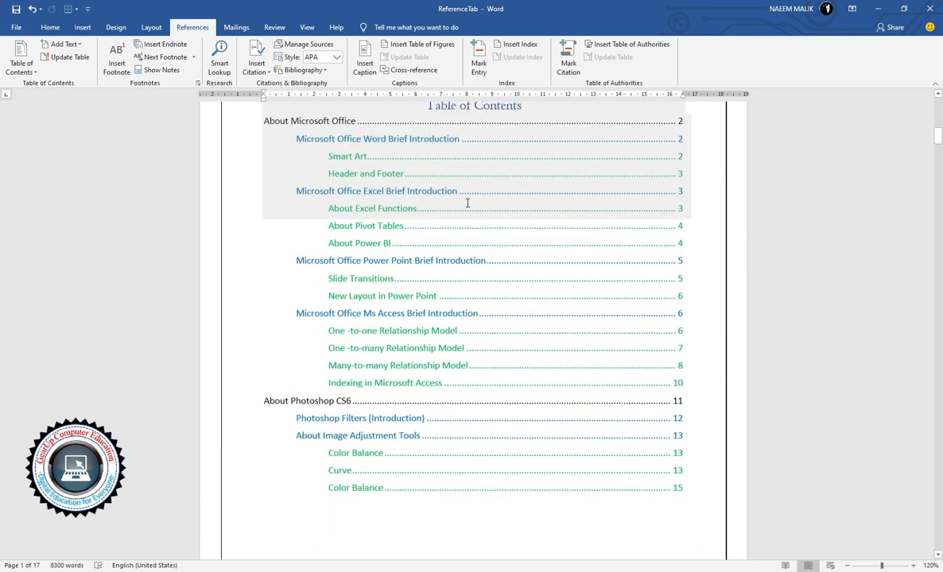
scroll(465, 167, up, 1)
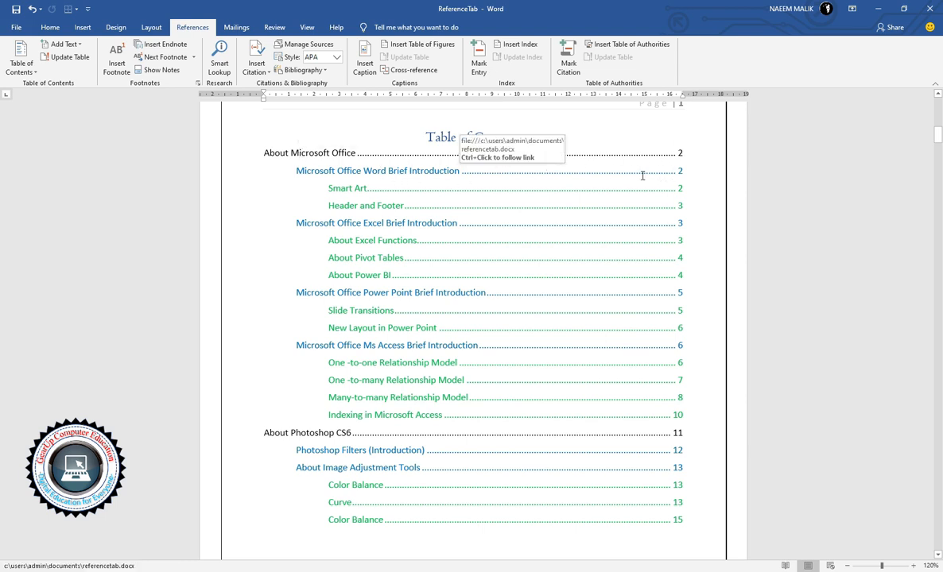
scroll(578, 260, down, 2)
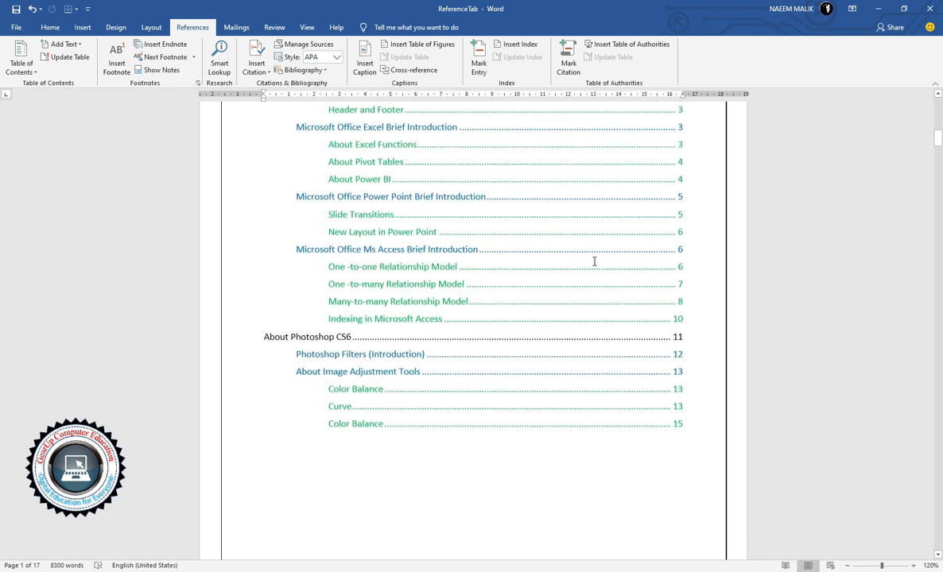
scroll(459, 362, up, 3)
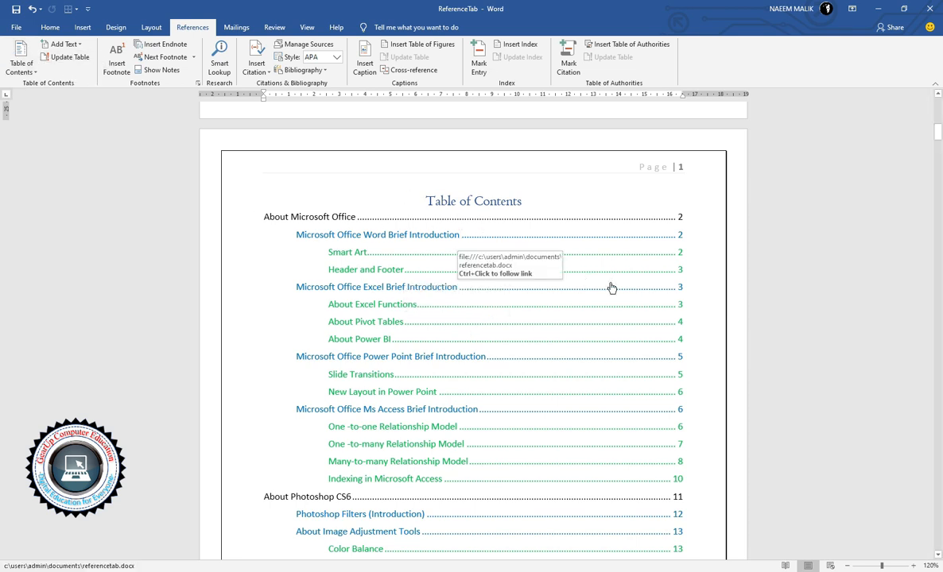
- Create a new blank document, insert a blank page and place the cursor at the start of page 2
key(ctrl+n)
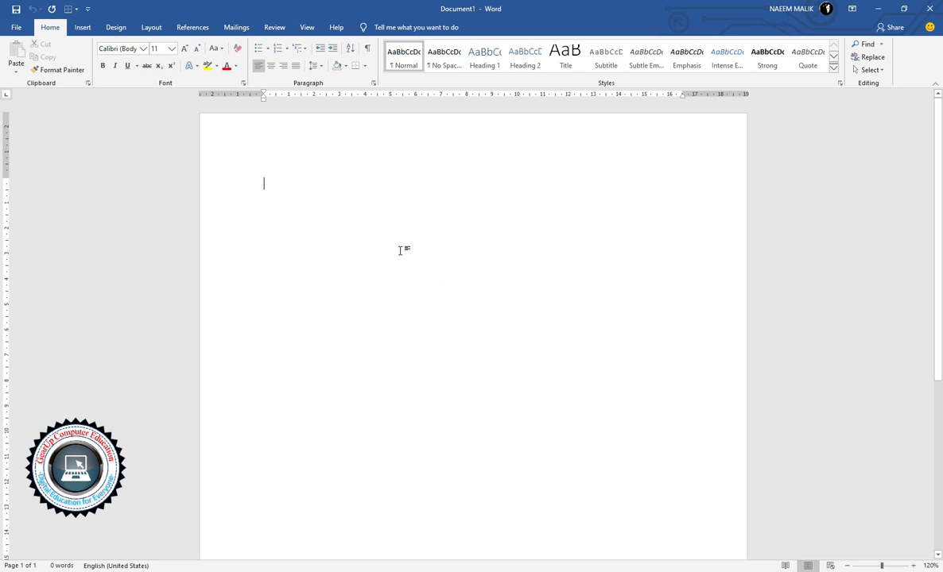
click(83, 28)
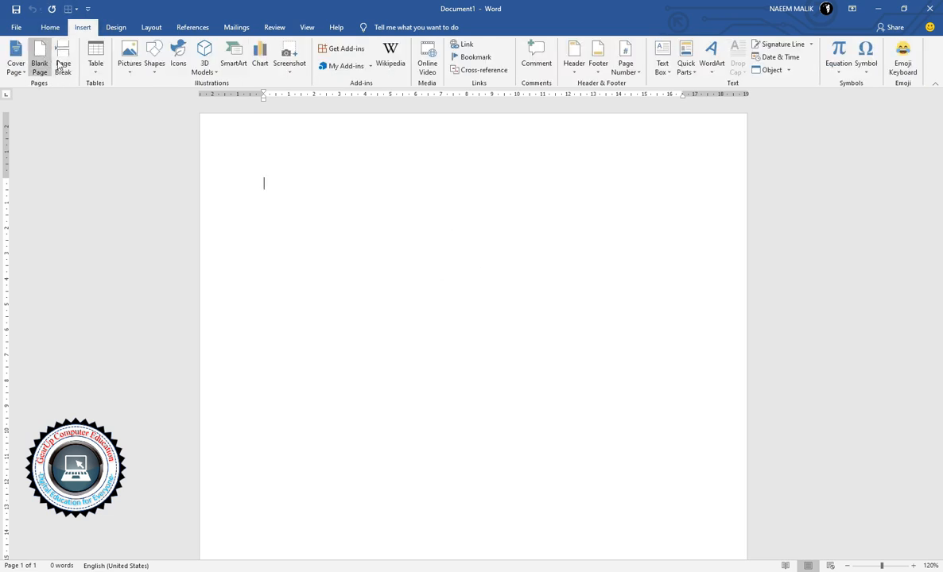
click(42, 60)
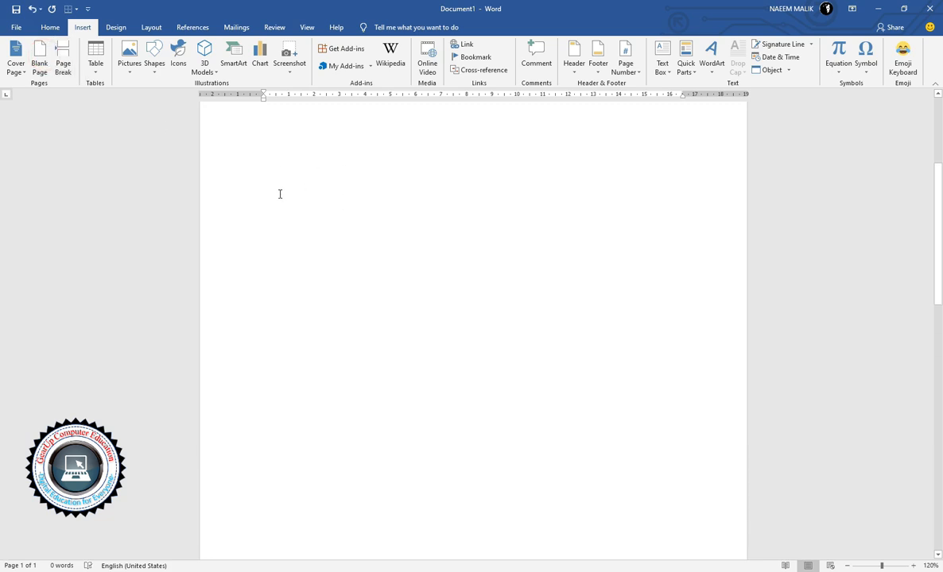
scroll(453, 211, down, 8)
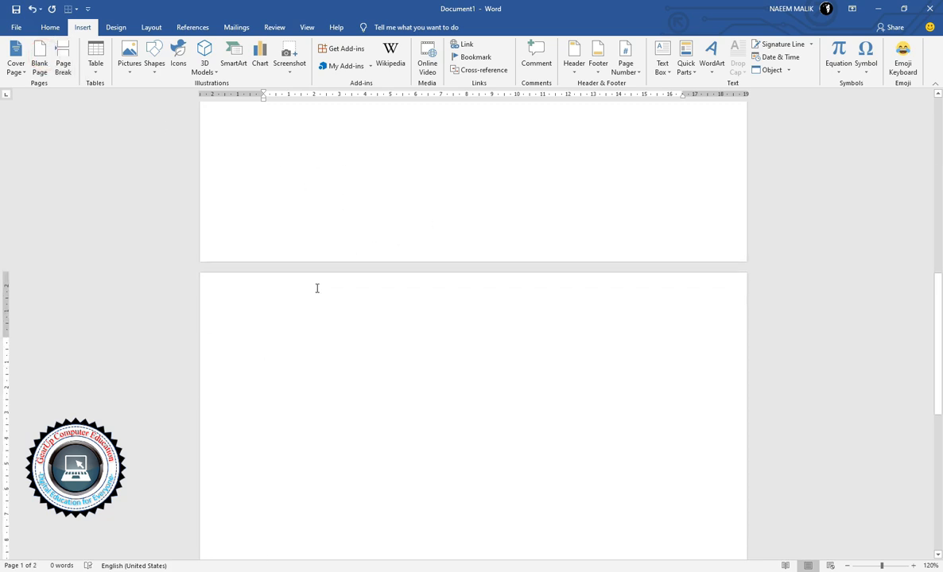
click(264, 341)
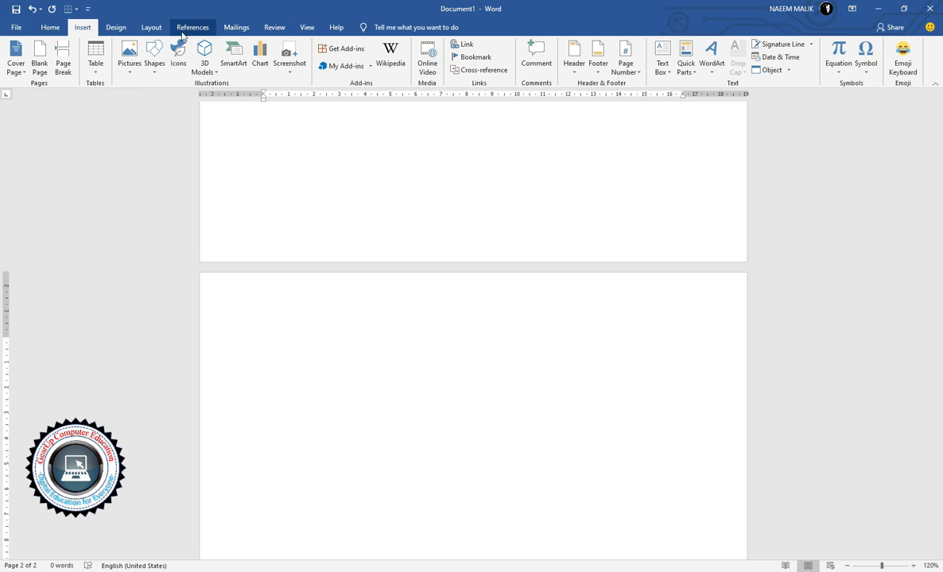
- Write the title "About Indian National Capital Territory" on page 2 in the Heading 1 style
click(51, 28)
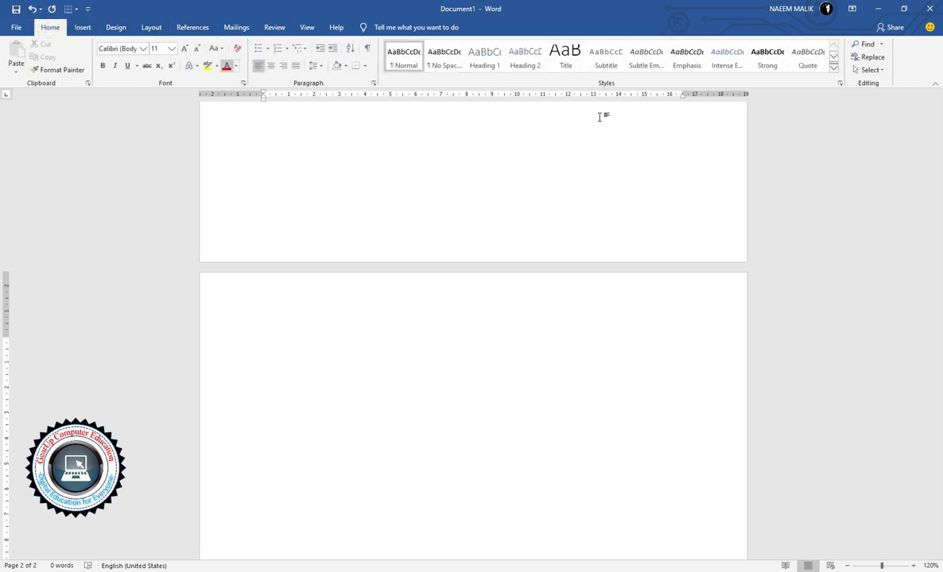
click(492, 57)
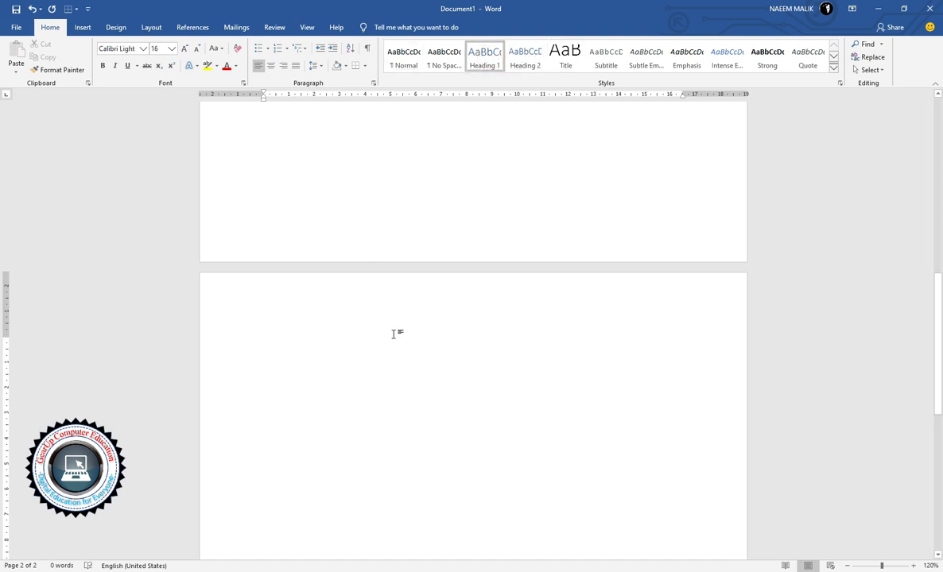
text(About Ind)
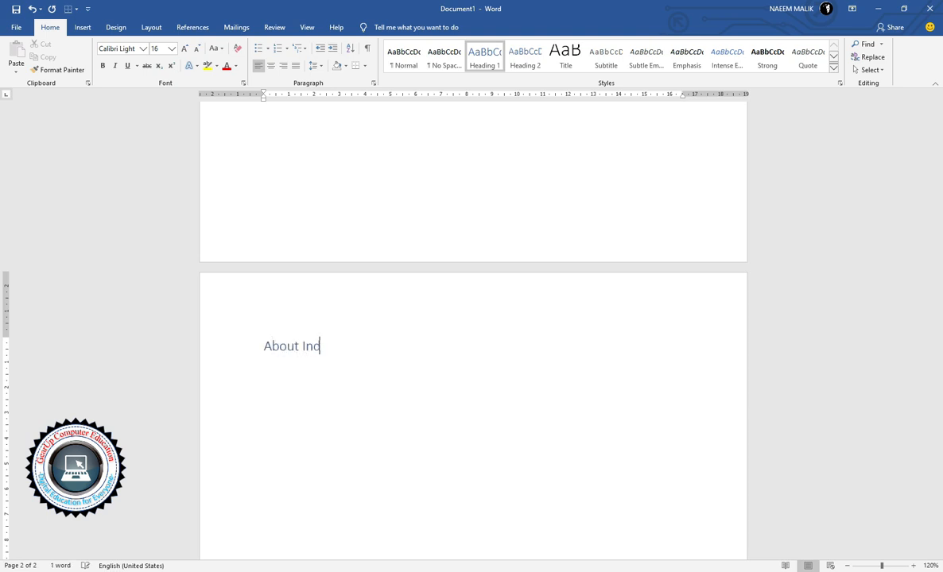
text(ian national)
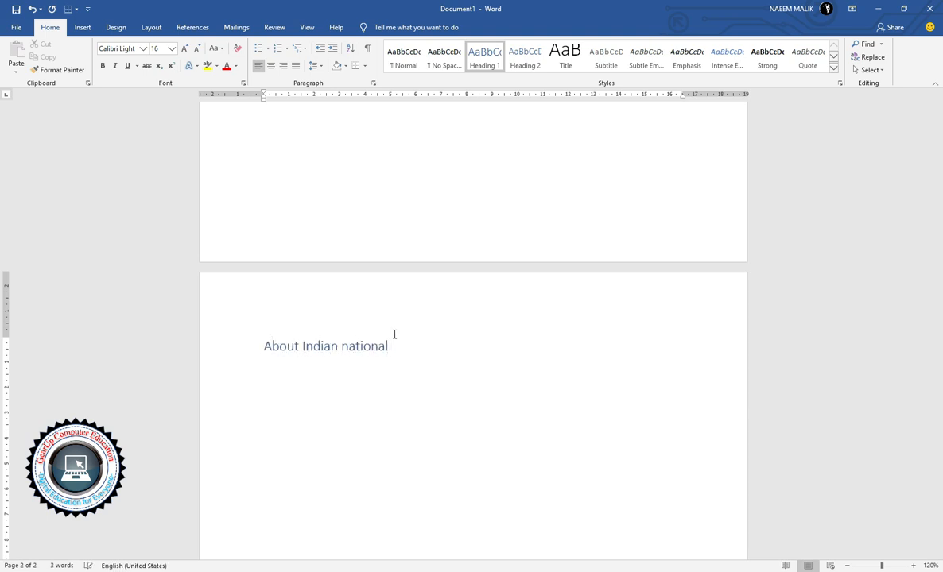
key(ctrl+BackSpace)
text(National Capital Territory)
key(Return)
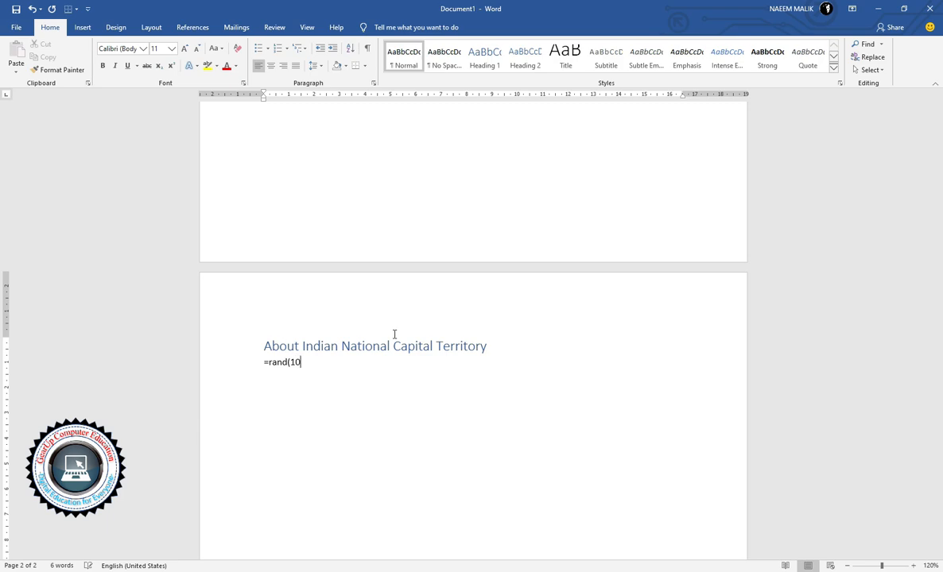
- Generate sample paragraphs under the heading with =rand(10) and start a new page after them
text(=rand(10))
key(Return)
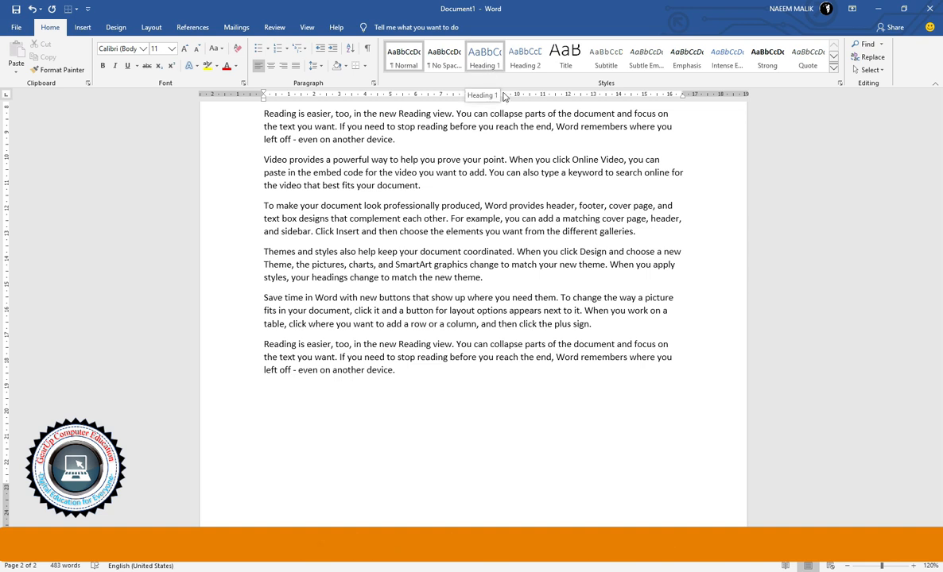
key(ctrl+Return)
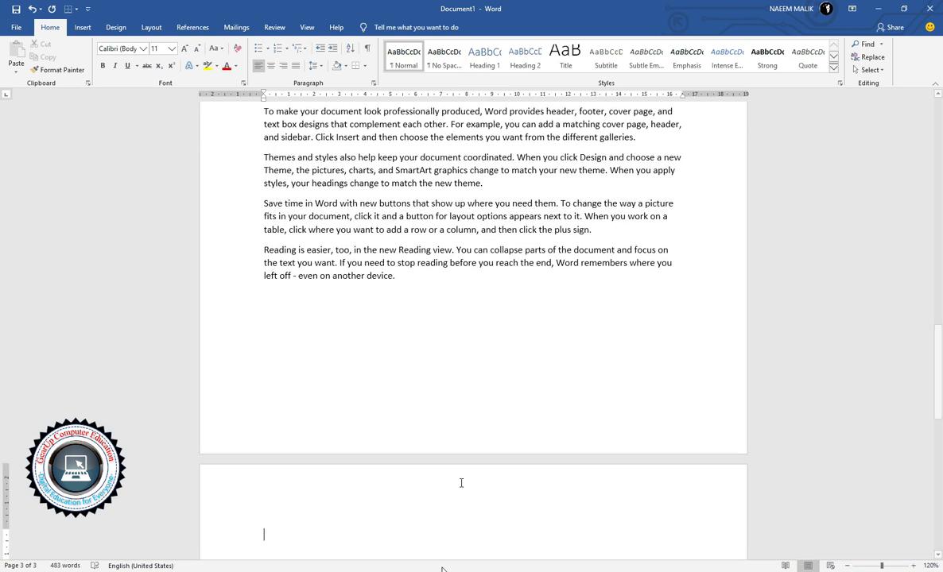
- Write the title "About Corona Virus" on page 3 as a Heading 1, Level 1 table of contents entry
click(484, 60)
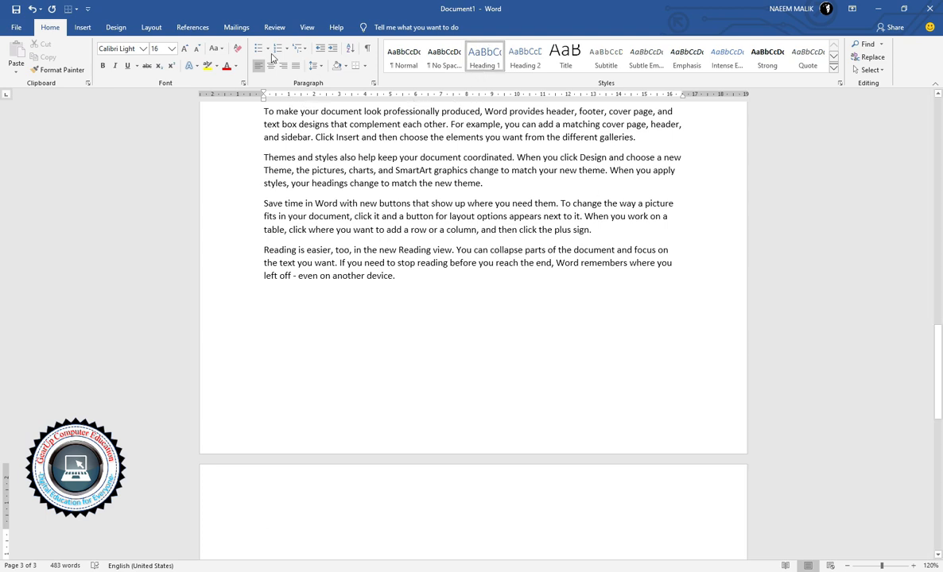
click(192, 27)
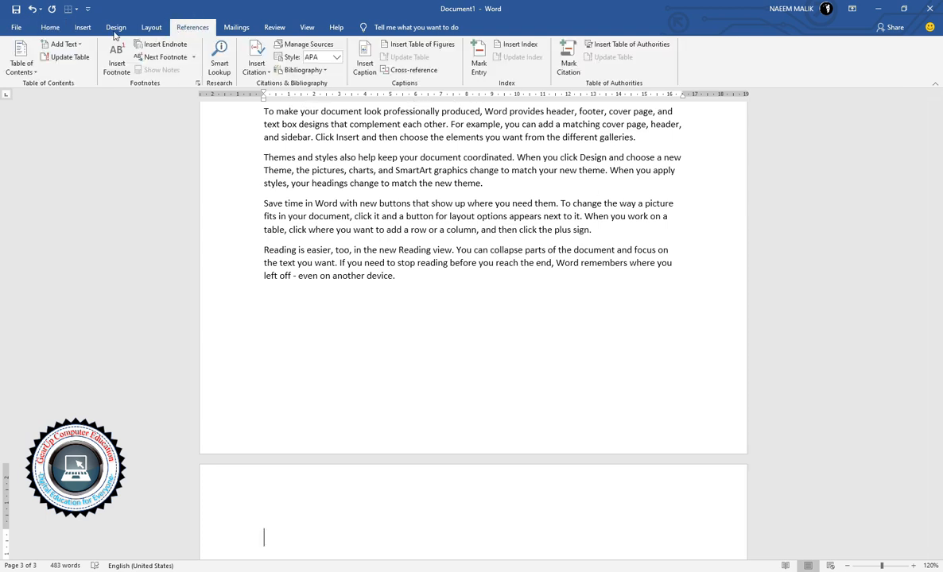
click(64, 44)
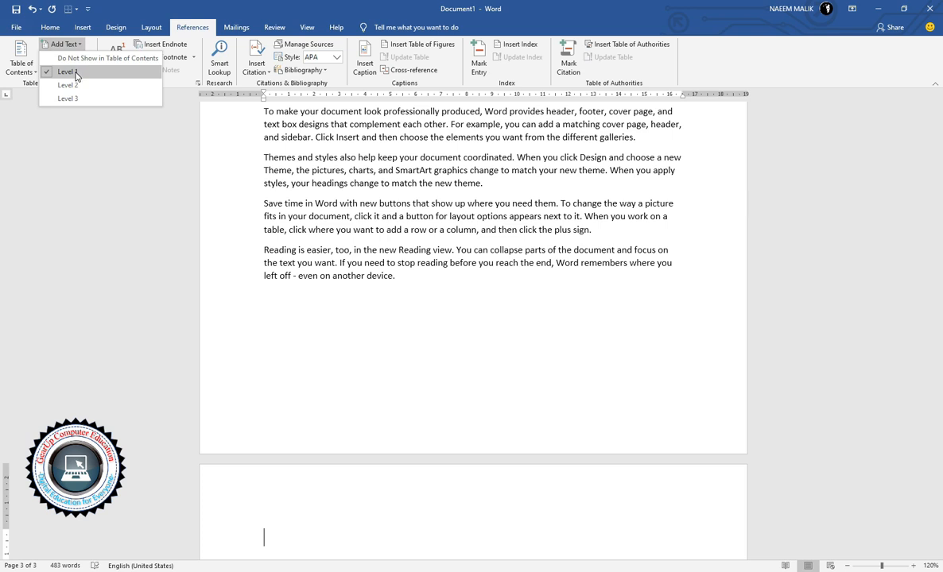
click(75, 72)
scroll(357, 354, down, 2)
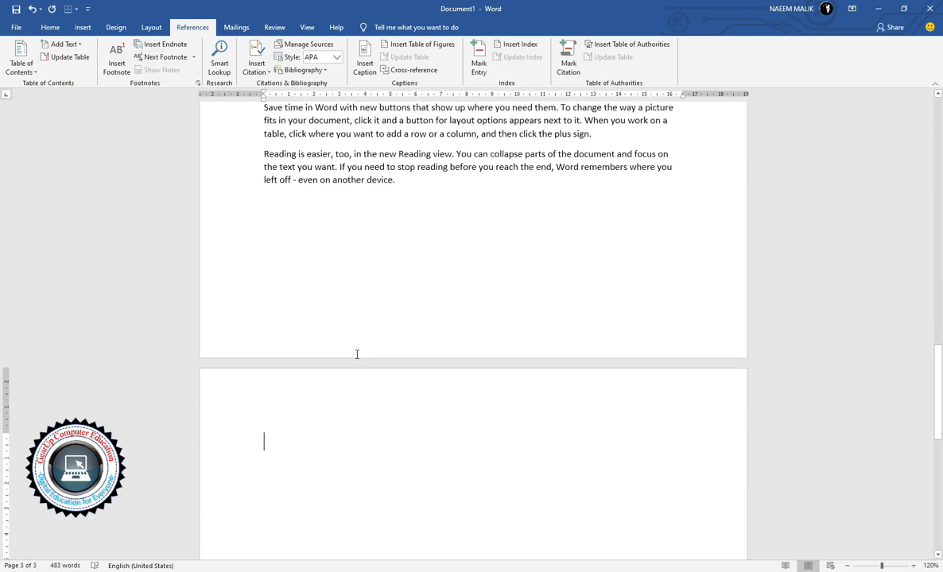
scroll(357, 354, down, 2)
text(About)
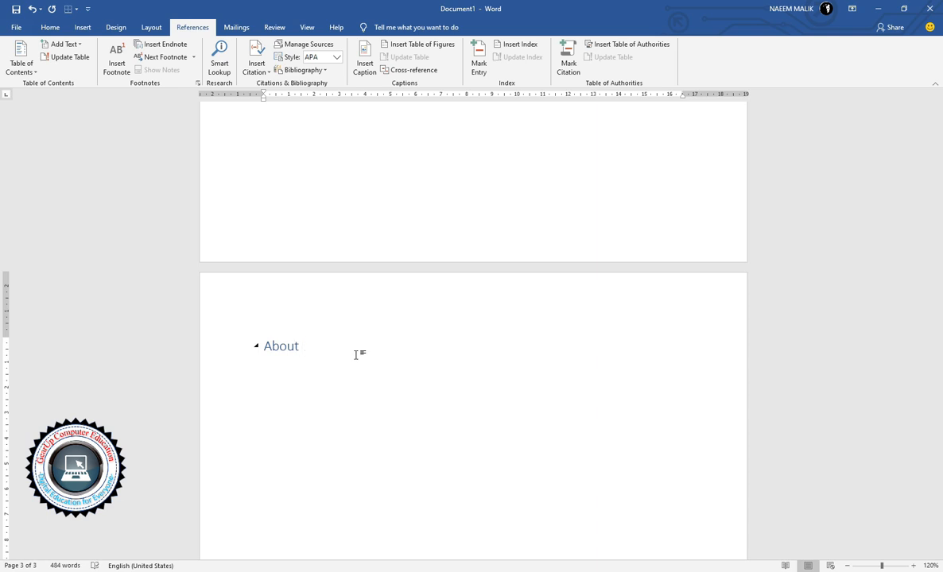
text( Corona Virus)
key(Return)
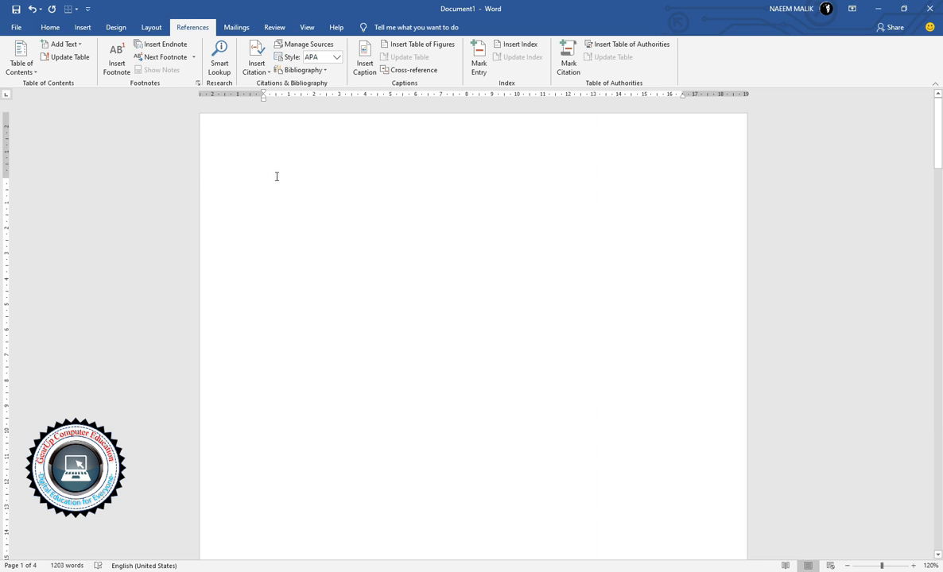
- Insert the Automatic Table 1 table of contents on page 1 and follow its "About Indian National Capital Territory" entry
click(19, 64)
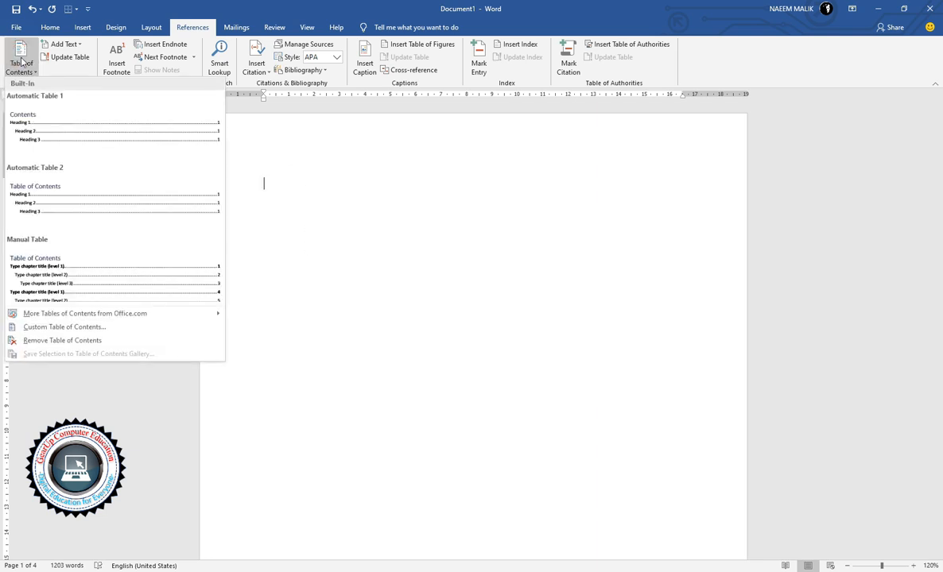
click(76, 134)
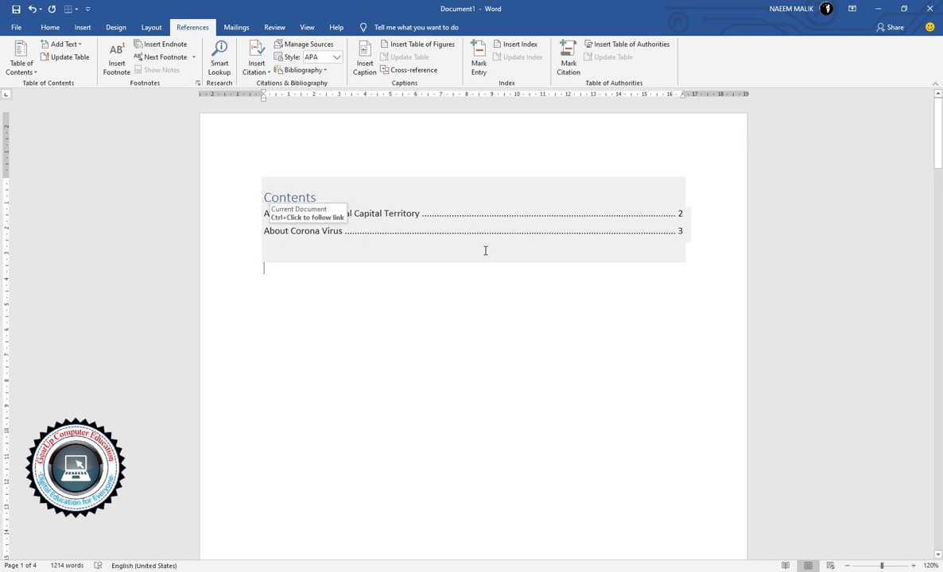
click(430, 226)
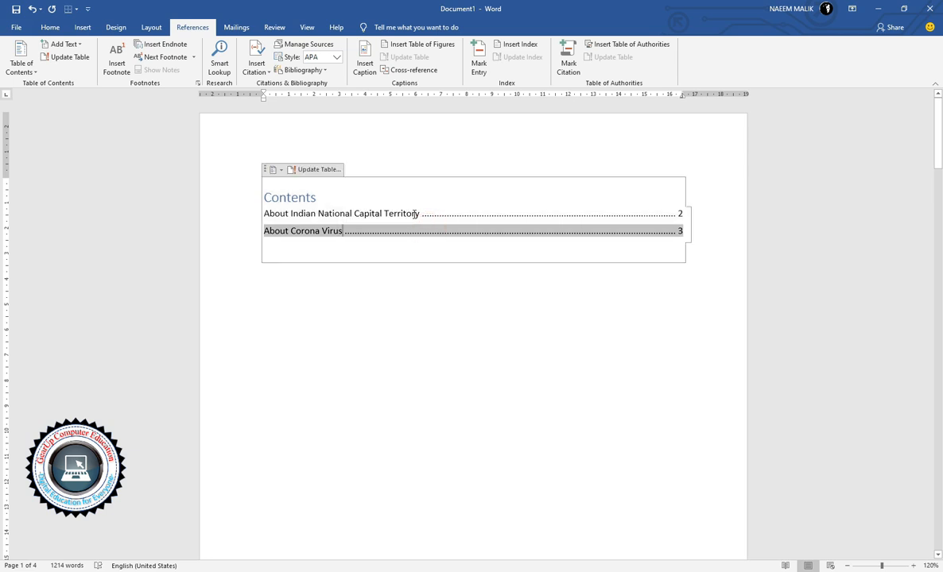
ctrl+click(368, 215)
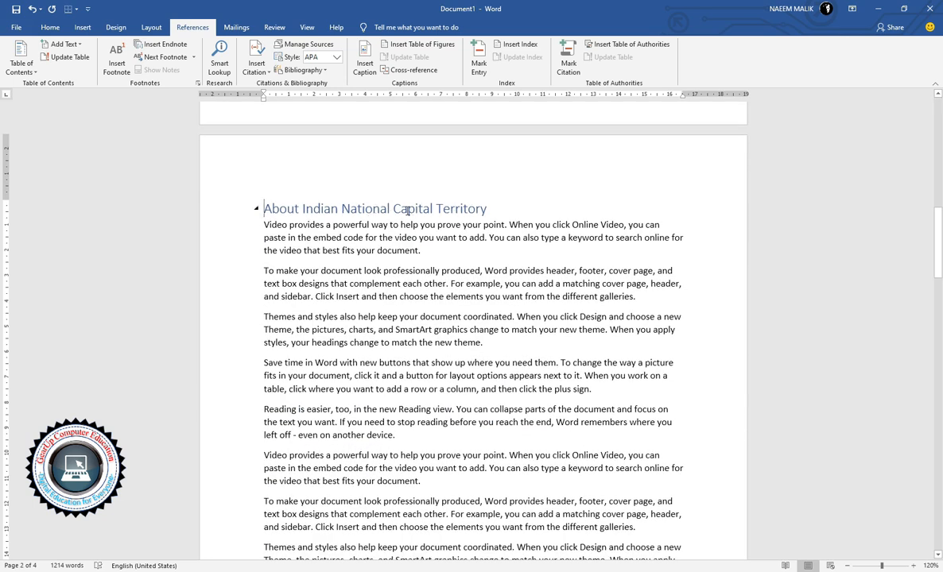
- Add the line "Clean Delhi Green Delhi" after the fifth paragraph on page 2 and mark it as a Level 2 contents entry
click(450, 437)
key(Return)
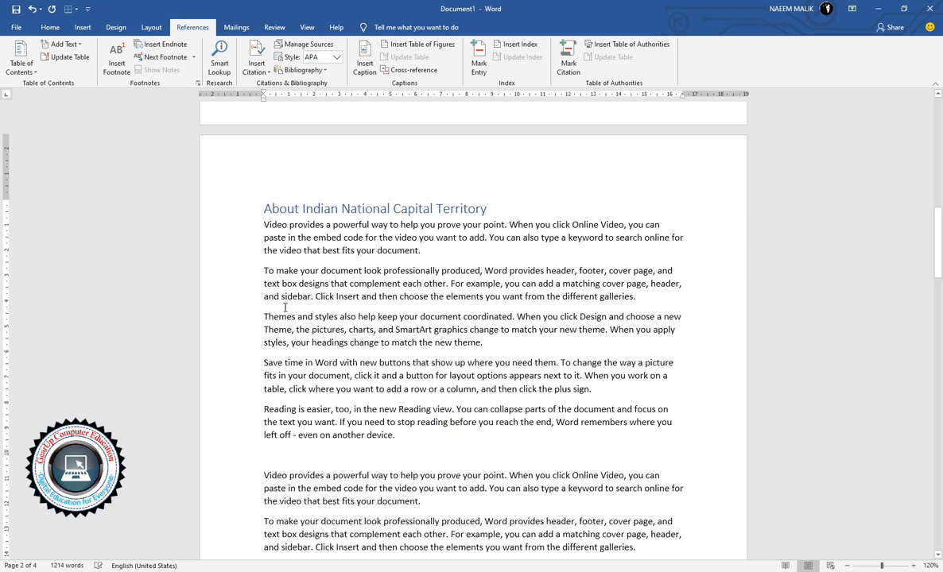
click(65, 44)
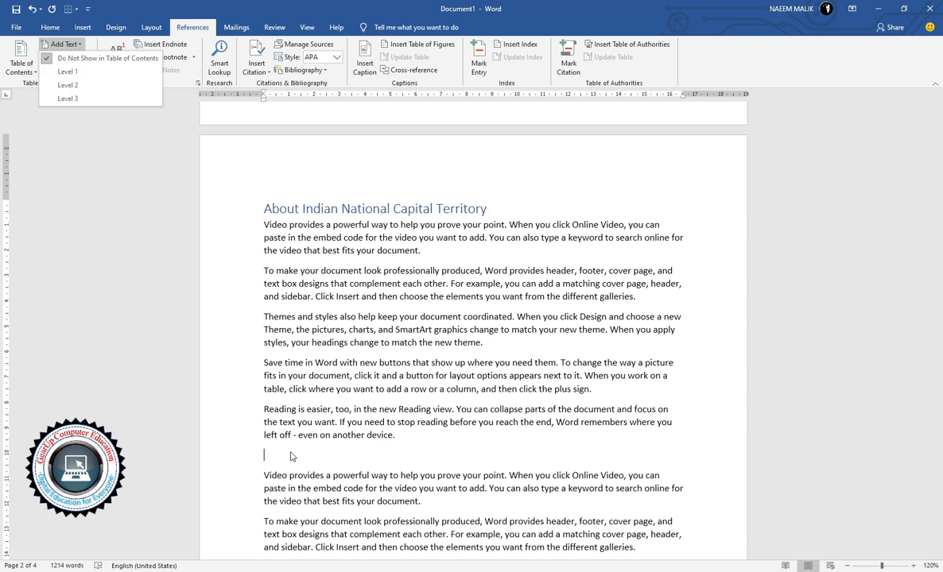
click(268, 419)
text(C)
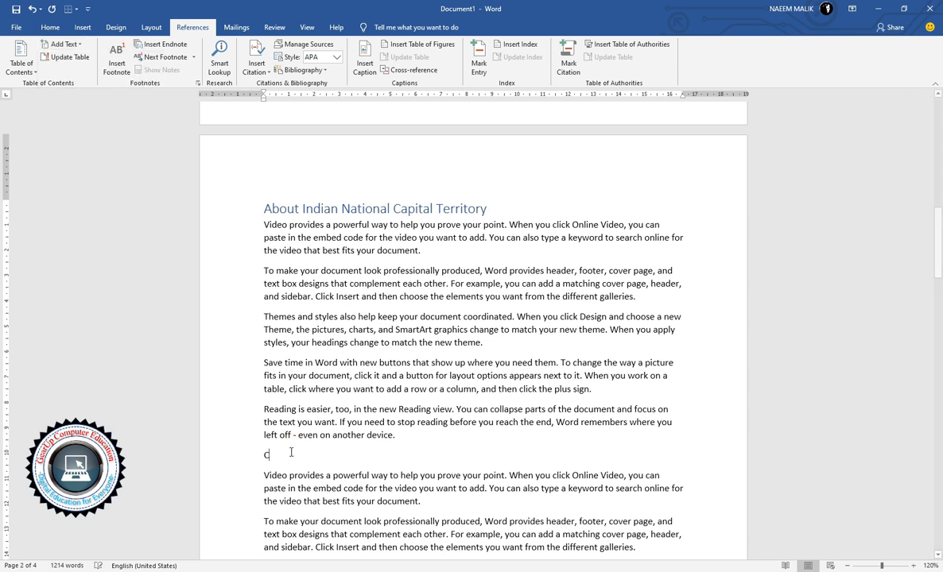
text(lean Delh)
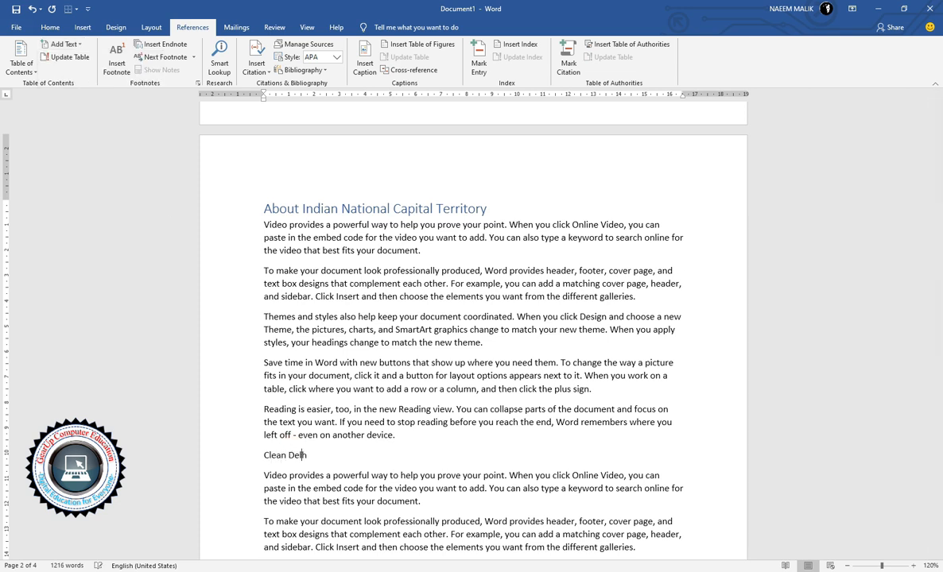
text(i Green Delhi)
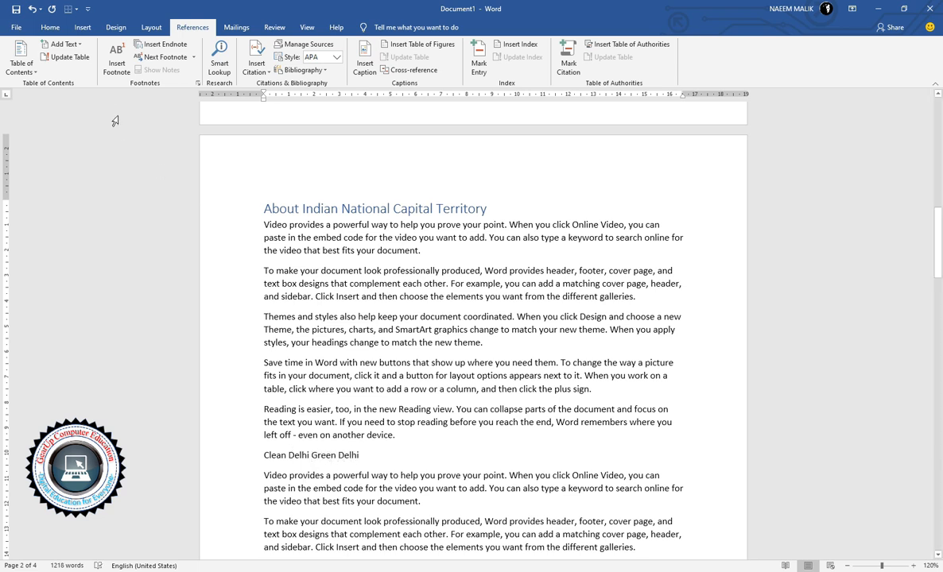
click(63, 44)
click(88, 85)
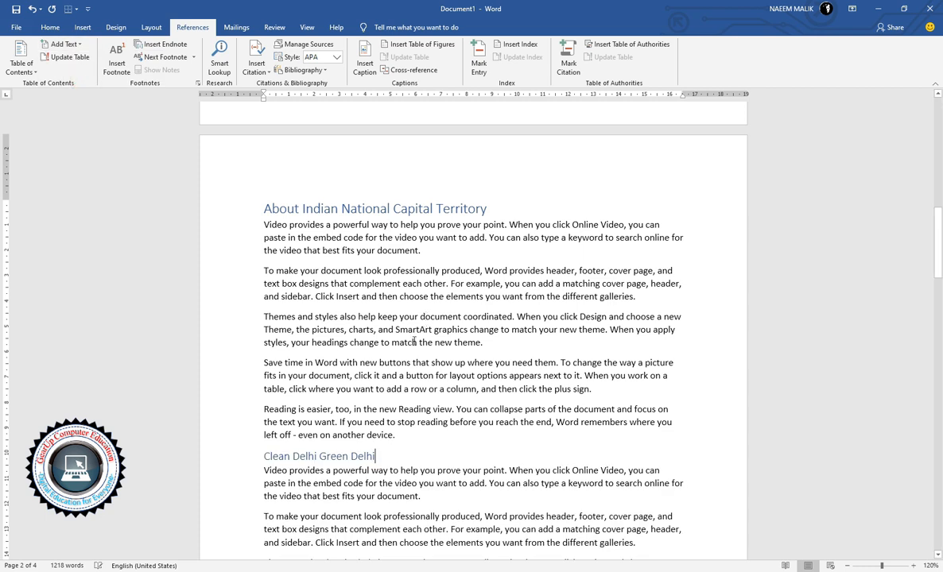
- Update the entire table of contents on page 1 to include the new Level 2 entry
scroll(449, 358, up, 10)
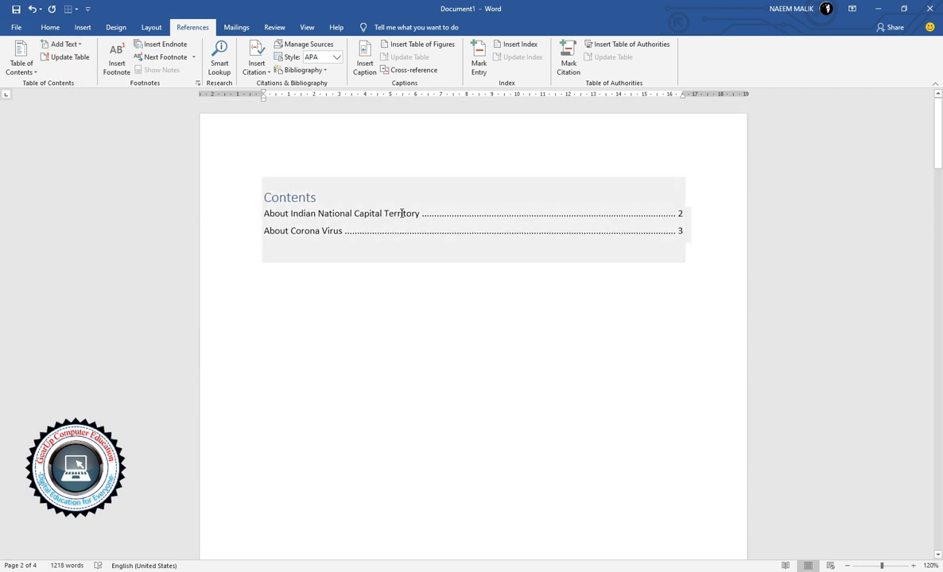
click(397, 209)
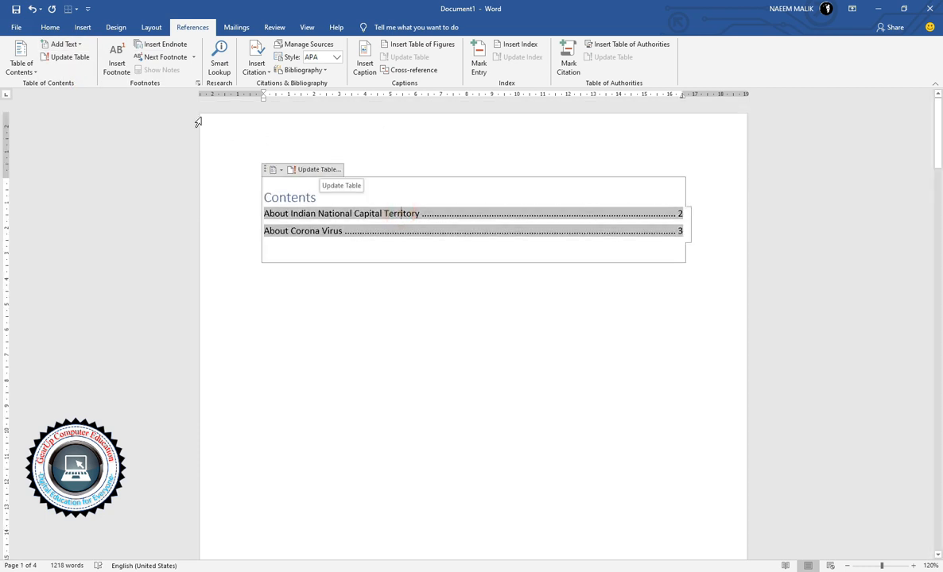
click(65, 57)
click(421, 290)
click(479, 307)
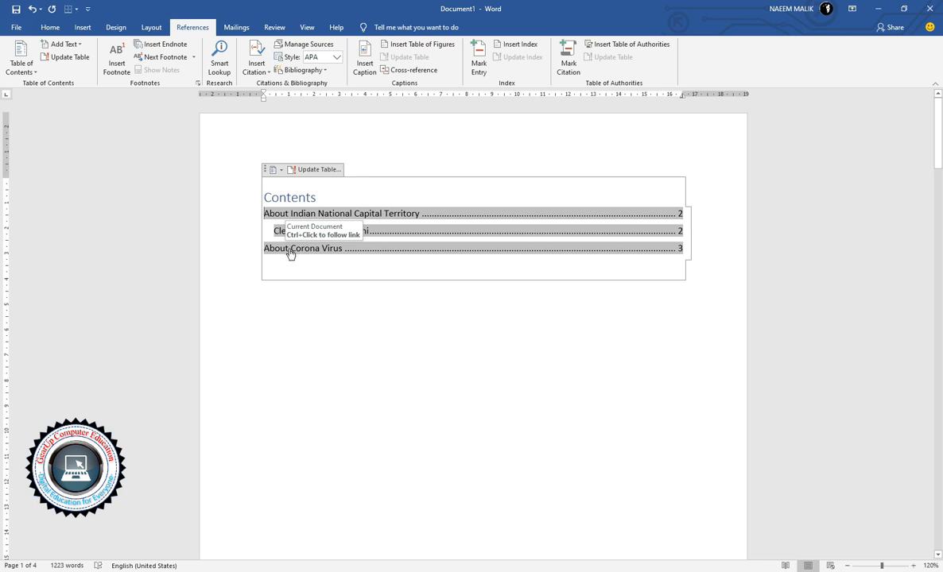
- Follow the "About Corona Virus" contents entry and add "Origin of Covid-19" as a Level 2 contents entry after the third paragraph there
ctrl+click(290, 252)
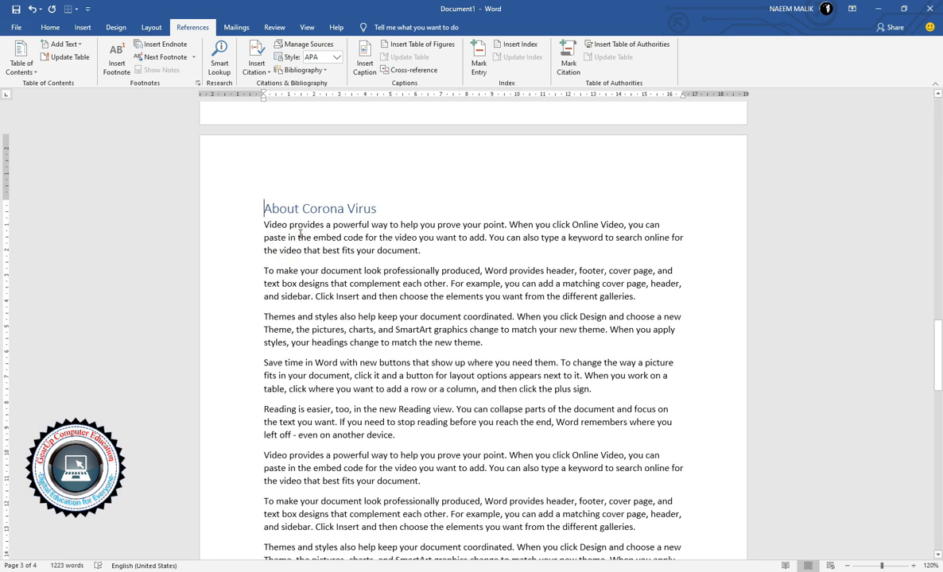
scroll(501, 285, down, 2)
click(482, 281)
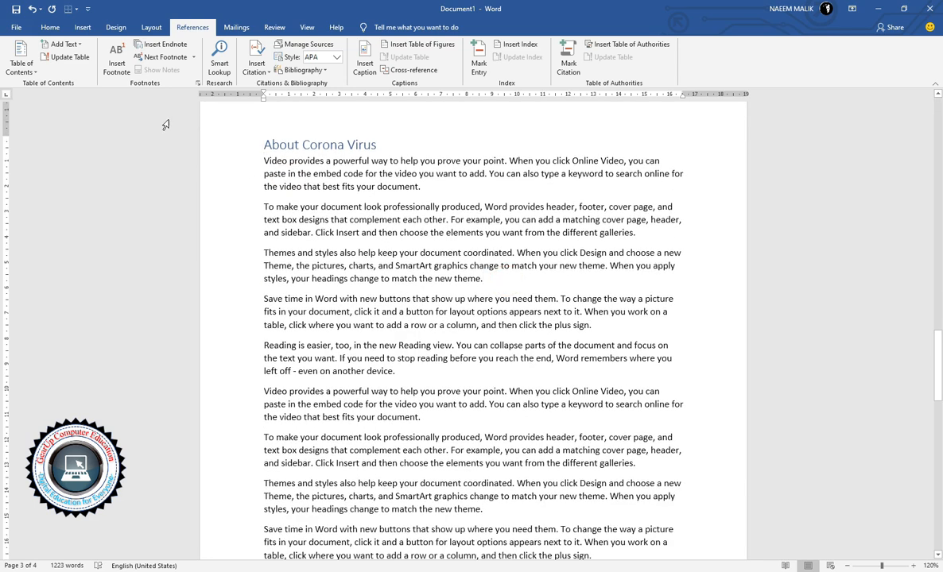
key(Return)
click(62, 43)
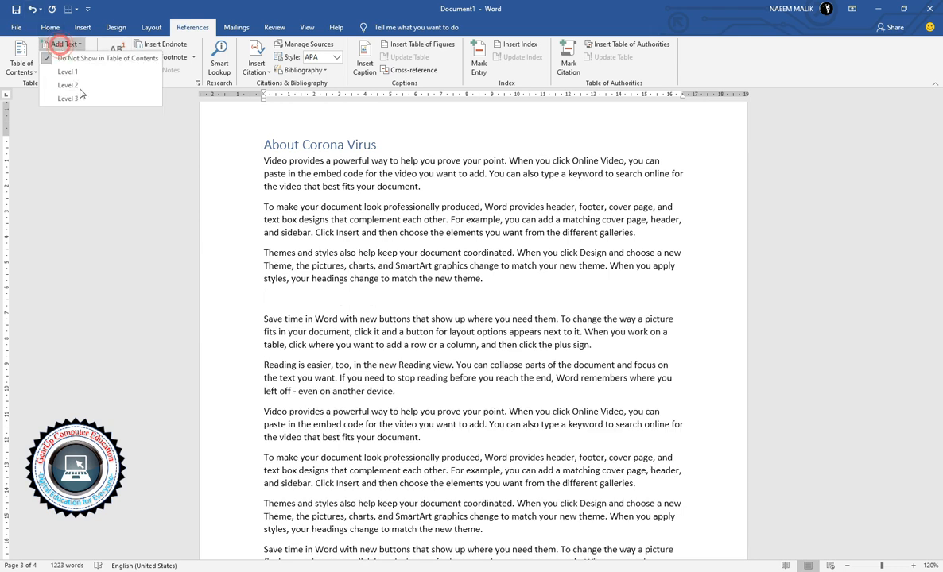
click(79, 89)
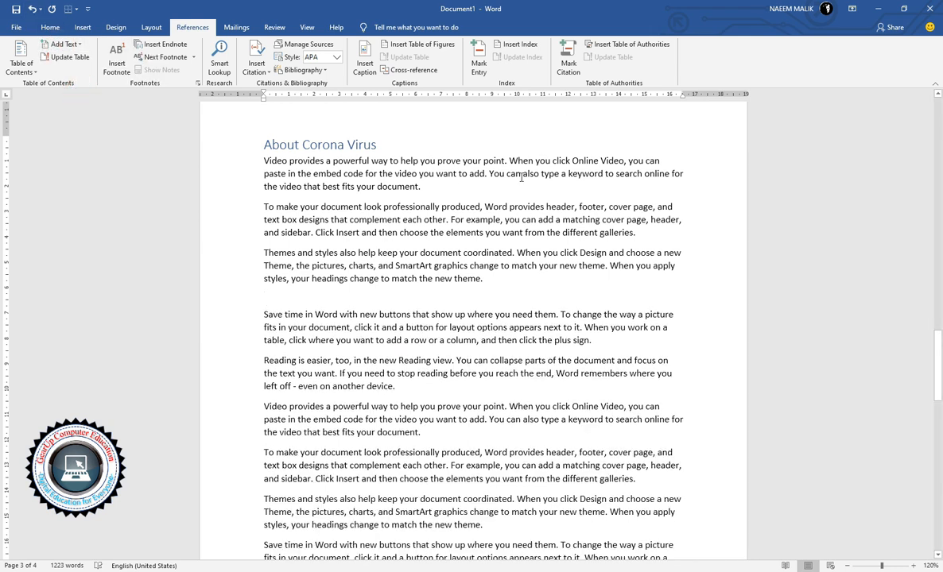
text(Orig)
text(of Vi)
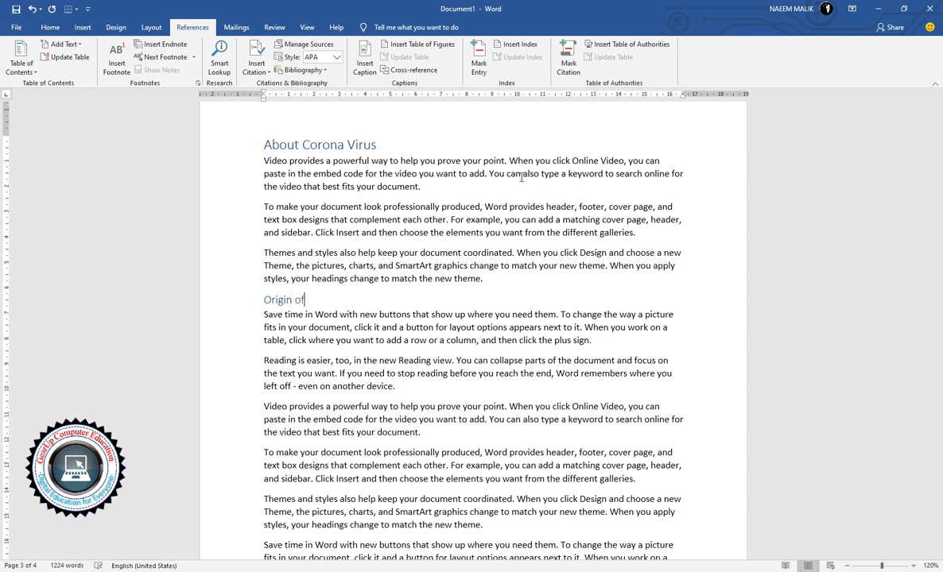
key(BackSpace)
key(BackSpace)
text(Covid-19)
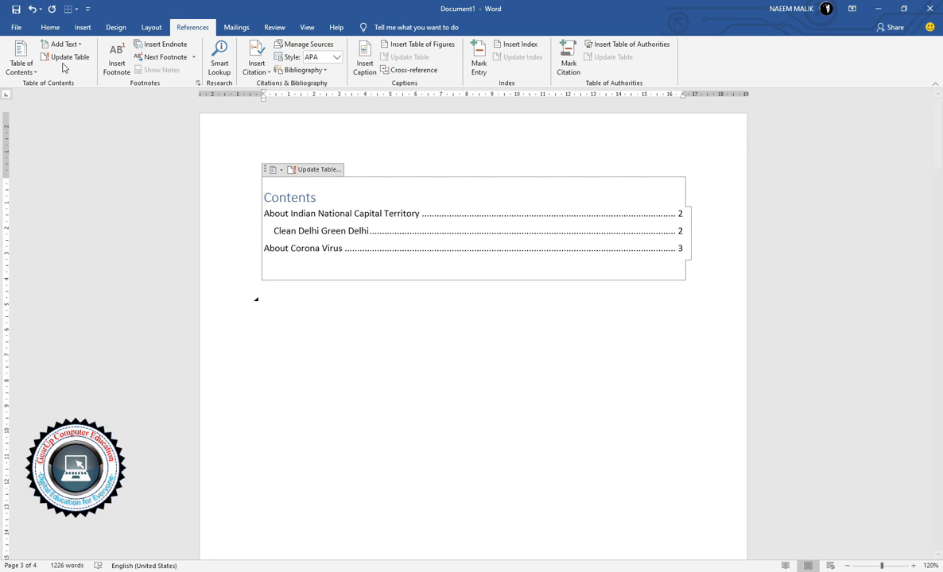
- Update the entire table of contents on page 1 again to include the Covid-19 subheading
click(318, 170)
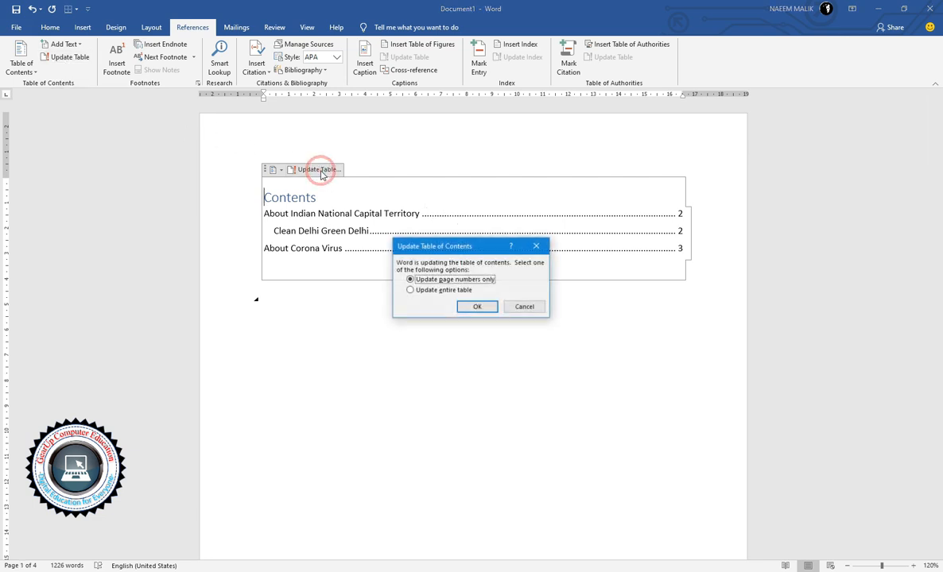
click(458, 292)
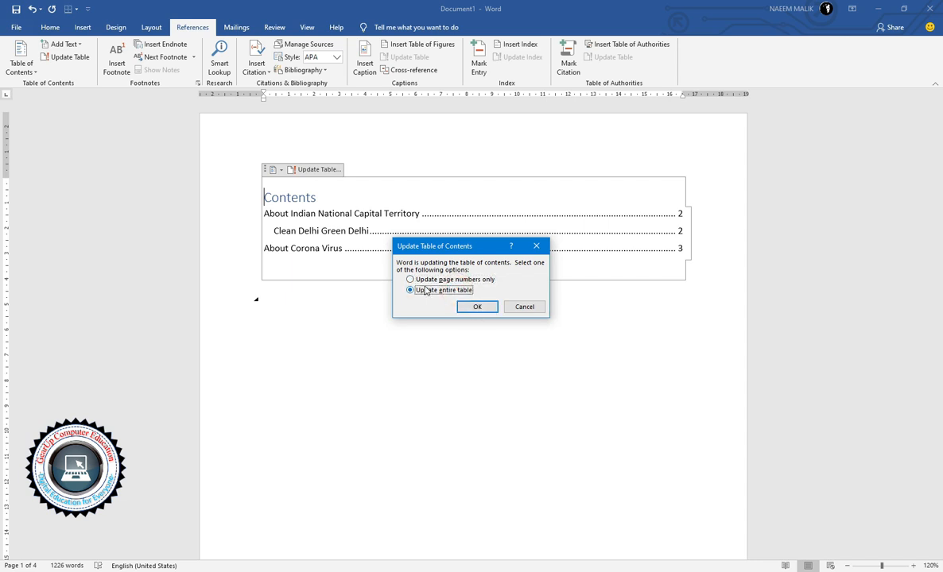
click(476, 309)
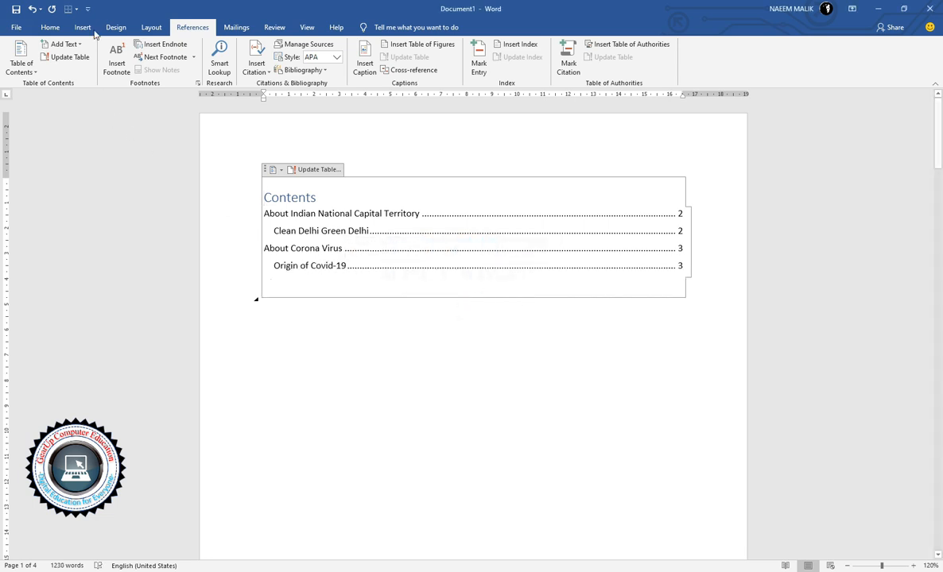
- Indent the Contents title with a tab
click(65, 44)
click(399, 195)
key(Tab)
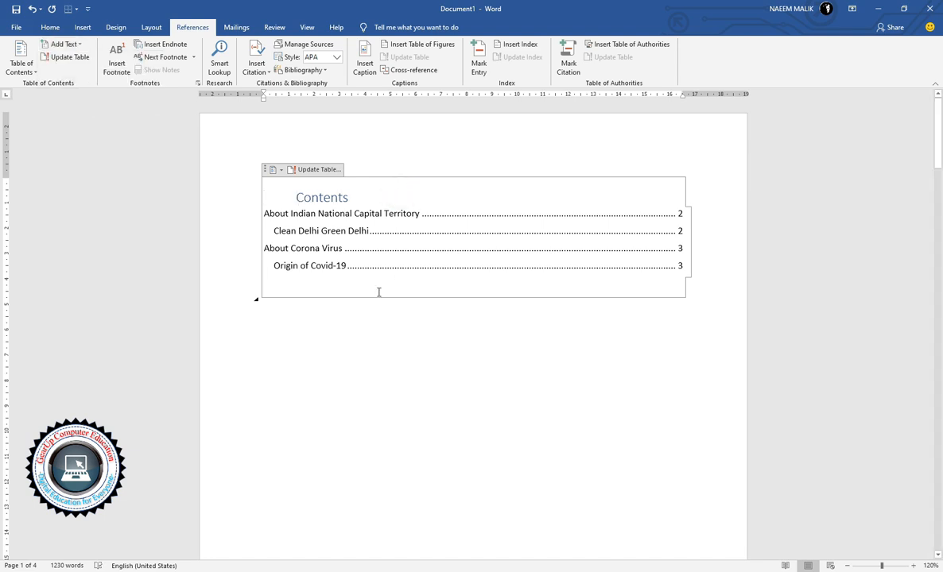
- Switch to the ReferenceTab document, examine its multi-level table of contents, and return to Document1
key(alt+Tab)
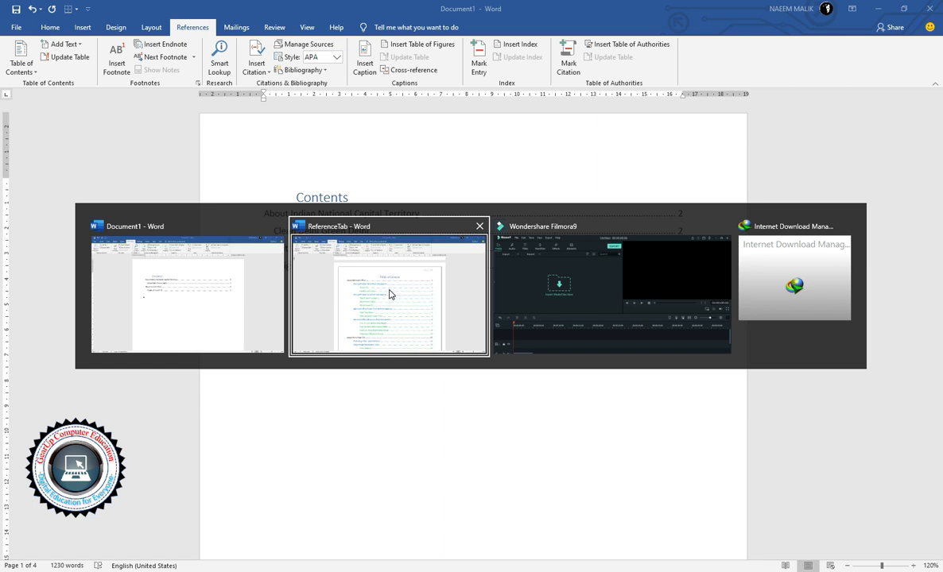
click(298, 215)
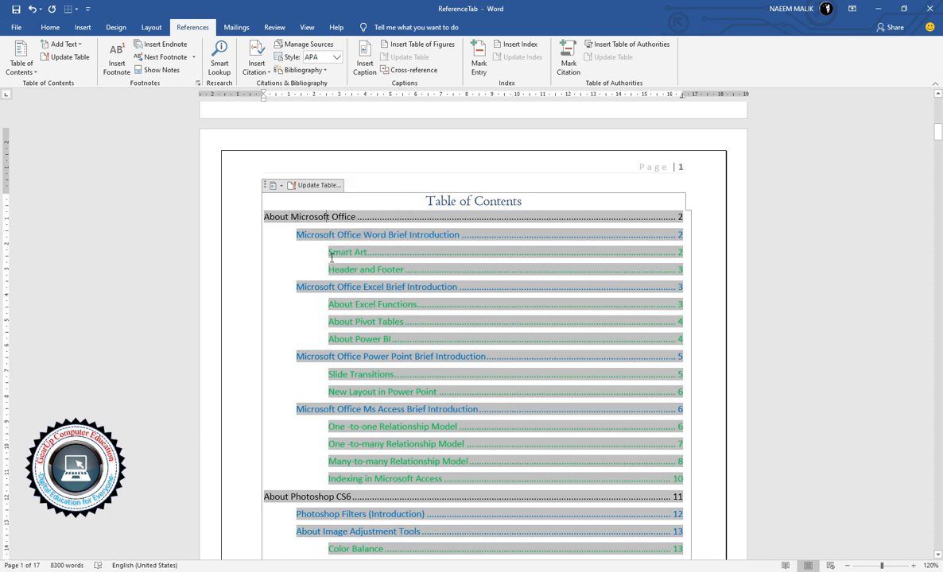
click(468, 309)
click(121, 571)
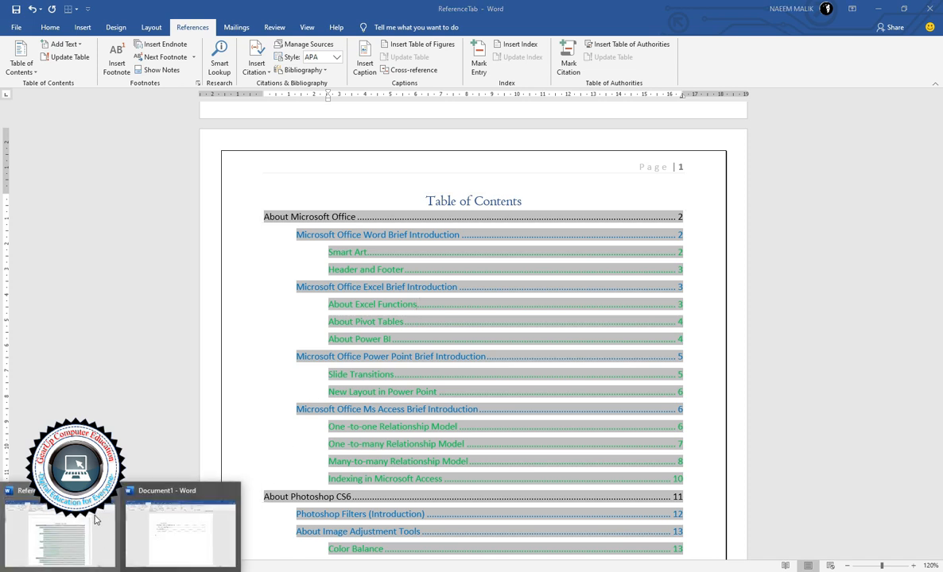
click(168, 521)
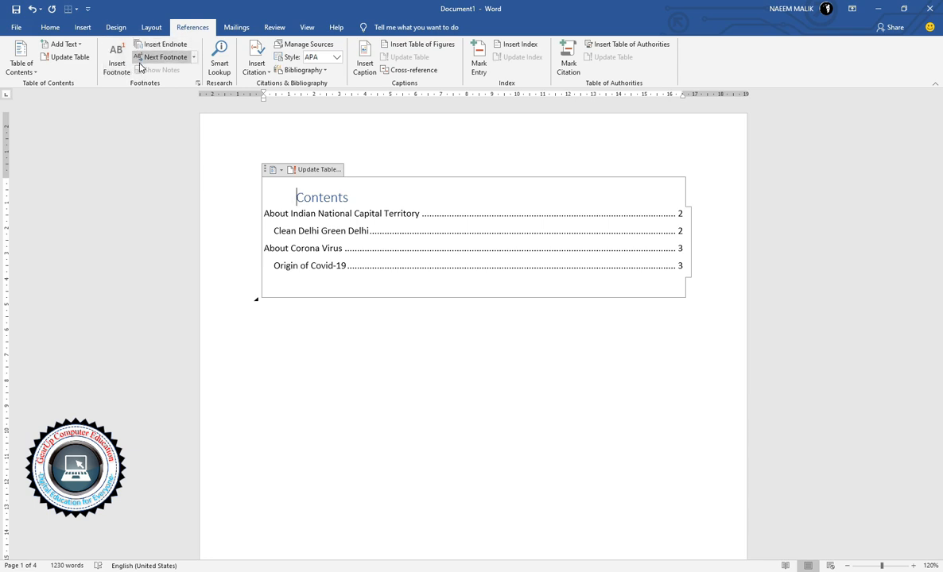
- Remove the tab before the Contents title and switch to the ReferenceTab document
key(BackSpace)
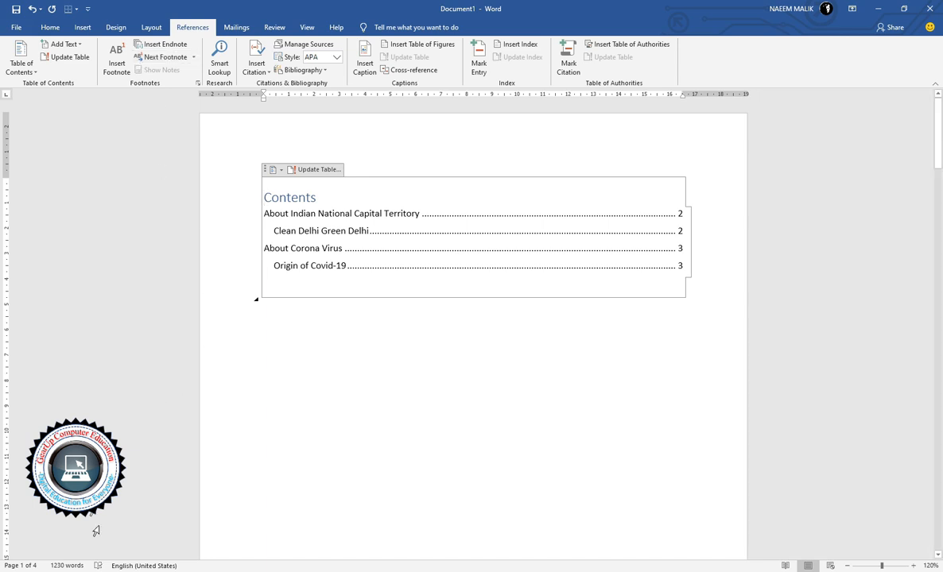
click(169, 522)
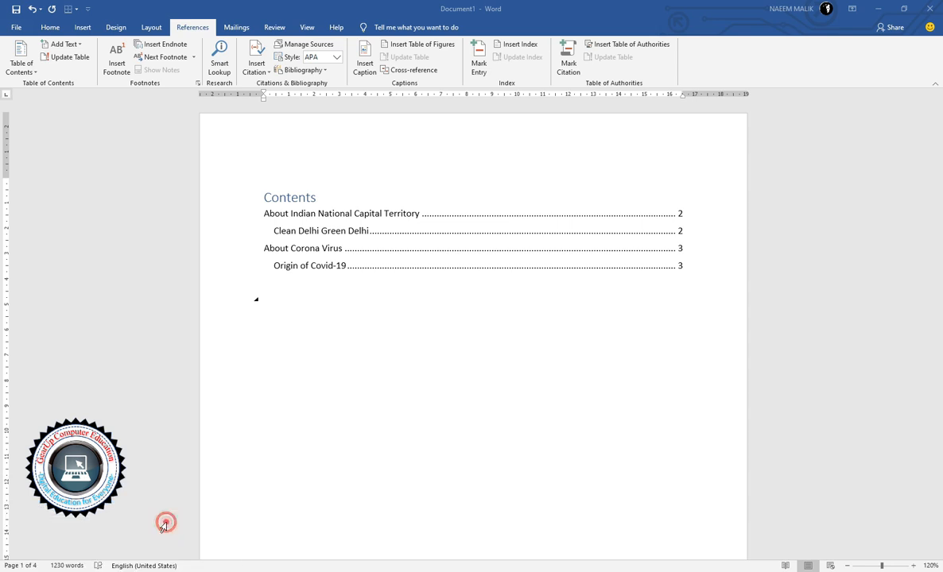
mouse_move(87, 566)
click(86, 531)
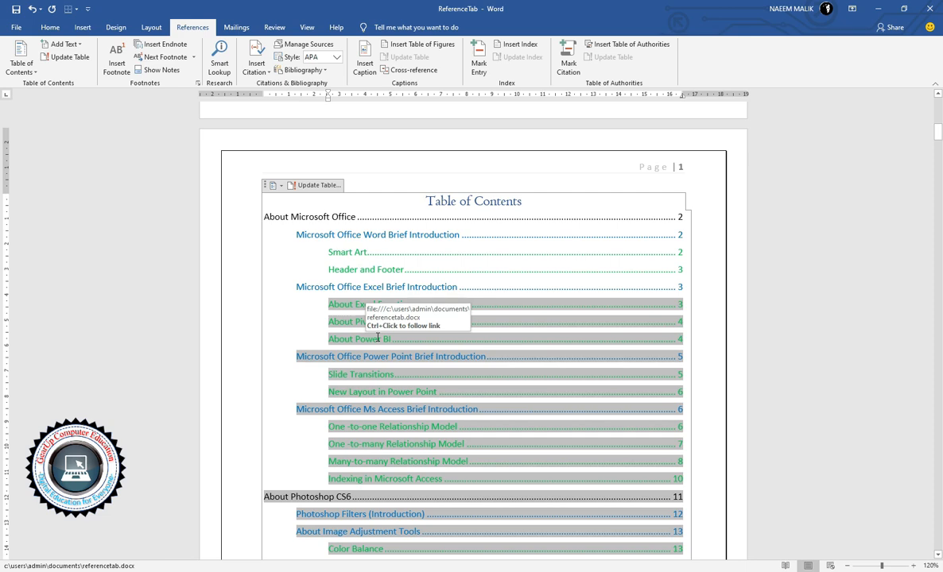
- Examine the numbered footnote references in the text on page 2 of ReferenceTab and their explanations at the page's foot
scroll(353, 341, down, 12)
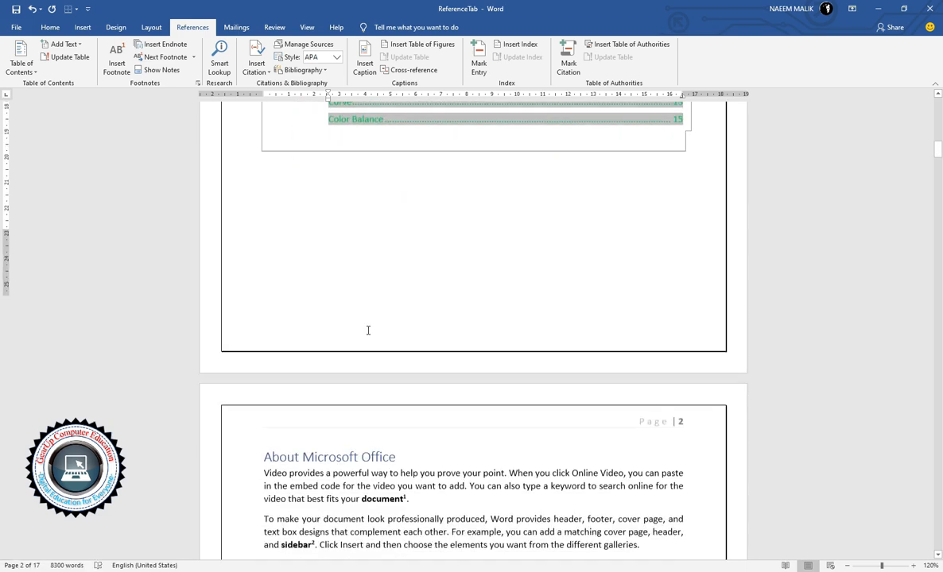
click(384, 348)
scroll(384, 348, down, 5)
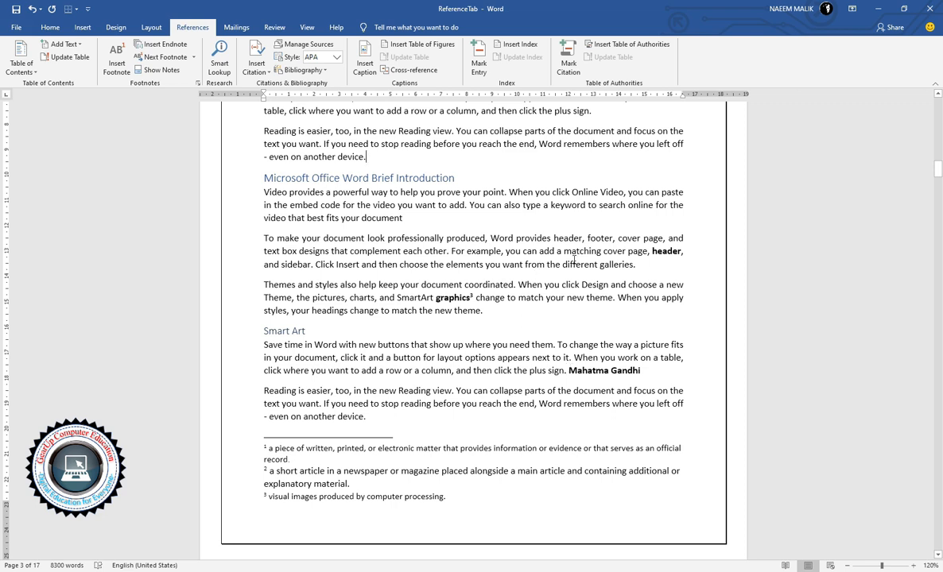
scroll(369, 255, up, 1)
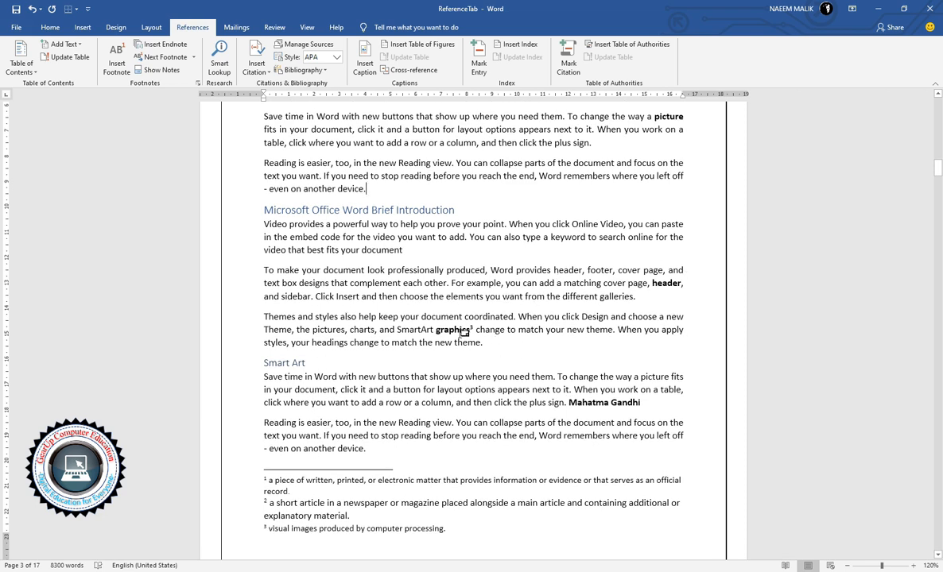
scroll(474, 319, up, 1)
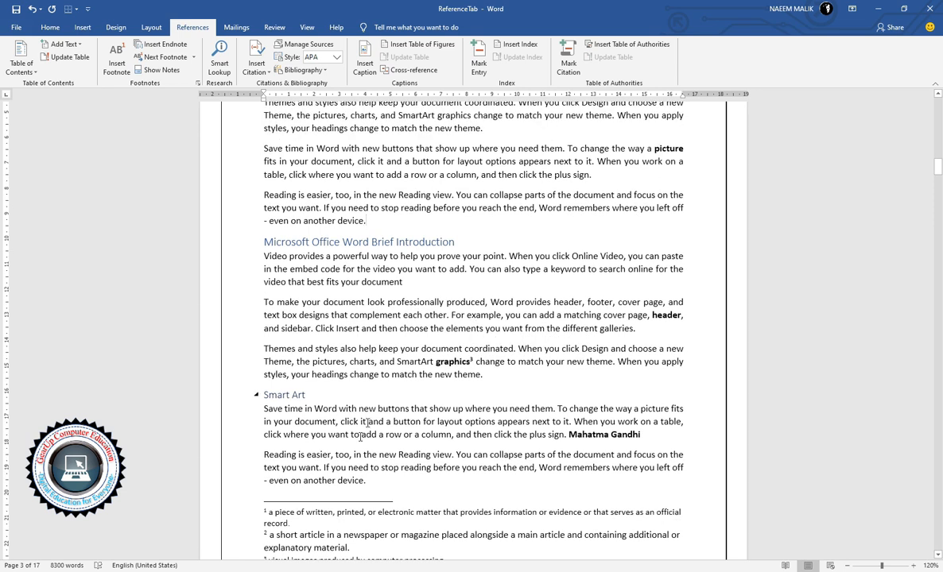
scroll(477, 159, up, 2)
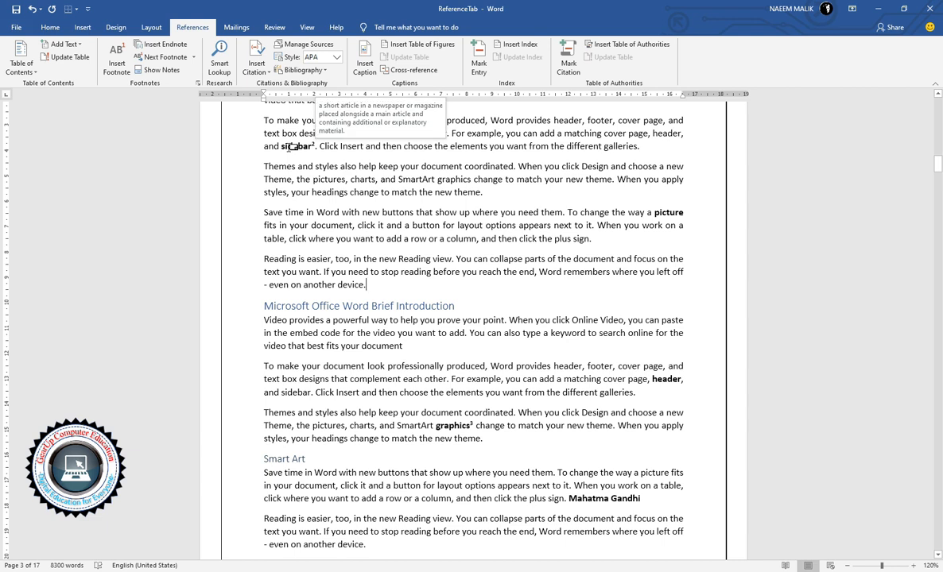
scroll(420, 153, up, 2)
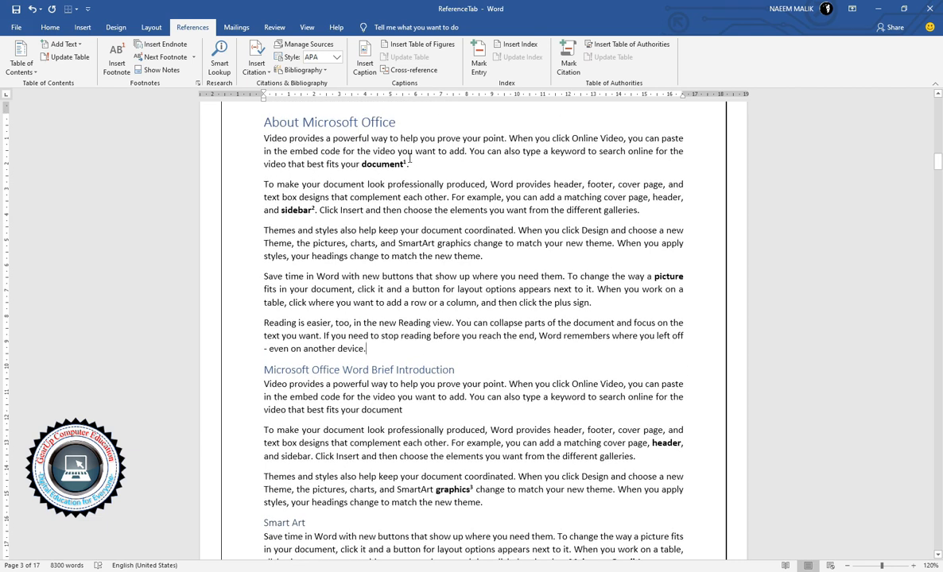
scroll(328, 288, down, 7)
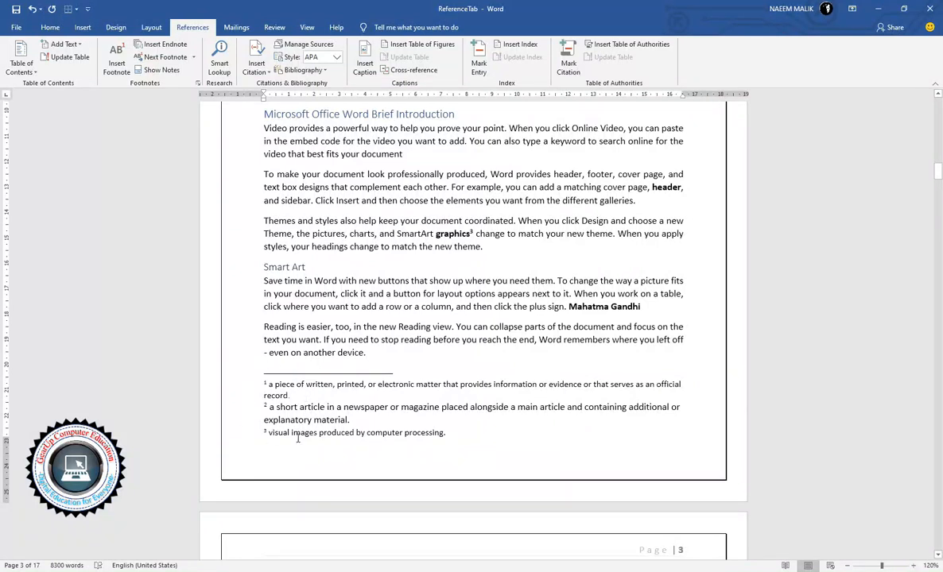
scroll(489, 248, up, 1)
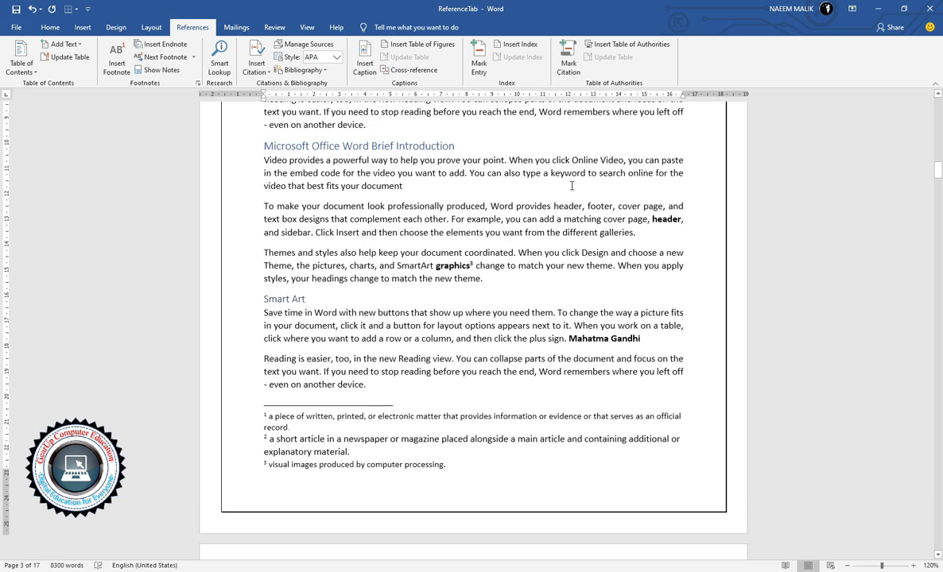
- Add a footnote reading "Father of Nation." to the bold words "Mahatma Gandhi" in the Smart Art section
click(569, 339)
drag(569, 339, 640, 340)
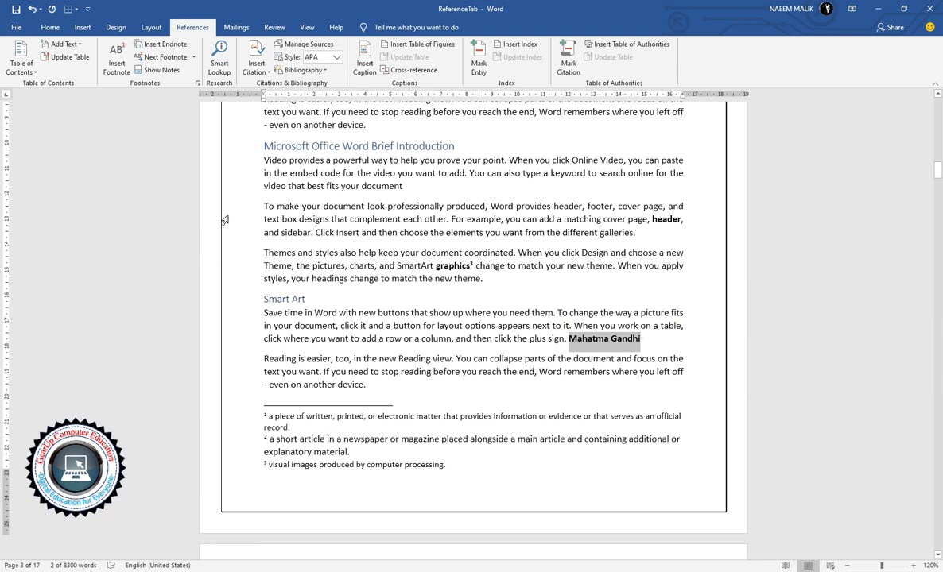
click(118, 62)
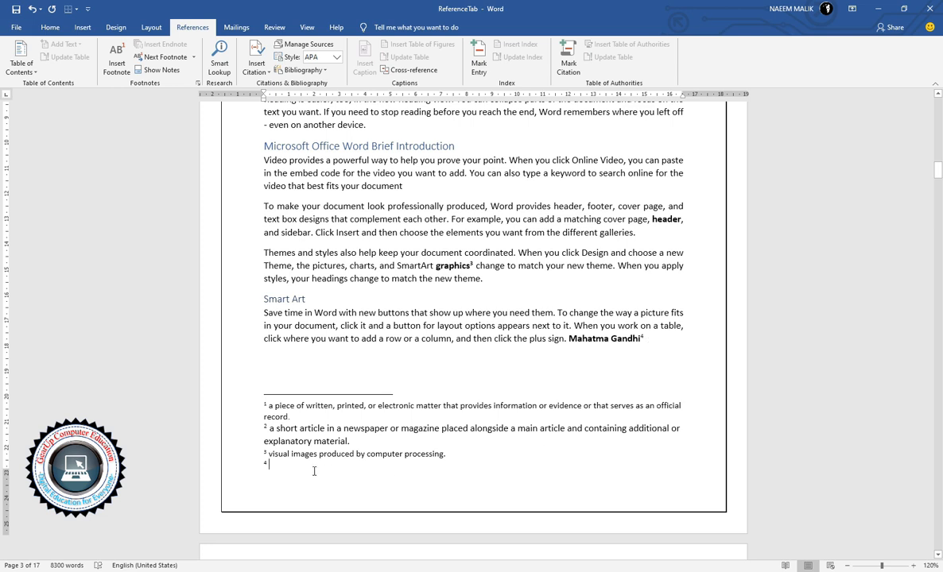
text(Father of Nation.)
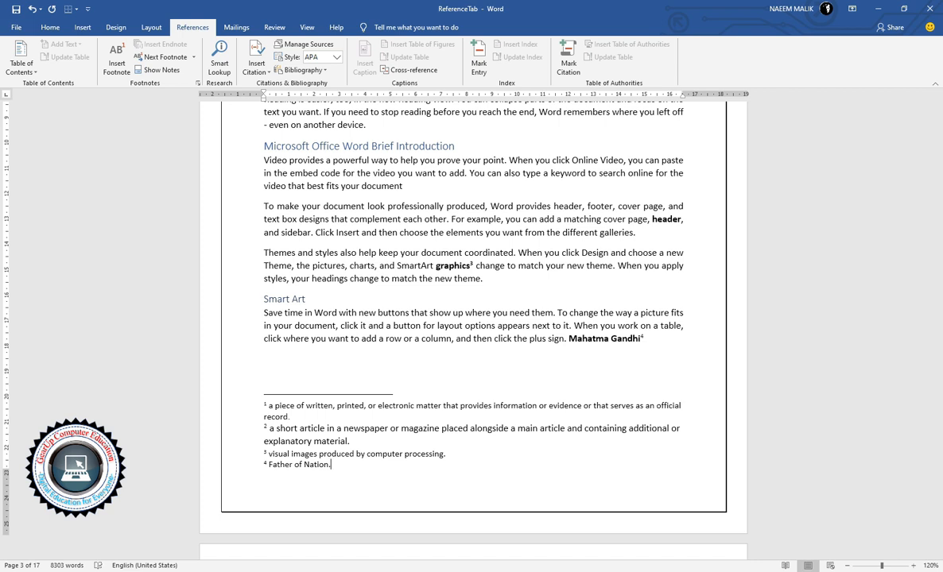
- Add a footnote to the bold word "header" on page 2 reading "Block of text appearing at the top of each page of document."
double_click(665, 219)
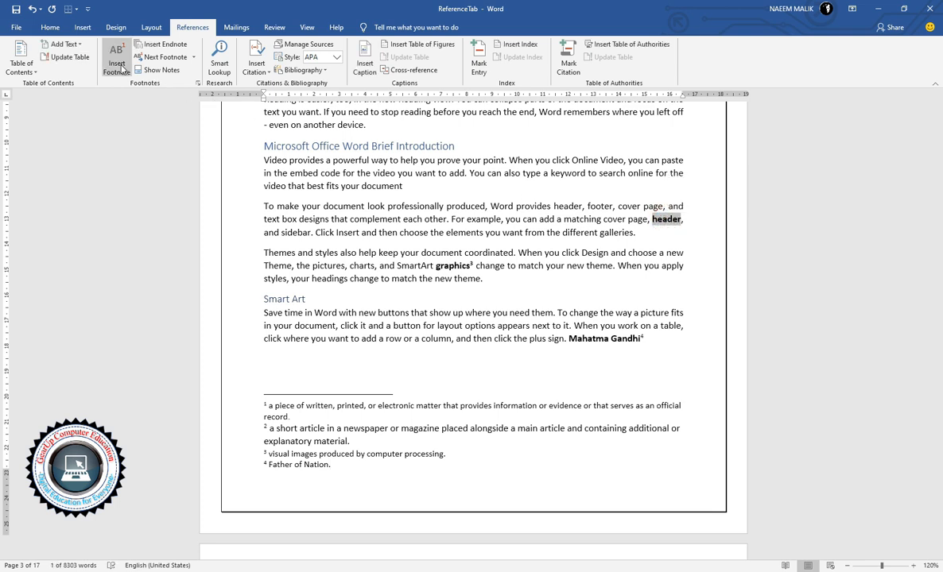
click(119, 67)
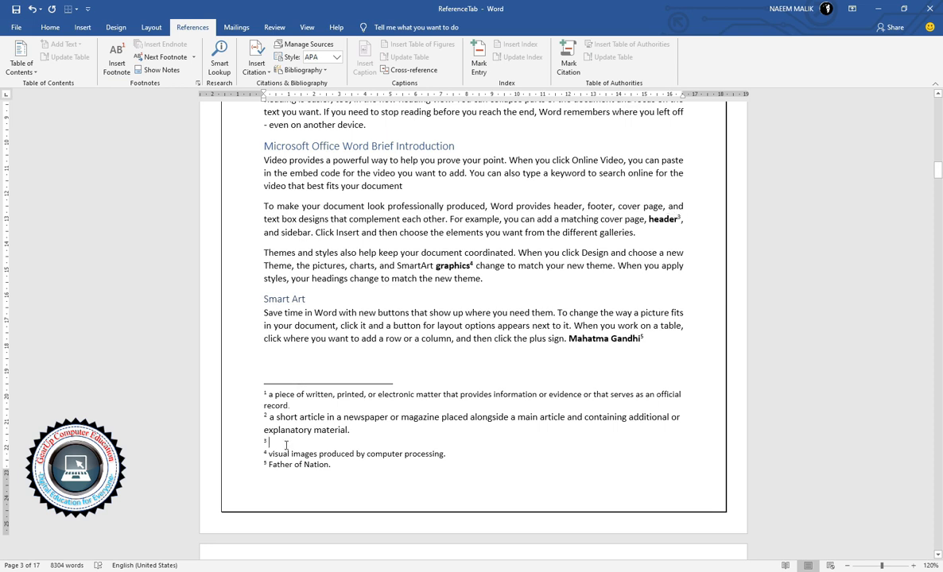
text(Block of)
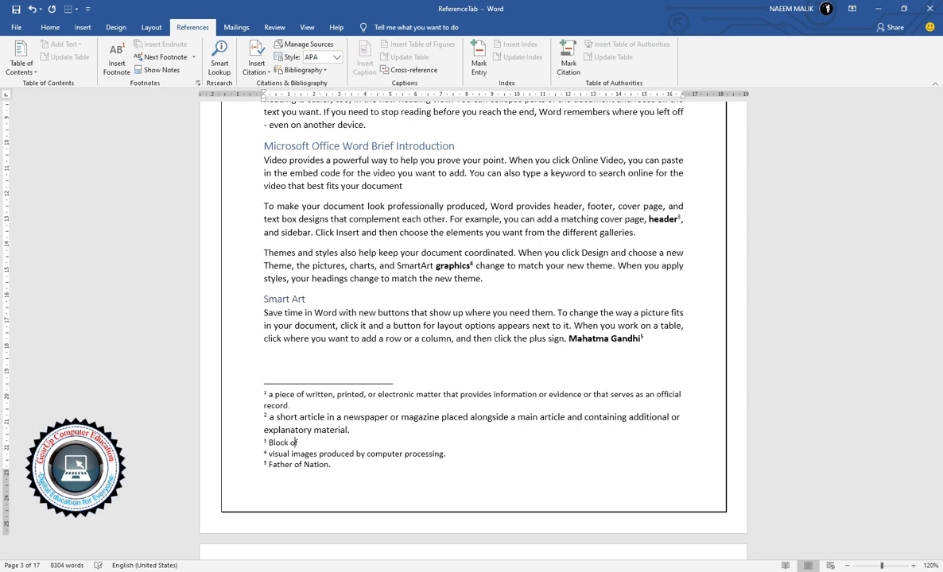
text( text appearing at the top of e)
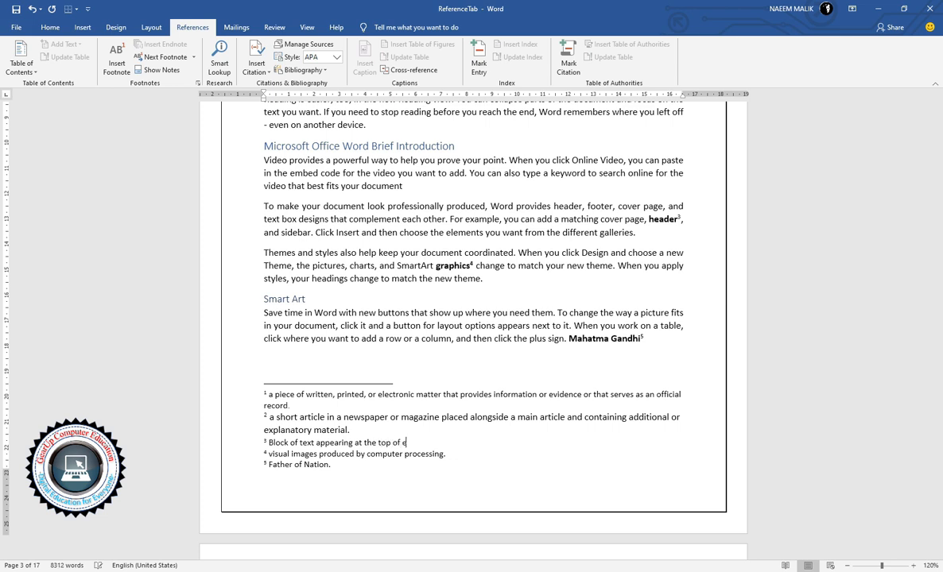
text(ach page of document.)
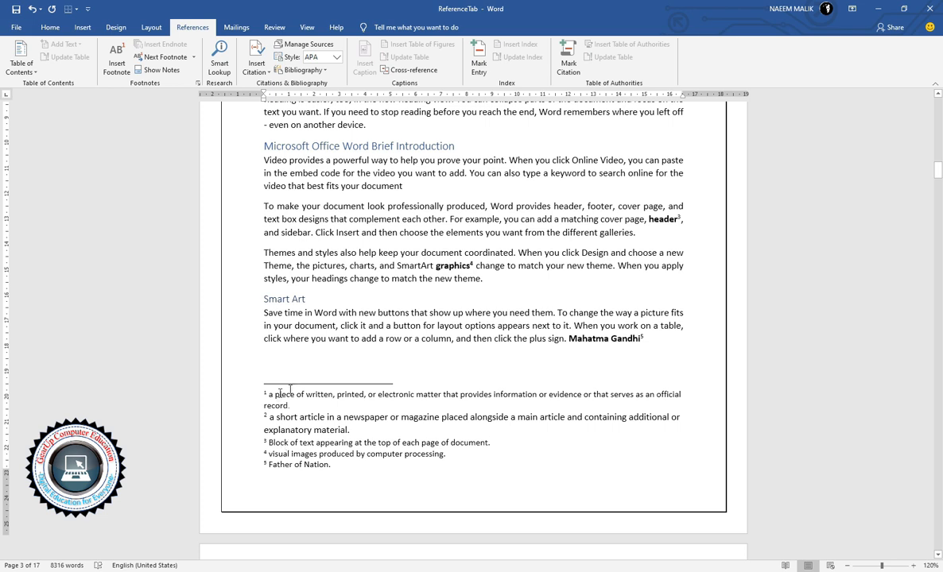
- Add a footnote reading "A painting or drawing." to the bold word "picture" in the About Microsoft Office section
scroll(661, 223, up, 3)
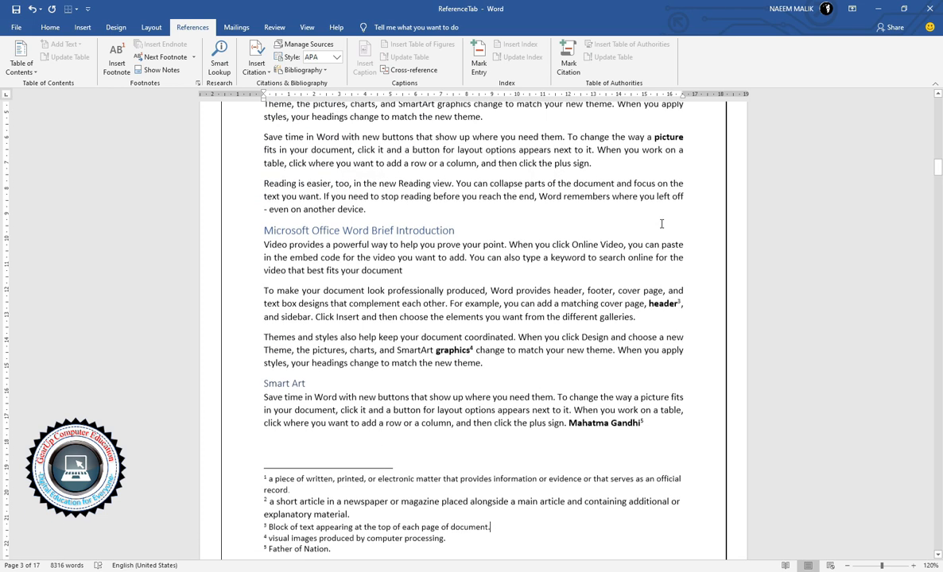
double_click(667, 148)
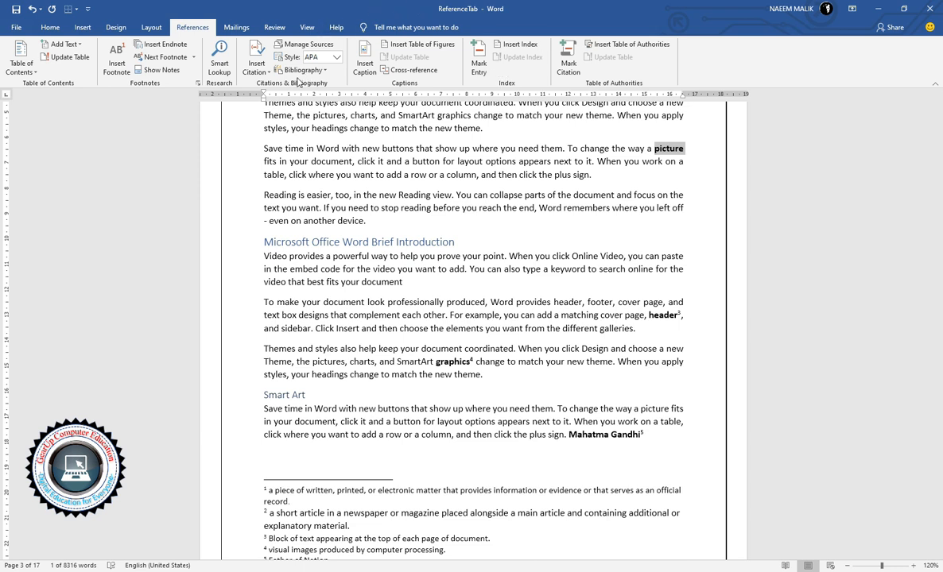
click(117, 61)
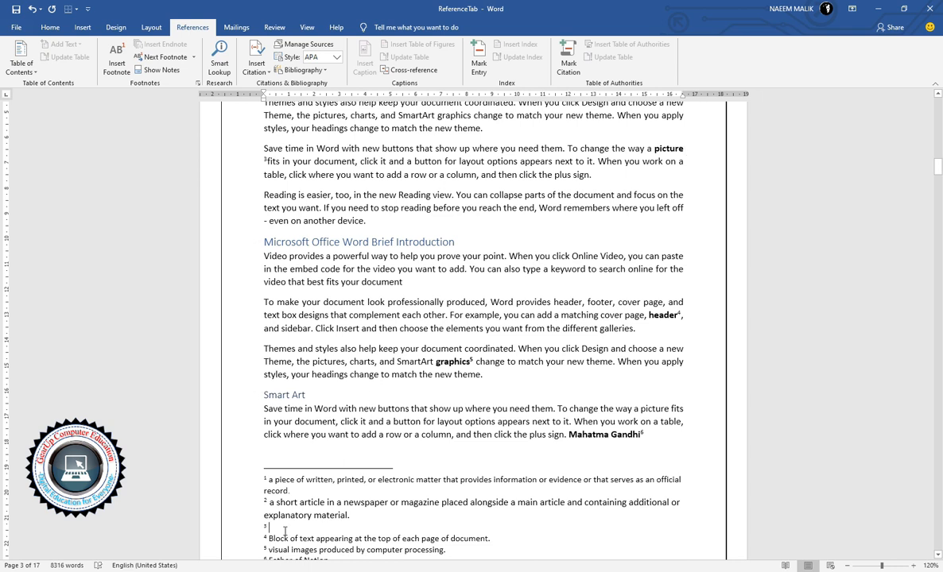
text(A paiting or drawing.)
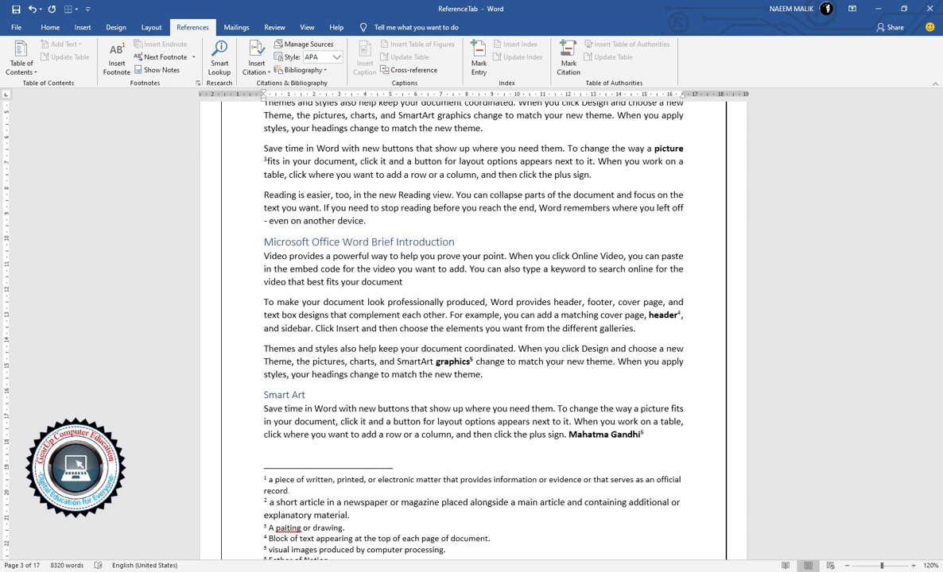
click(286, 528)
text(n)
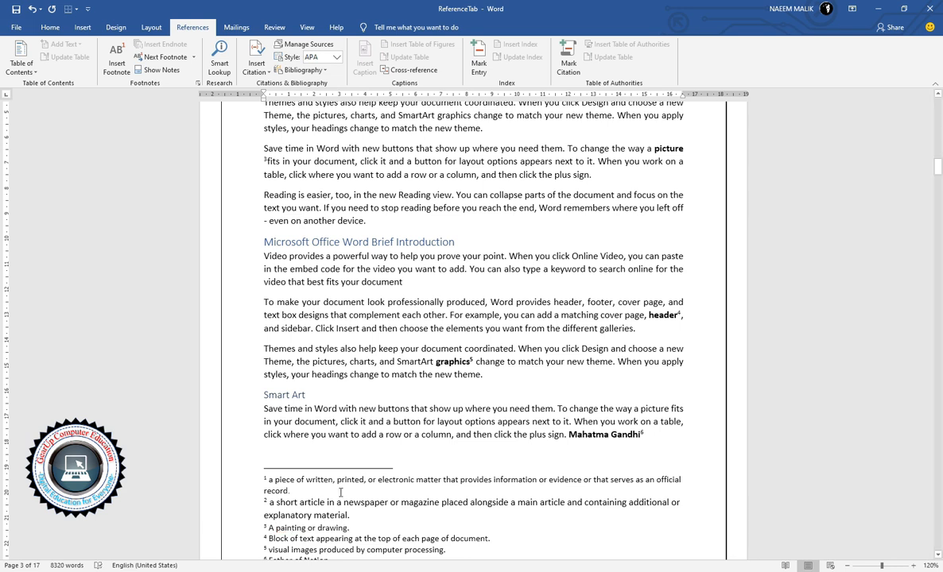
- Remove the space between the bold word "picture" and its footnote reference so the number directly follows the word
scroll(410, 430, down, 1)
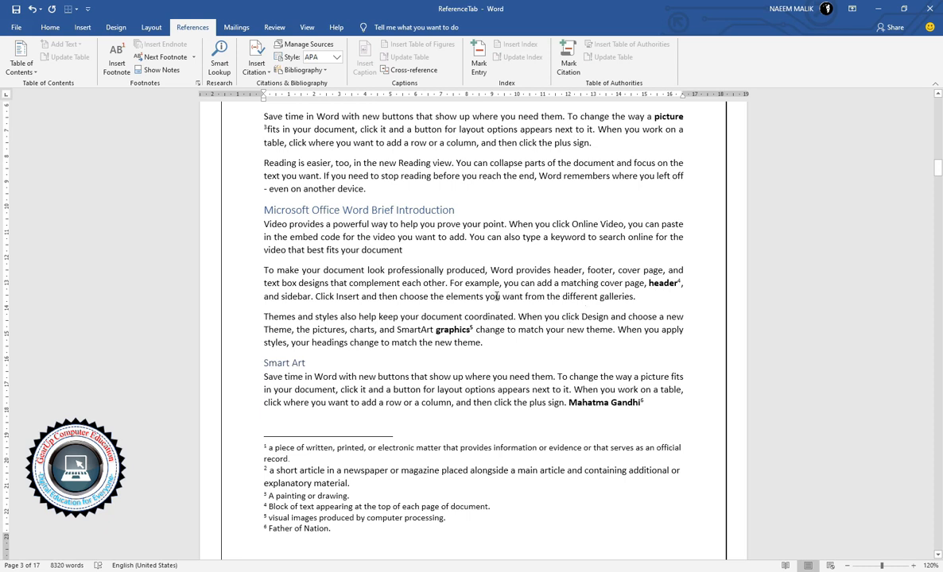
scroll(292, 421, down, 2)
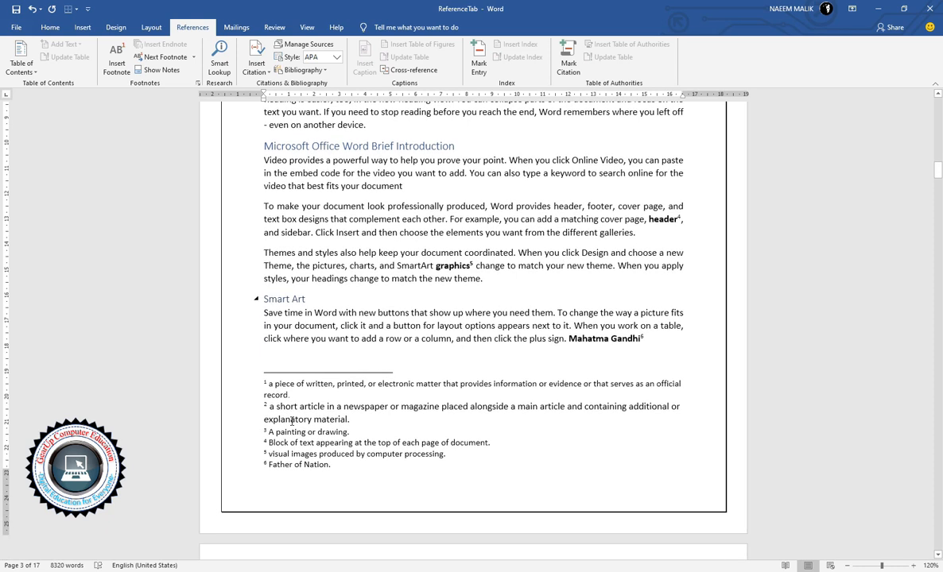
click(292, 432)
scroll(364, 407, up, 3)
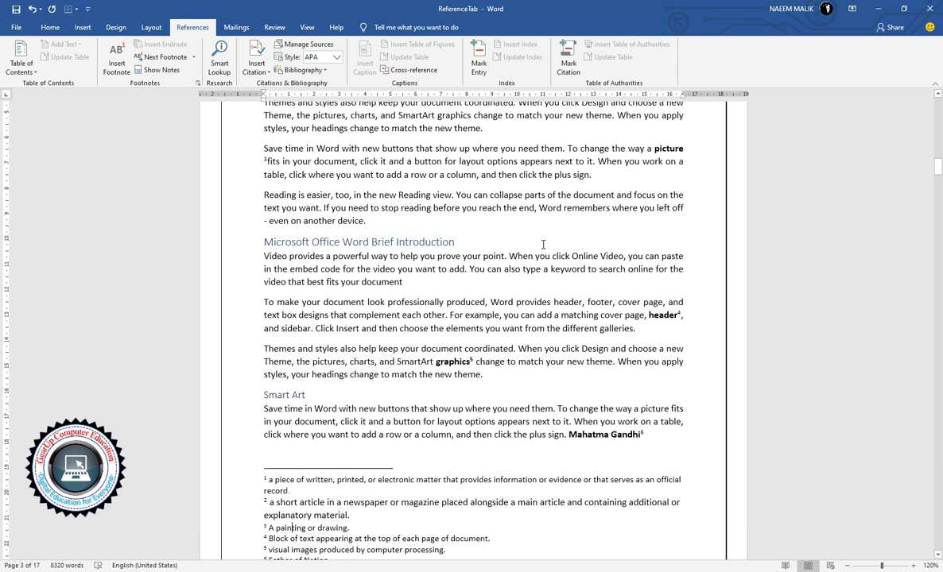
click(268, 159)
click(679, 147)
key(BackSpace)
key(Delete)
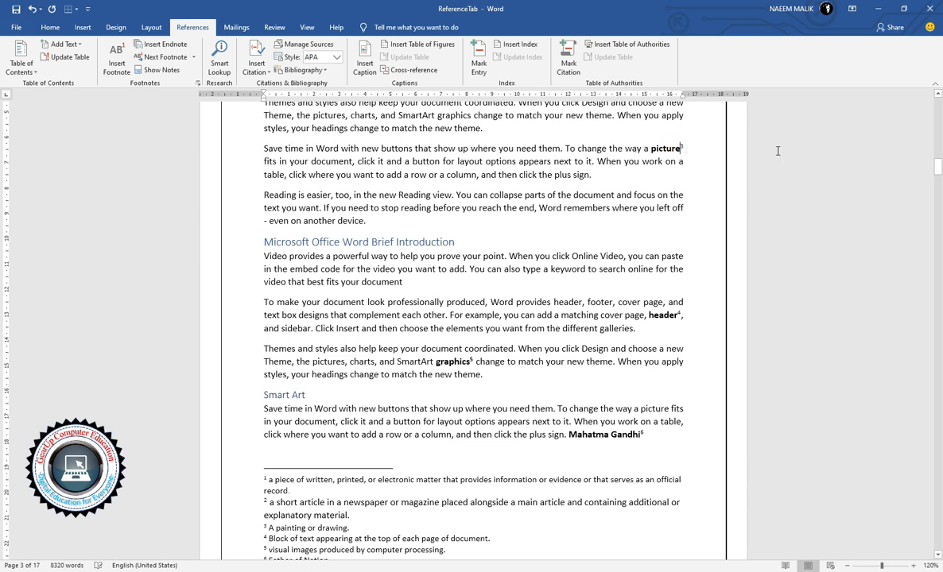
- Preview the footnote texts at the references beside "graphics", "Mahatma Gandhi" and "header"
scroll(644, 238, down, 2)
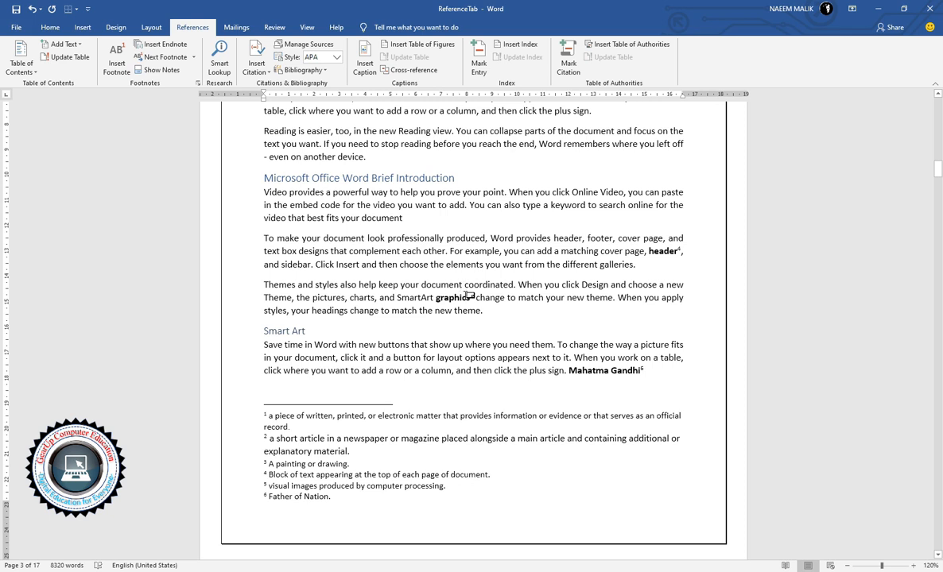
mouse_move(469, 295)
mouse_move(640, 370)
mouse_move(680, 248)
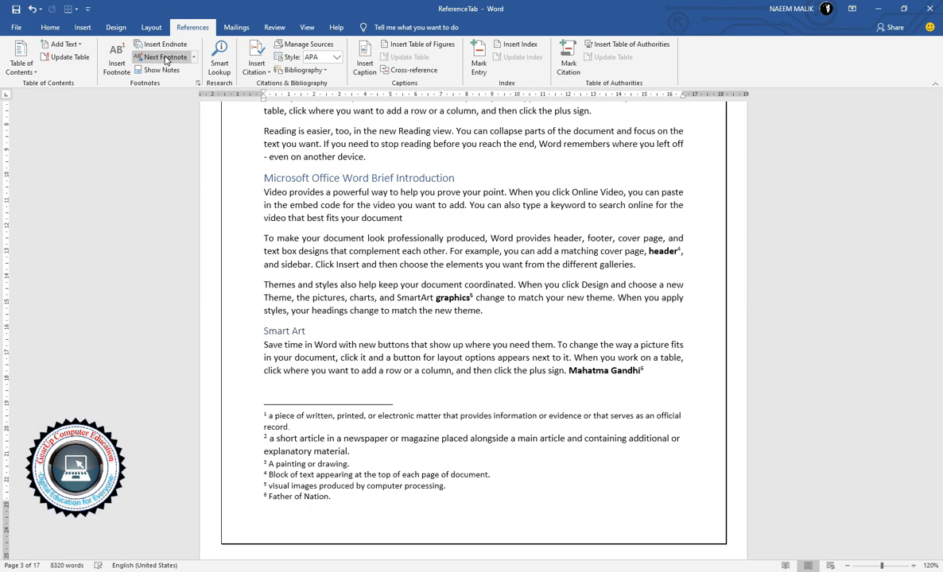
scroll(469, 227, up, 2)
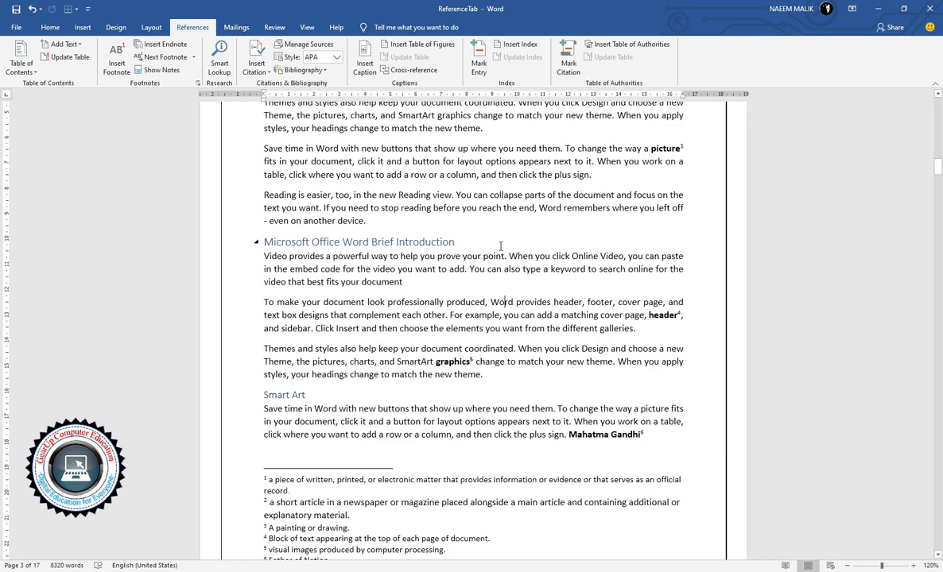
- Go to page 14 and add an endnote reading "First Prime Minister of India." to the bold words "Jawaharlal Nehru" in the Curve section
key(ctrl+g)
text(15)
key(Return)
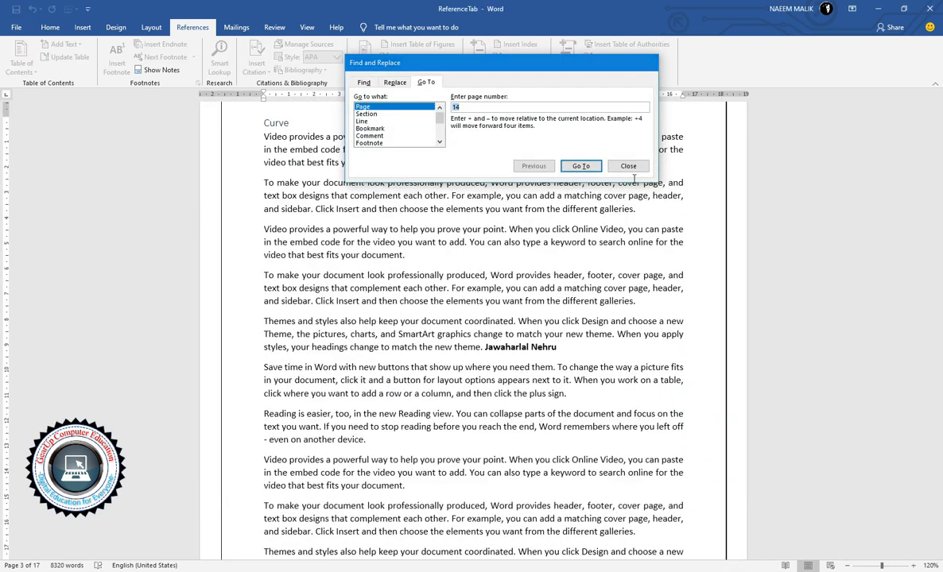
click(631, 169)
scroll(514, 346, up, 1)
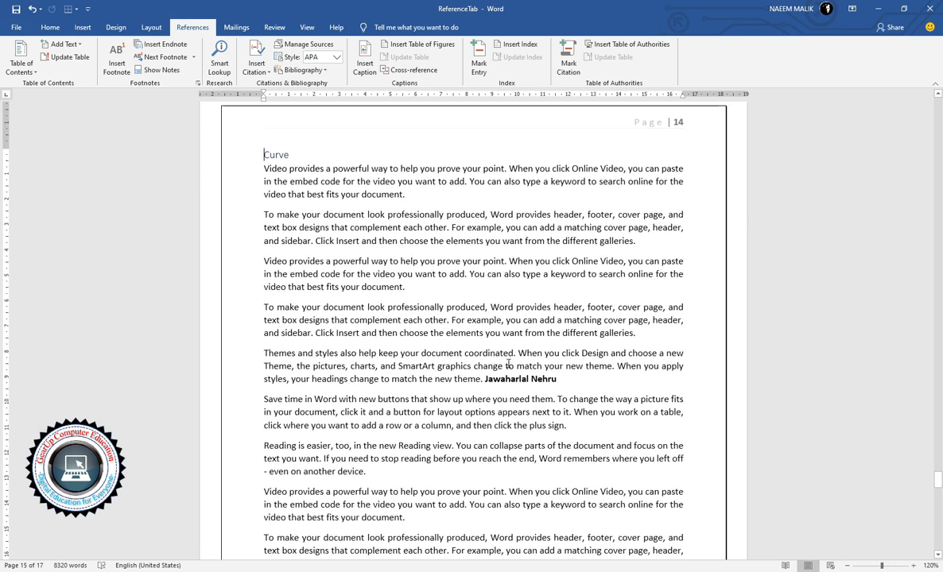
drag(485, 382, 548, 380)
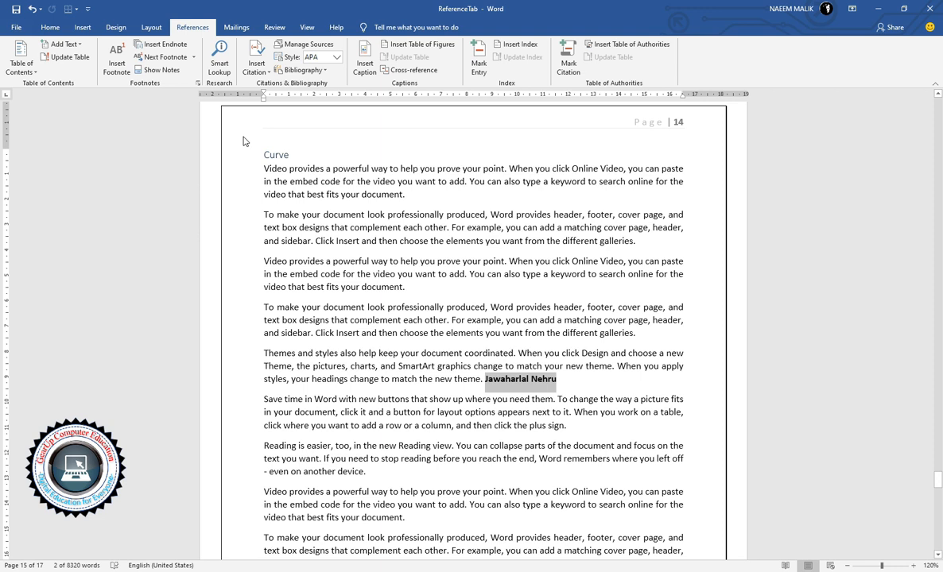
click(176, 49)
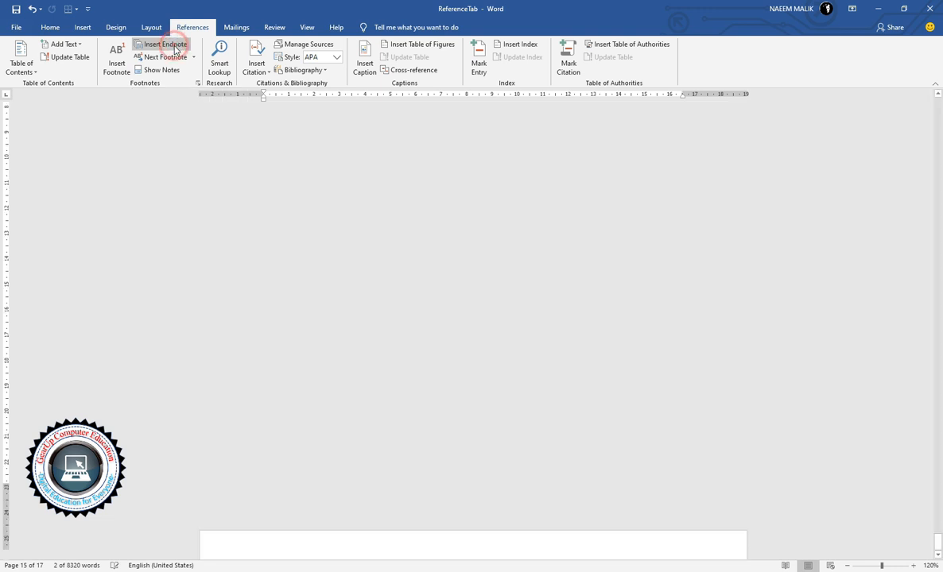
text(F)
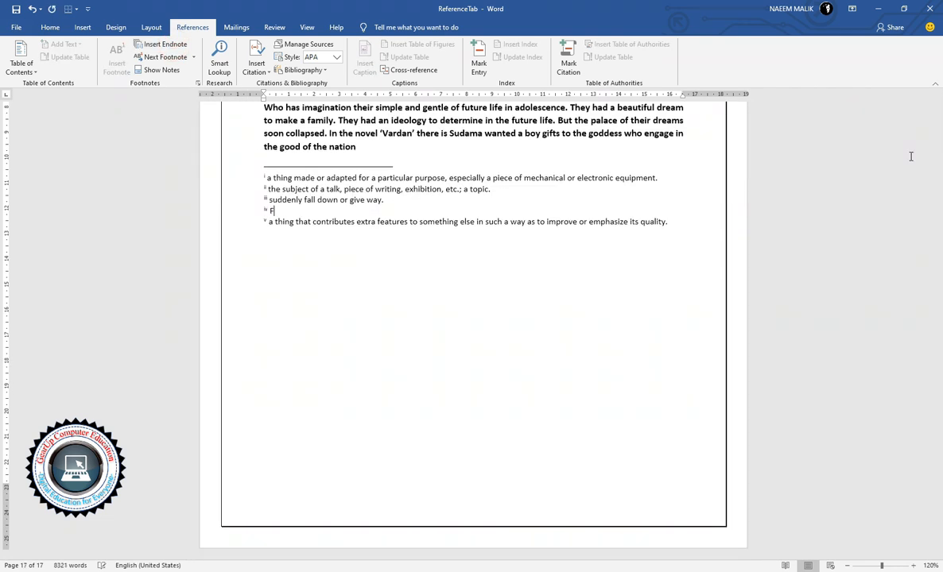
text(irst Prime Minister of India.)
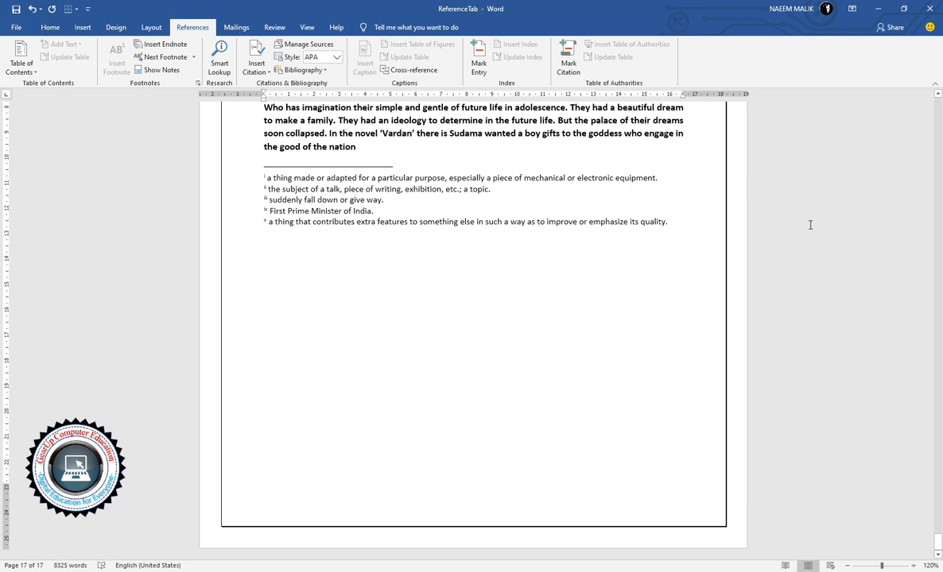
- Return to page 14 and add an endnote reading "First president of india." to the bold words "Rajendra Prasad"
key(ctrl+g)
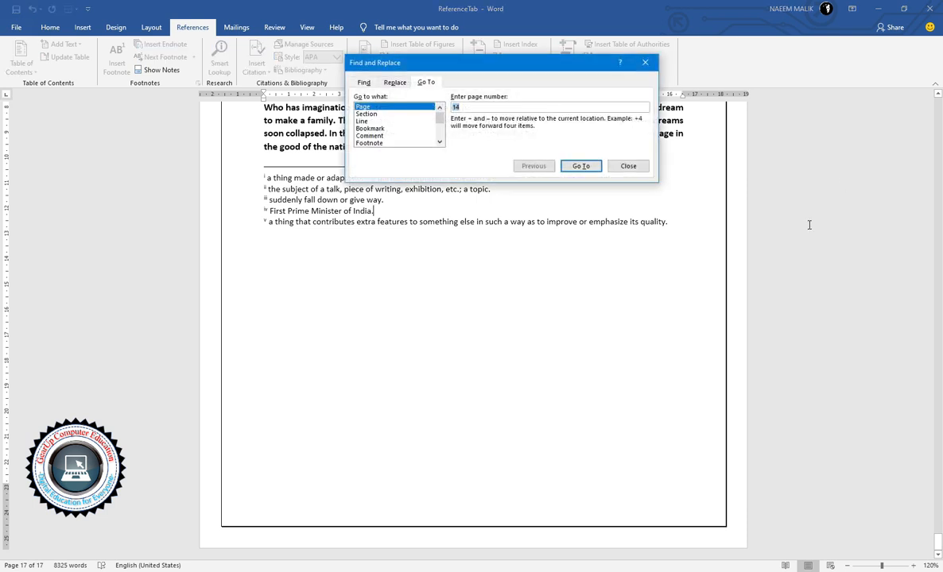
text(14)
key(Return)
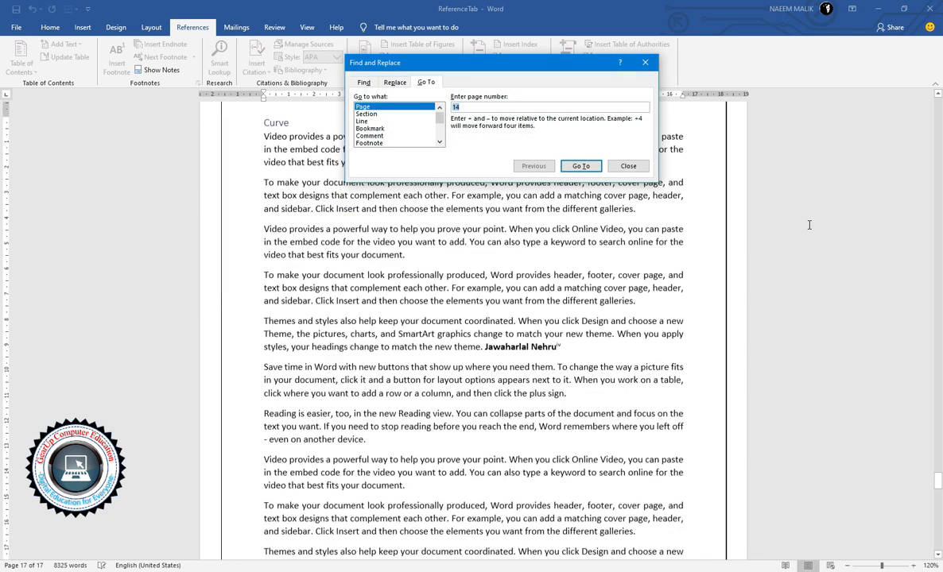
key(Escape)
scroll(582, 258, down, 6)
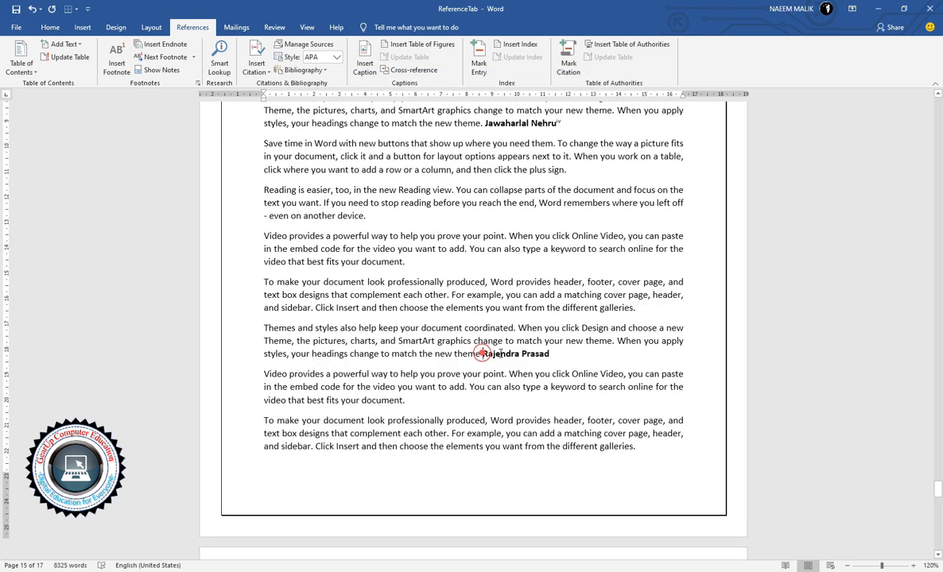
drag(485, 354, 541, 355)
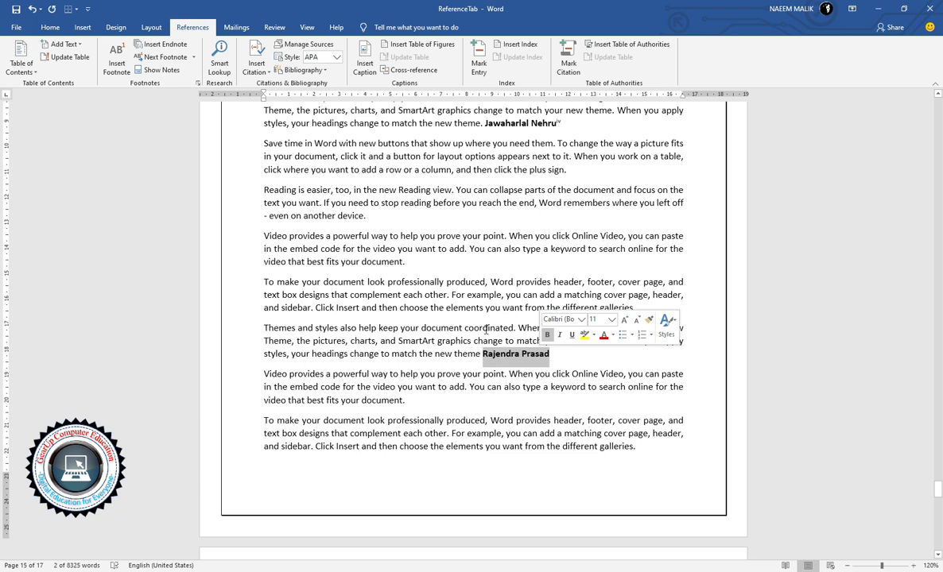
click(167, 45)
text(First president of india.)
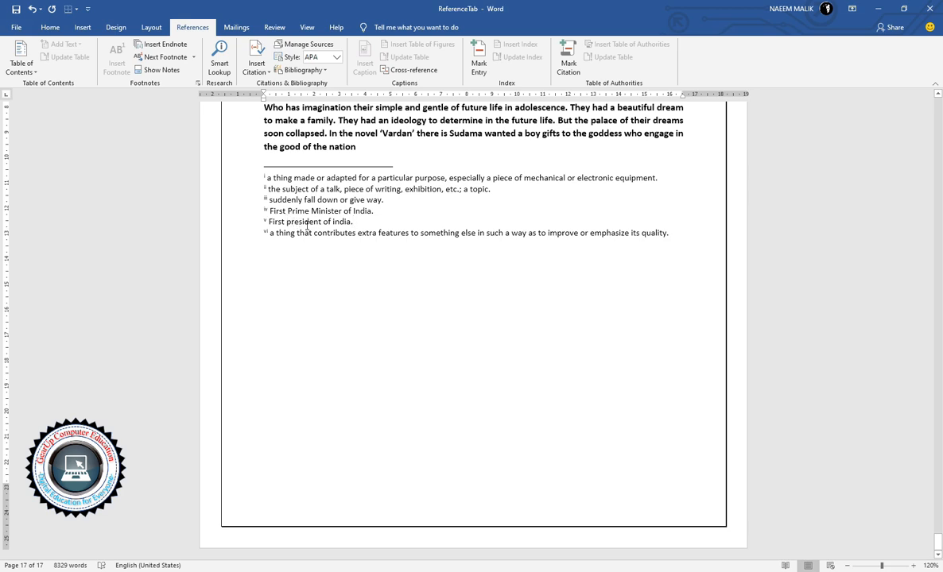
- Examine the endnote references on page 14 and compare them with the endnote list at the document's end
scroll(308, 225, up, 15)
scroll(310, 241, up, 20)
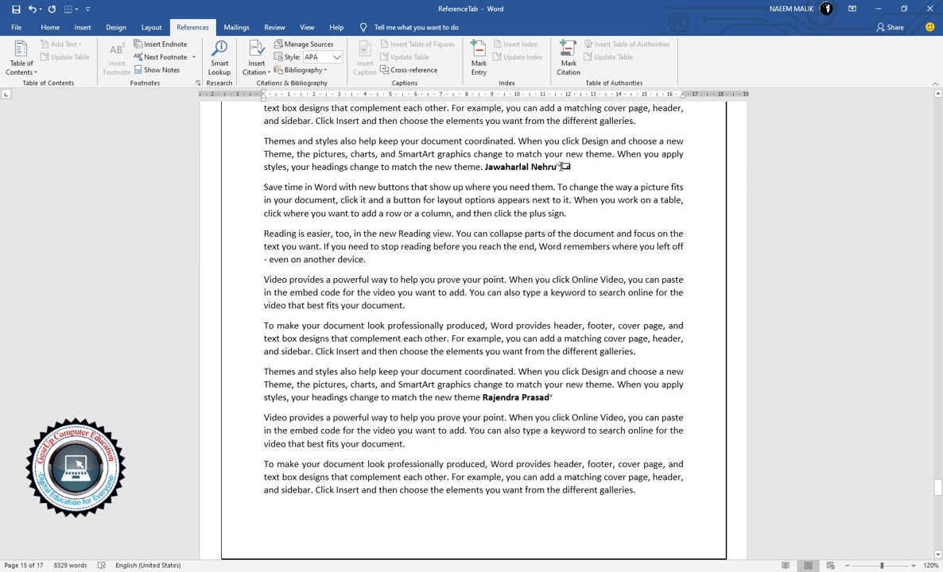
mouse_move(564, 163)
scroll(516, 405, down, 3)
scroll(516, 405, down, 15)
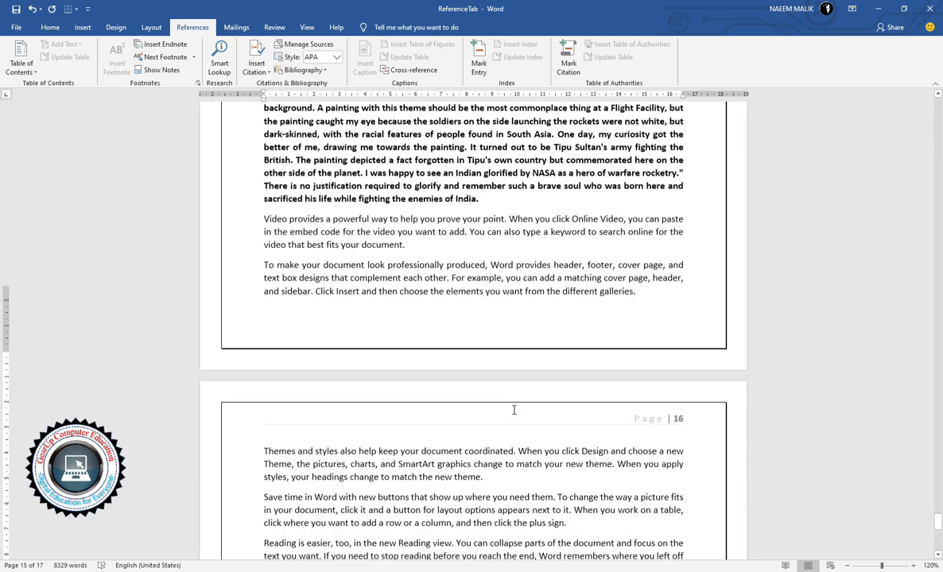
scroll(498, 399, up, 1)
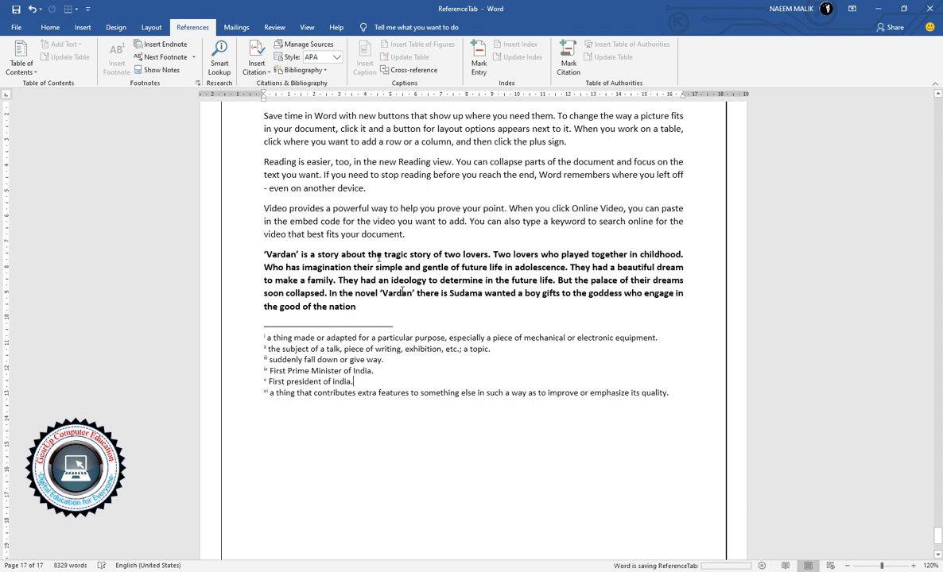
scroll(348, 192, up, 7)
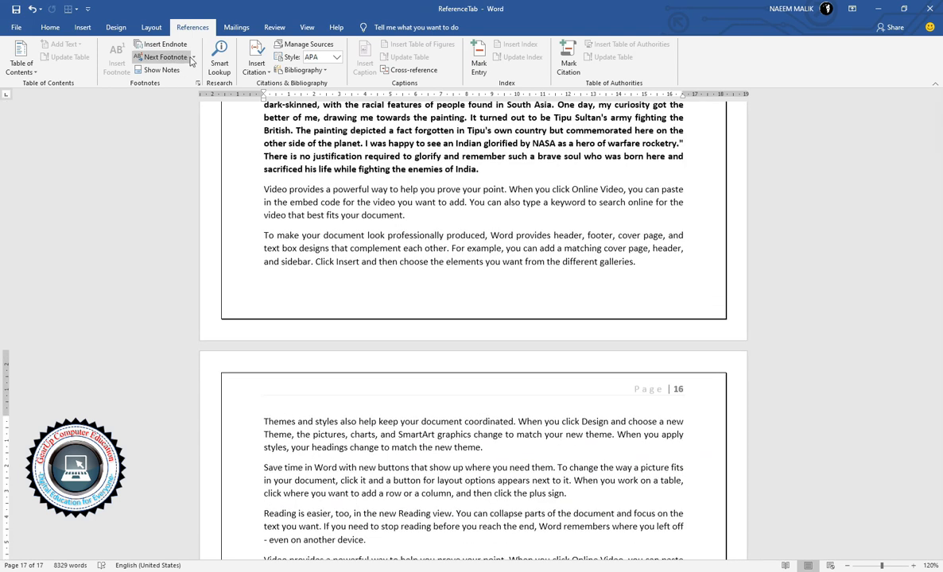
- Return to the beginning of the document and jump to the next footnote reference from there
key(ctrl+Home)
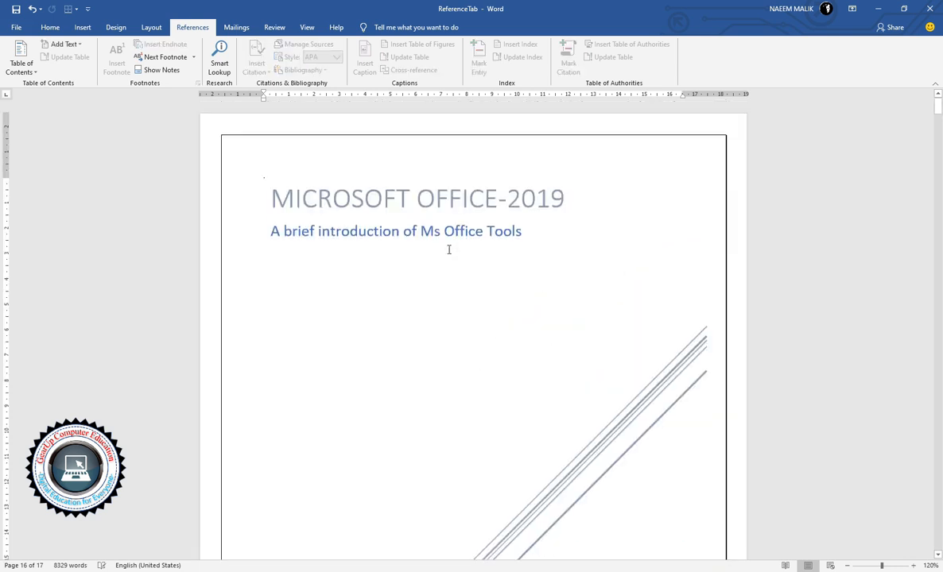
click(193, 57)
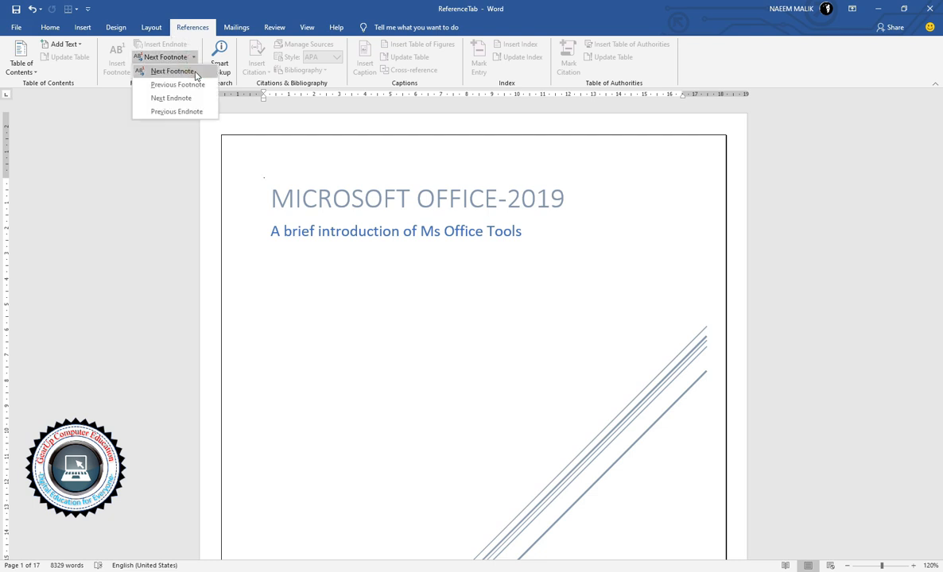
click(195, 73)
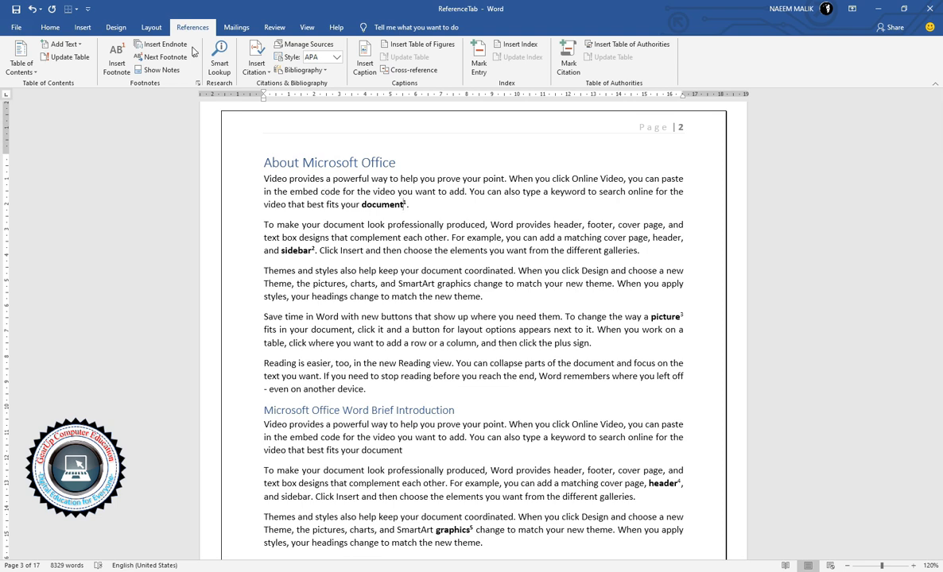
- Step forward through the footnote references from "sidebar" to "Mahatma Gandhi"
click(167, 57)
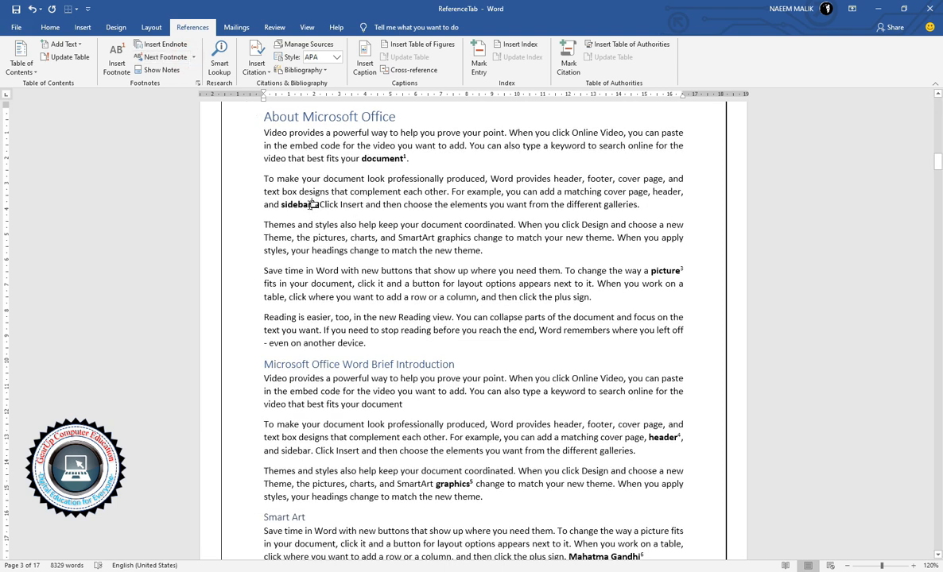
click(167, 57)
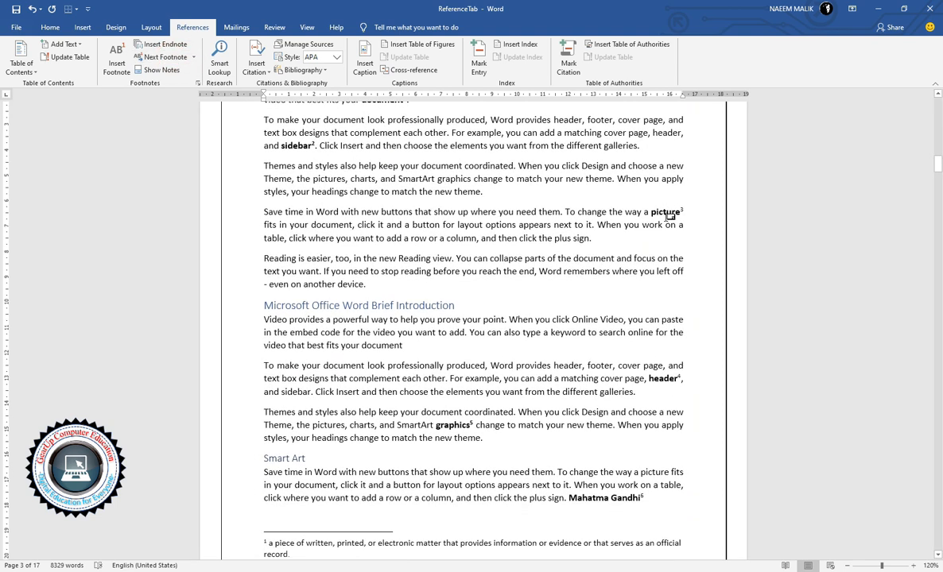
click(167, 57)
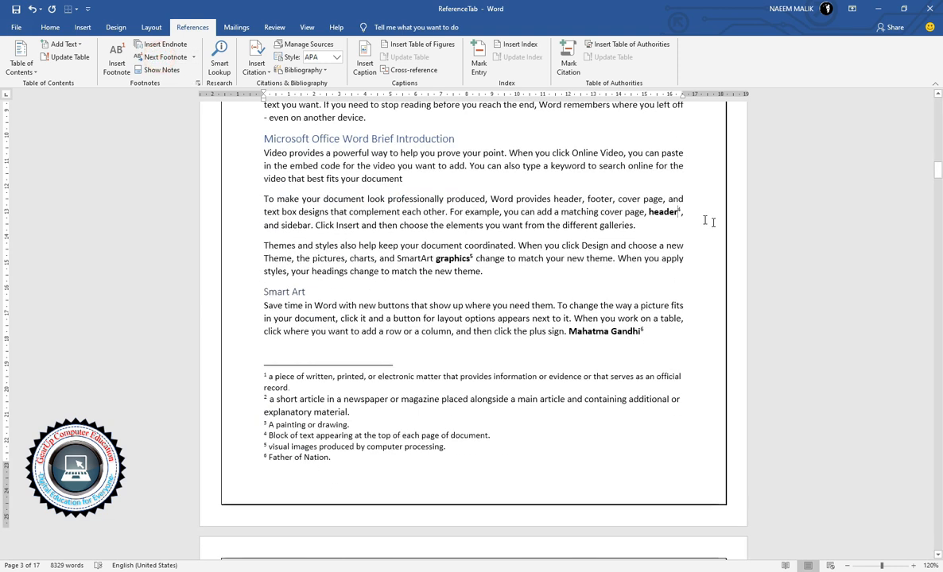
click(167, 57)
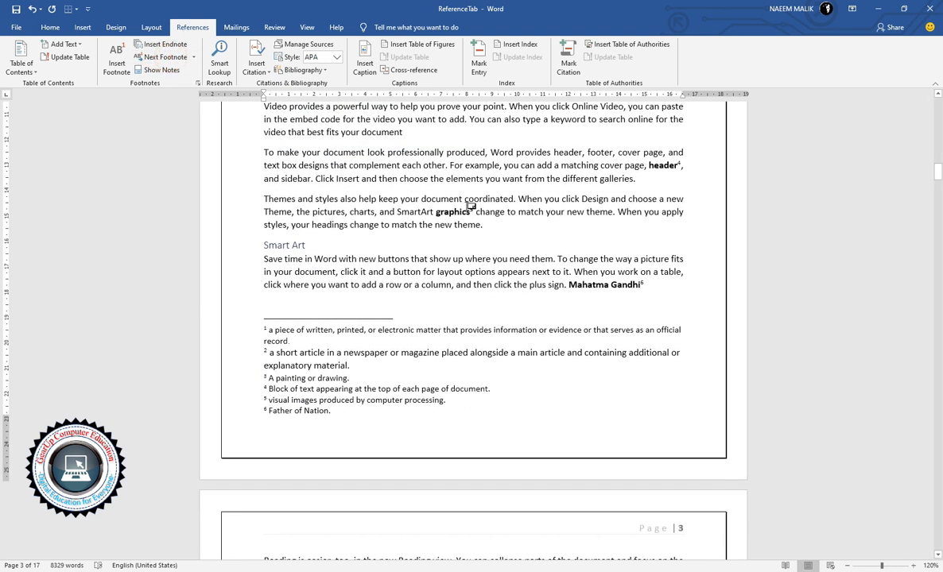
click(167, 57)
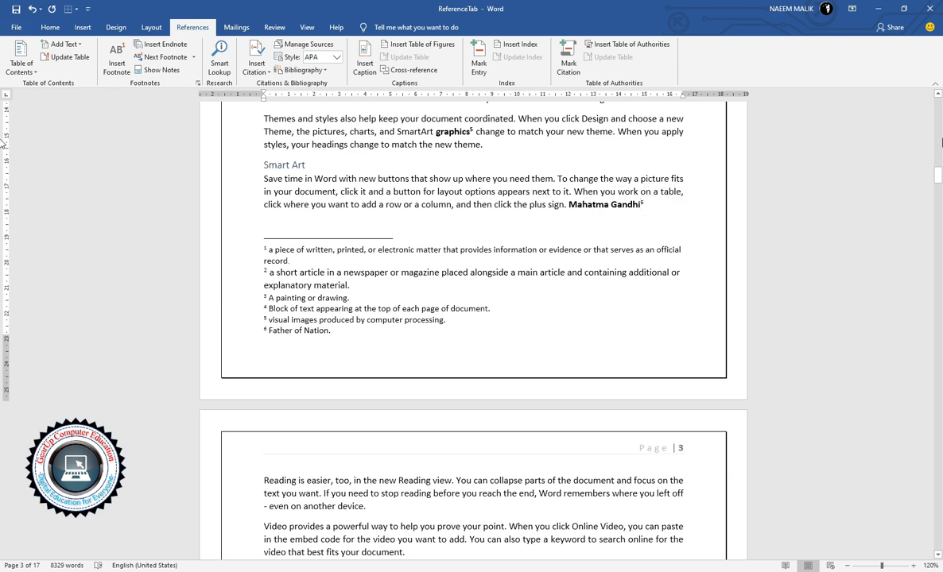
- Step through the endnote references from "device" to "Rajendra Prasad", then try returning to the previous endnote
click(194, 56)
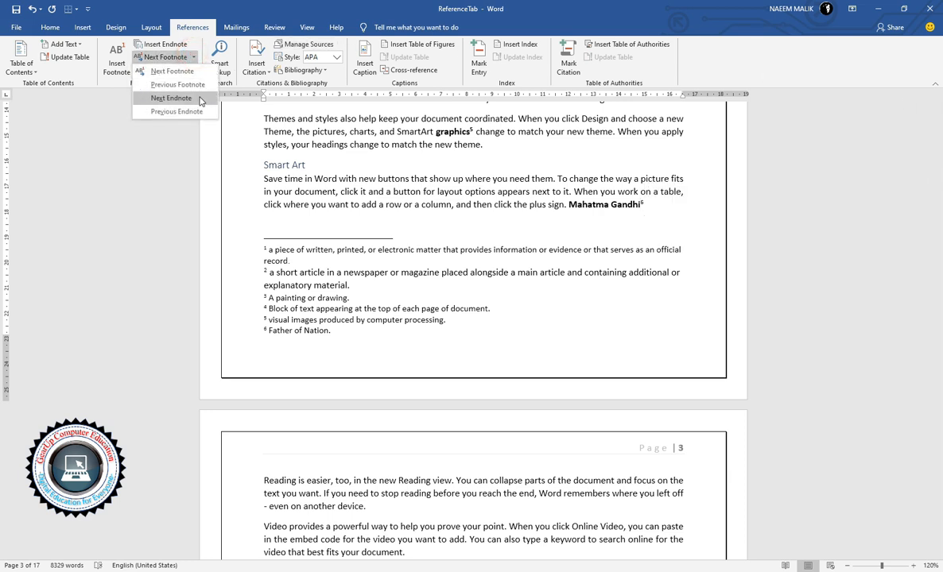
click(171, 97)
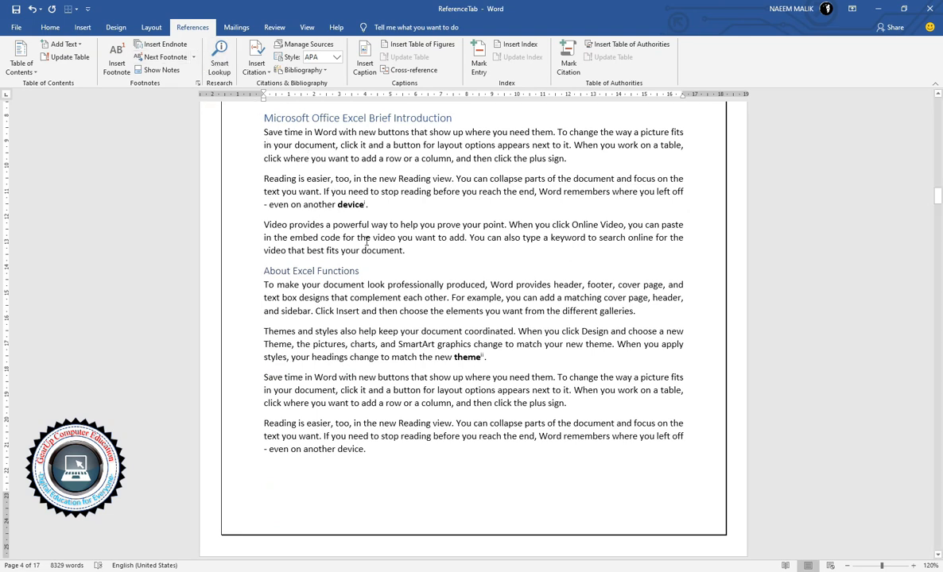
mouse_move(368, 203)
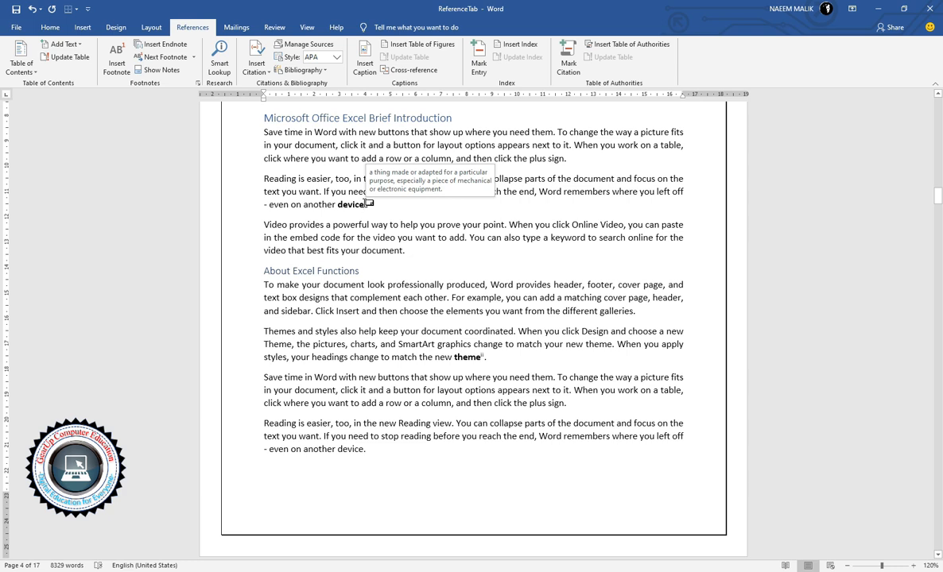
click(193, 57)
click(175, 98)
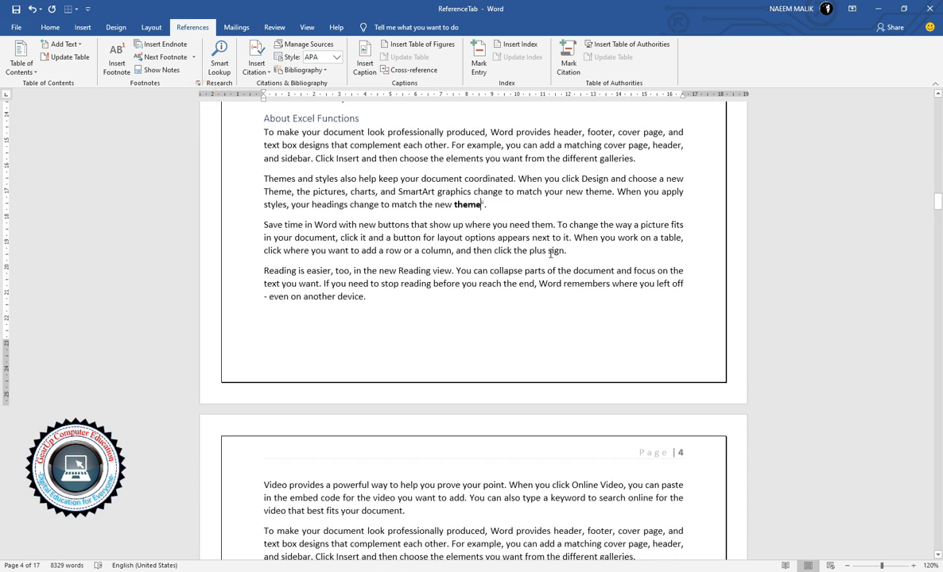
click(193, 56)
click(175, 98)
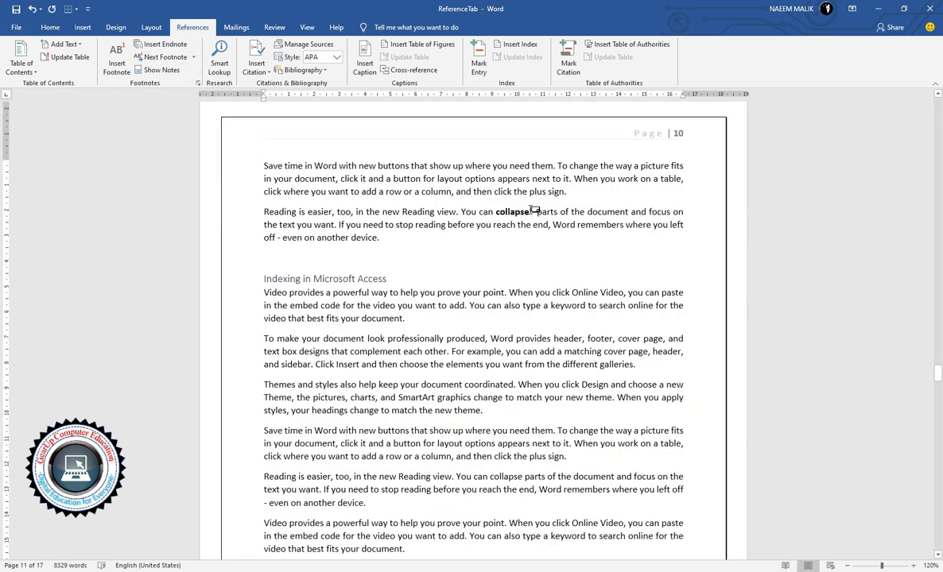
click(193, 57)
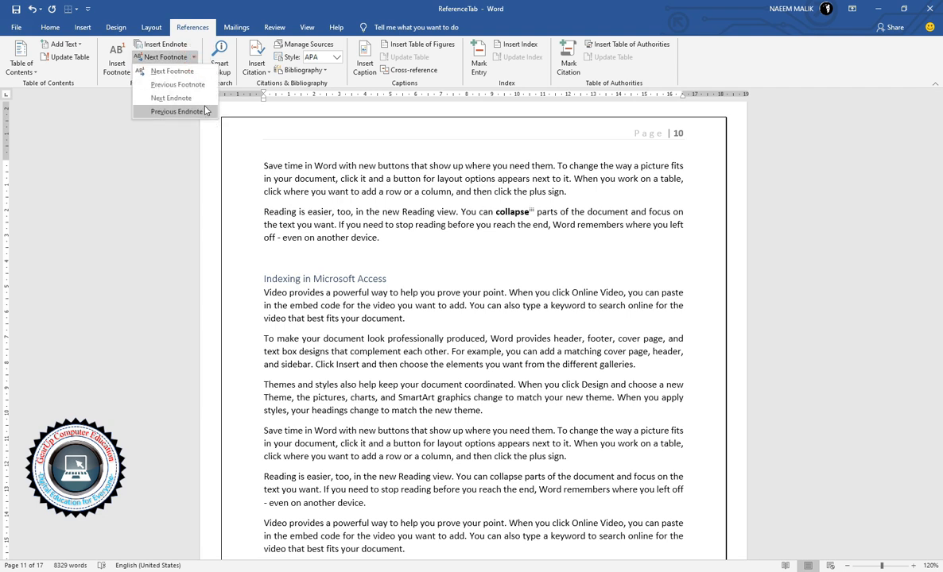
click(175, 97)
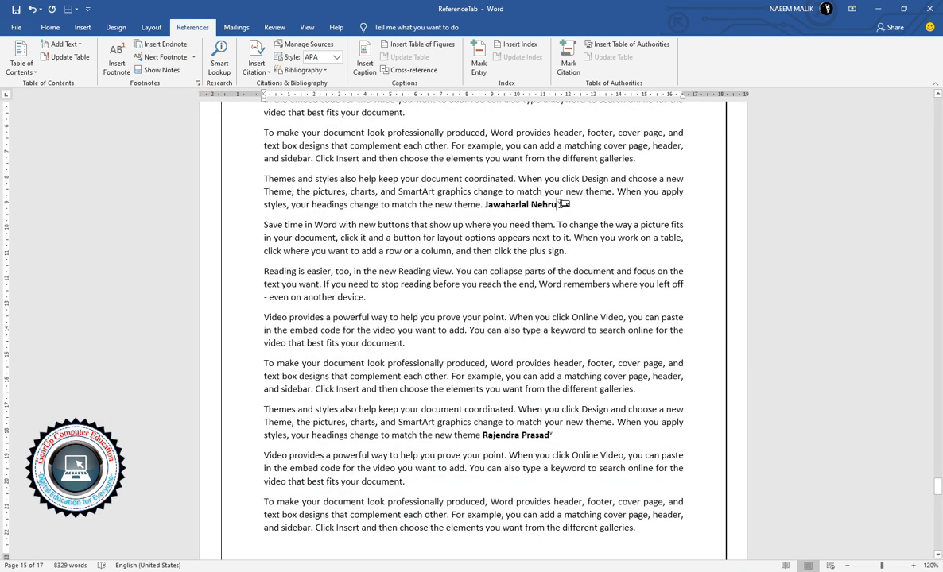
click(193, 57)
click(193, 98)
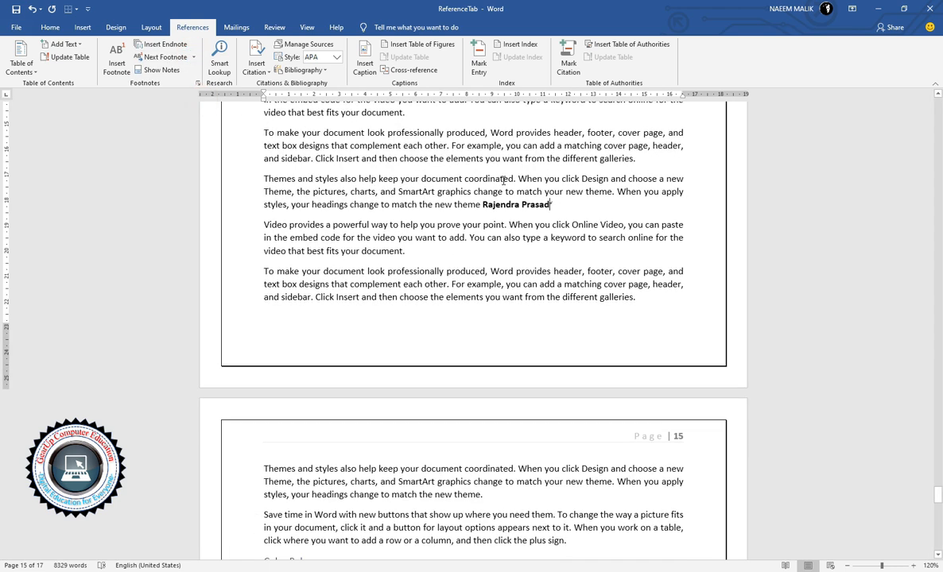
click(194, 56)
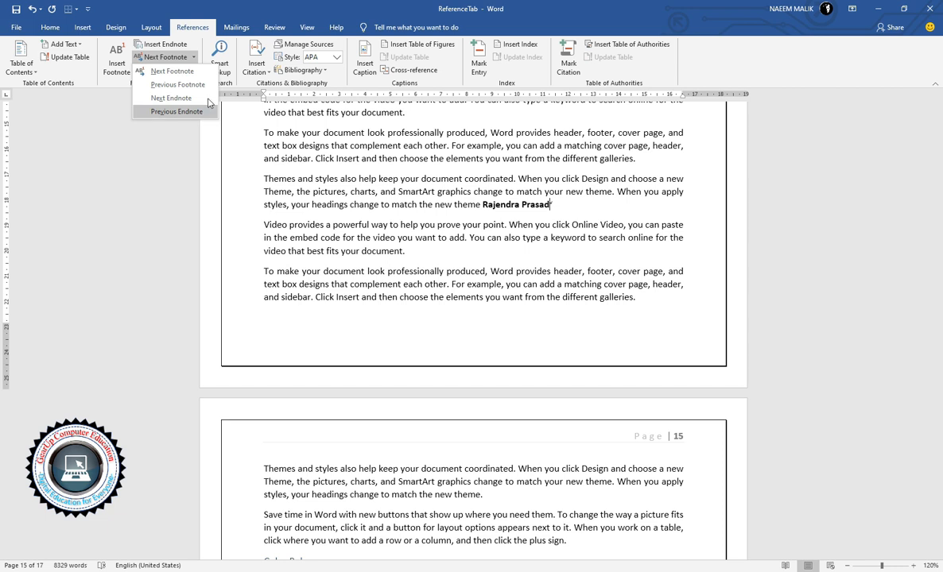
click(178, 111)
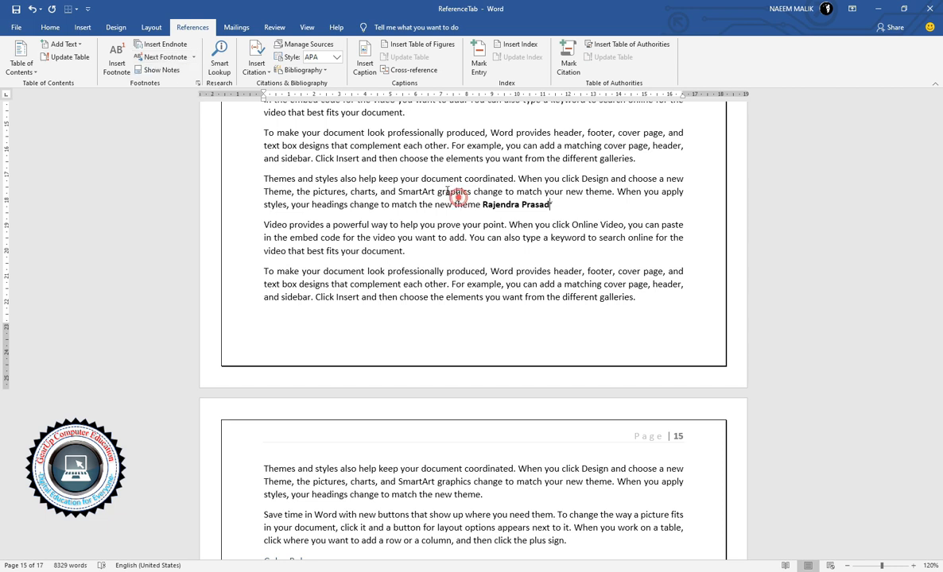
- Show the document's footnote area and view the list of footnotes
click(163, 75)
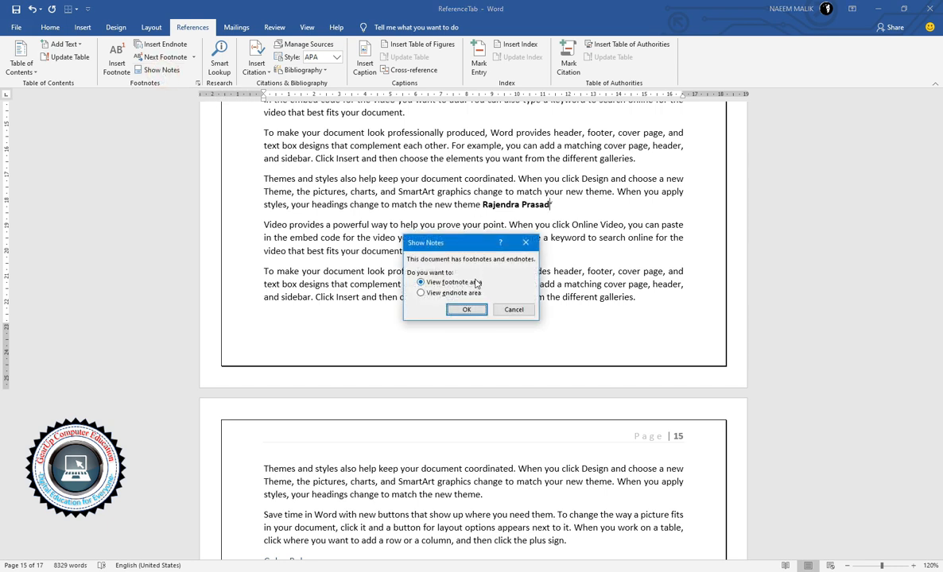
click(468, 310)
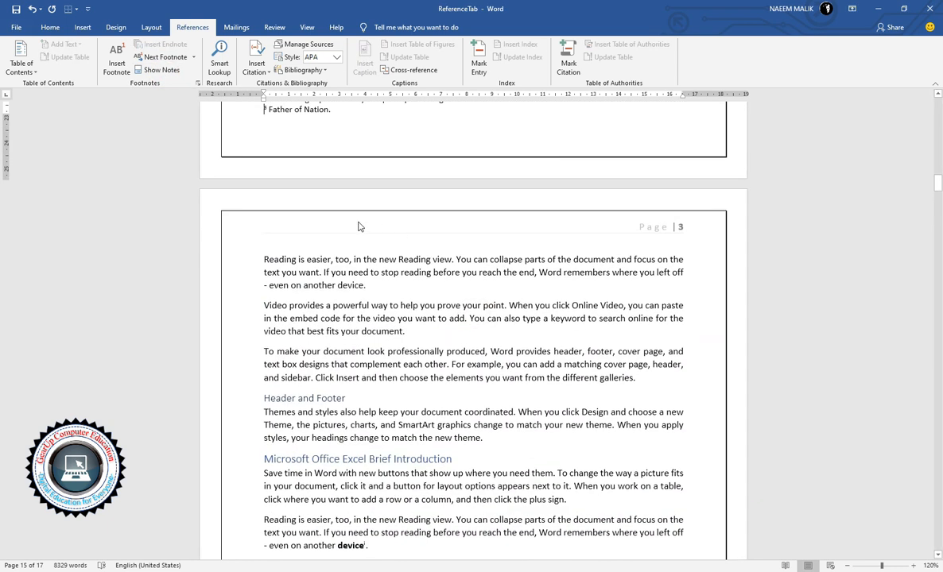
scroll(334, 215, up, 3)
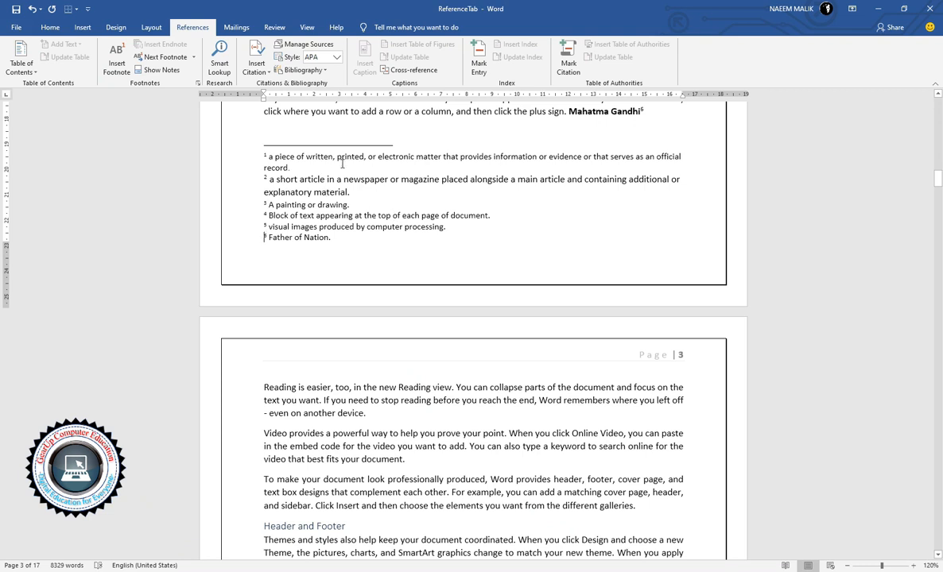
- Show the document's endnote area and correct "india" to "India" in the fifth endnote
click(162, 70)
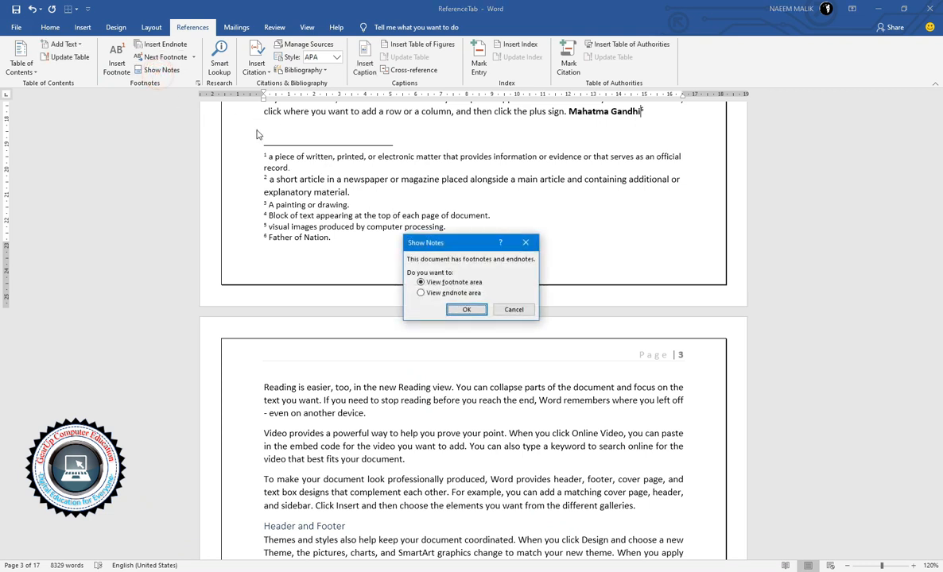
click(421, 293)
click(467, 310)
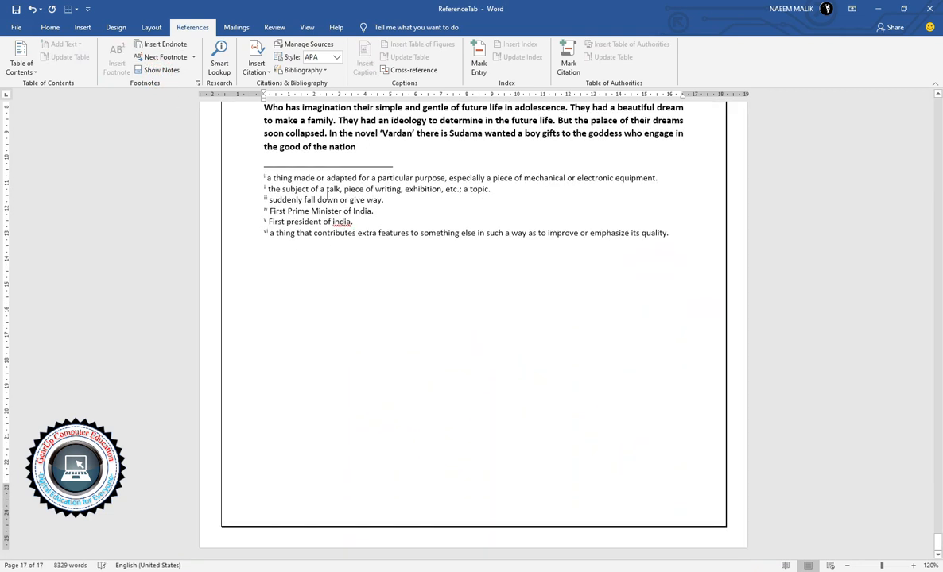
right_click(341, 223)
click(322, 236)
- Examine the Convert to Footnote option available for the endnotes without converting any
right_click(326, 188)
click(263, 198)
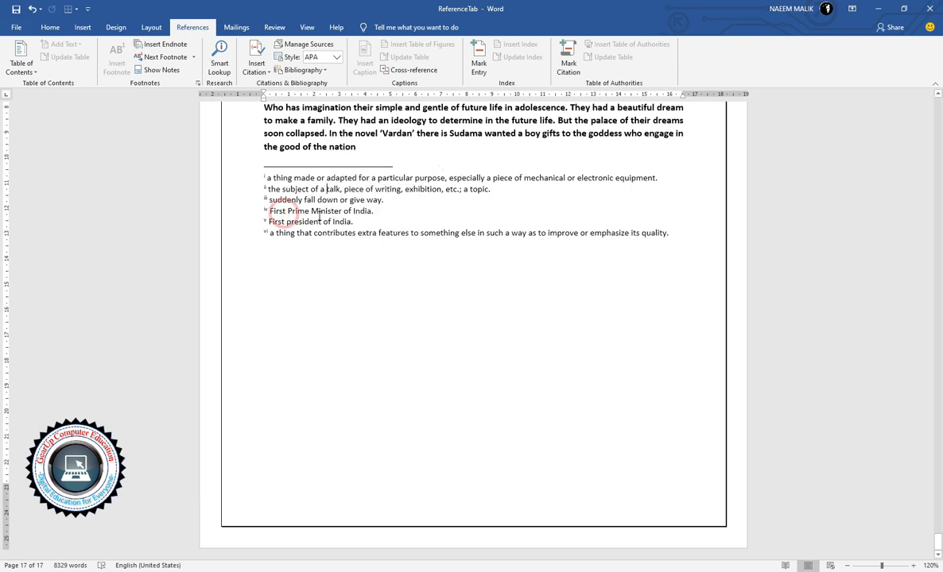
right_click(351, 196)
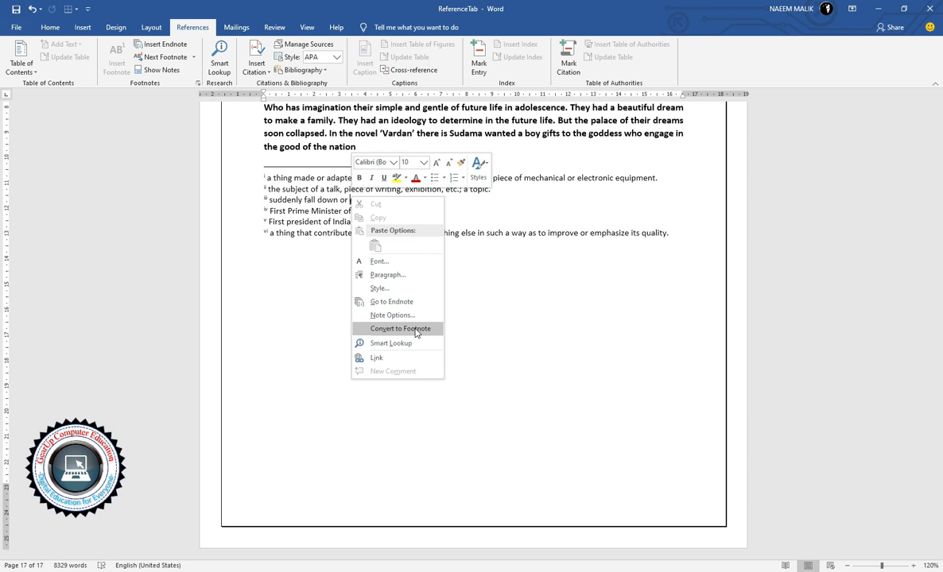
click(290, 182)
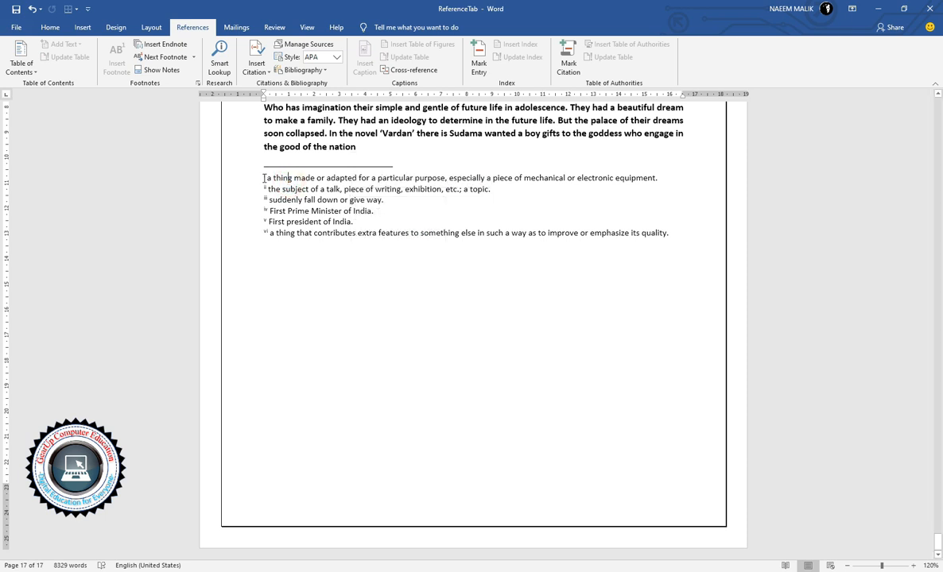
right_click(337, 191)
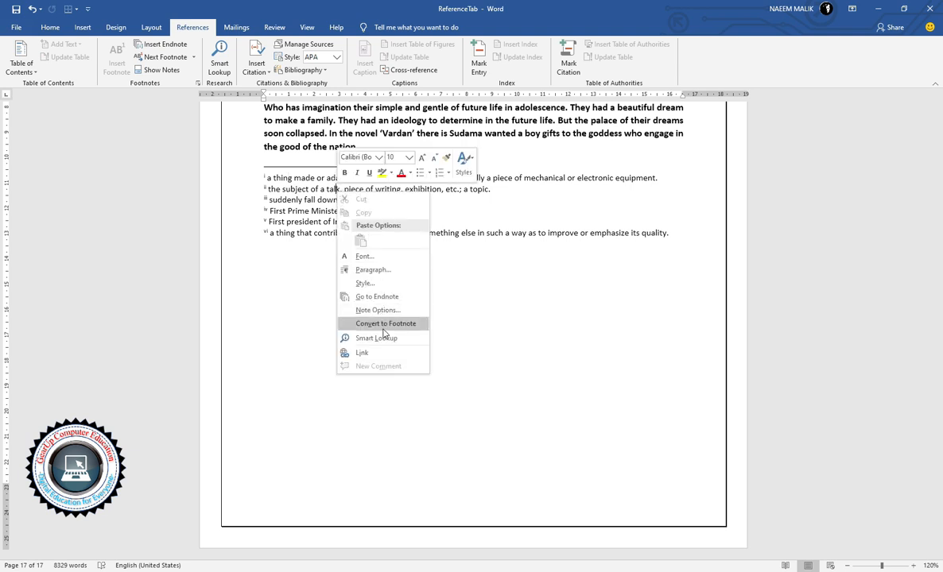
click(574, 279)
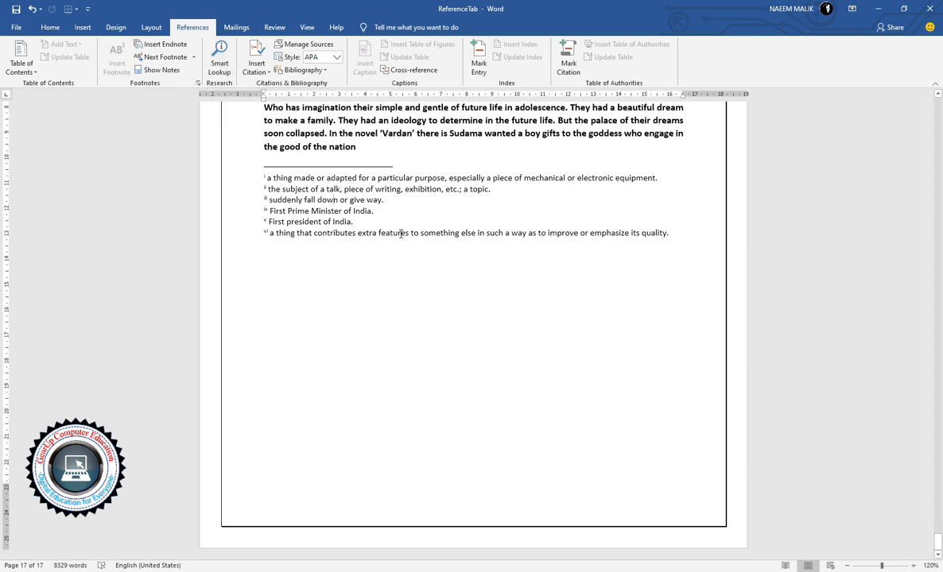
- Run a Smart Lookup on the word "keyword" in the paragraph above the bold 'Vardan' text
scroll(403, 238, up, 3)
scroll(510, 298, up, 2)
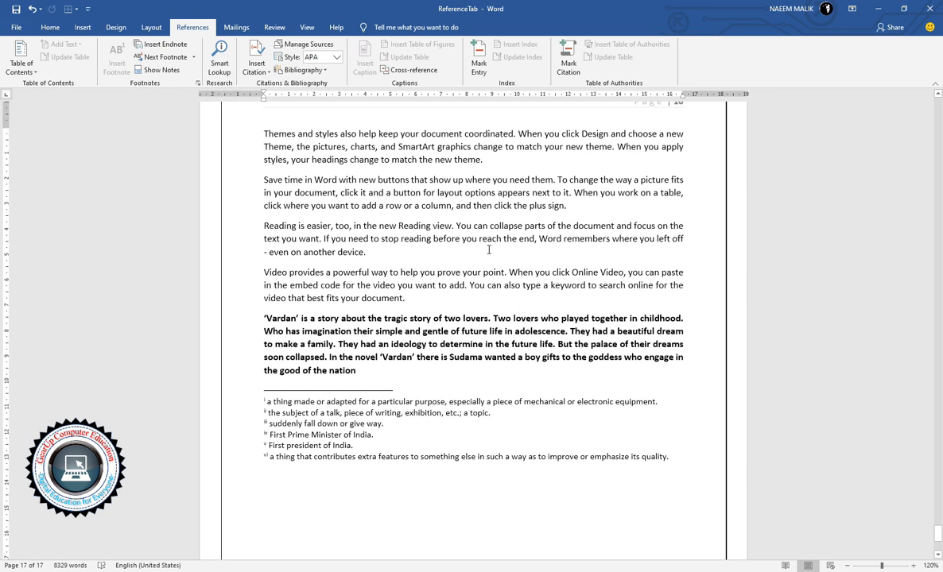
double_click(567, 284)
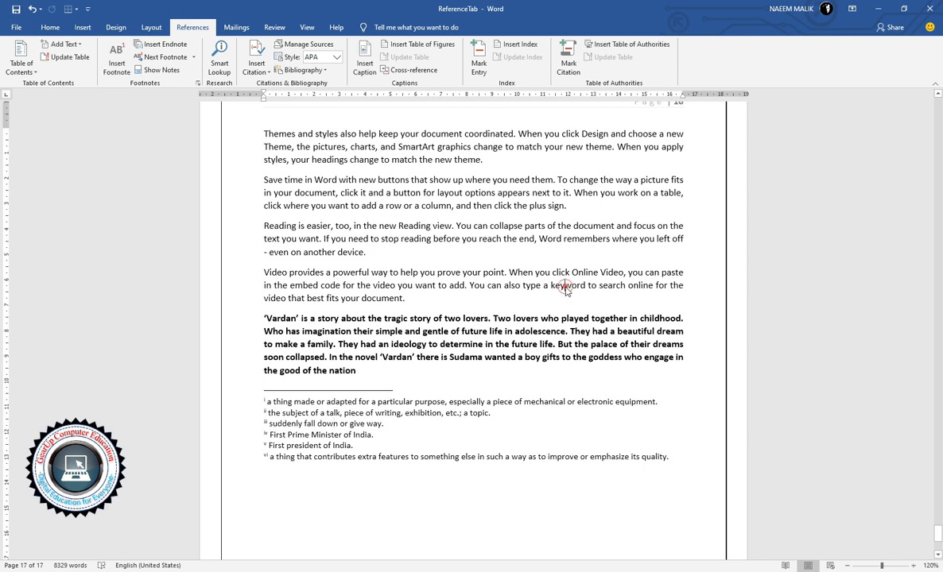
click(217, 66)
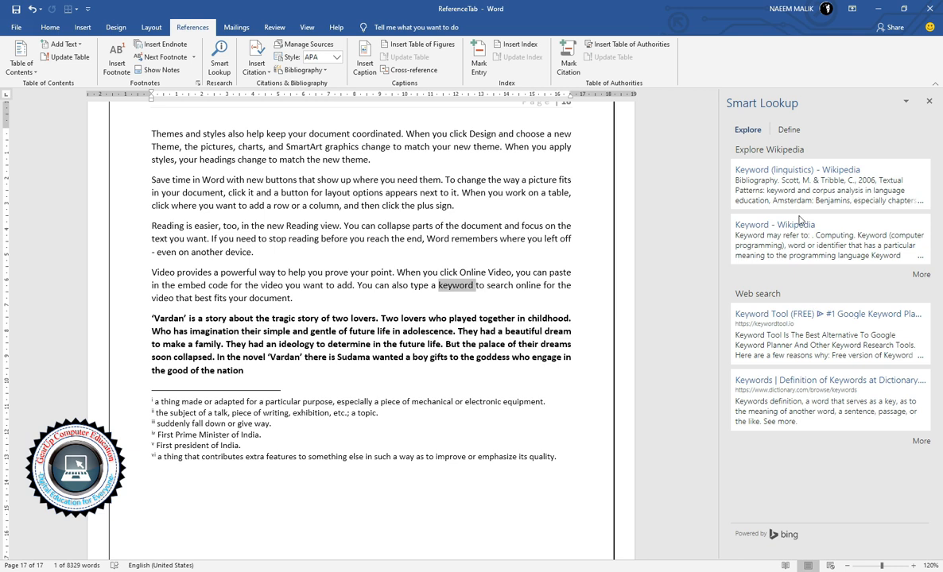
- Run a Smart Lookup on "ideology" in the bold 'Vardan' paragraph, review its results and definition, and close the lookup
triple_click(299, 346)
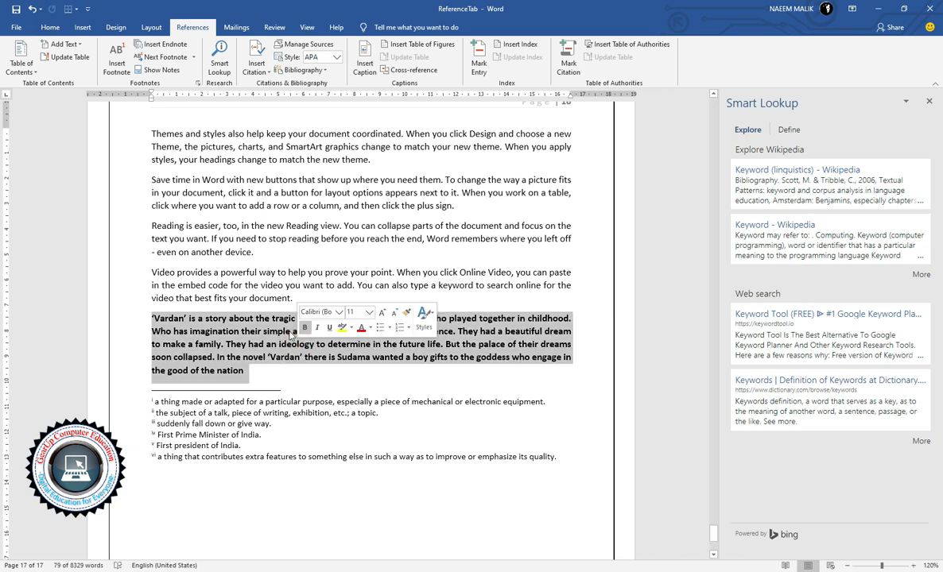
double_click(289, 346)
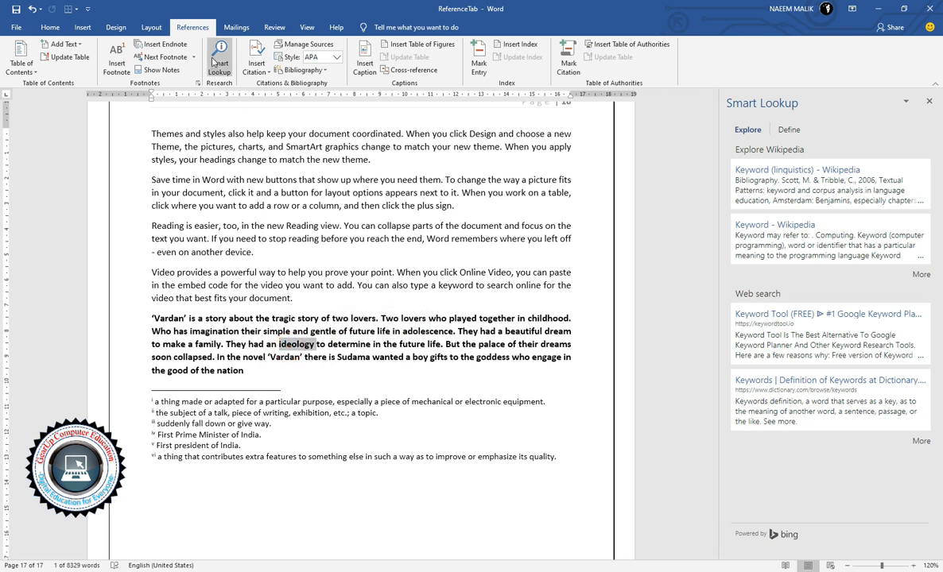
click(219, 57)
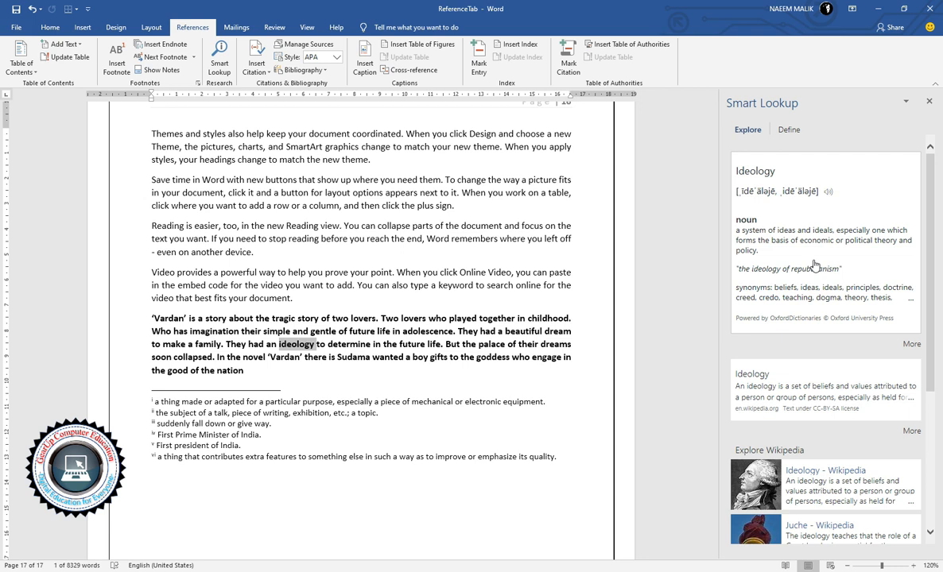
scroll(755, 334, down, 3)
scroll(817, 364, up, 3)
click(791, 129)
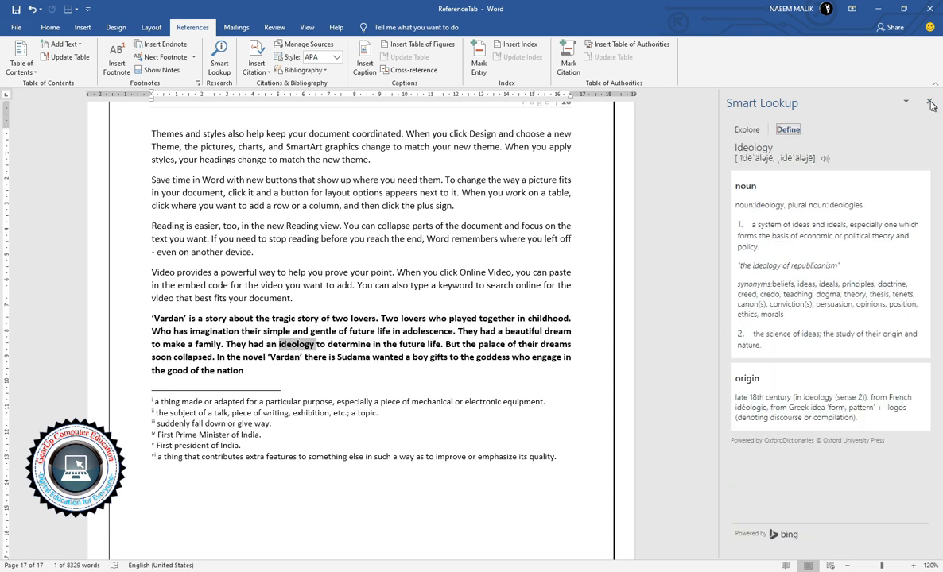
click(929, 101)
click(421, 239)
click(256, 63)
click(313, 178)
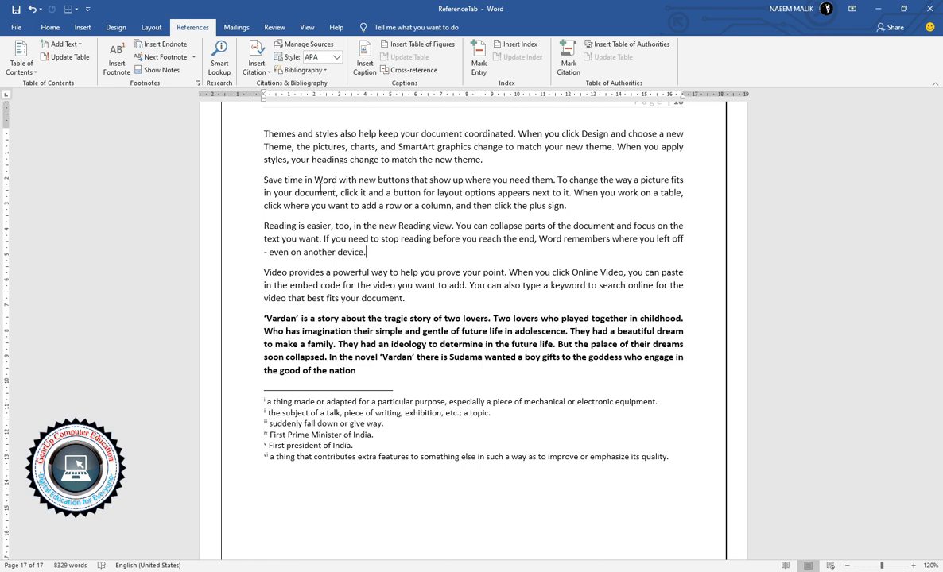
- Add an empty right-aligned line directly below the bold 'Vardan' paragraph
triple_click(342, 333)
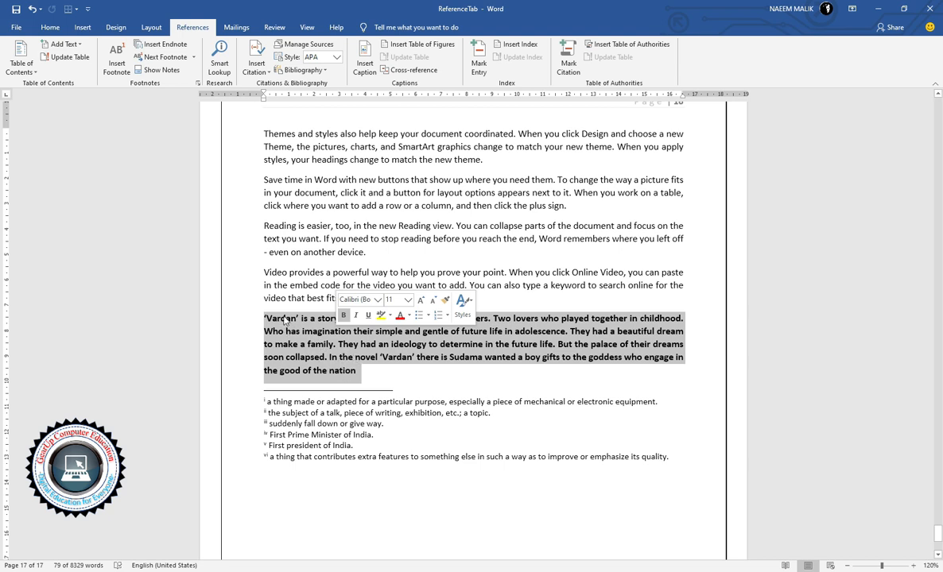
click(378, 372)
key(Return)
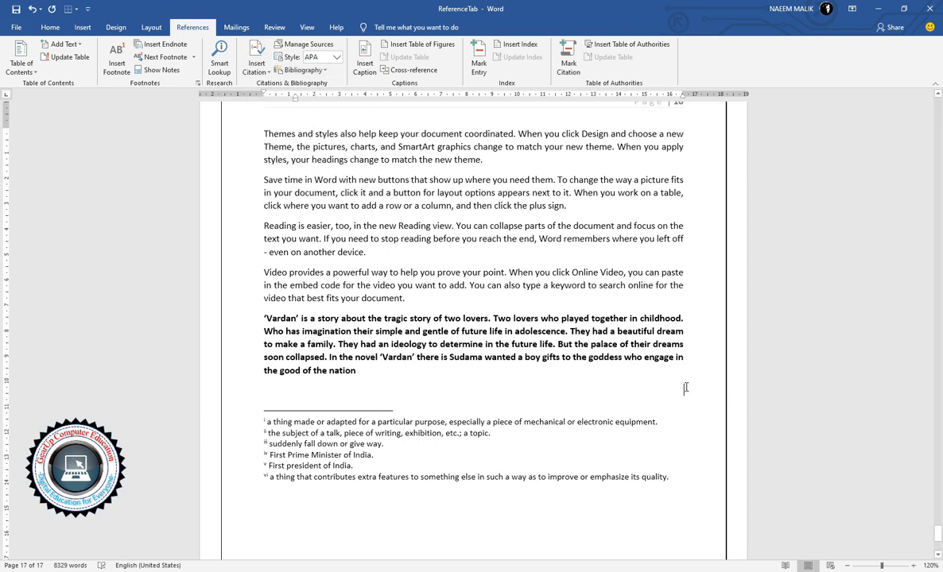
- Start a new citation source of type Book with author Munshi Premchand and title "Vardaan (Boon)"
click(256, 65)
click(269, 87)
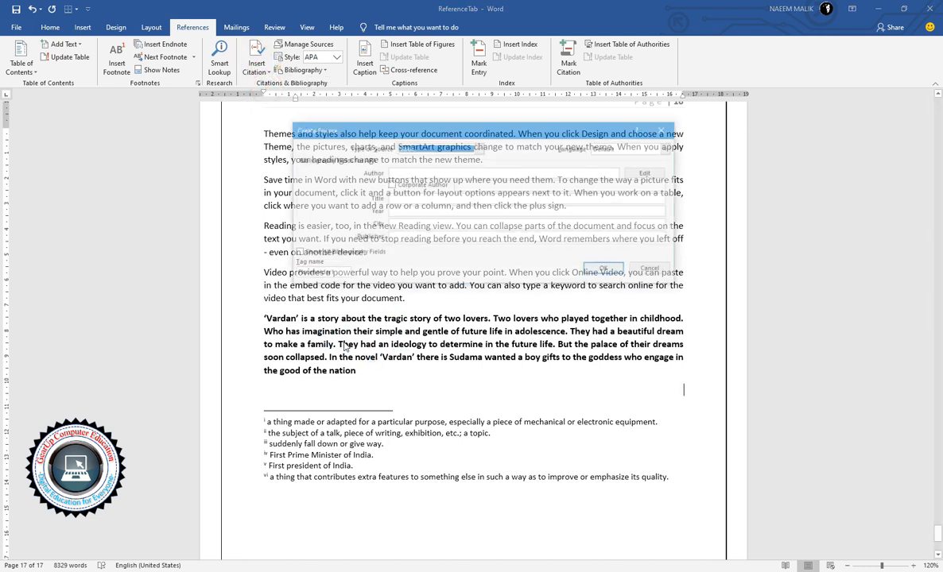
click(419, 147)
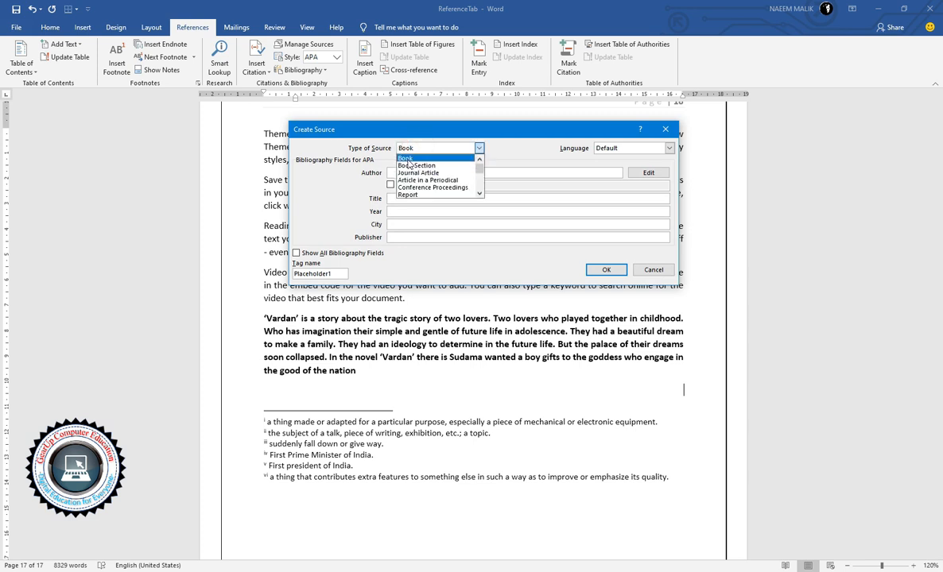
click(407, 160)
click(417, 173)
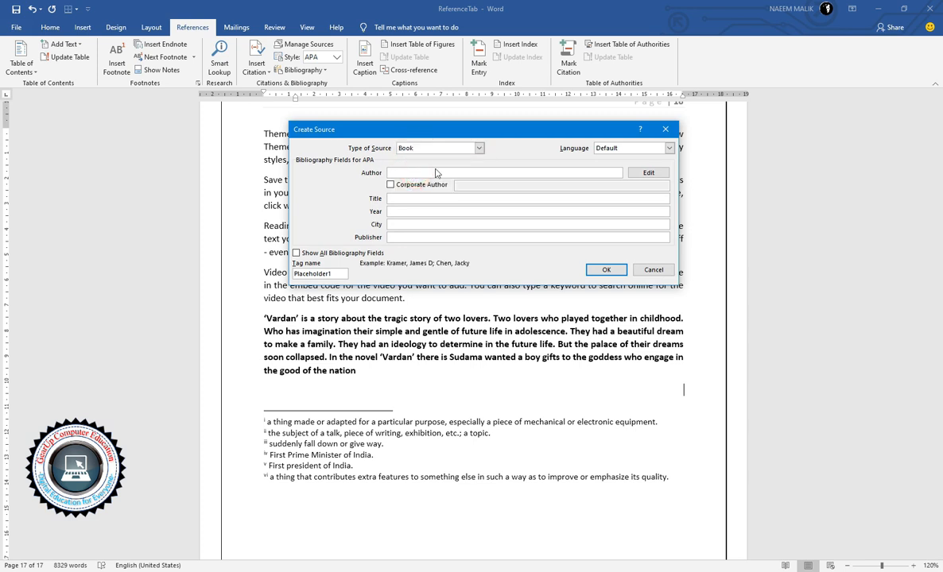
text(Munshi Premchand)
key(Tab)
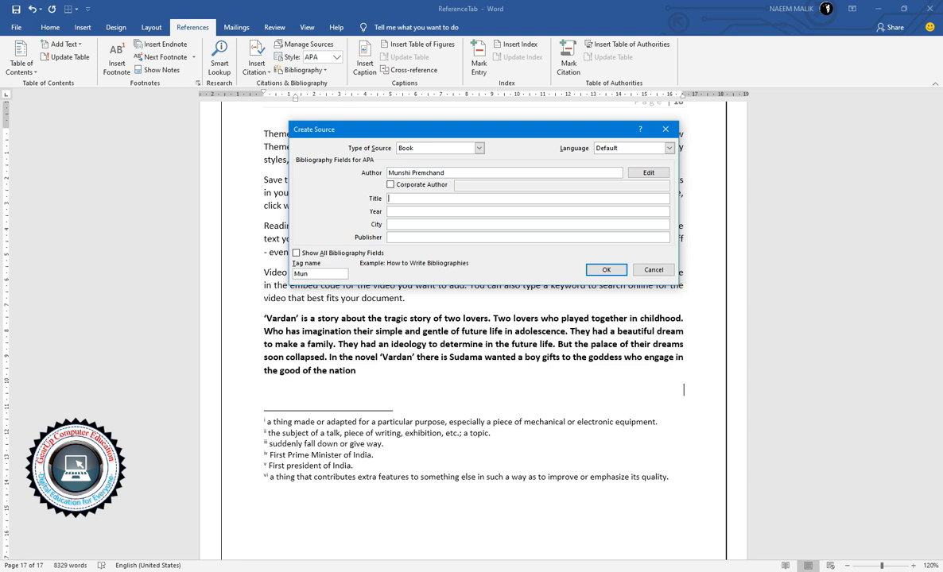
text(Vardaan (Boon))
key(Tab)
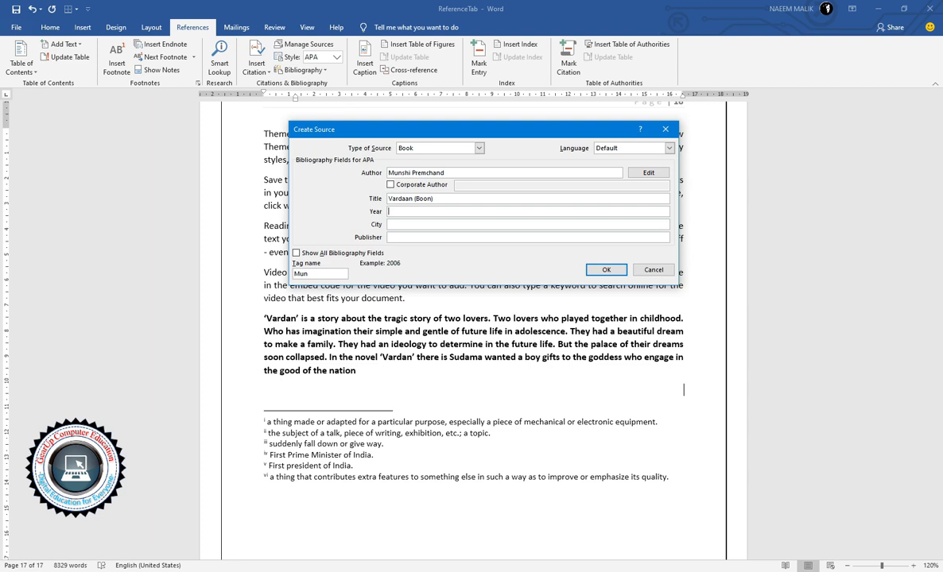
- Complete the source with year 1912, city "Gujarat,India" and publisher "Granth Bhandar and Dhanju", and insert its citation
text(1912)
key(Tab)
text(Gujarat,India)
key(Tab)
text(Granth B)
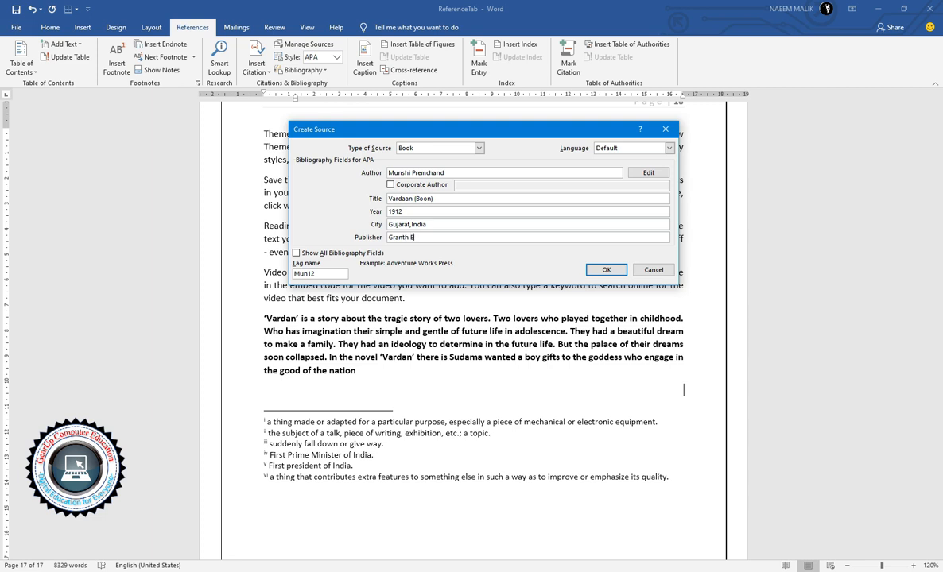
text(handar and Dhanju)
click(619, 272)
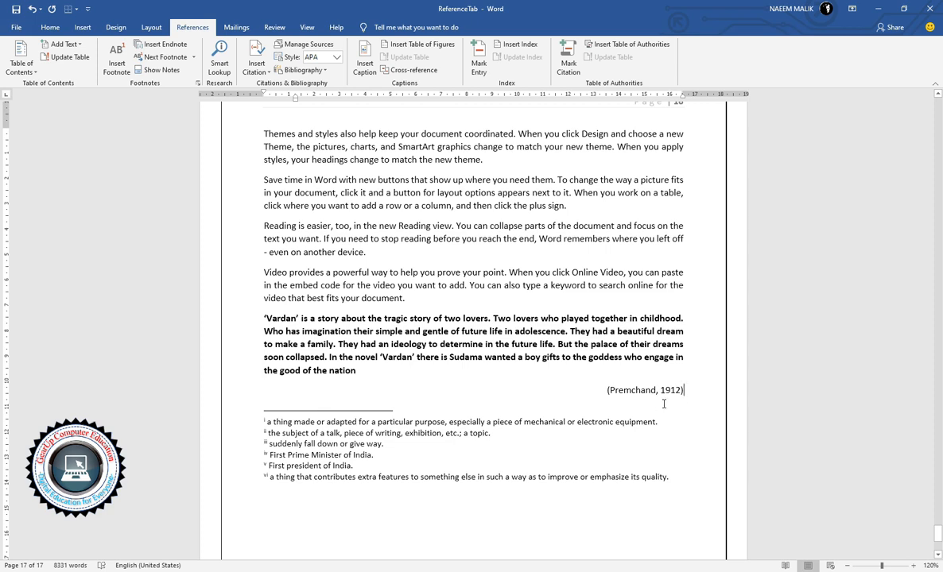
- Add an empty right-aligned line below the bold "Towards the end of my visit" paragraph
scroll(662, 398, up, 5)
scroll(662, 393, up, 3)
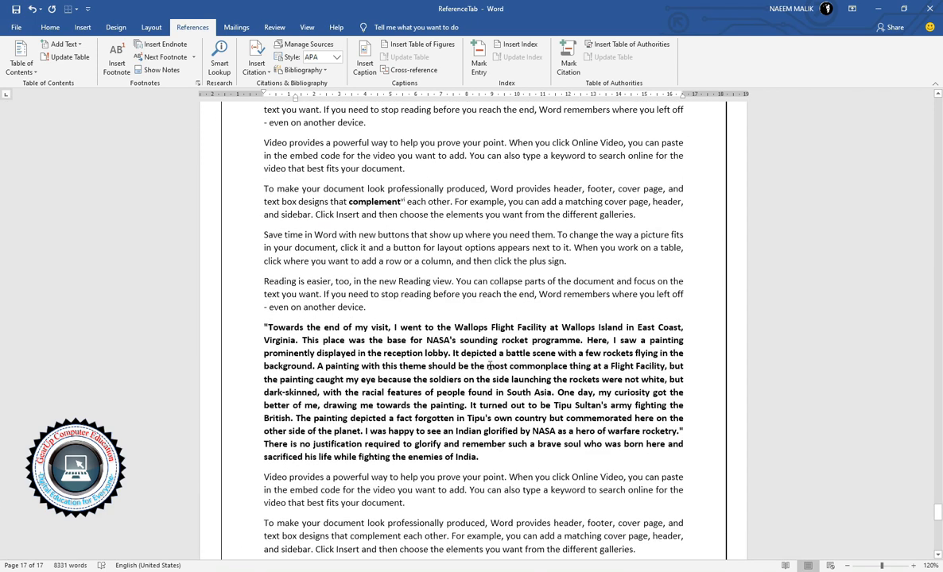
triple_click(451, 356)
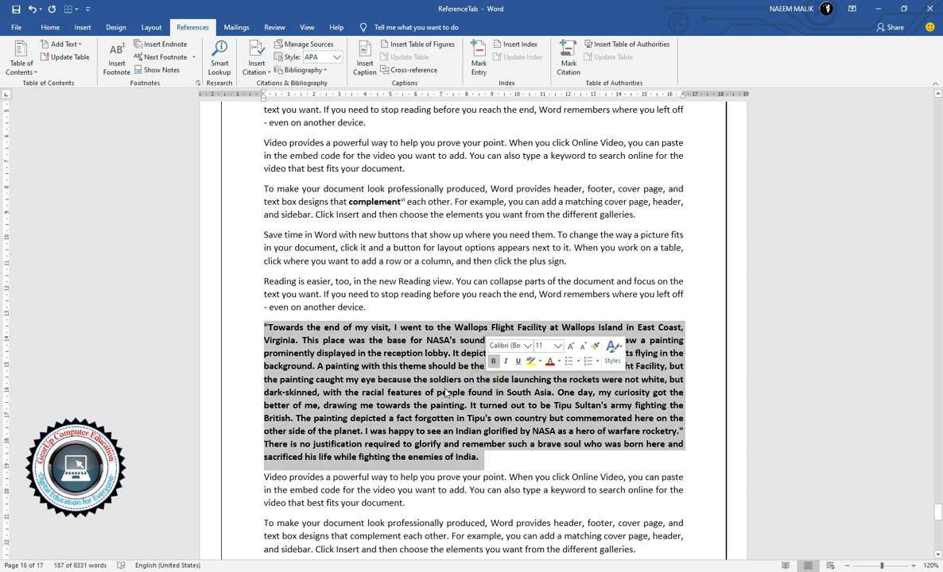
click(509, 461)
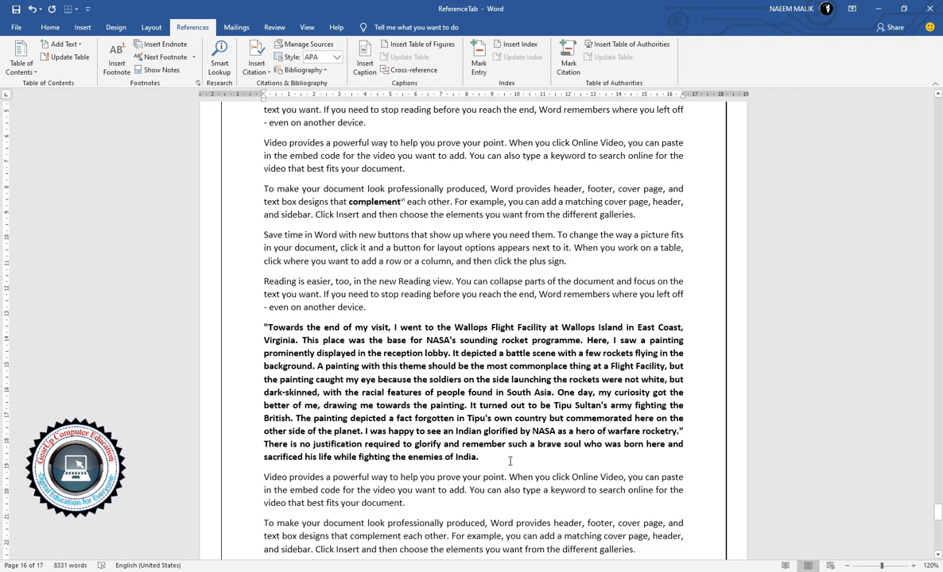
key(Return)
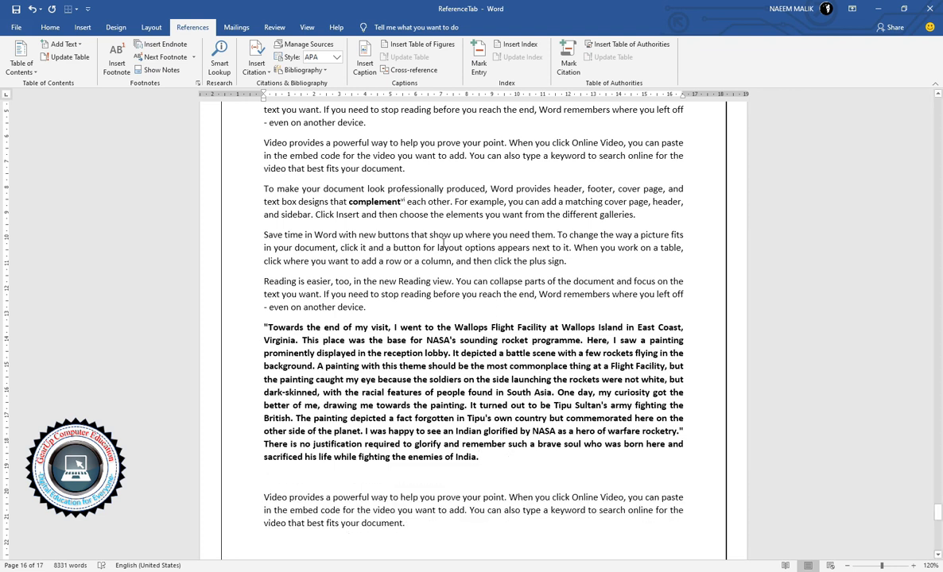
- Start another new Book source for a citation, with author APJ Abdul Kalam and title "Wings of Fire"
click(256, 67)
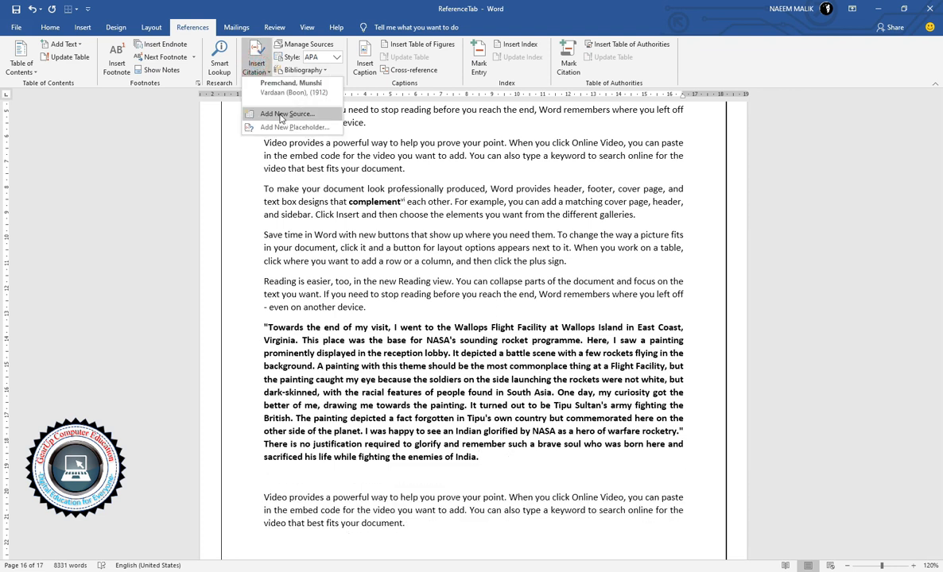
click(283, 115)
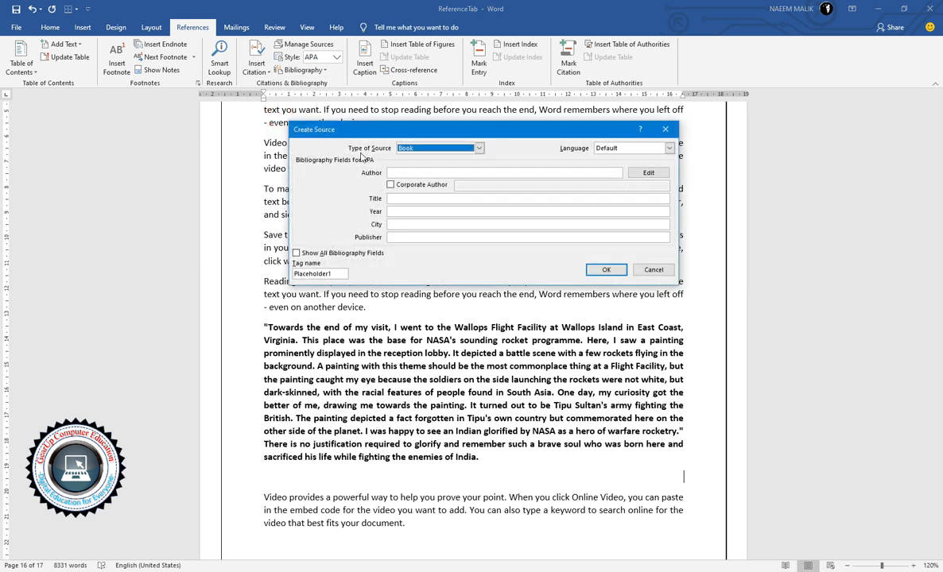
click(415, 173)
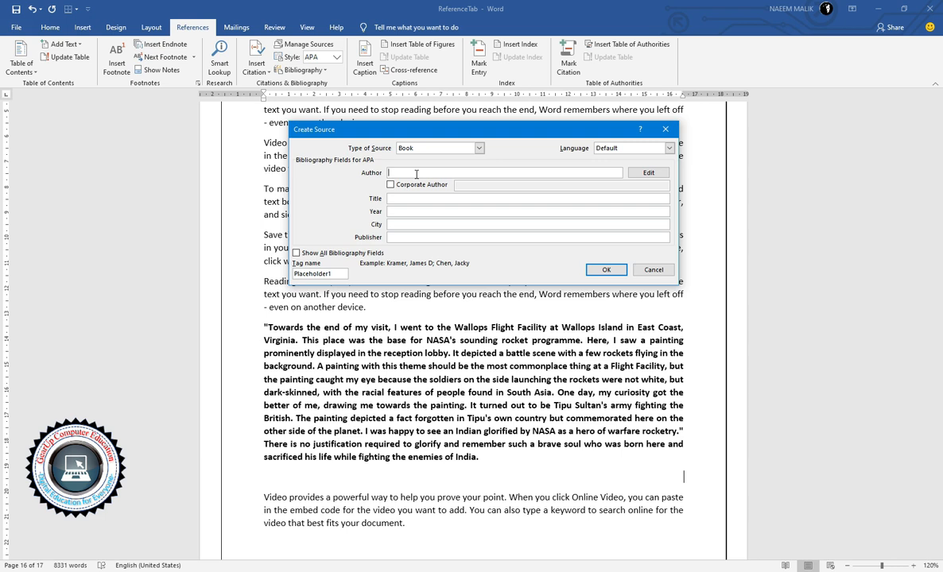
text(APJ Abdul Kalam)
key(Tab)
key(Tab)
key(Tab)
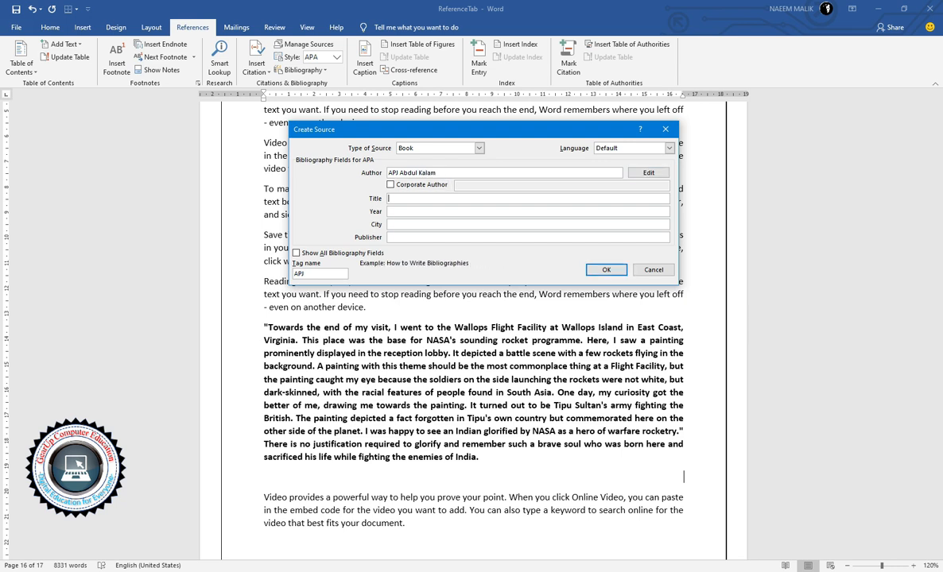
text(Wings of Fire)
key(Tab)
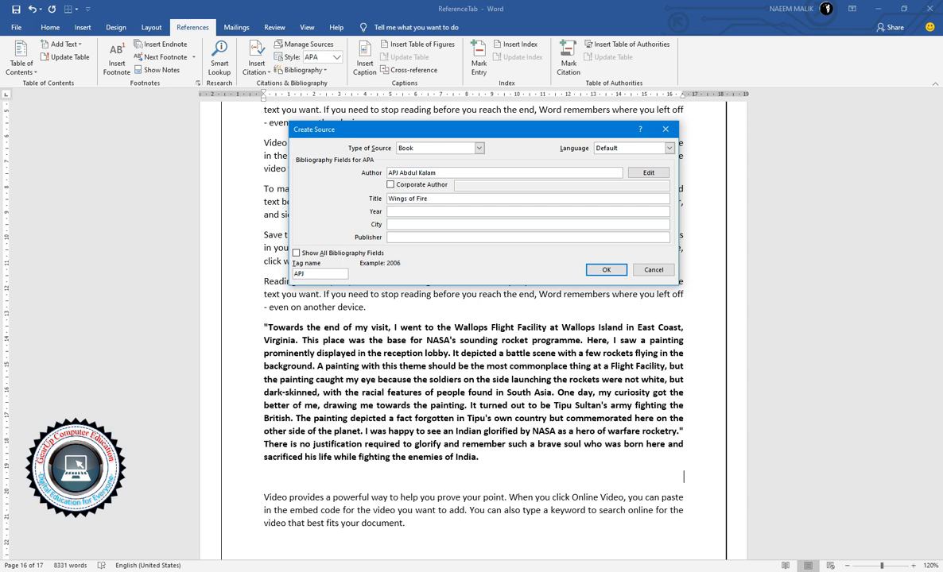
- Complete the source with year 1999, city "Gujarat,India" and publisher "Universities Press Pvt Ltd.", and insert its citation
text(1999)
key(Tab)
text(Gujarat,India)
key(Tab)
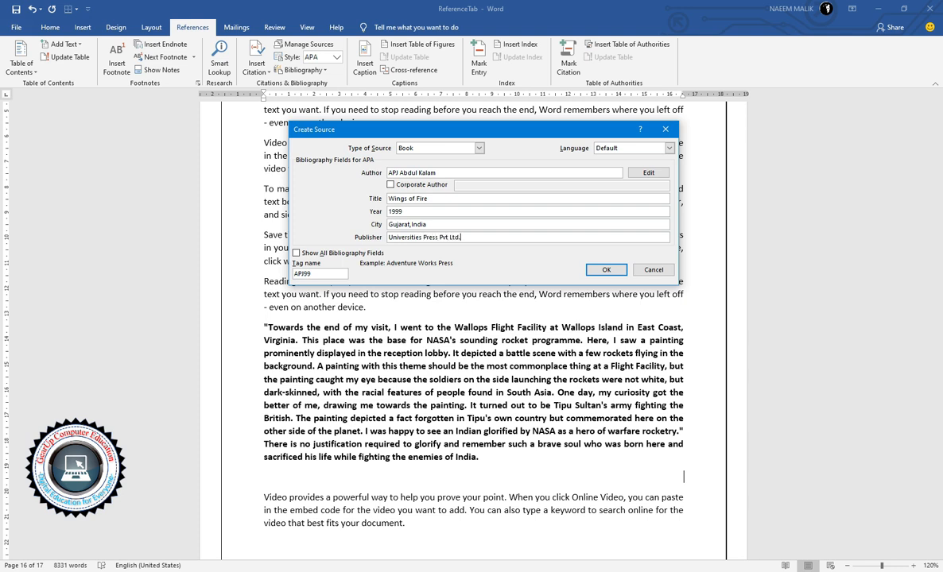
key(Return)
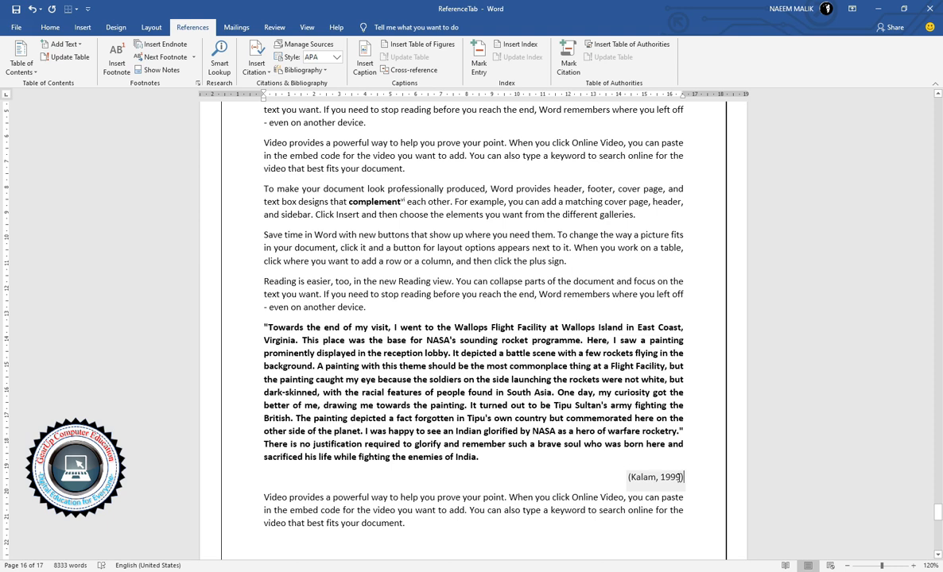
- Make the whole "Video provides a powerful way" paragraph near the start of page 13 bold
scroll(694, 452, up, 12)
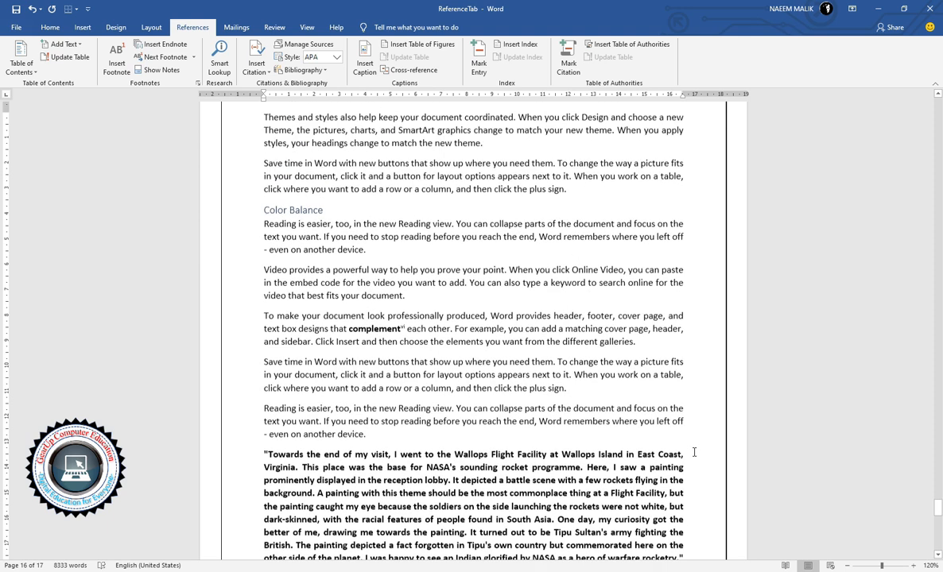
scroll(692, 458, up, 10)
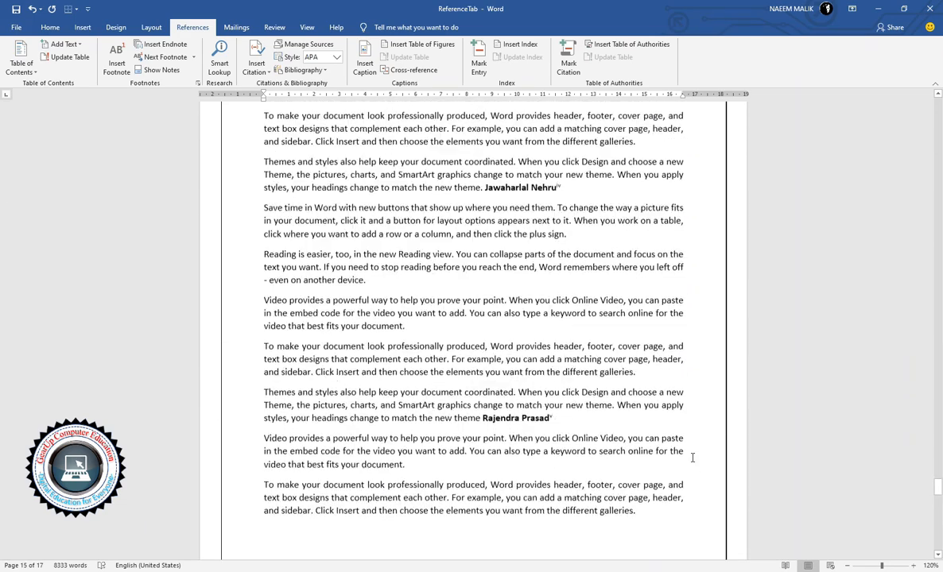
scroll(559, 421, up, 10)
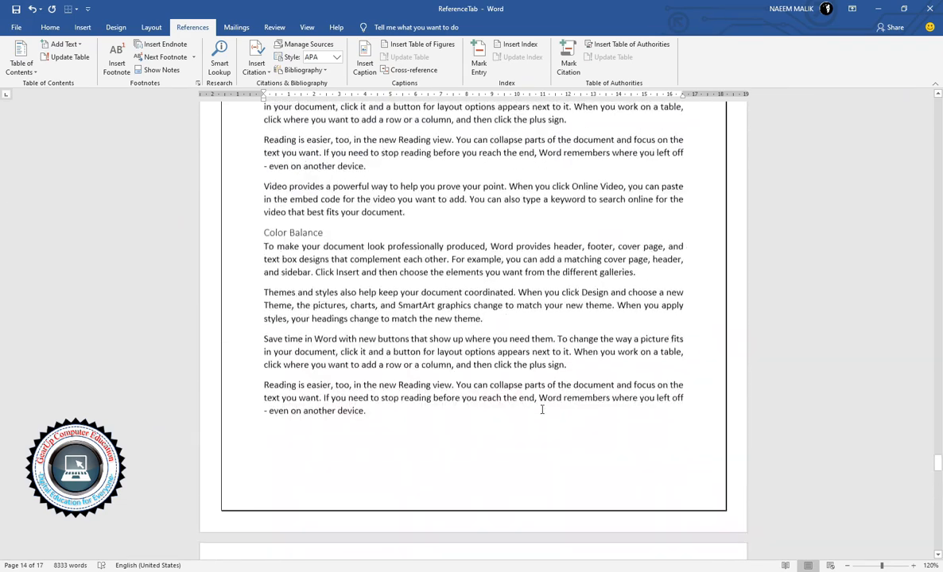
double_click(408, 229)
key(ctrl+b)
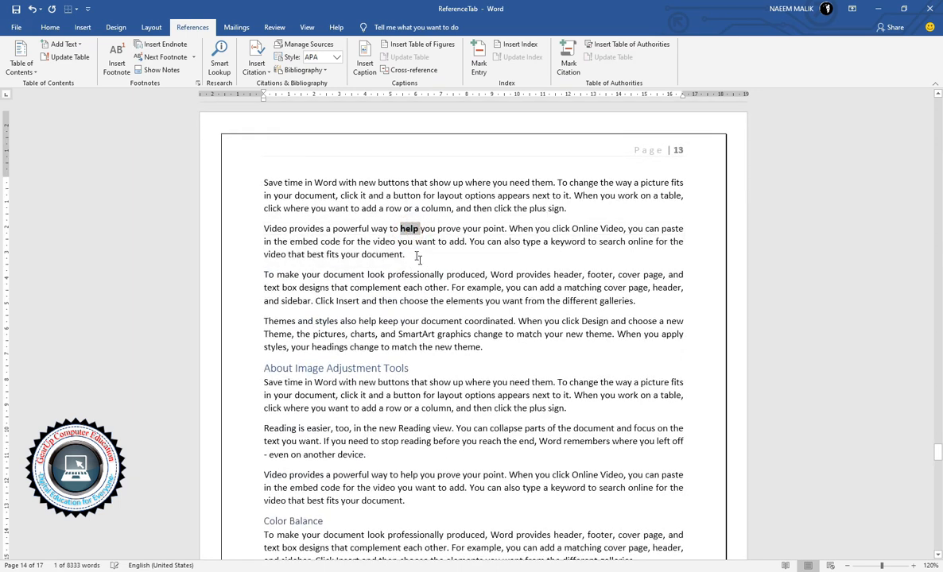
click(397, 225)
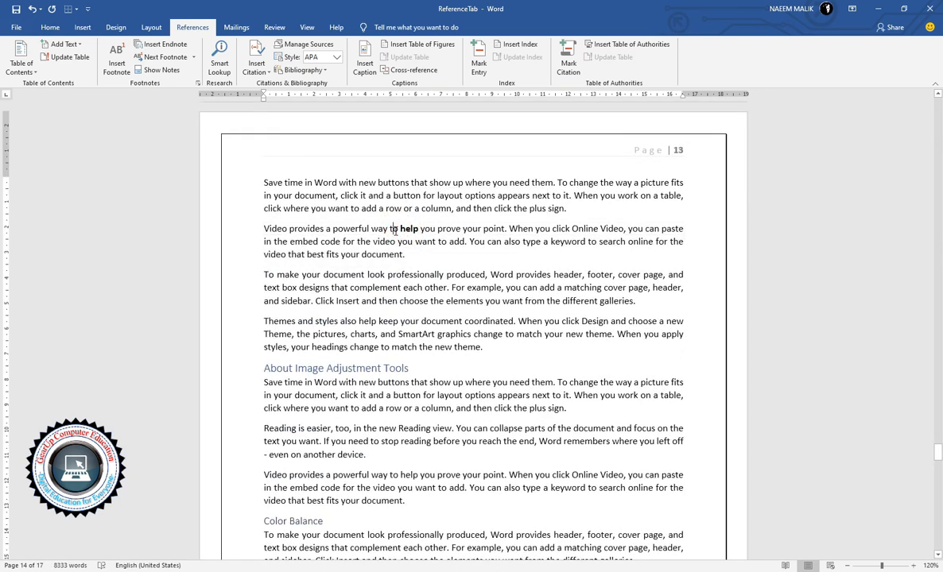
triple_click(396, 226)
key(ctrl+b)
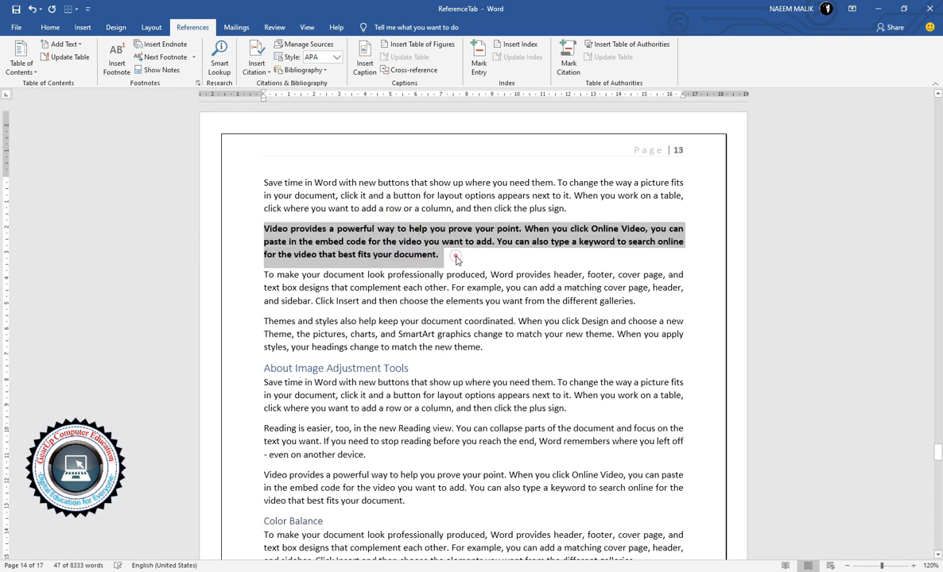
- Add a right-aligned line below the bold "Video provides" paragraph and insert the existing "Wings of Fire" citation there
click(457, 261)
key(Return)
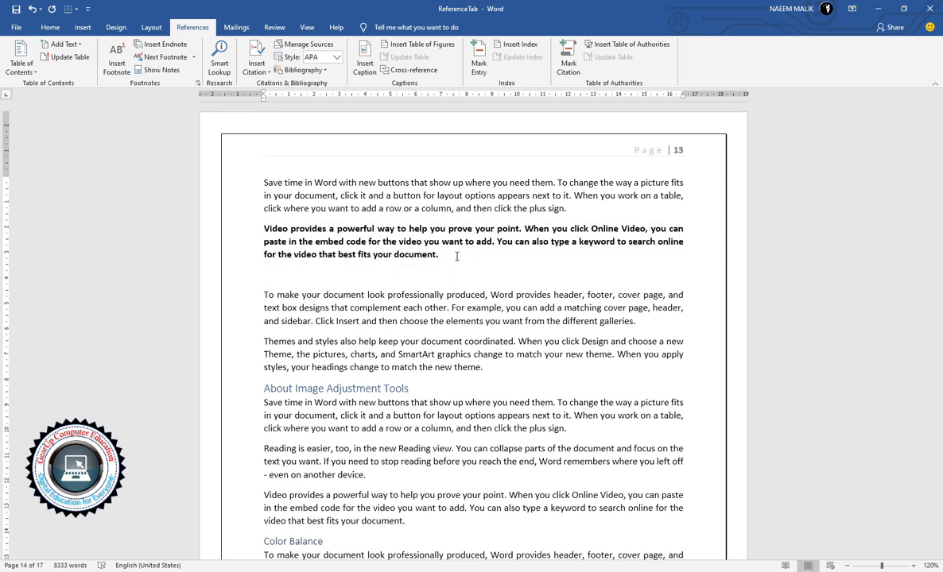
click(260, 70)
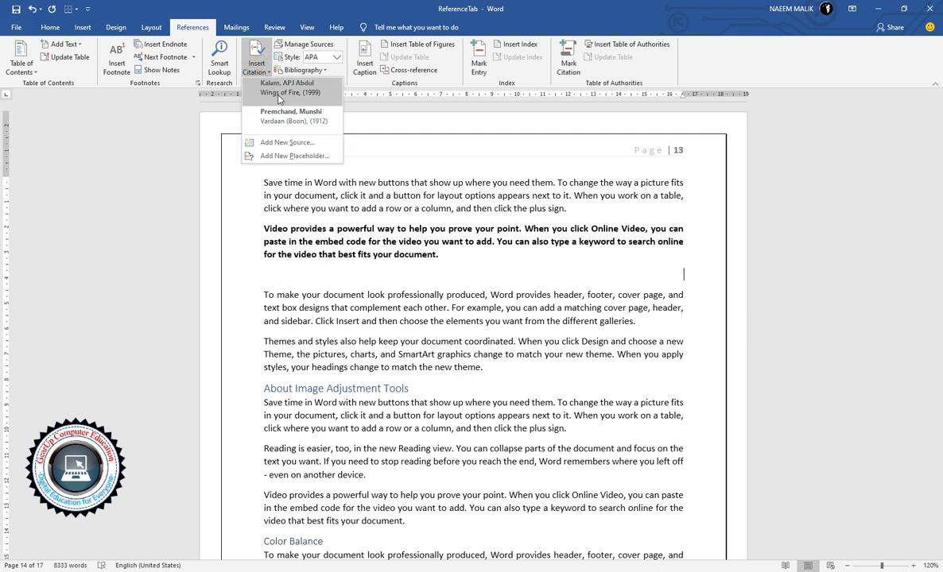
click(276, 97)
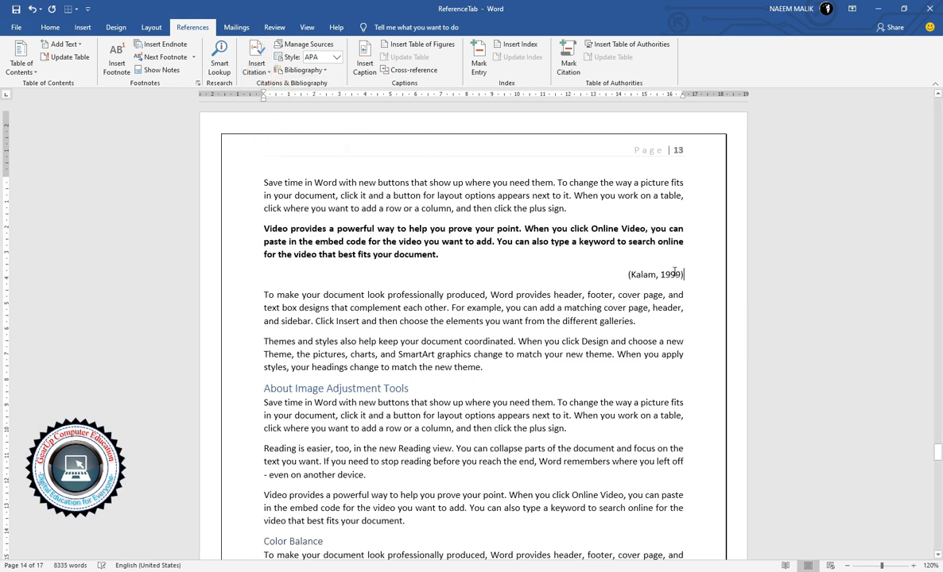
- Bold the "Themes and styles" paragraph under Color Balance on page 13 and add an empty right-aligned line below it
click(256, 67)
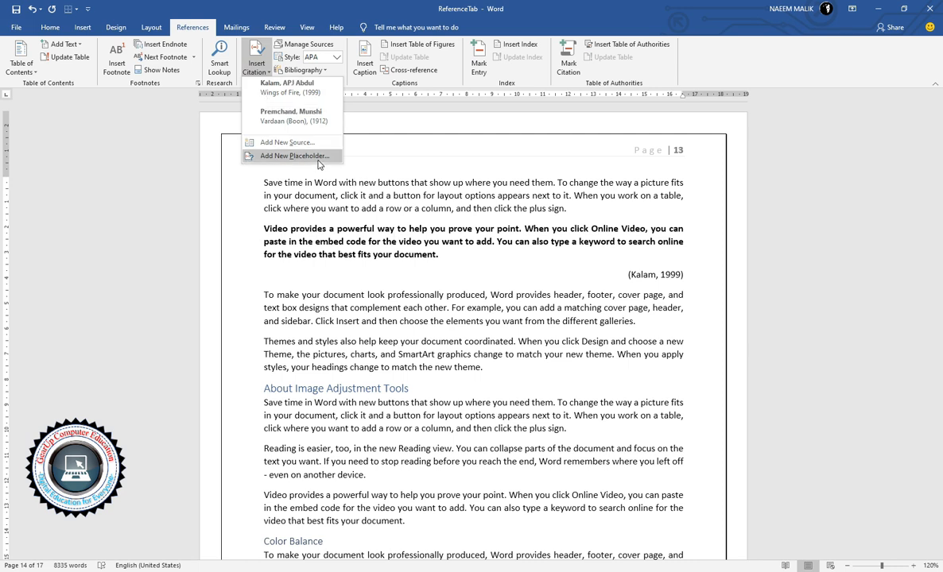
click(488, 330)
scroll(488, 331, down, 6)
scroll(489, 334, down, 3)
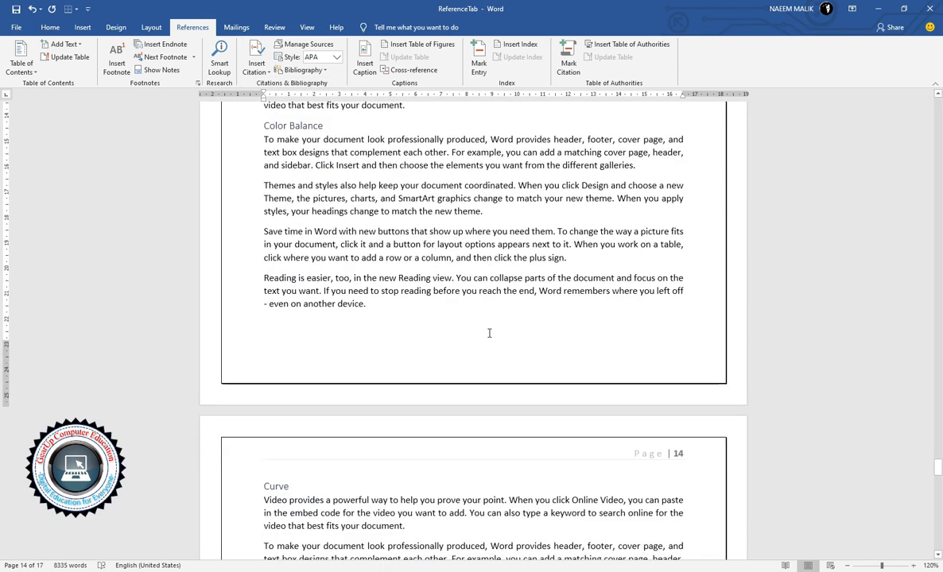
scroll(489, 333, down, 4)
scroll(488, 332, down, 4)
scroll(491, 332, up, 10)
scroll(493, 333, up, 4)
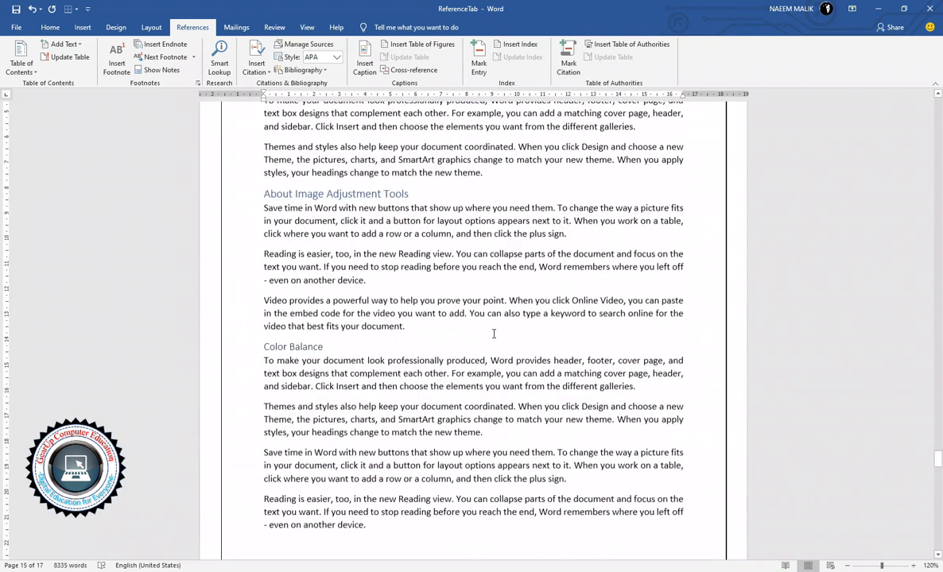
triple_click(394, 422)
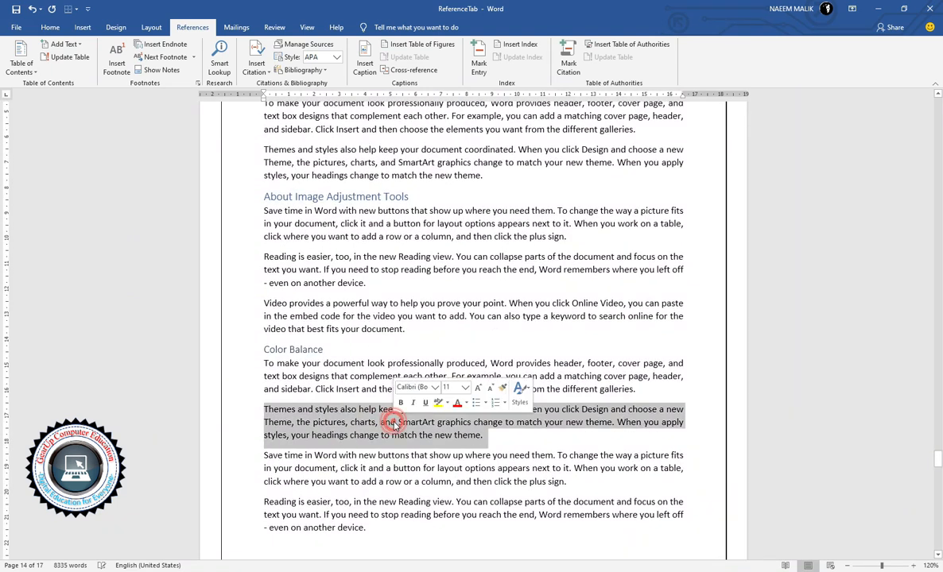
key(ctrl+b)
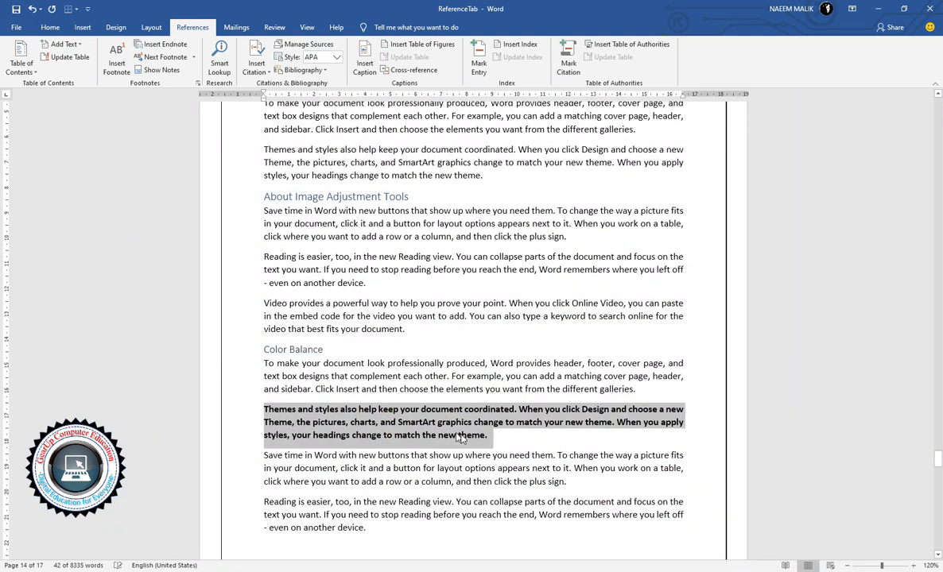
click(516, 445)
key(Return)
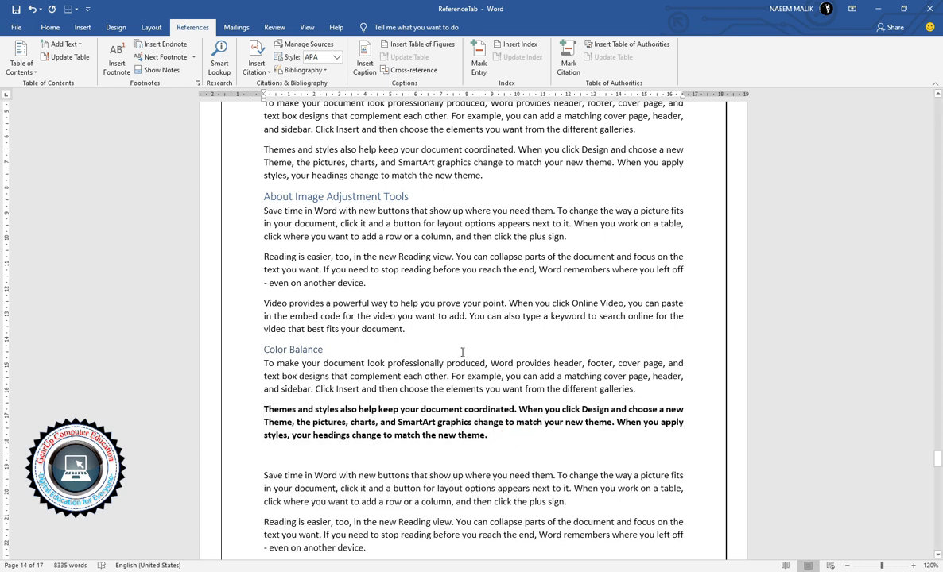
- Insert a citation placeholder named "PtJawaharLalNehru" on the right-aligned line below the bold "Themes and styles" paragraph
click(256, 63)
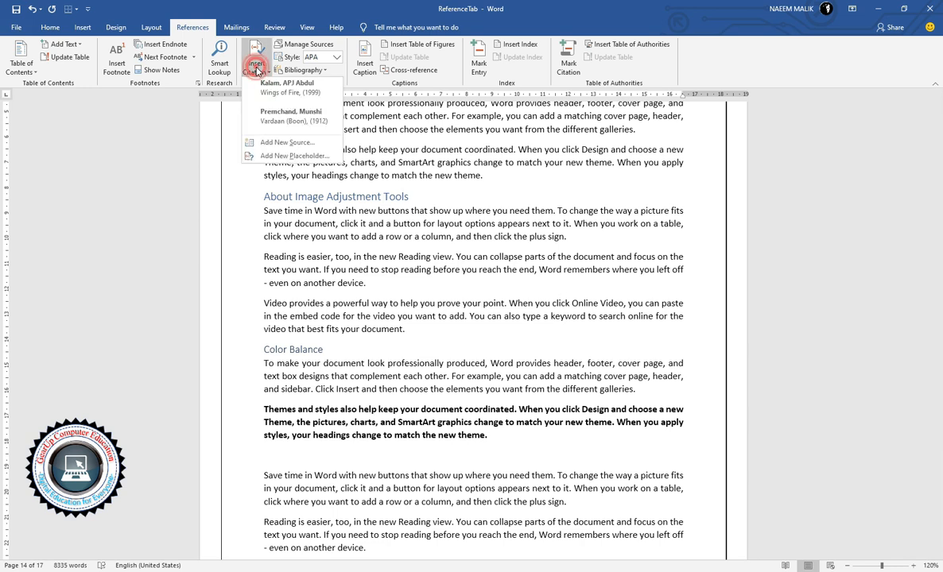
click(316, 162)
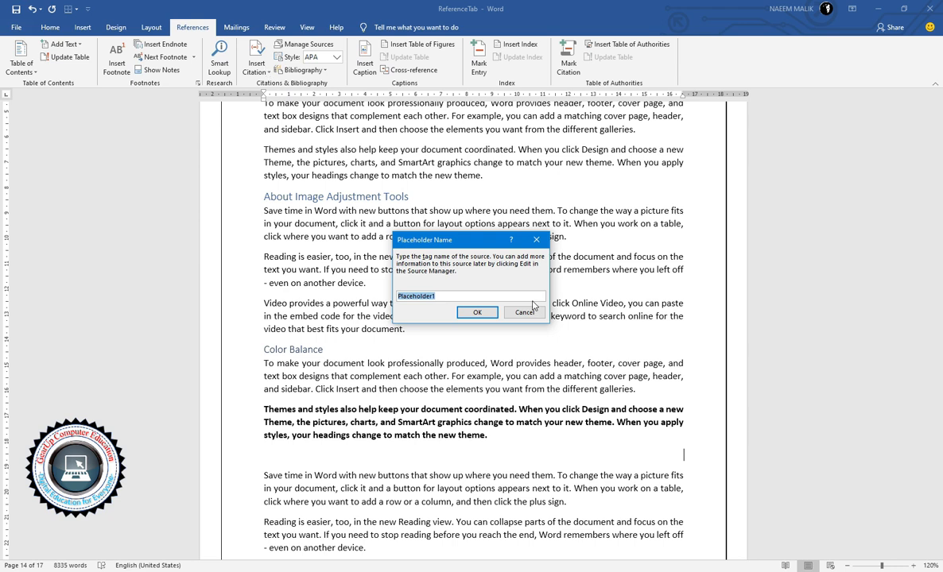
text(Pt)
key(BackSpace)
key(Return)
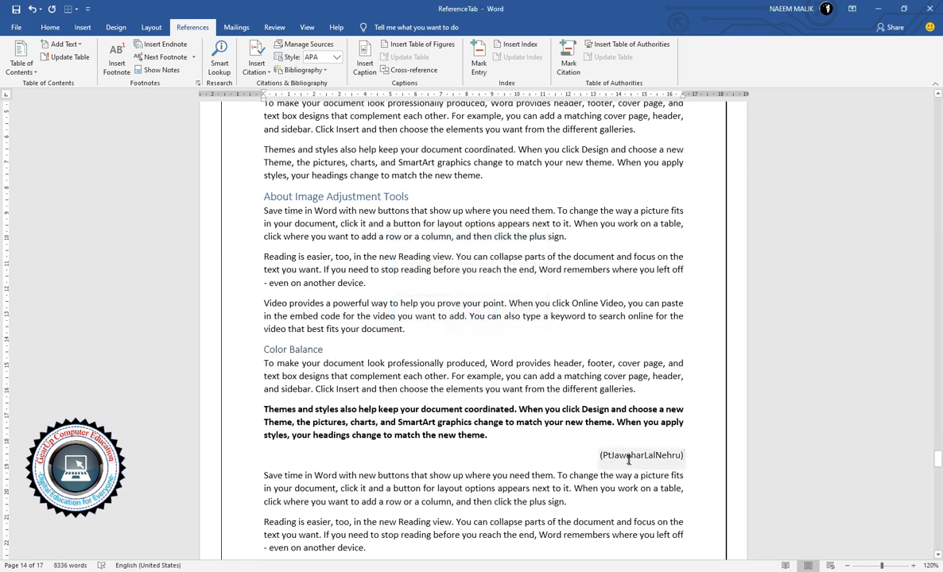
- View the source fields of the "PtJawaharLalNehru" placeholder in the Source Manager without changing them
scroll(656, 384, down, 3)
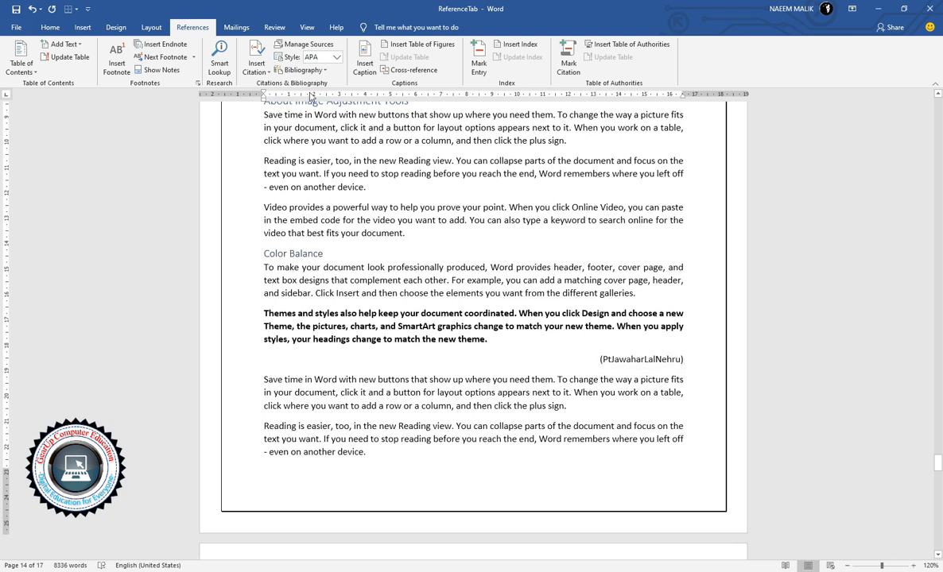
click(306, 45)
click(504, 216)
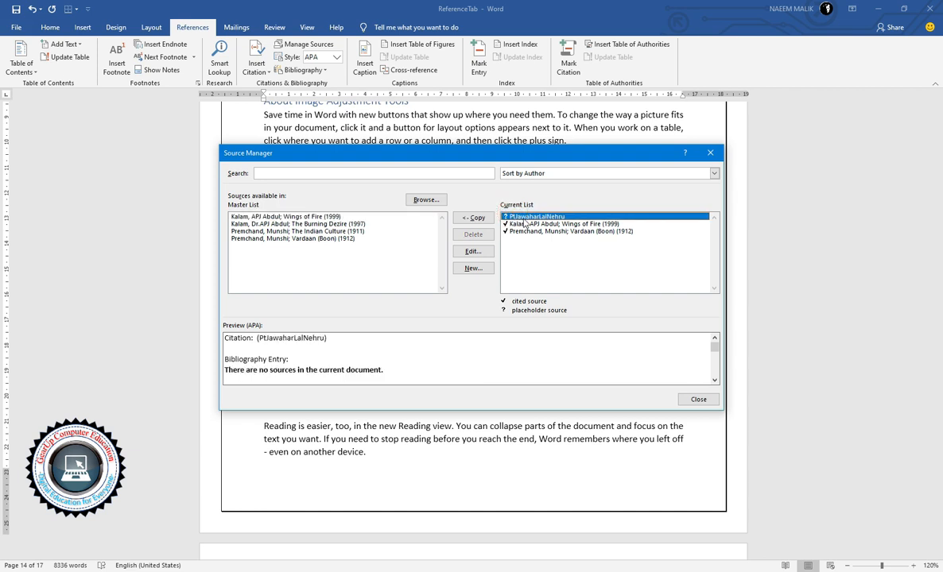
click(473, 251)
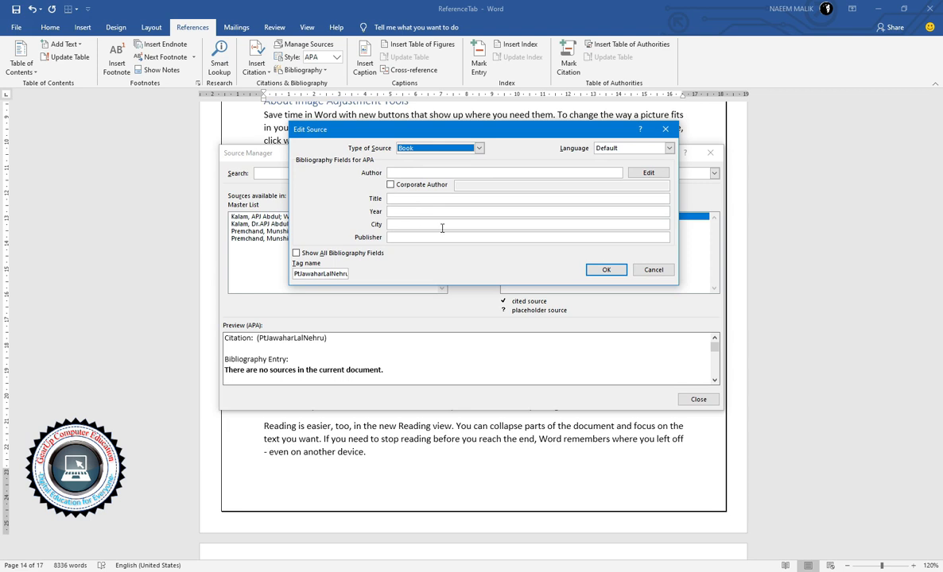
click(654, 270)
click(698, 400)
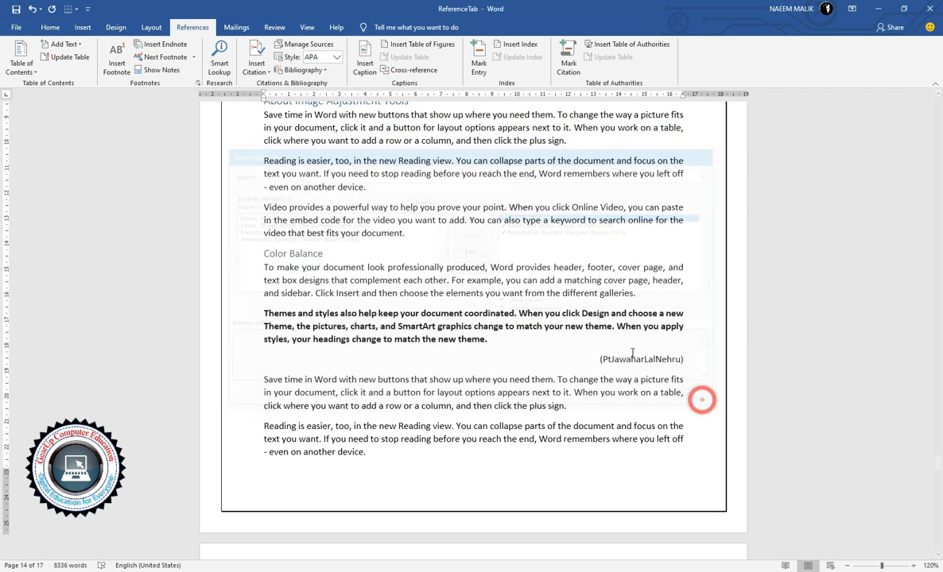
click(691, 355)
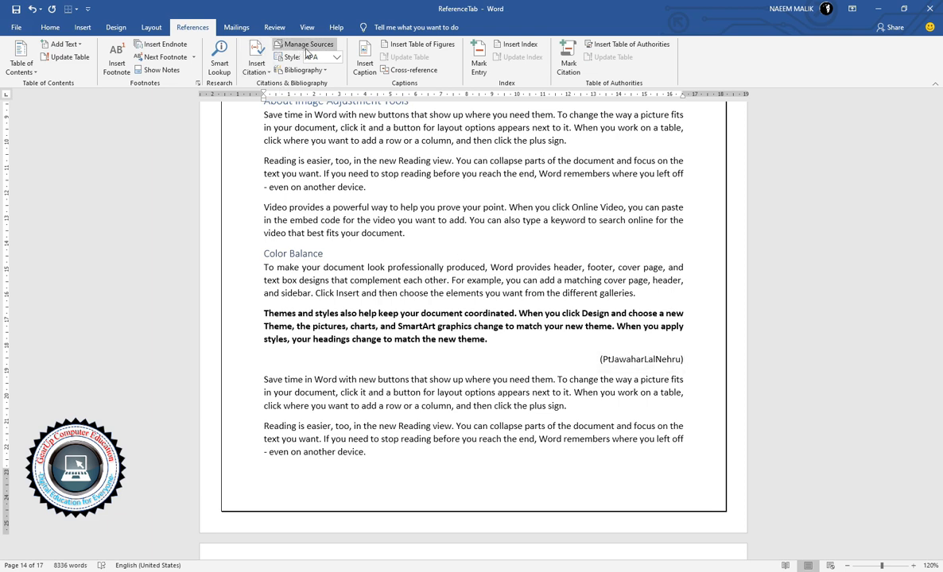
- Check the source details behind the "Wings of Fire" citation on page 16 in the Source Manager
scroll(469, 263, down, 2)
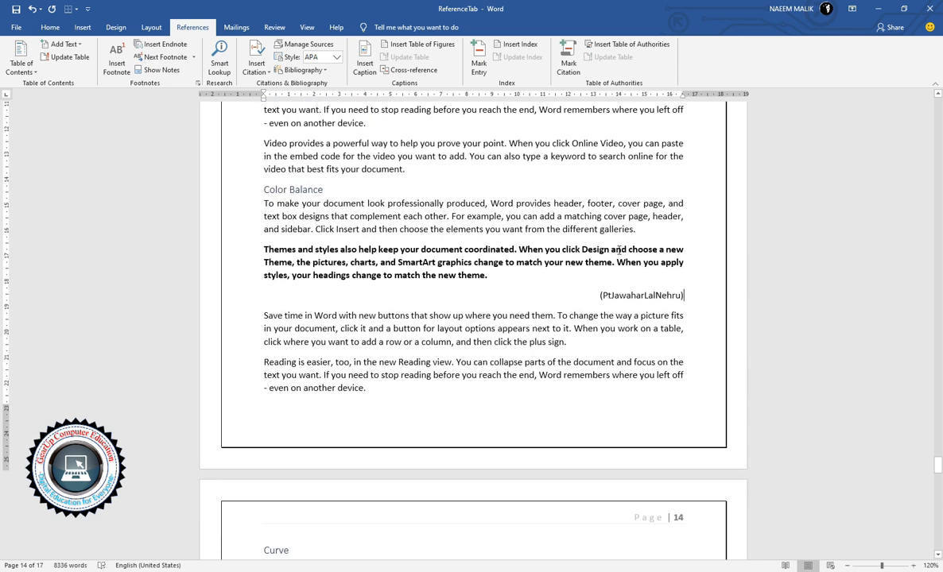
scroll(657, 331, down, 10)
scroll(595, 373, down, 18)
scroll(589, 391, down, 6)
click(646, 381)
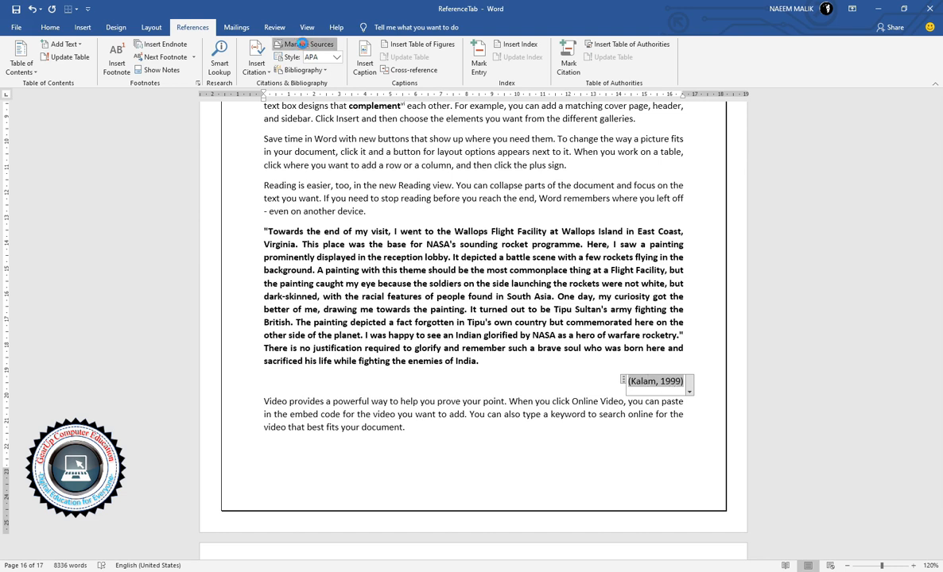
click(304, 45)
click(554, 225)
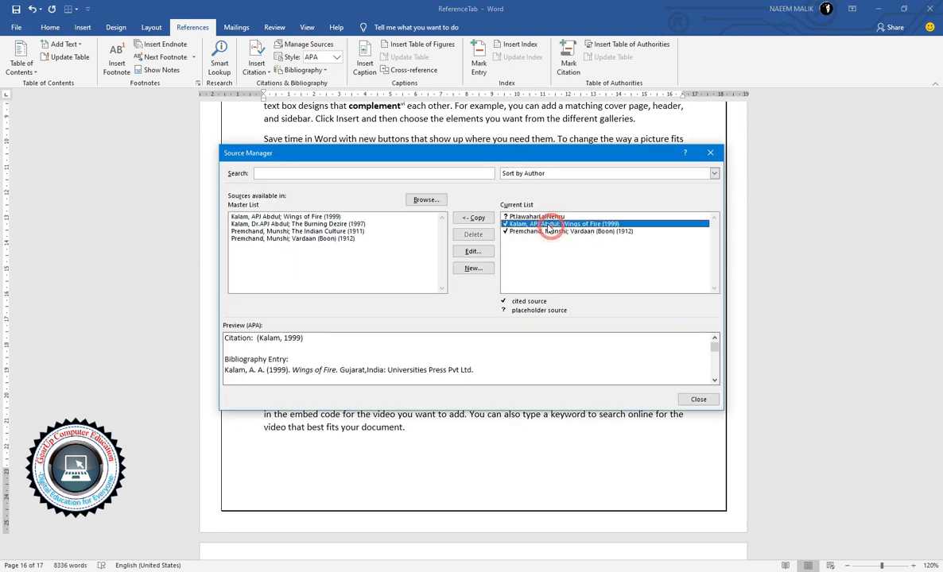
click(474, 252)
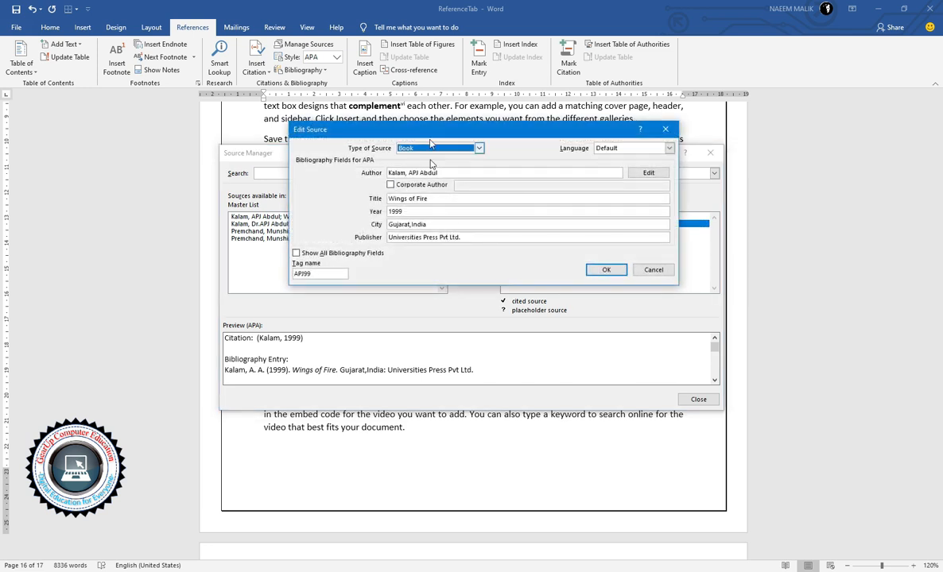
click(653, 271)
- Check the details of the "Vardaan (Boon)" source and glance at the blank form for a new source
click(562, 232)
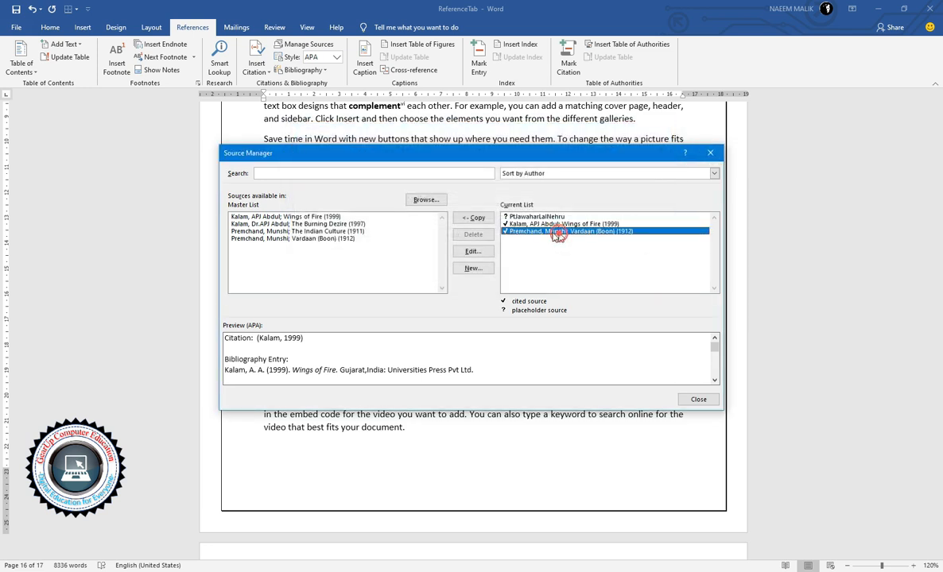
click(471, 252)
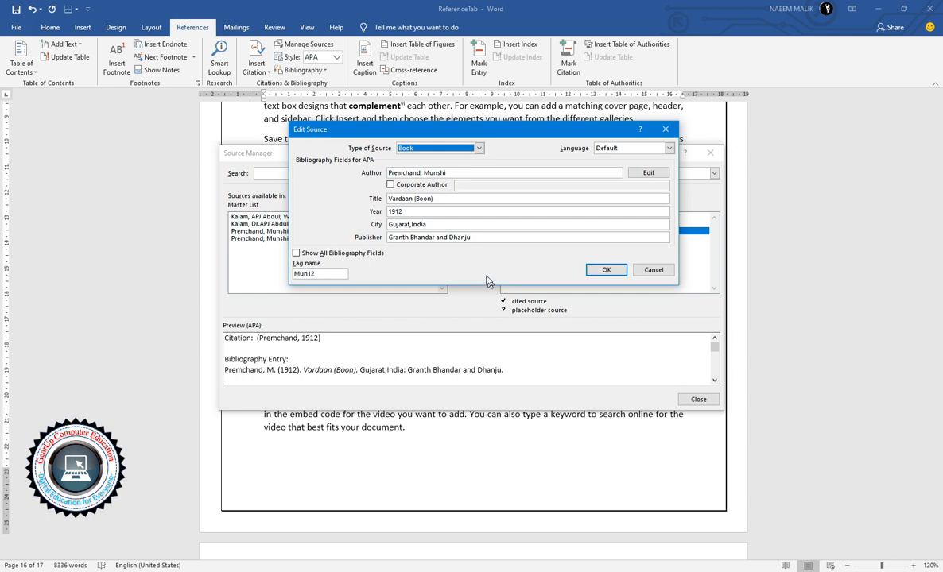
key(Escape)
click(473, 268)
key(Escape)
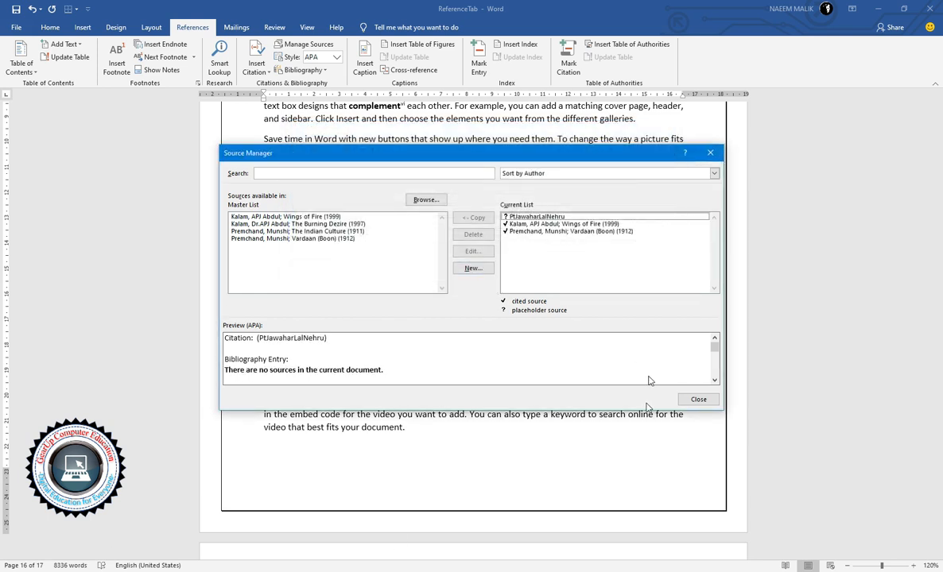
- Edit the "PtJawaharLalNehru" placeholder source, entering author "Pt Jawaharlal Nehru" and title "The Dream of India"
click(552, 232)
click(539, 215)
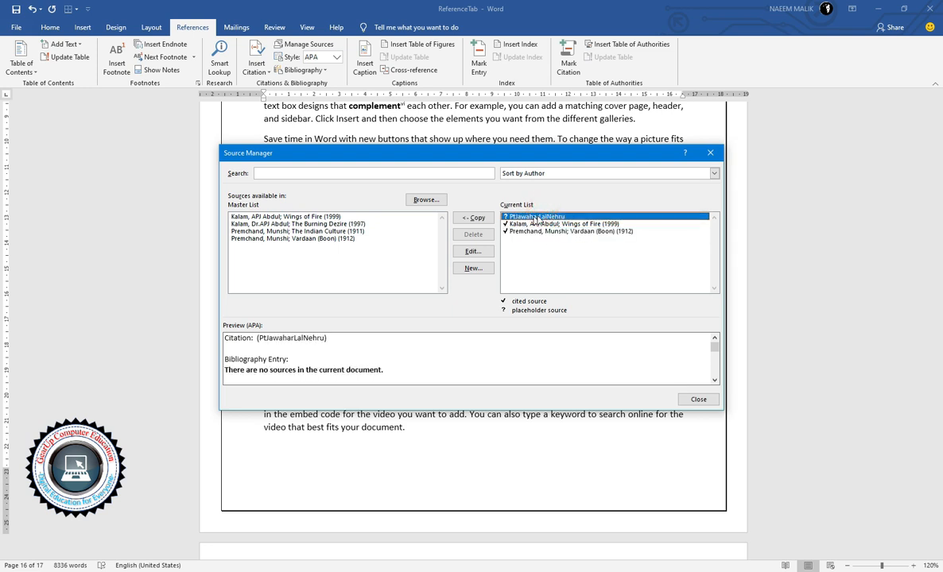
click(475, 252)
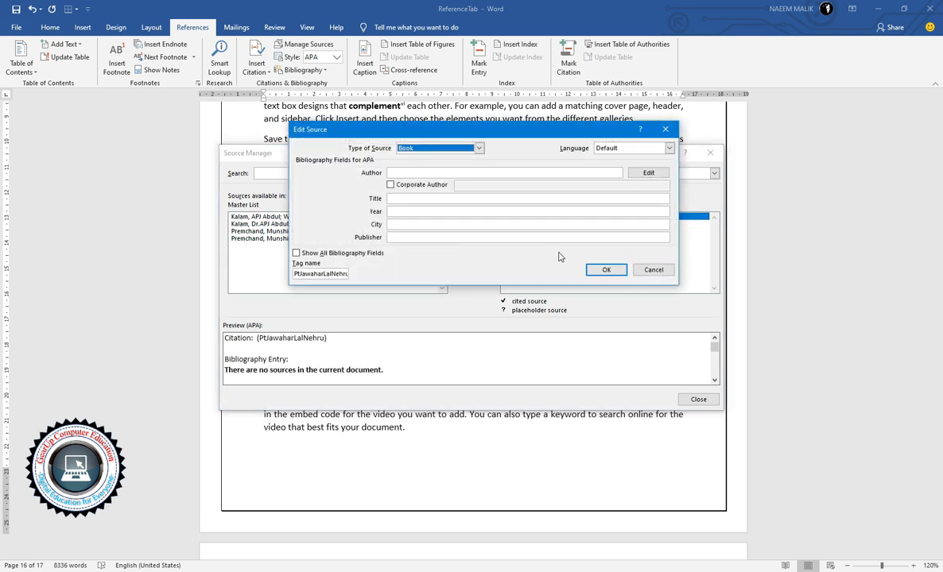
key(Tab)
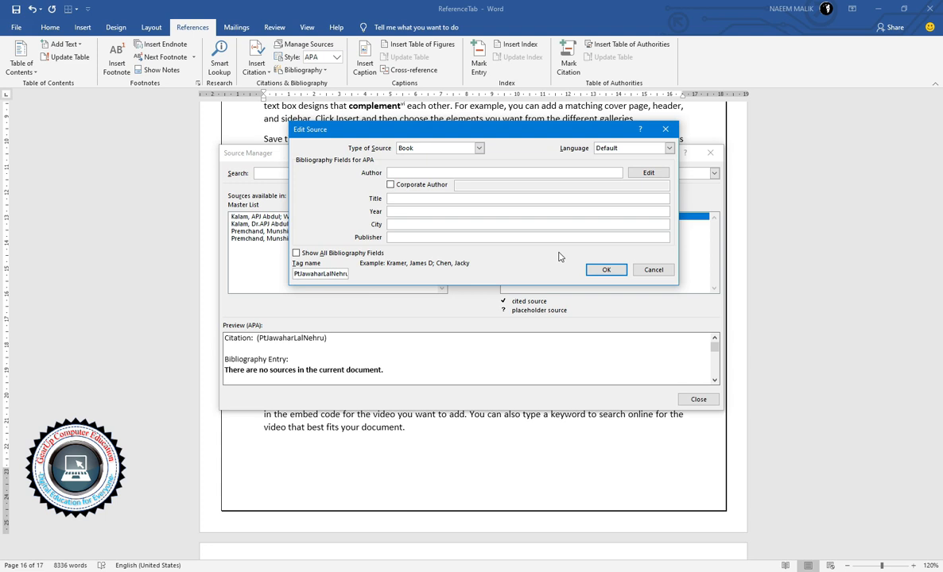
text(Pt Jawaharlal Nehru)
key(Tab)
text(The)
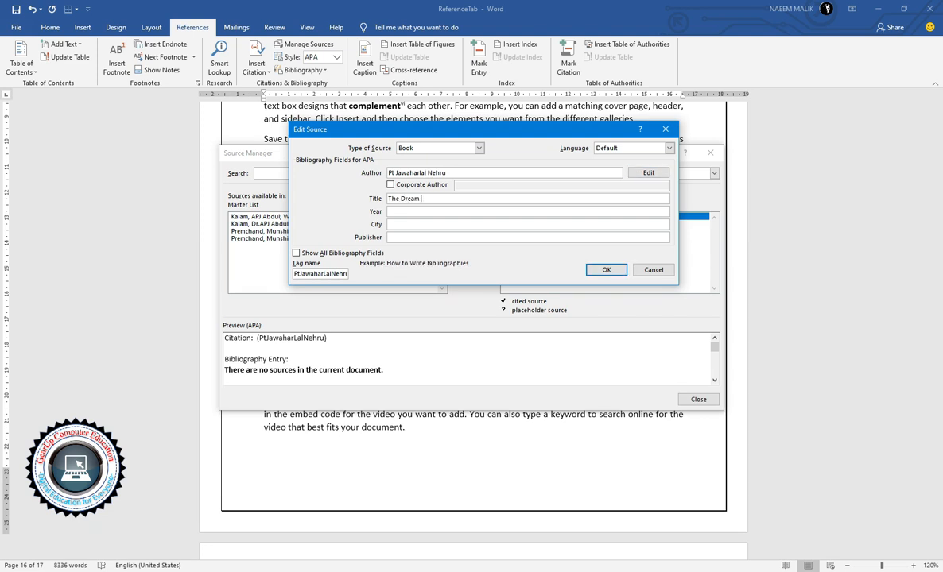
key(Tab)
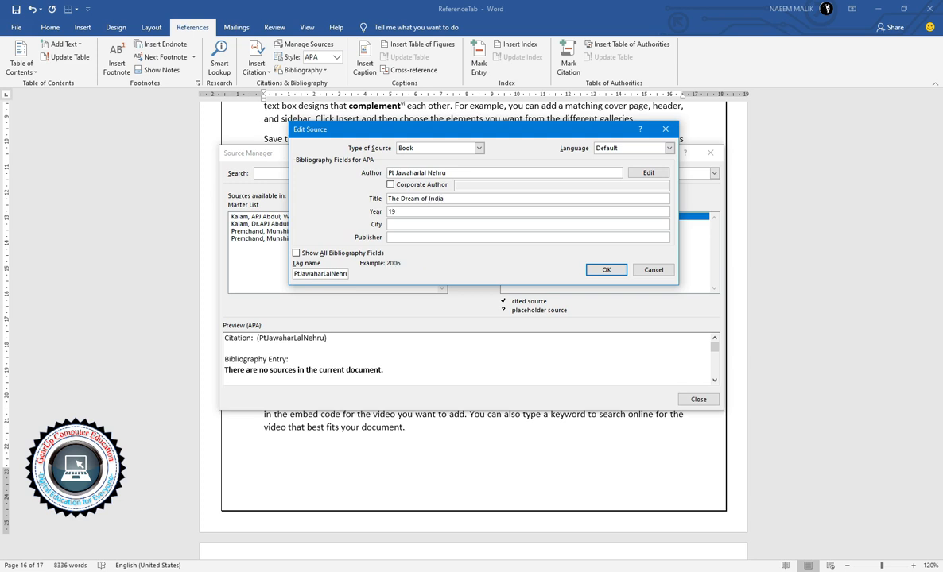
- Complete the placeholder source with year 1922, city "Bangalore,India" and publisher "Kaka Publisher Press", and close the Source Manager
text(1922)
key(Tab)
key(Tab)
text(Kaka Publisher)
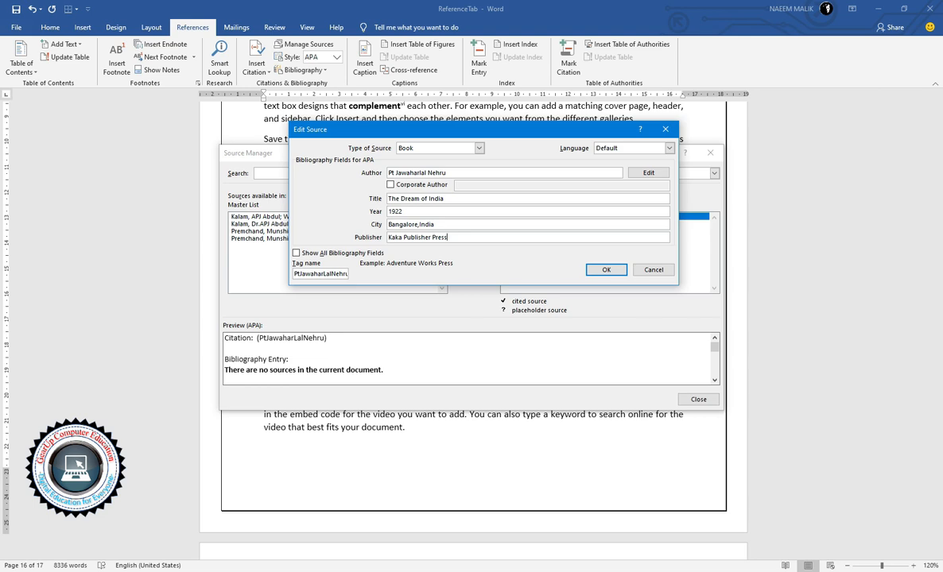
key(Return)
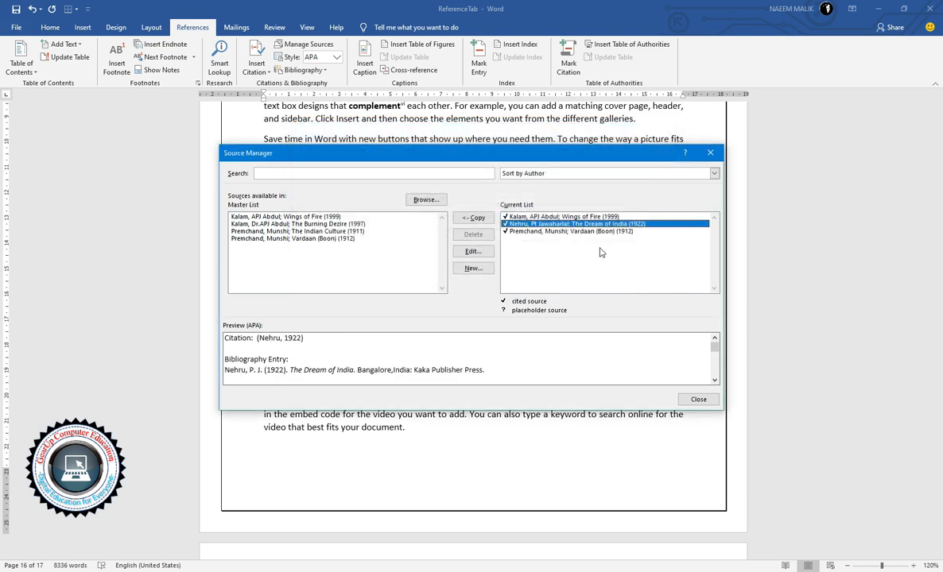
click(698, 399)
- Reopen the Source Manager and review the saved details of "The Dream of India" source
scroll(639, 312, up, 3)
scroll(639, 313, down, 1)
scroll(640, 313, down, 10)
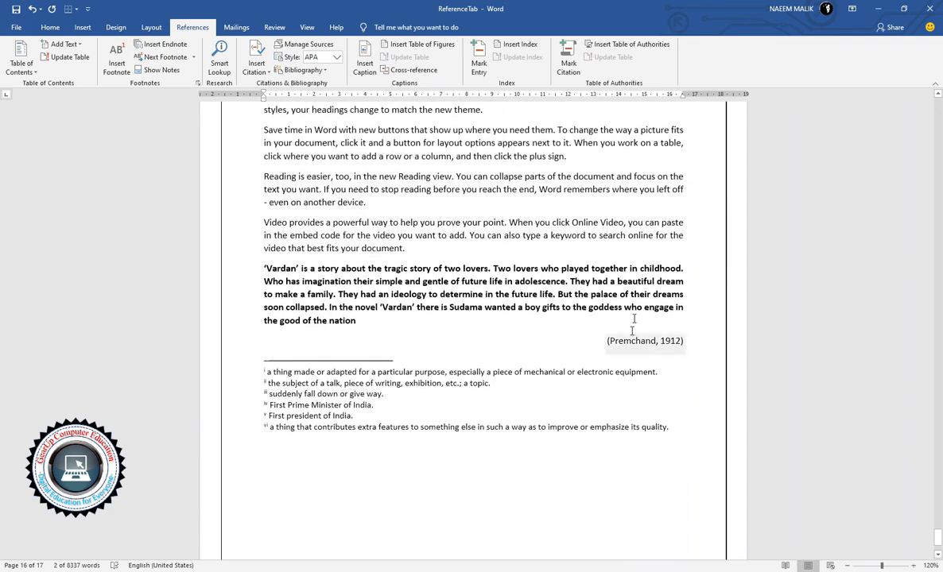
click(303, 44)
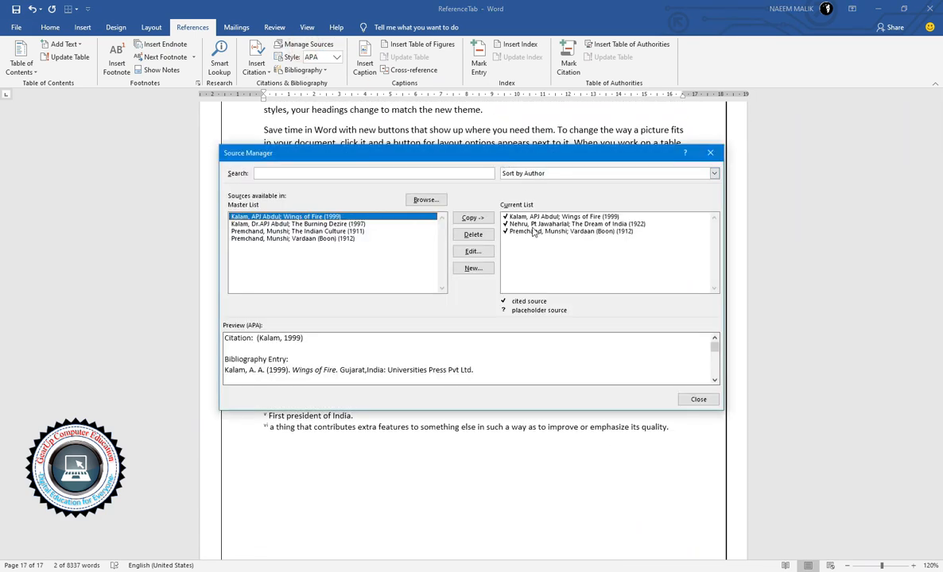
click(525, 223)
click(473, 251)
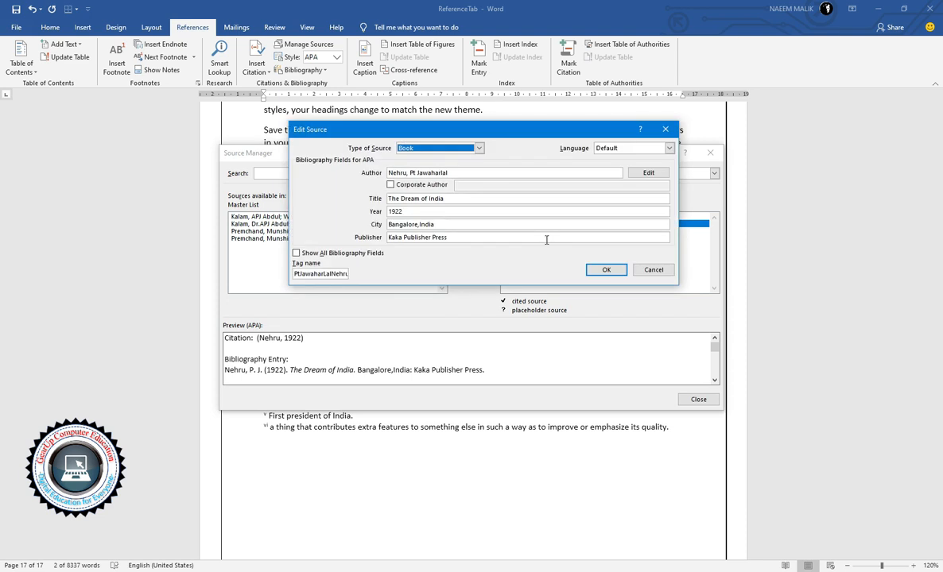
click(604, 269)
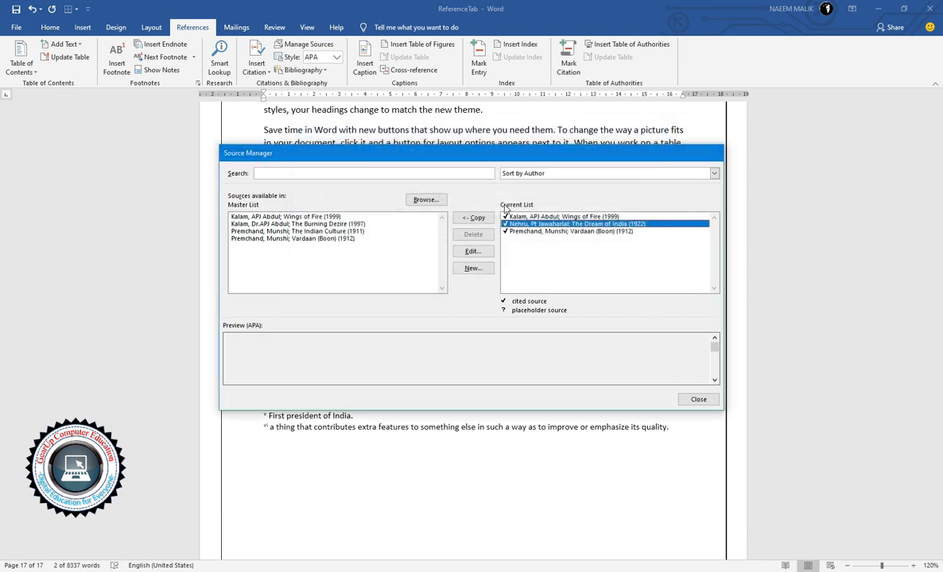
key(Escape)
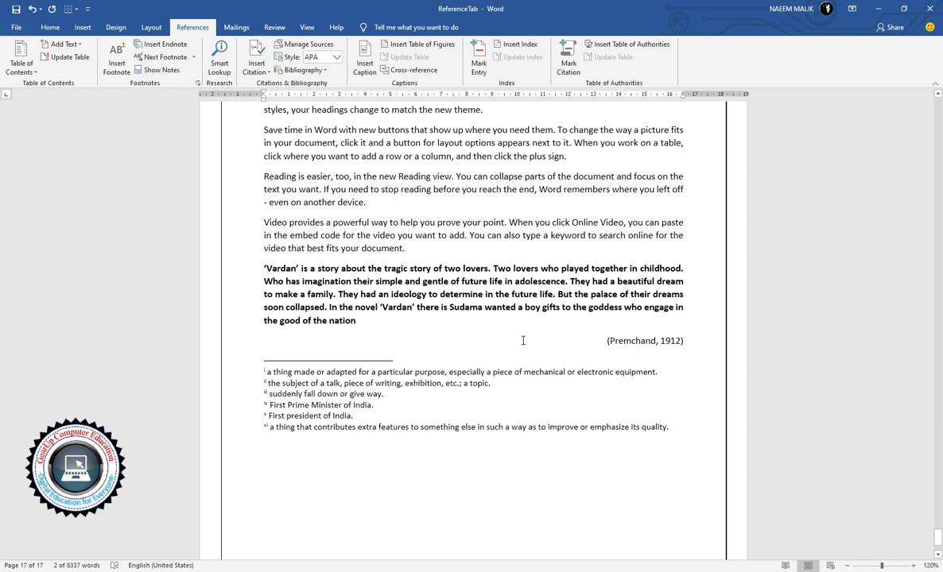
- Add a new line below the "(Premchand, 1912)" citation on the last page and insert the built-in Bibliography there
double_click(628, 340)
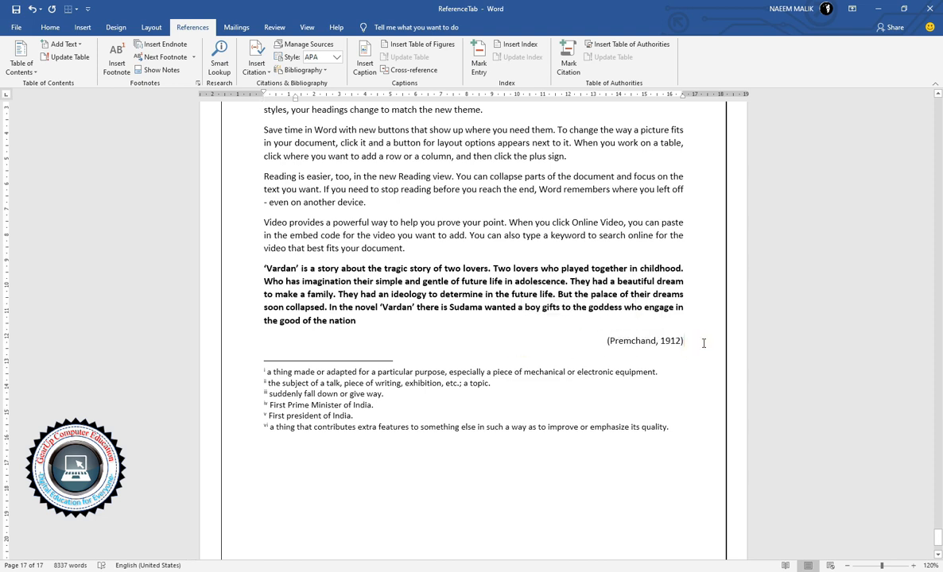
key(Return)
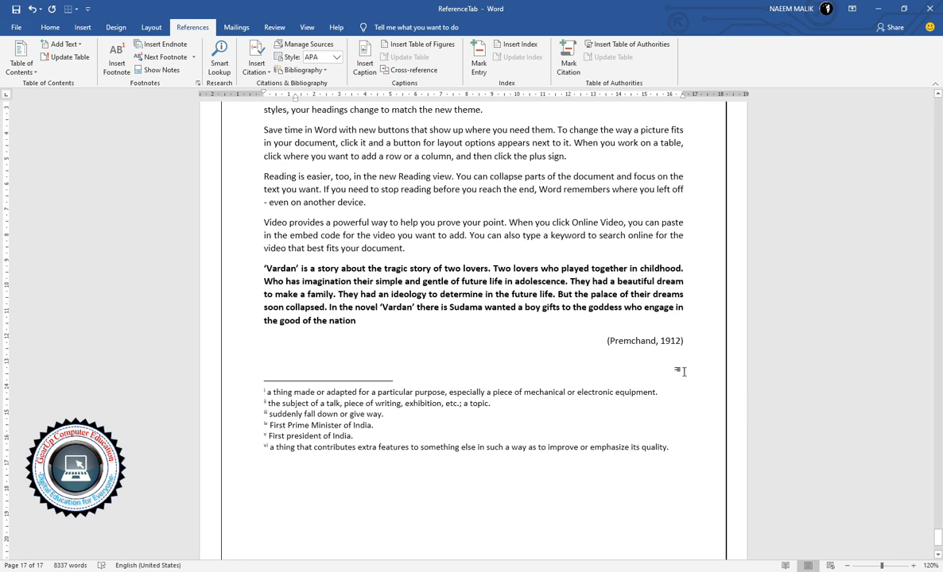
click(303, 71)
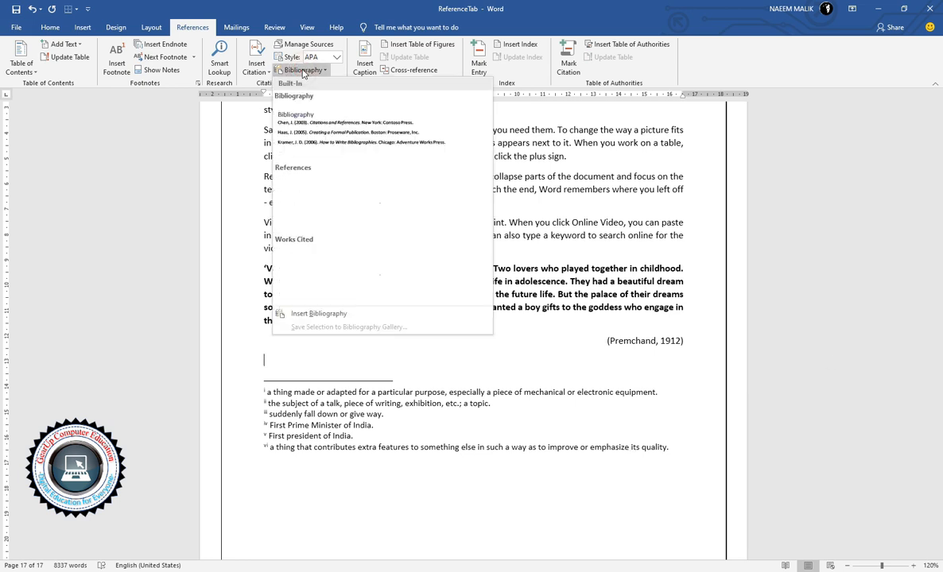
click(316, 133)
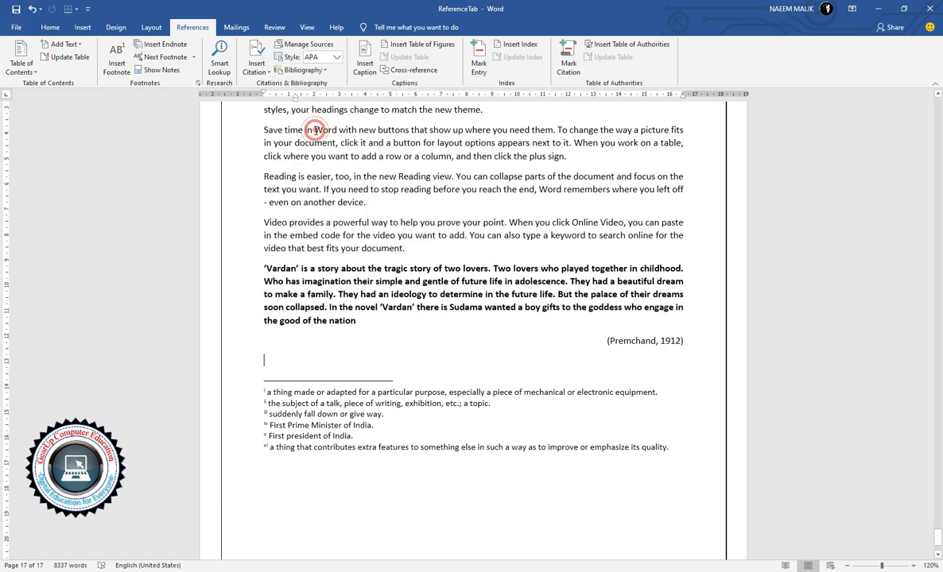
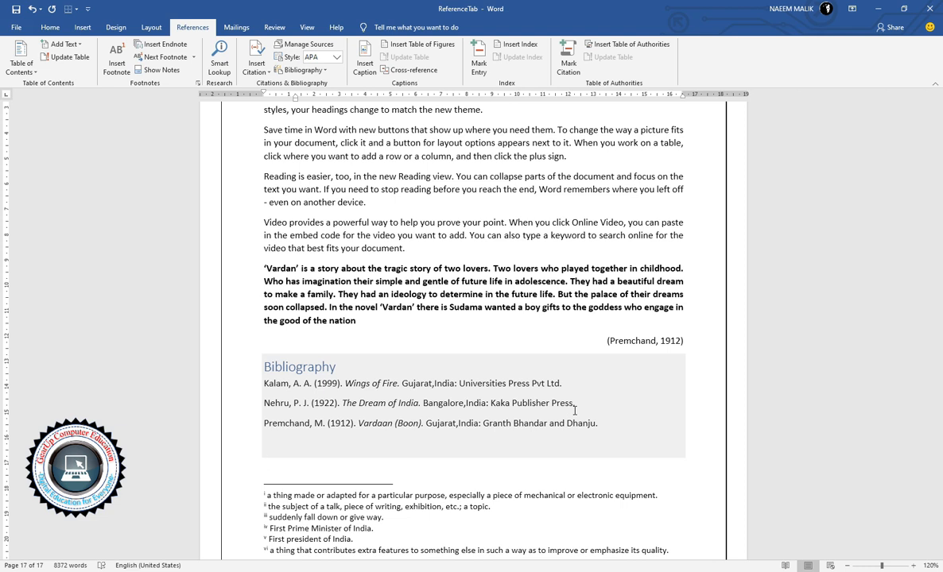
- Select the bibliography entries on the last page and try the Chicago citation style followed by GB7714
click(451, 292)
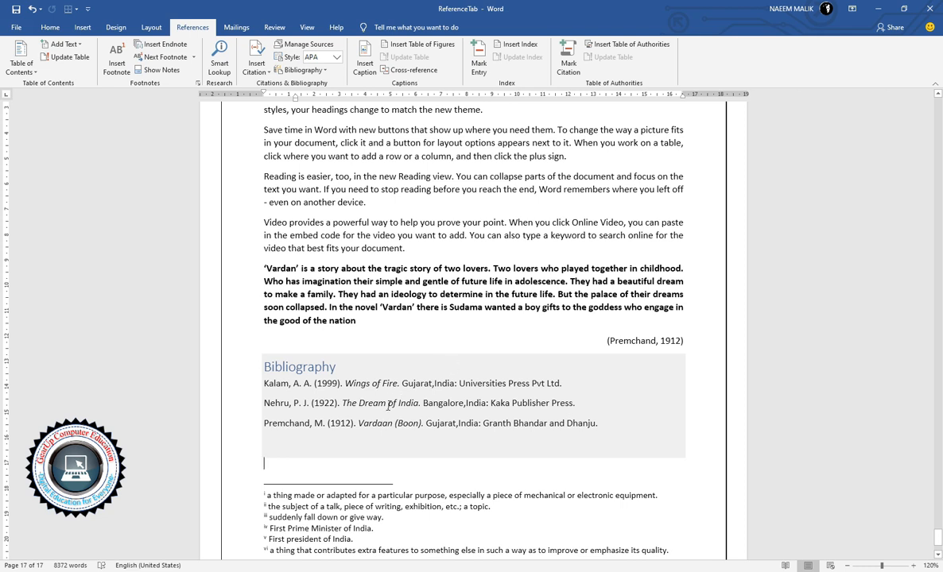
drag(388, 406, 597, 423)
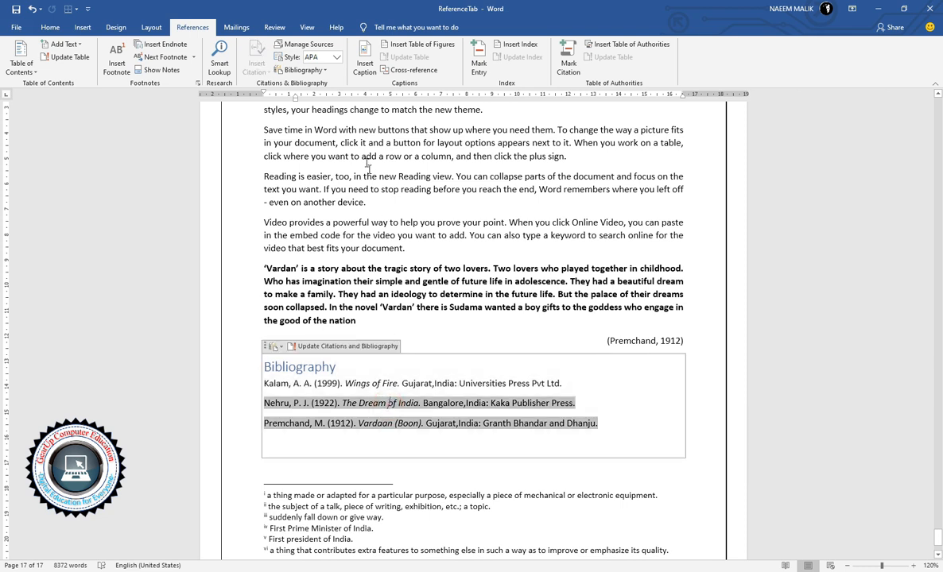
click(337, 57)
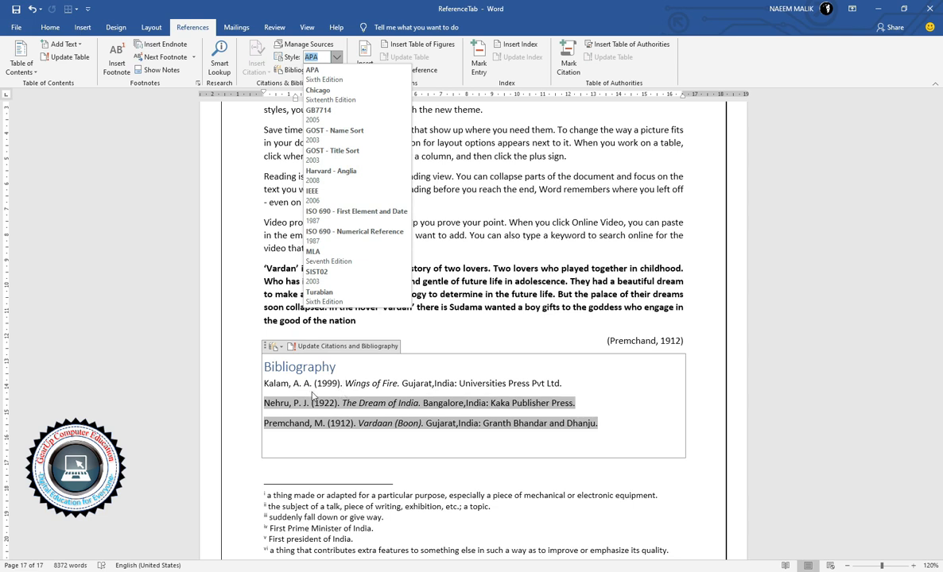
click(319, 93)
click(337, 58)
click(344, 113)
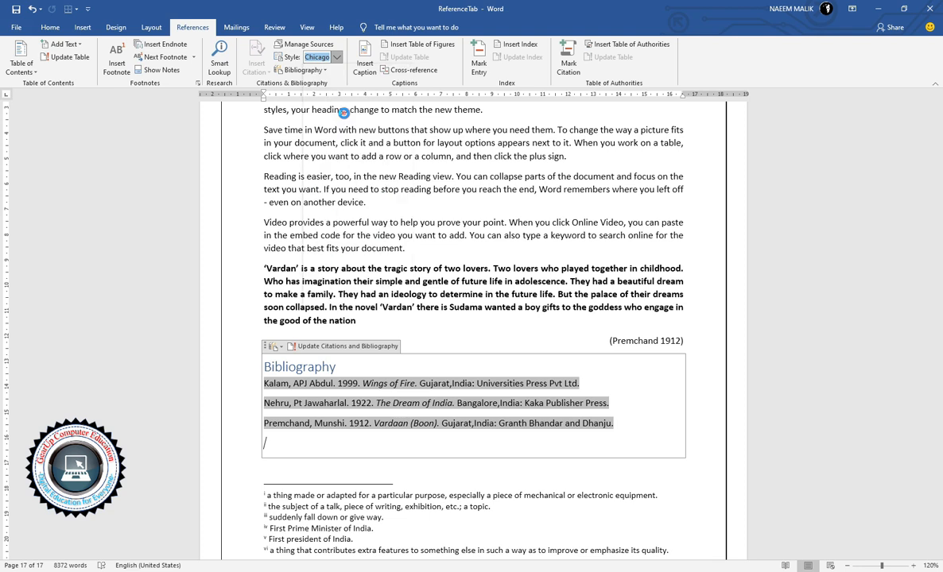
- Try the GOST - Name Sort and GOST - Title Sort citation styles on the bibliography
click(338, 57)
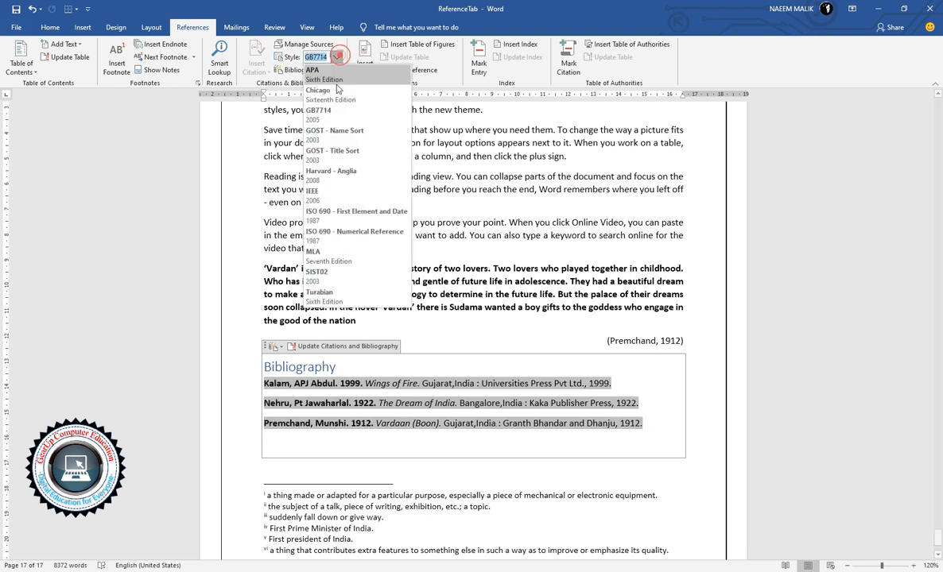
click(332, 137)
click(337, 57)
click(330, 152)
click(334, 56)
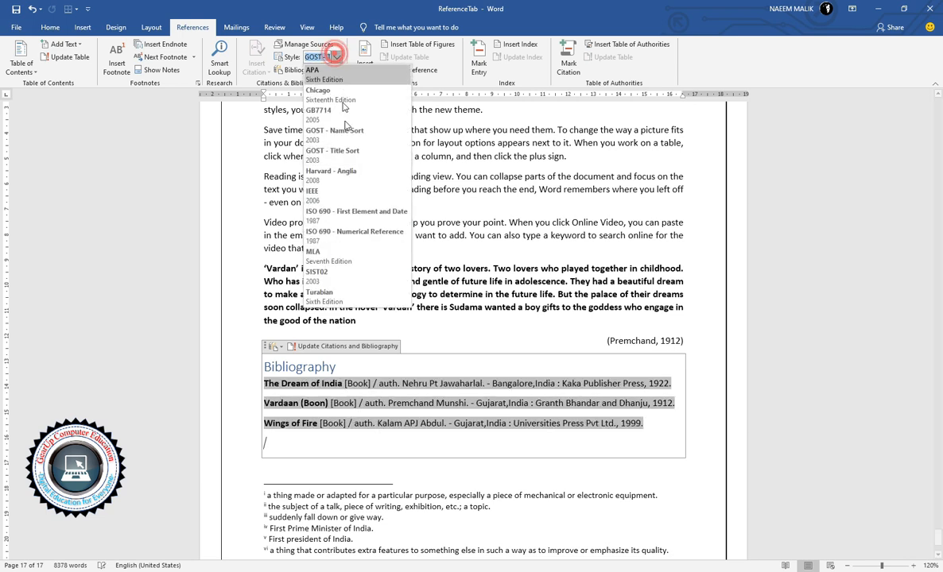
click(318, 151)
- Try the Harvard - Anglia citation style and the ISO 690 - First Element and Date style on the bibliography
click(337, 57)
click(314, 179)
click(337, 57)
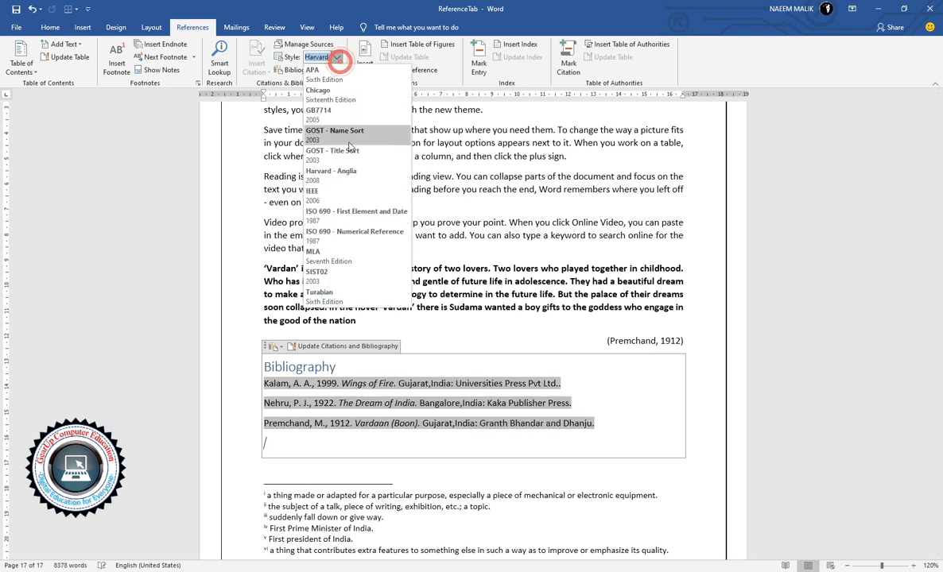
click(322, 213)
- Try the ISO 690 - Numerical Reference citation style and the SIST02 style on the bibliography
click(337, 57)
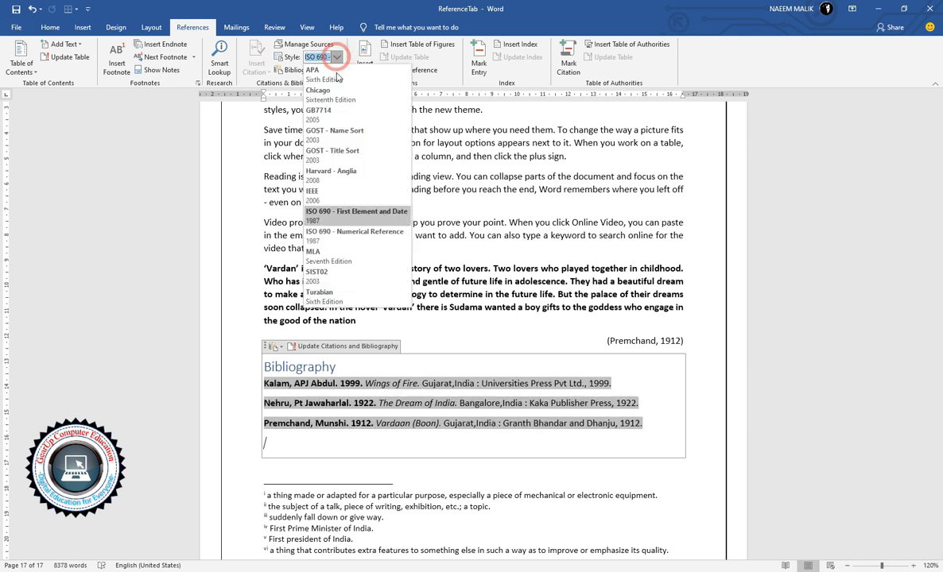
click(328, 229)
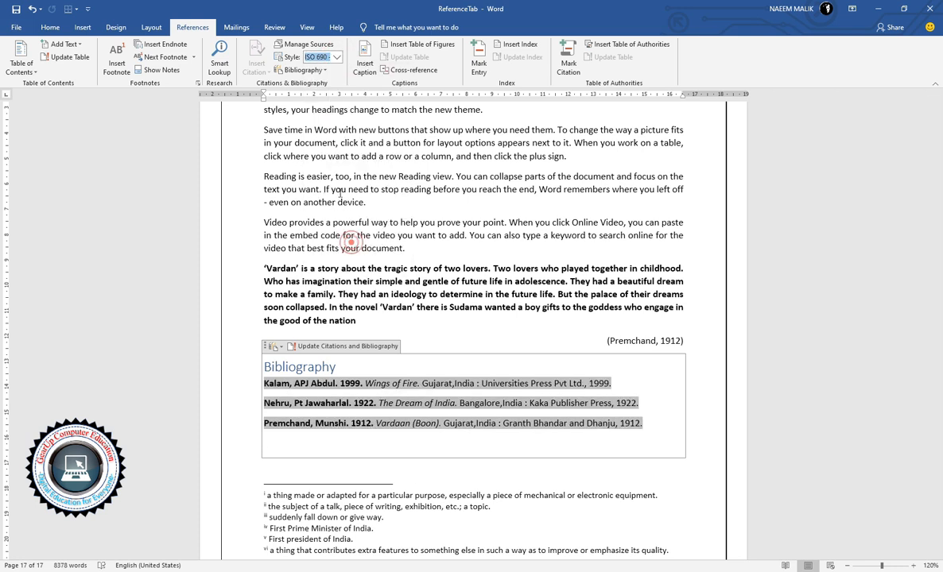
click(337, 58)
click(312, 256)
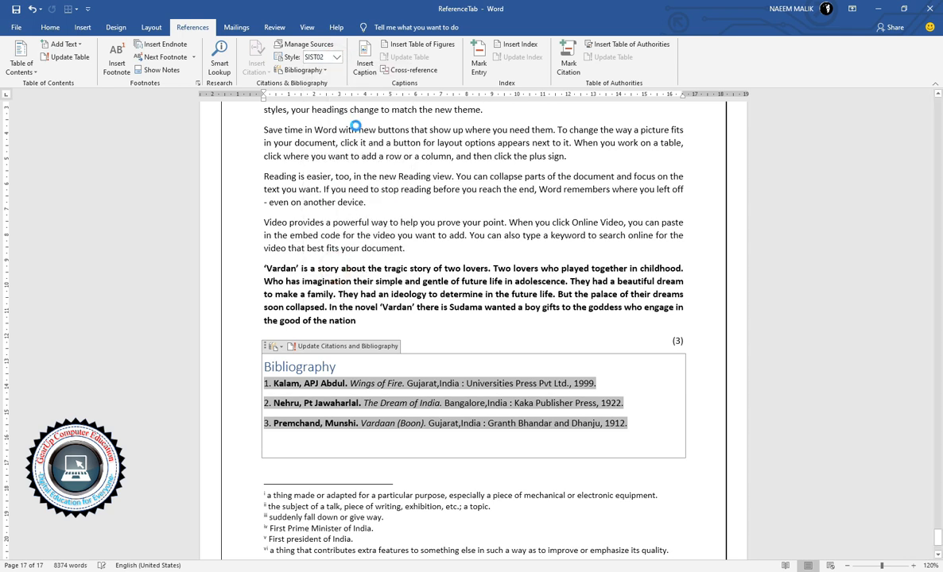
- Switch the bibliography to GOST - Name Sort for comparison, and set the citation style to GB7714
click(337, 57)
click(317, 127)
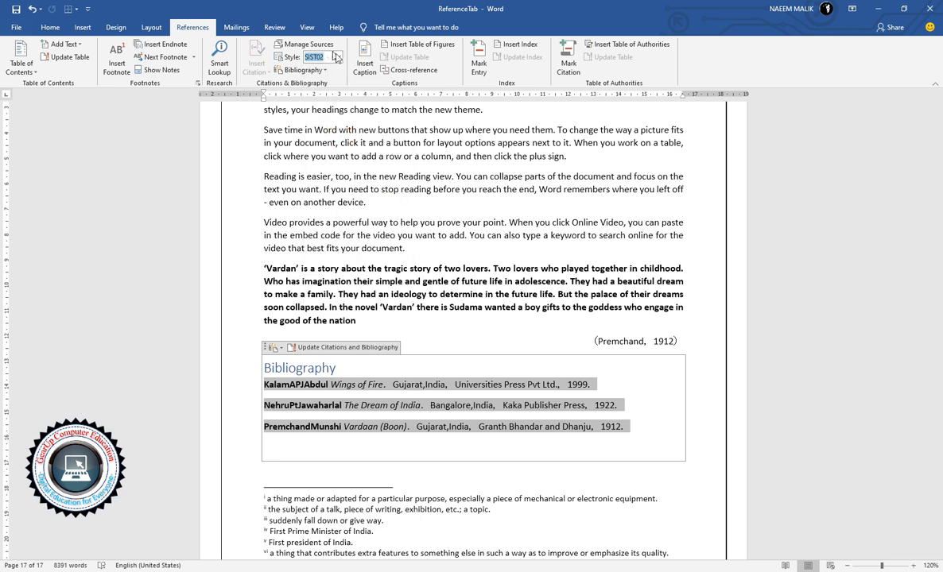
click(337, 58)
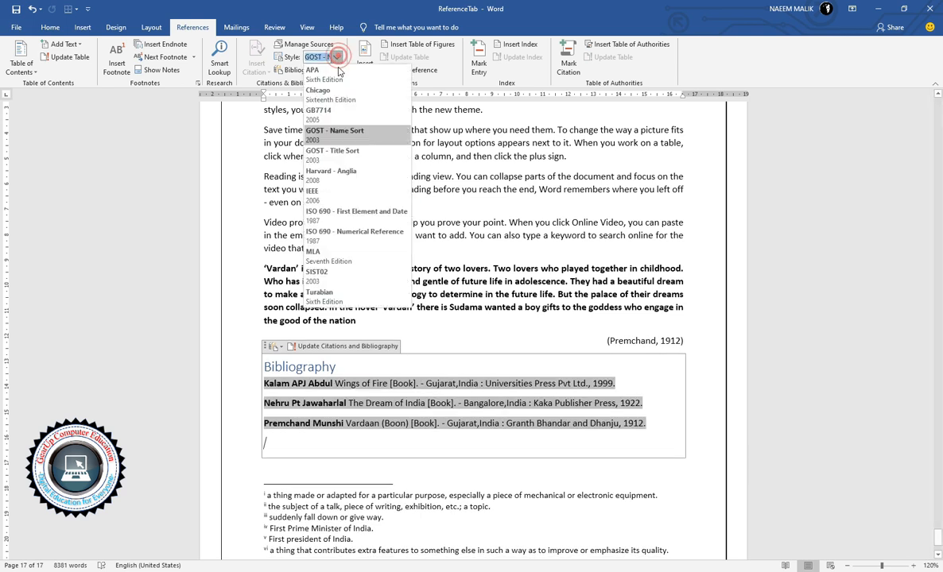
click(344, 114)
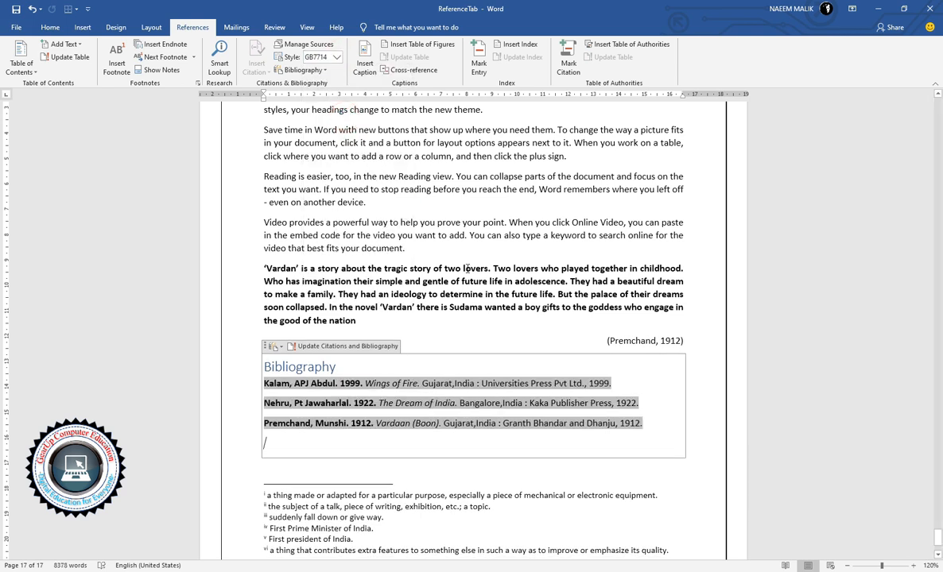
click(460, 268)
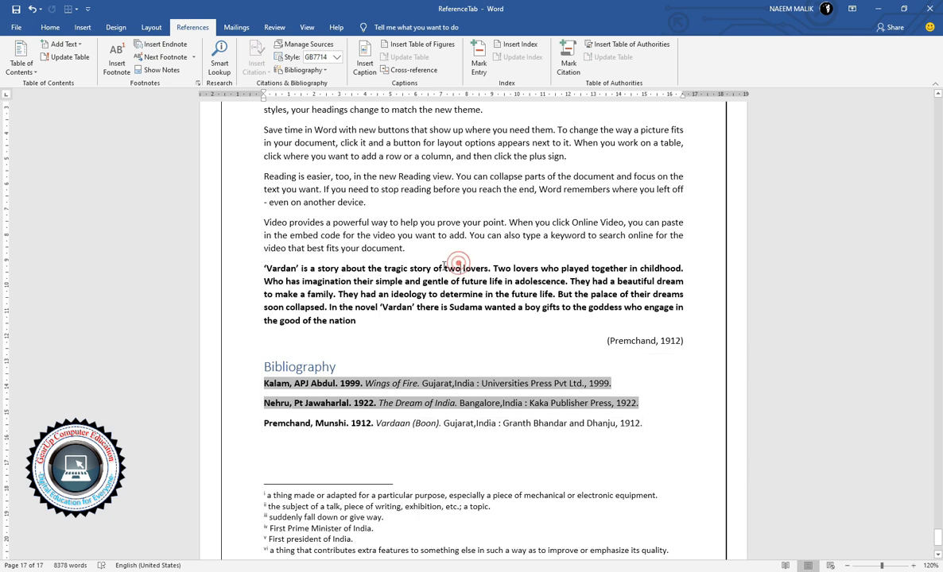
click(322, 71)
click(468, 178)
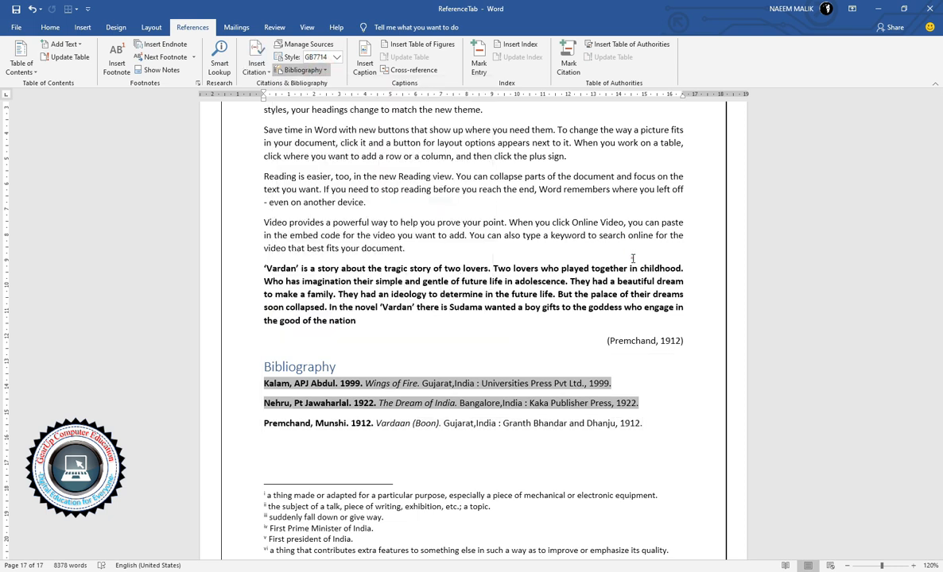
click(403, 245)
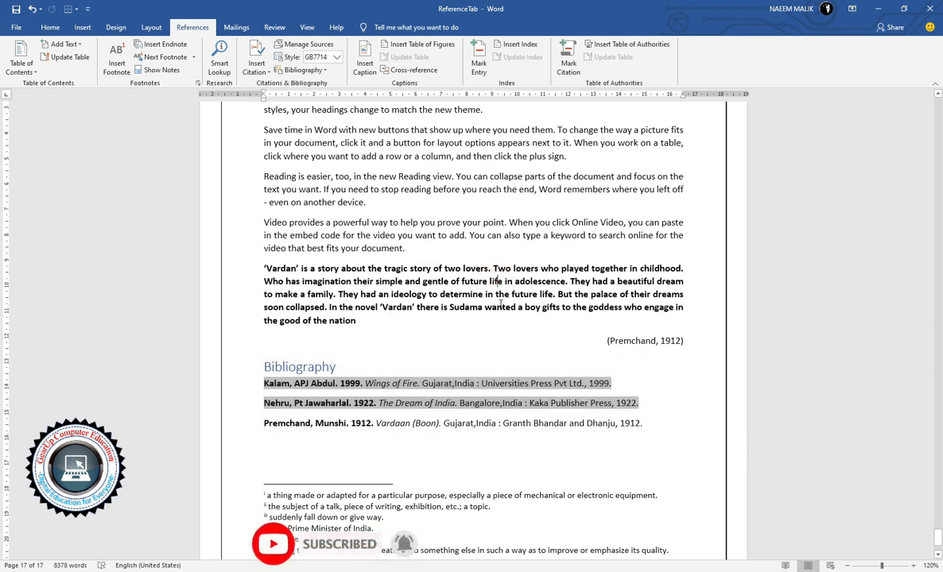
- Add an empty paragraph after the "Themes and styles" paragraph under the Photoshop Filters (Introduction) heading
scroll(500, 304, up, 2)
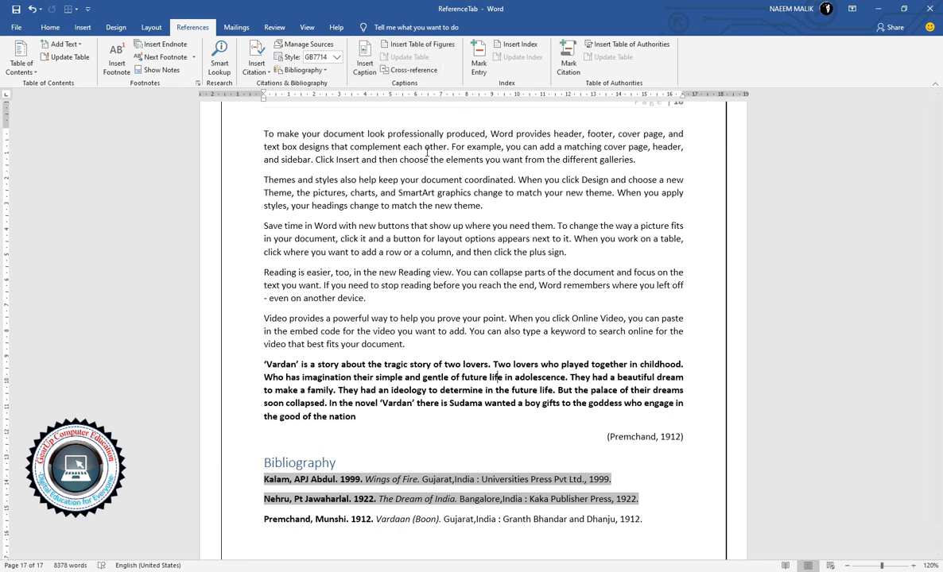
scroll(425, 199, up, 2)
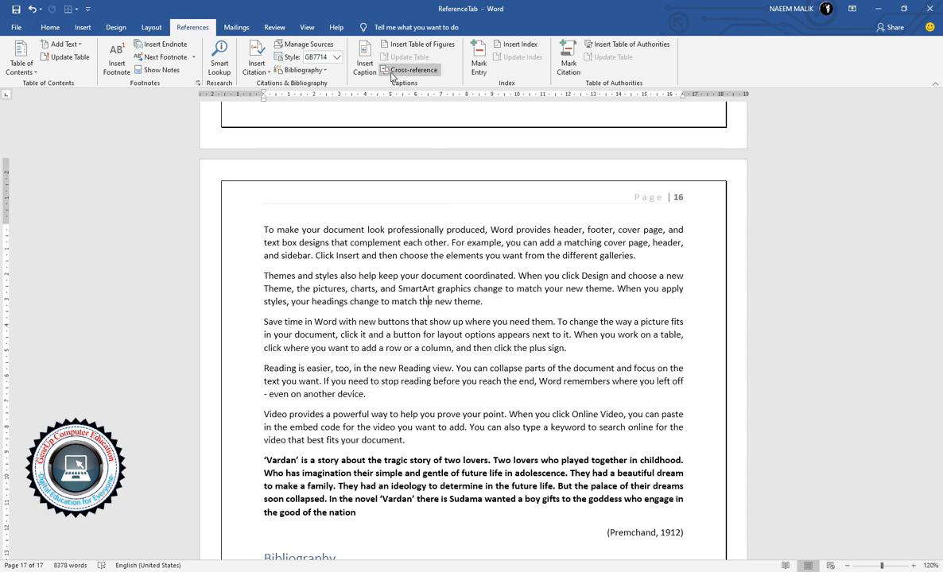
click(468, 264)
scroll(477, 265, up, 15)
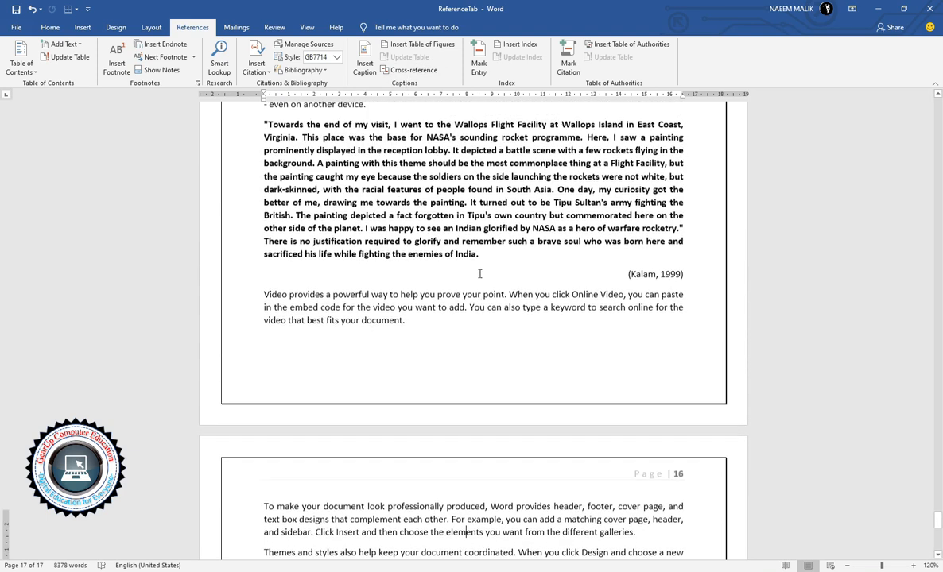
scroll(476, 276, up, 3)
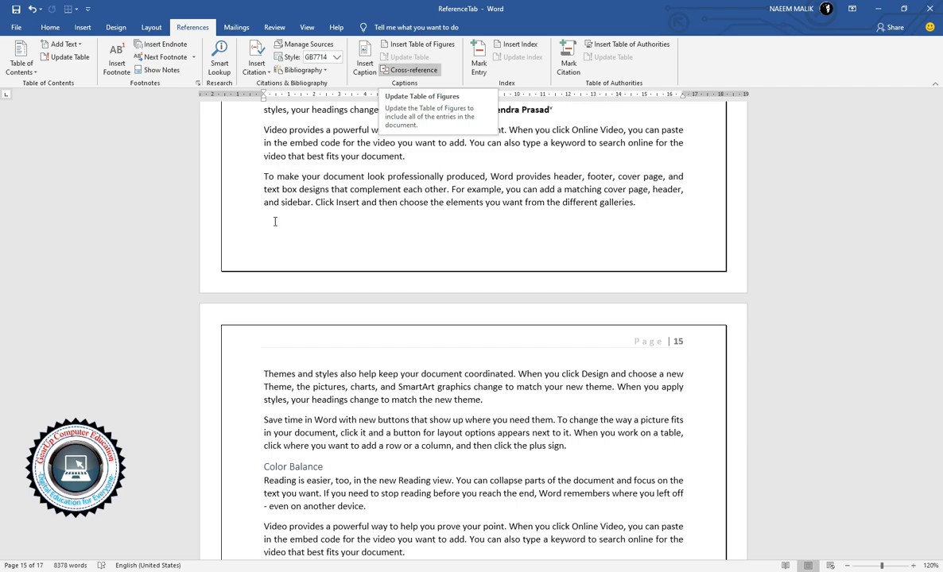
click(469, 189)
scroll(471, 194, down, 3)
scroll(471, 194, up, 15)
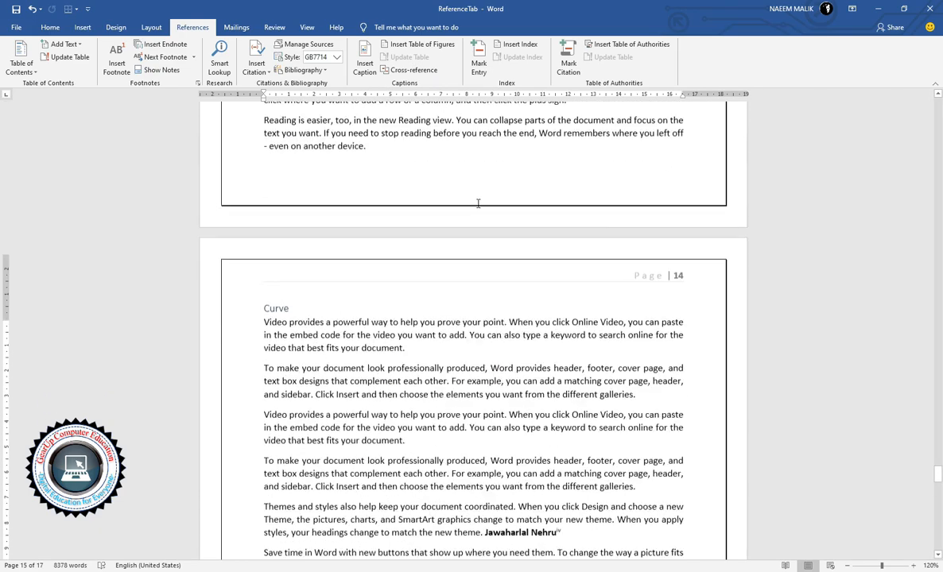
scroll(485, 258, up, 5)
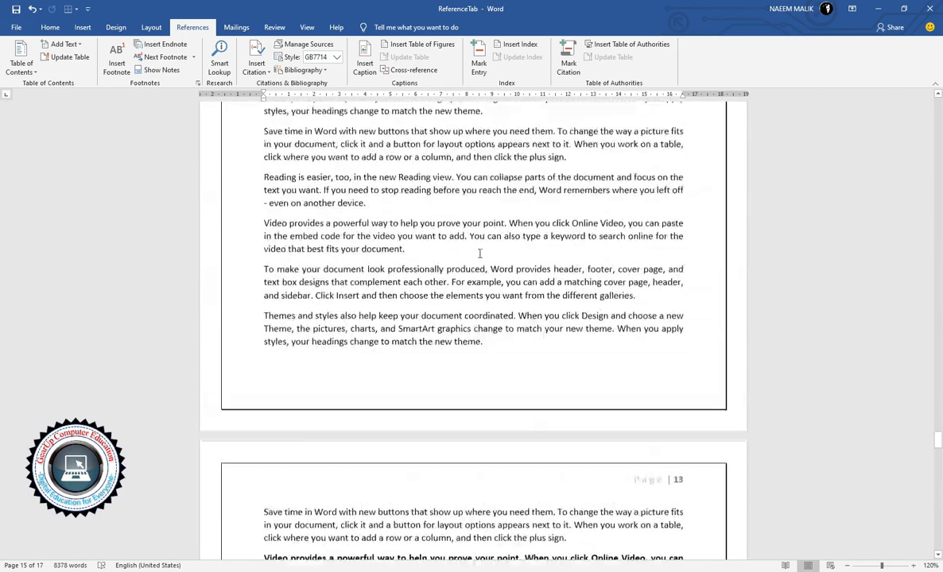
click(483, 165)
key(Return)
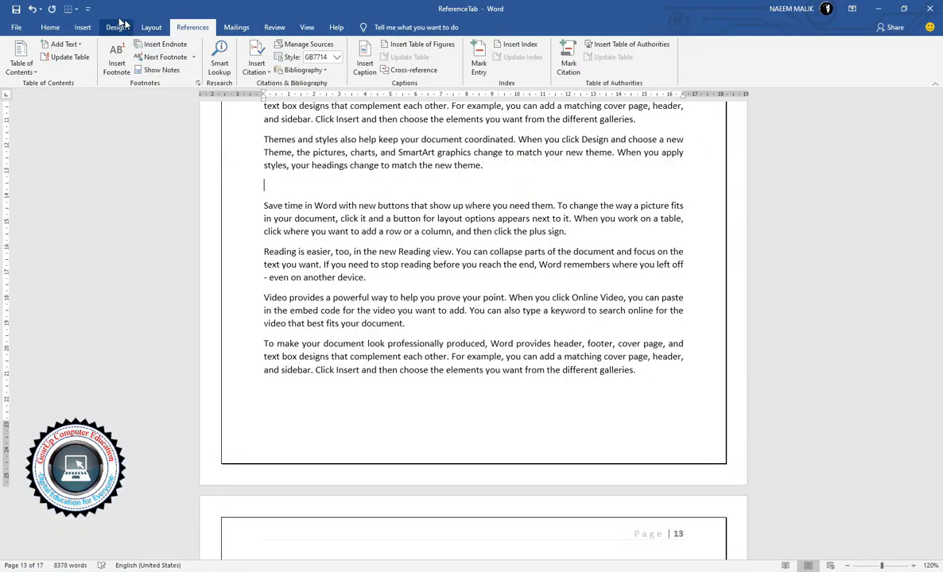
- Draw a rectangle shape about 3.49 cm high and 5.01 cm wide, starting at the empty paragraph
click(83, 27)
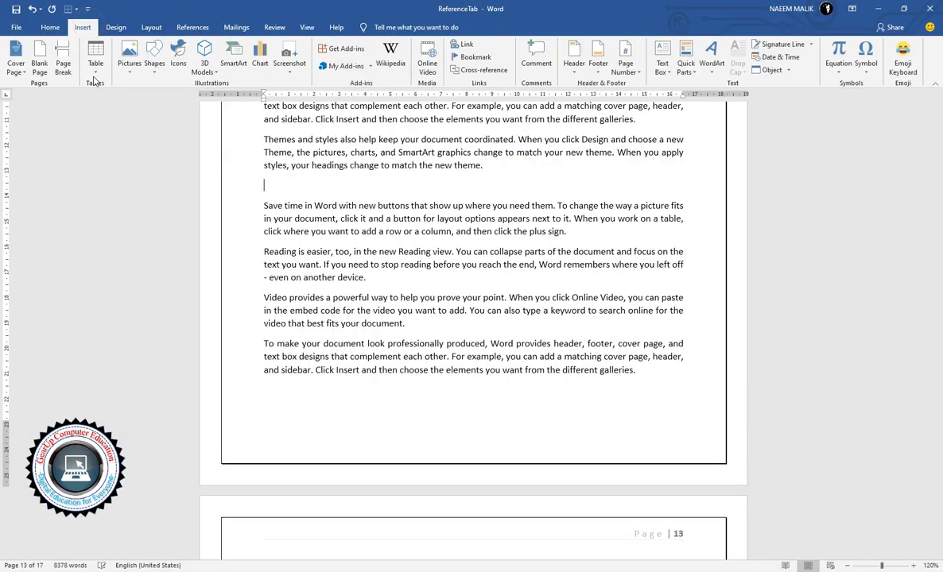
click(155, 64)
click(183, 95)
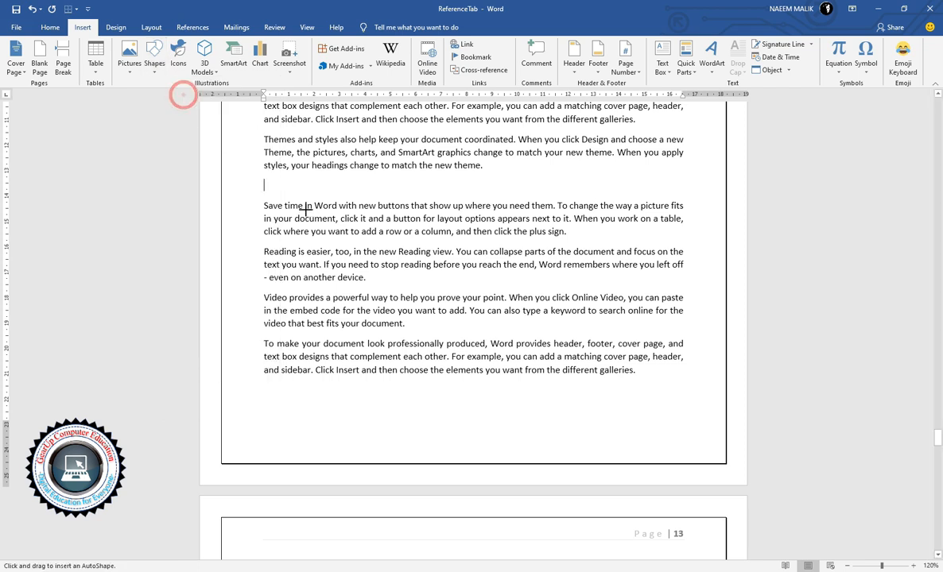
drag(264, 176, 392, 264)
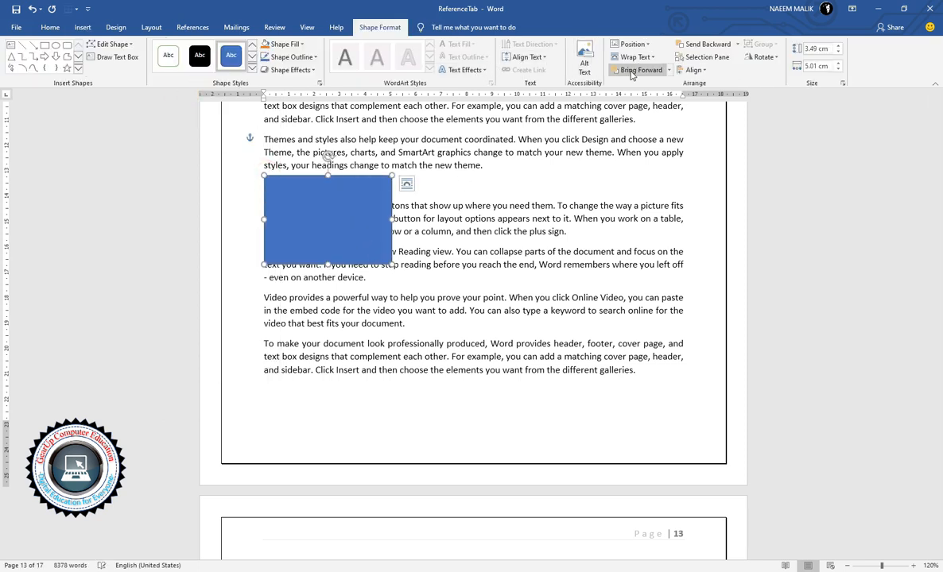
- Position the rectangle at the middle left of the page with text wrapping
click(633, 45)
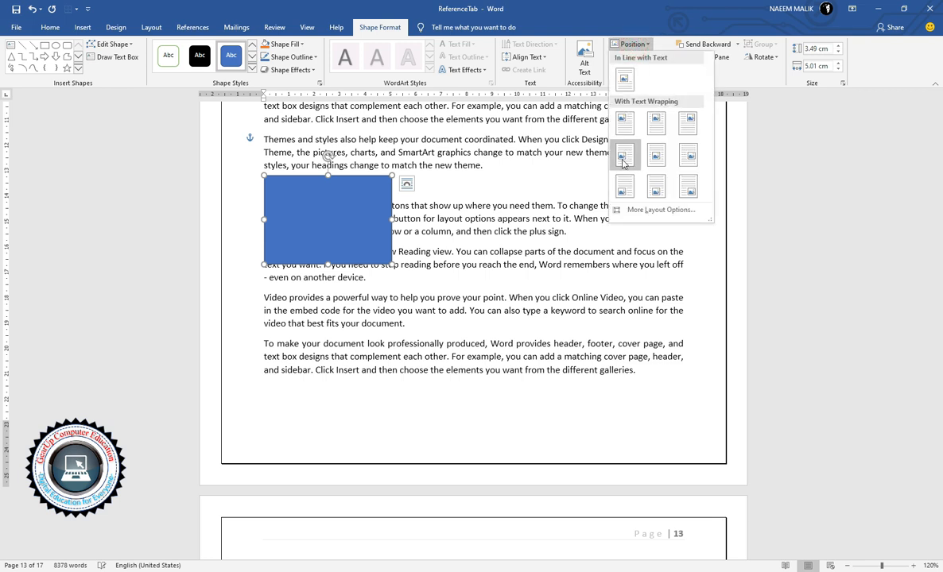
click(621, 158)
scroll(365, 199, up, 3)
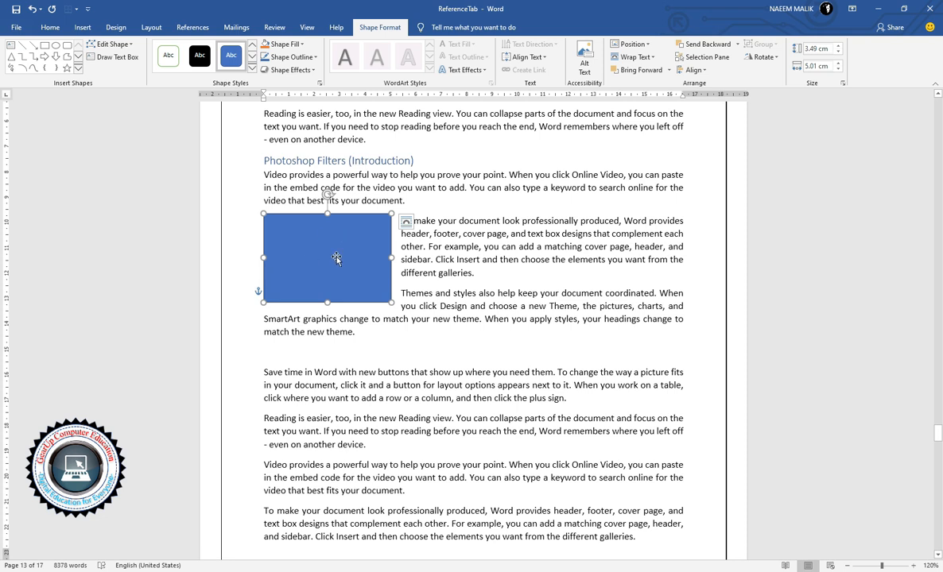
- Insert the caption "Figure 1Rectangle" for the rectangle, using the Figure label and placing it below the selected item
click(190, 28)
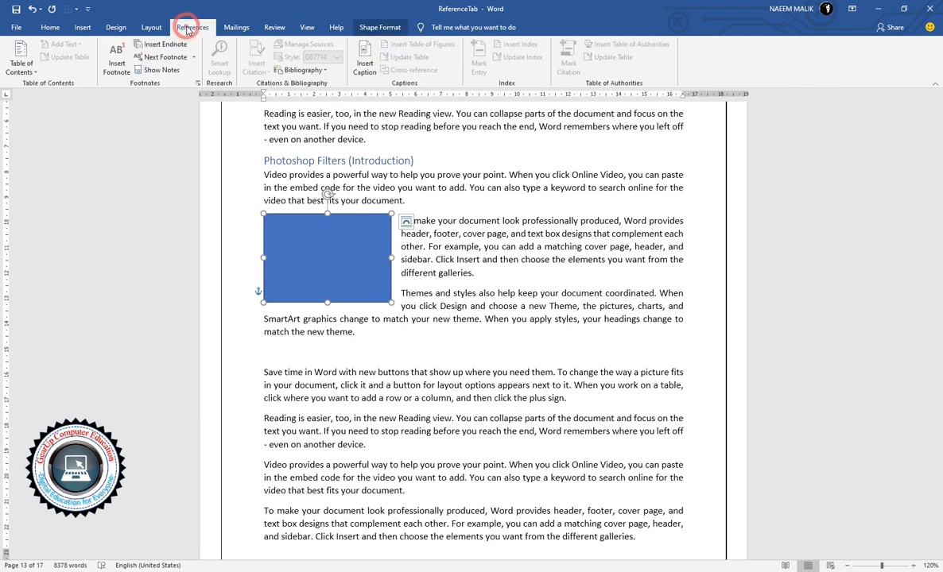
click(366, 59)
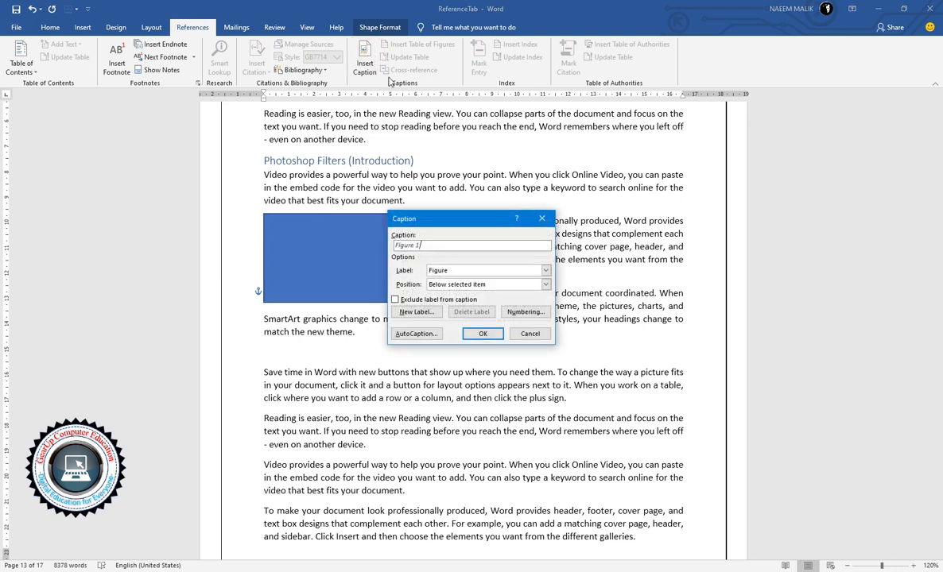
drag(435, 220, 514, 218)
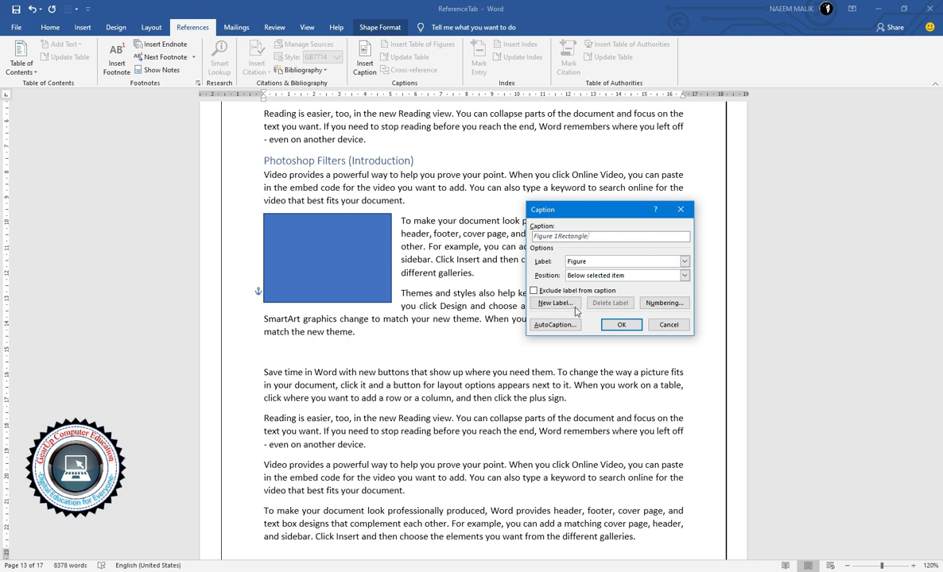
click(614, 263)
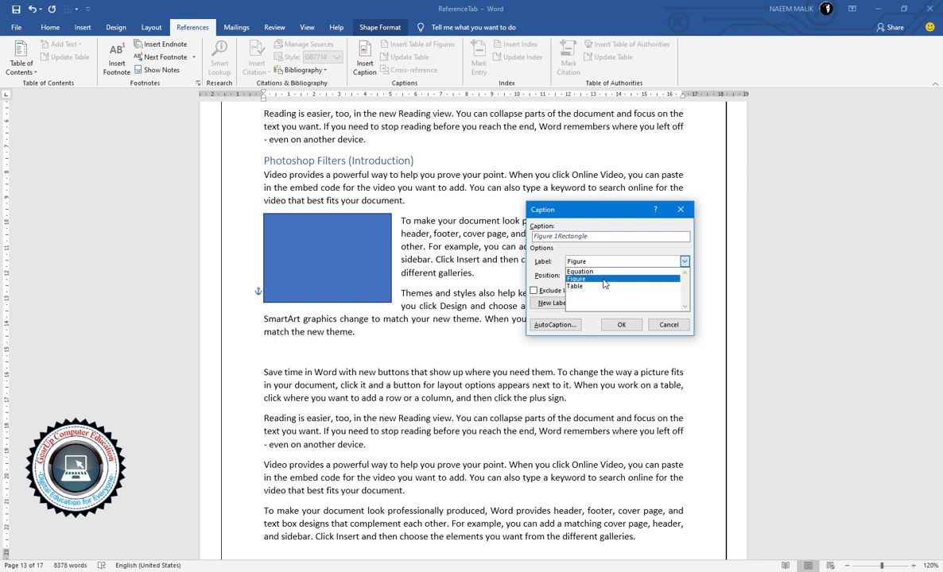
click(604, 279)
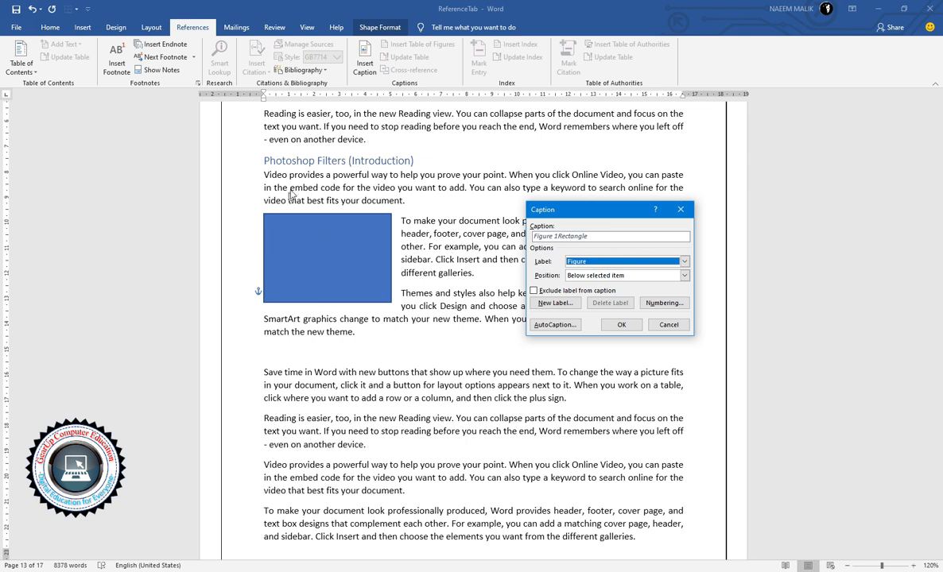
click(569, 275)
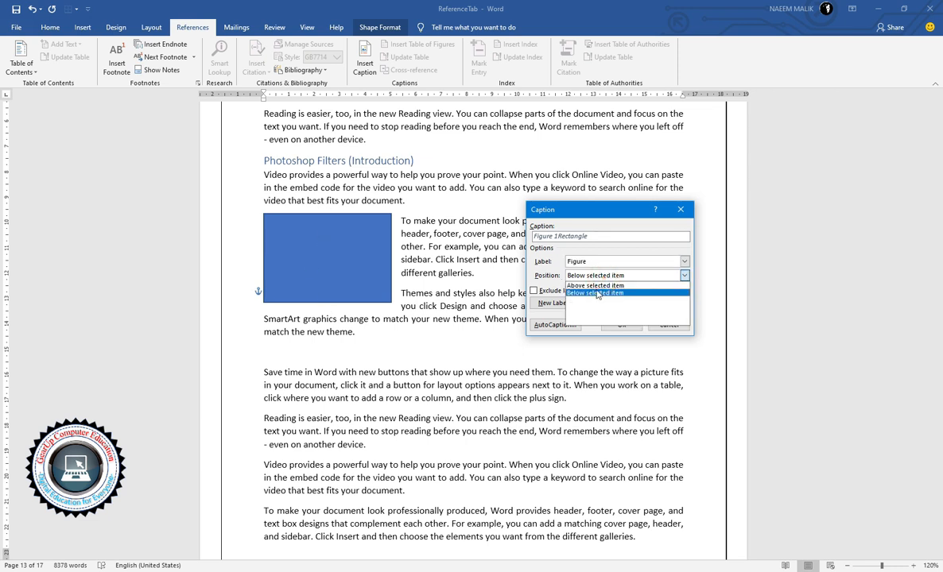
click(597, 294)
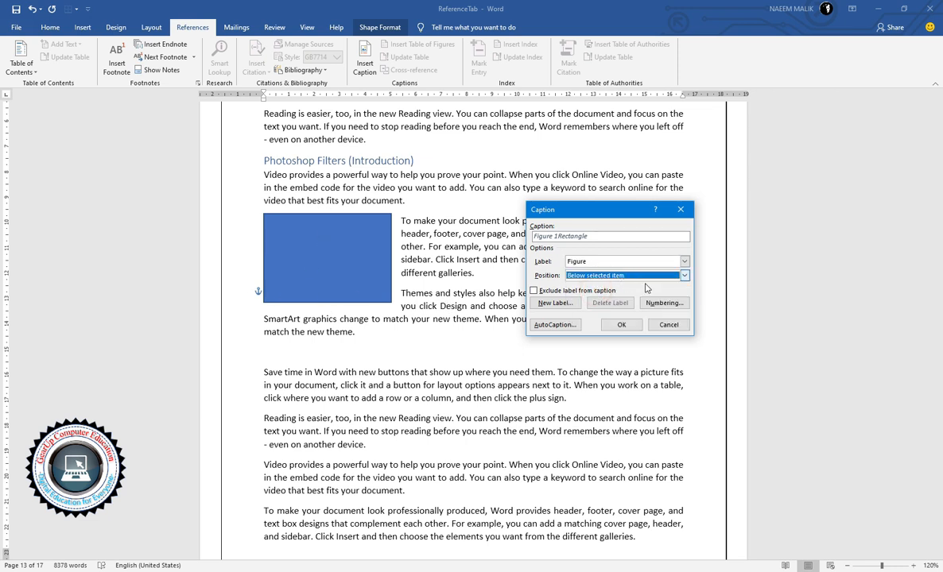
click(621, 324)
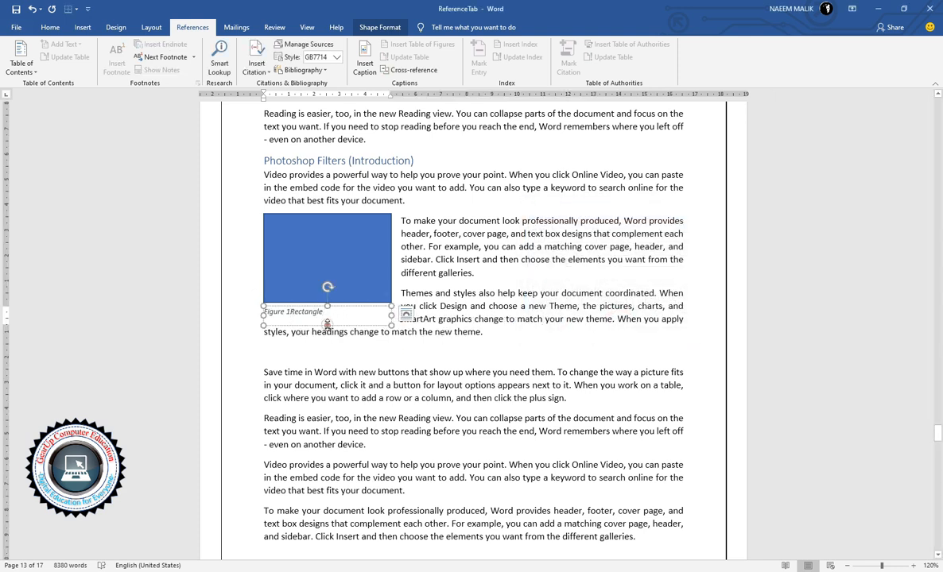
click(289, 312)
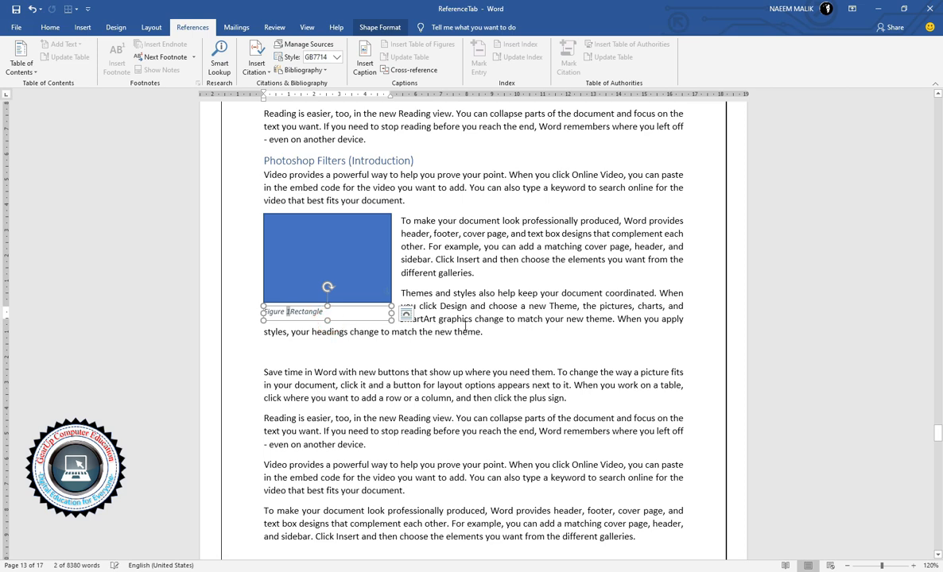
- Add an empty paragraph directly above the "About Image Adjustment Tools" heading
scroll(466, 315, down, 15)
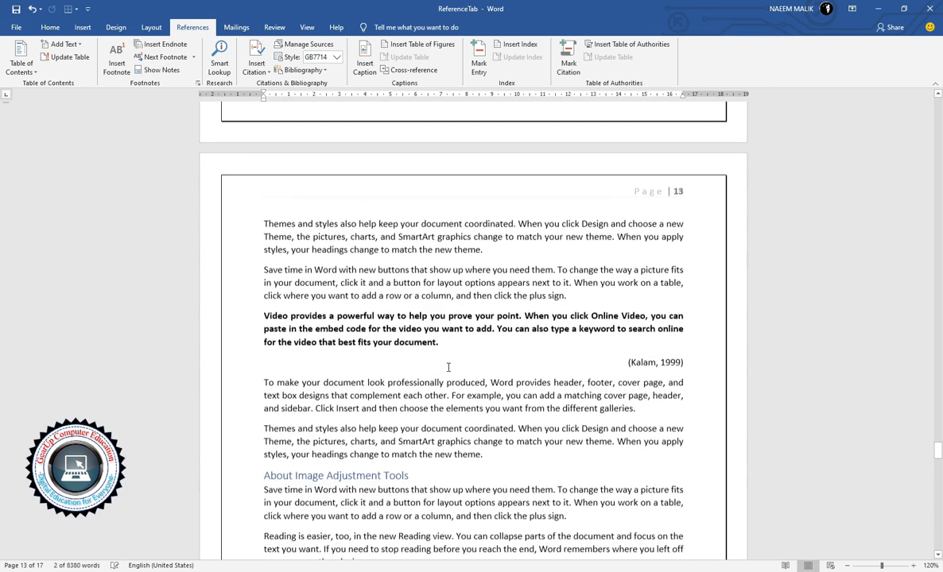
click(497, 318)
key(Return)
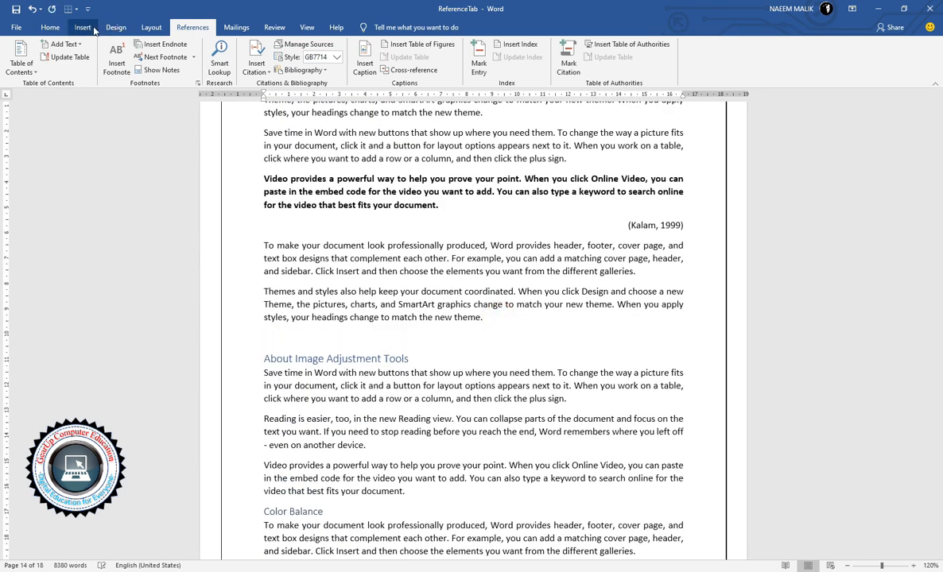
- Insert a 2.54 cm smiley face shape and move it over the "Themes and styles" paragraph above the About Image Adjustment Tools heading
click(91, 29)
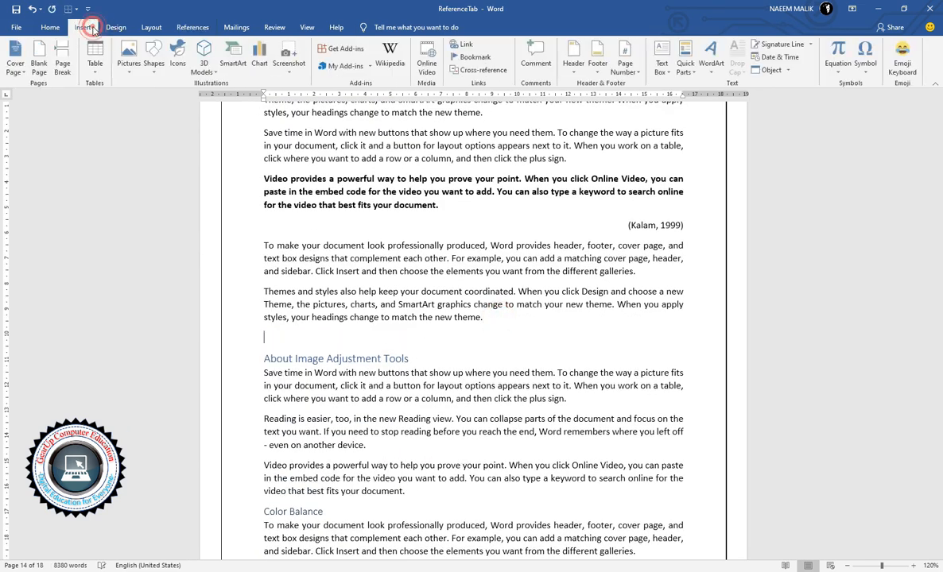
click(157, 64)
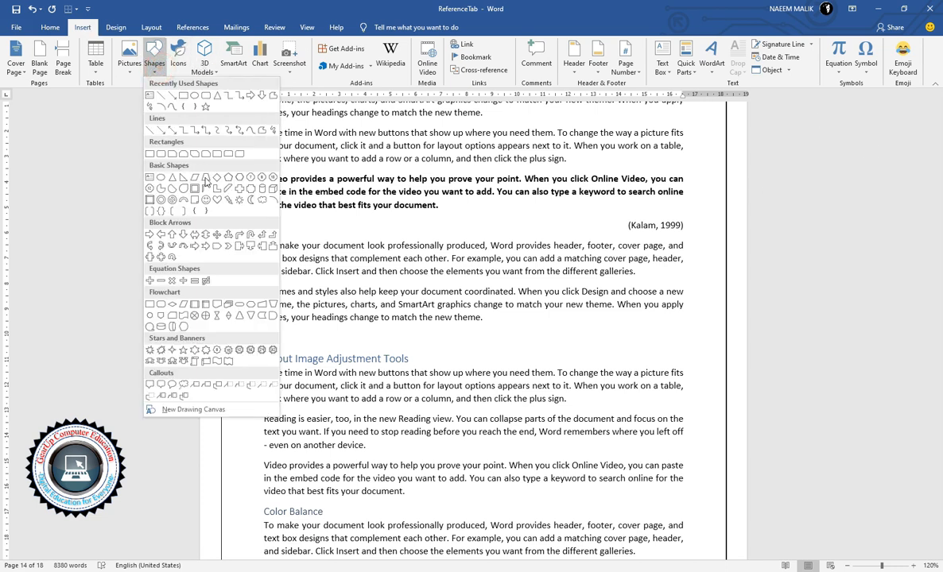
click(204, 203)
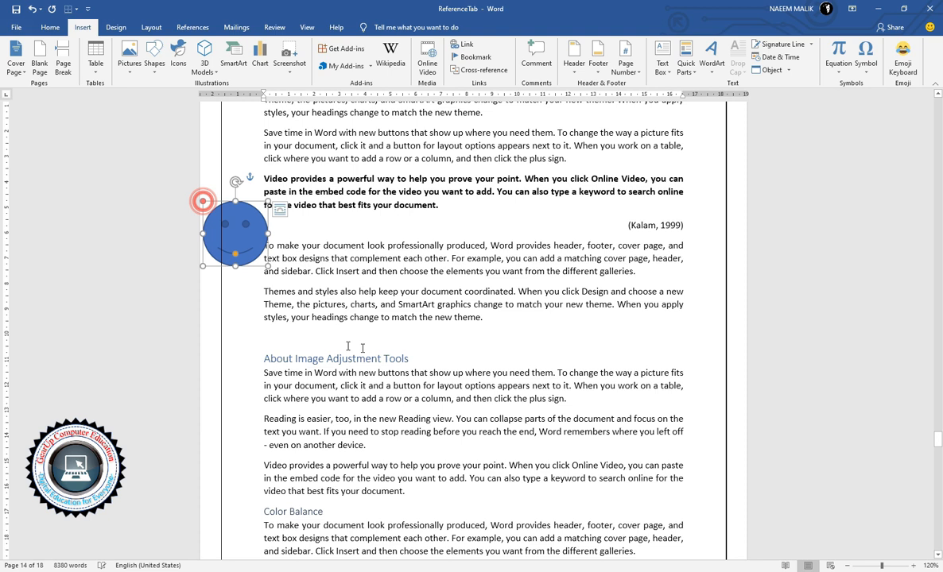
drag(227, 220, 313, 309)
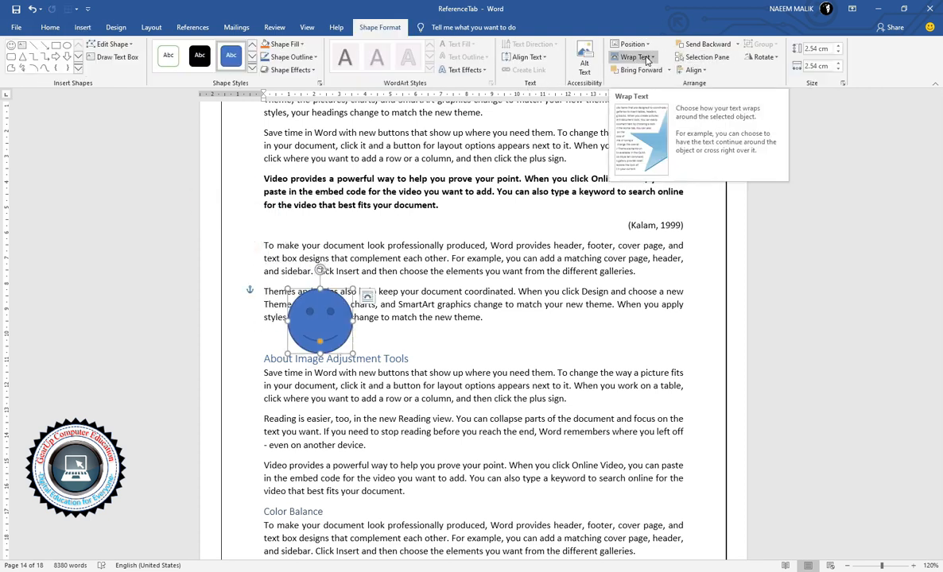
- Position the smiley face at the middle left with text wrapping, and move it down to just above the Color Balance heading
click(624, 44)
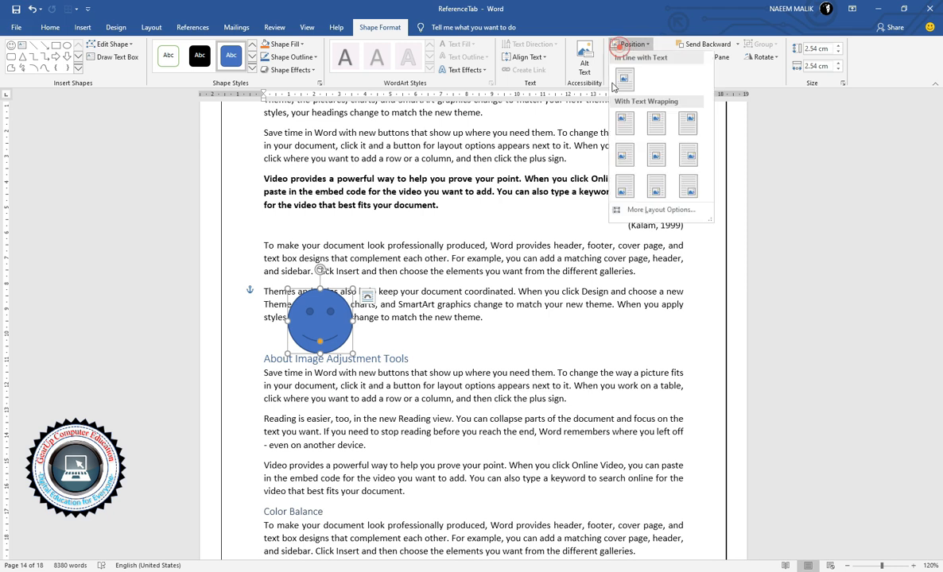
click(624, 155)
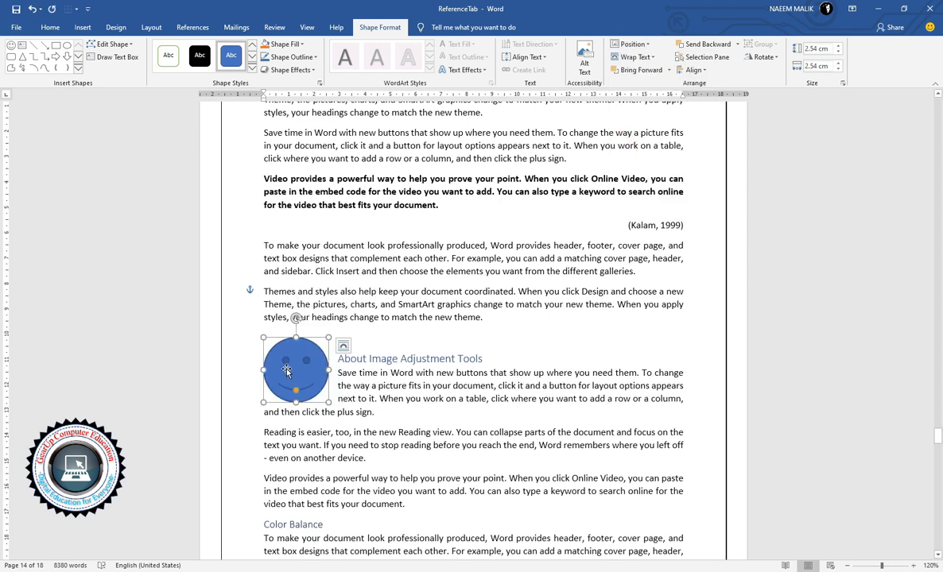
drag(298, 403, 294, 474)
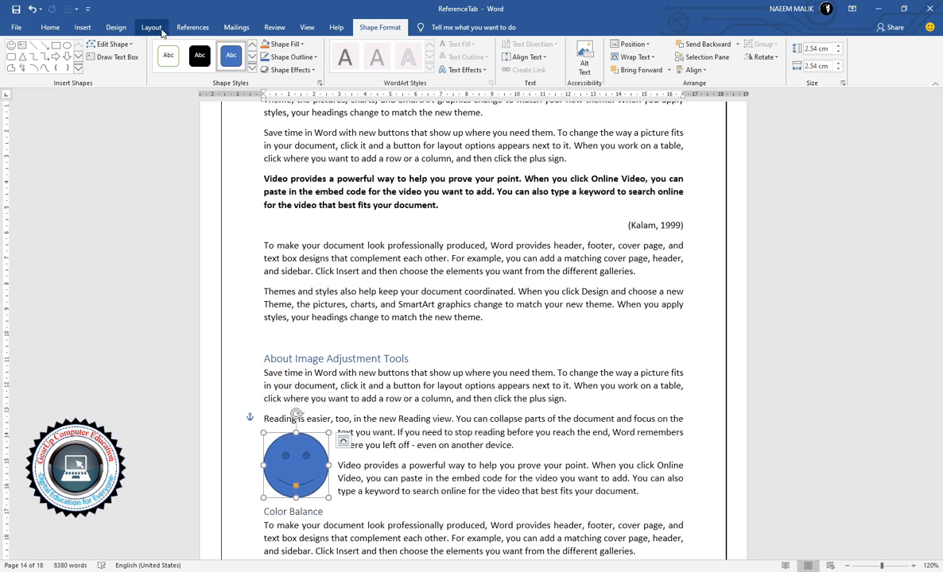
- Insert the caption "Figure 2Smile" below the smiley face, using the Figure label
click(193, 27)
click(367, 57)
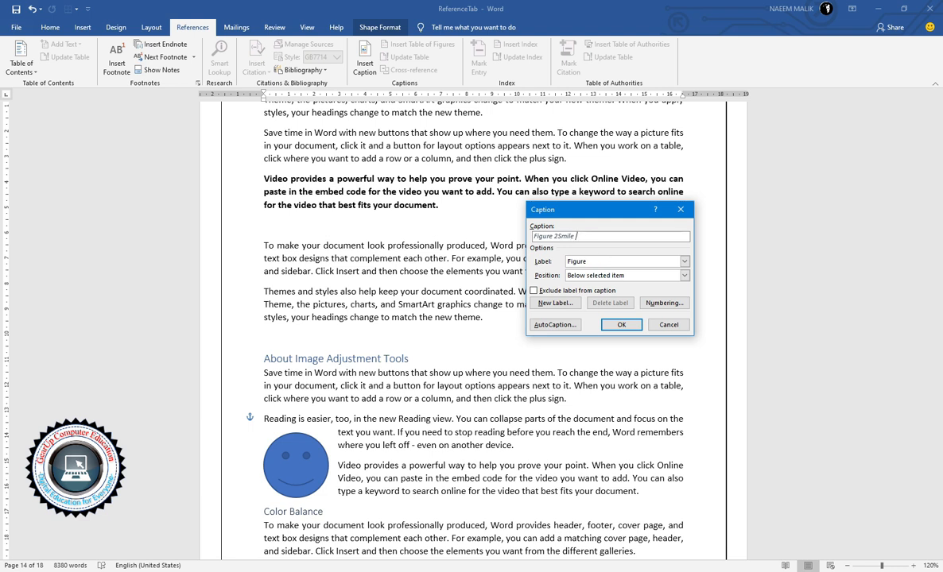
click(621, 325)
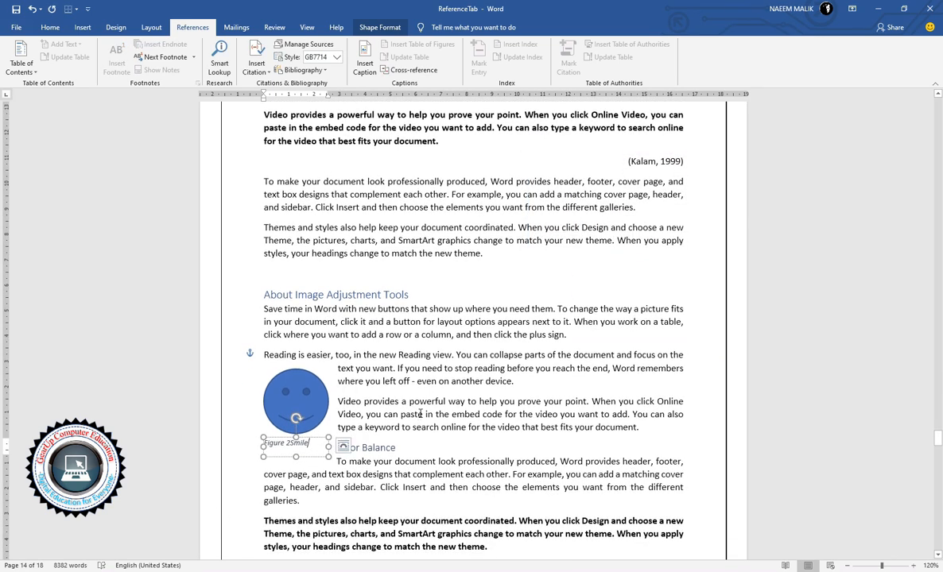
- Add an empty paragraph after the second "Video provides a powerful way" paragraph under the Curve heading
scroll(417, 419, down, 10)
scroll(422, 407, down, 5)
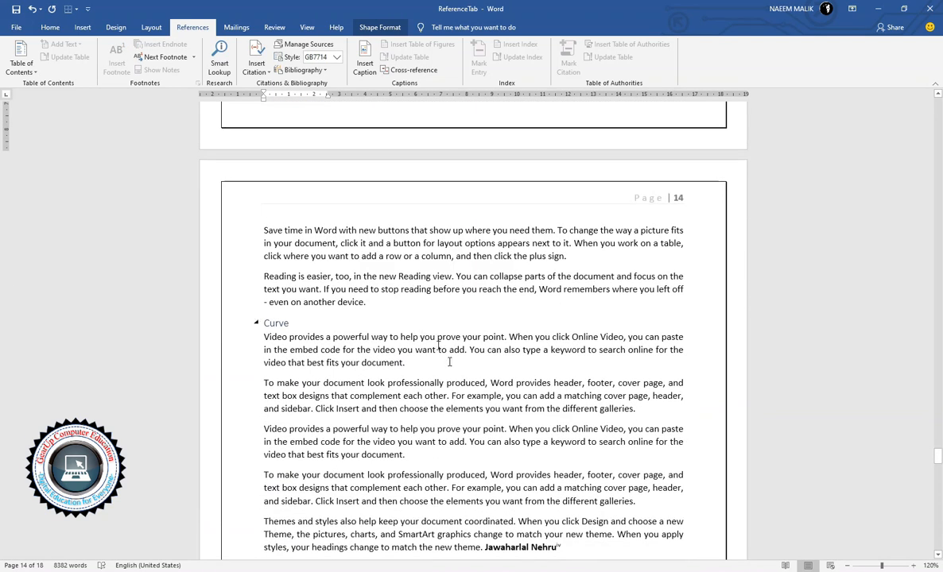
click(481, 234)
key(Return)
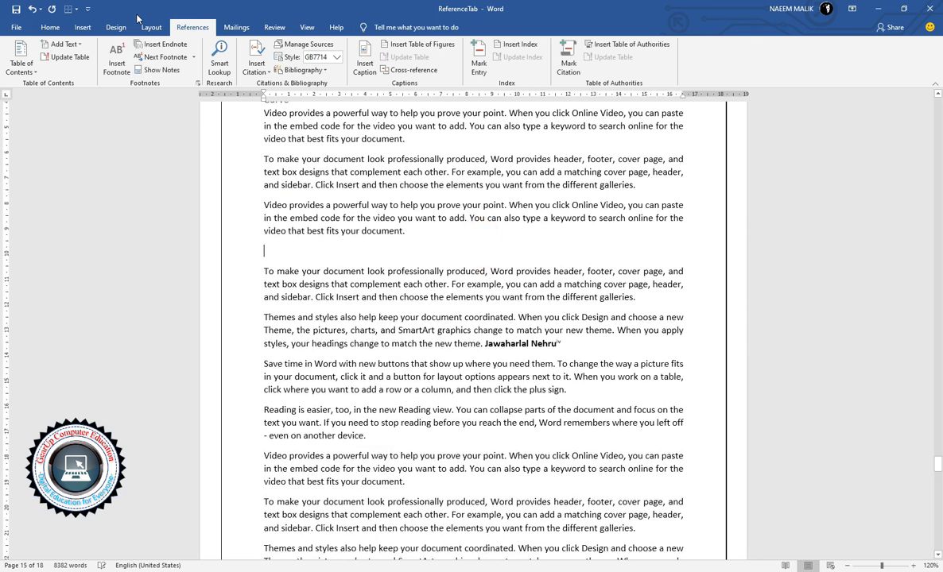
- Insert a 2.54 cm circle shape at the empty paragraph and position it at the middle left with text wrapping
click(83, 27)
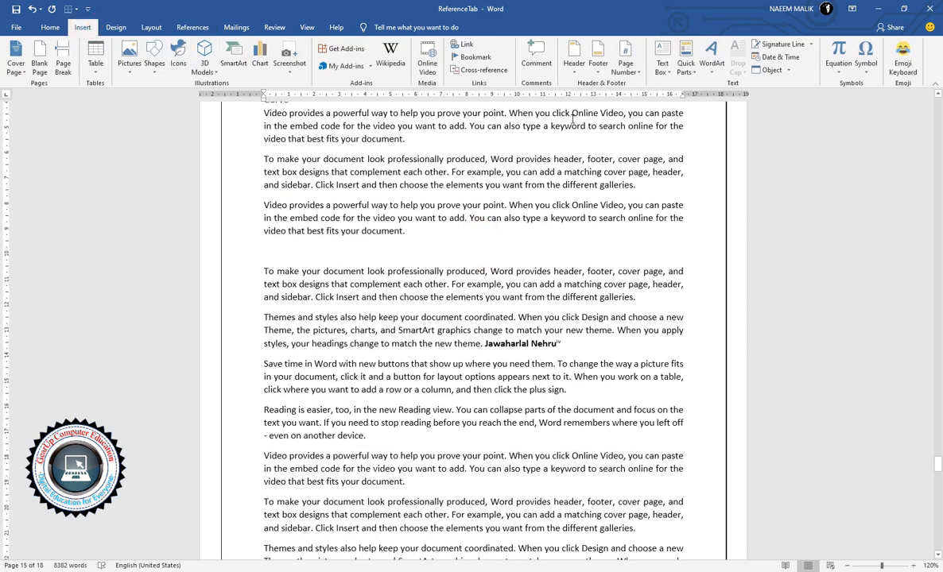
click(144, 65)
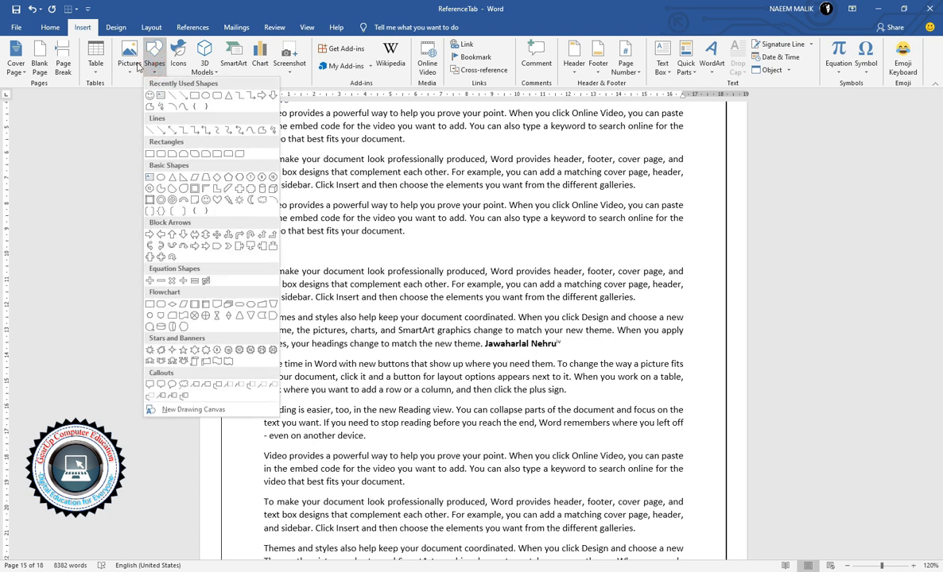
click(161, 176)
drag(263, 234, 327, 298)
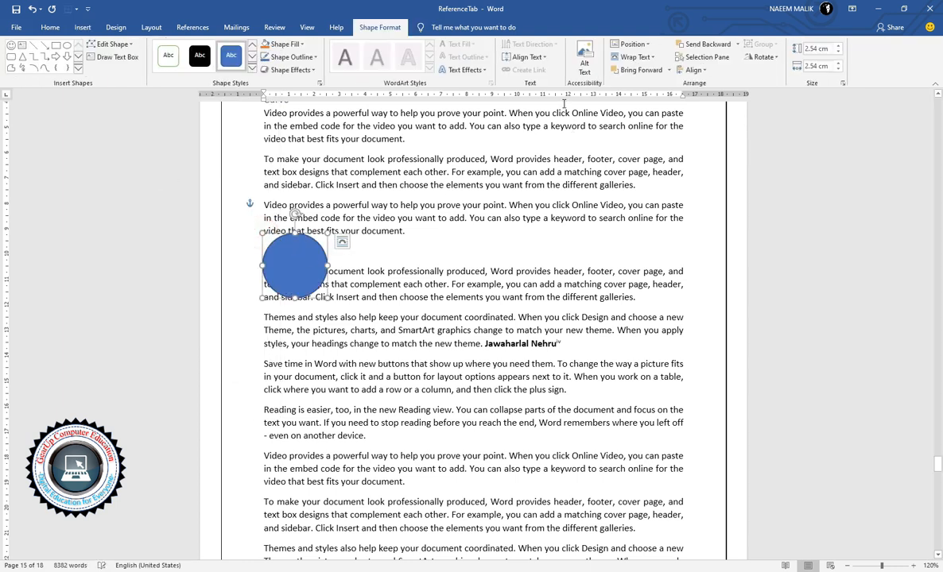
click(634, 57)
click(629, 43)
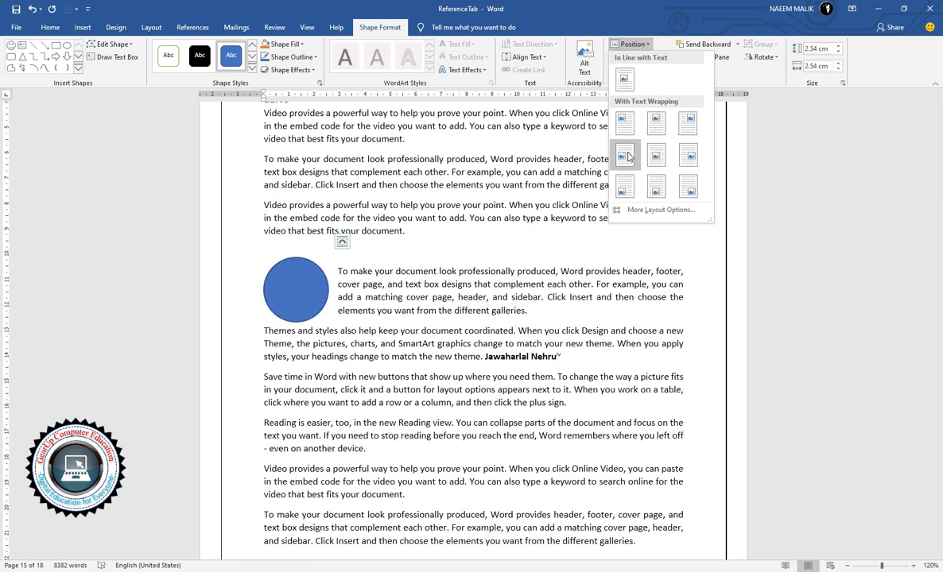
click(625, 156)
- Insert the caption "Figure 3Circle" below the circle, using the Figure label
click(148, 28)
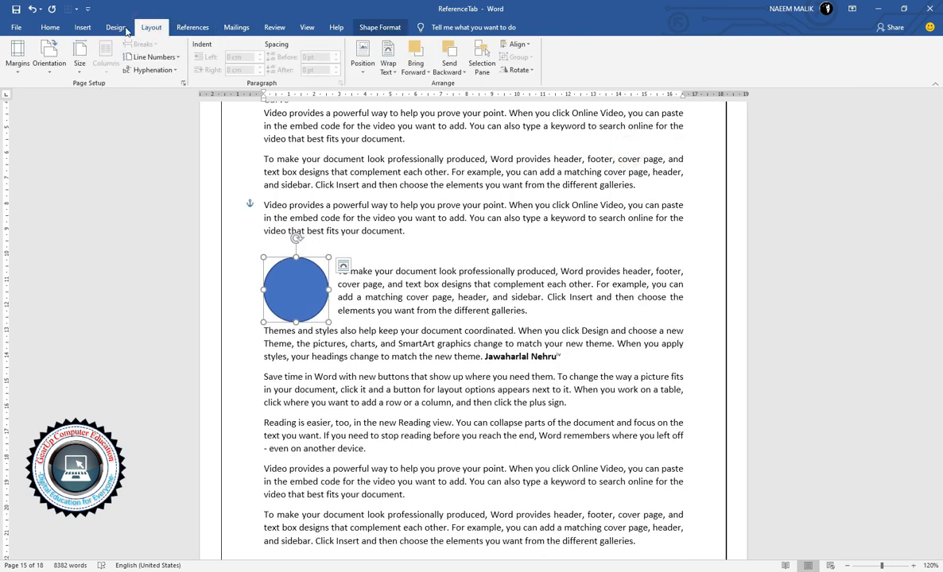
click(192, 27)
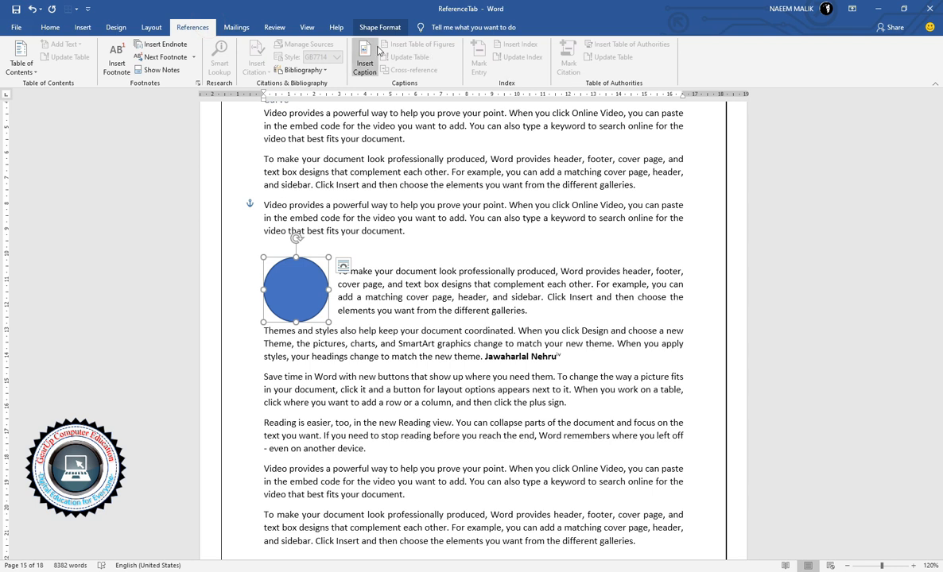
click(364, 57)
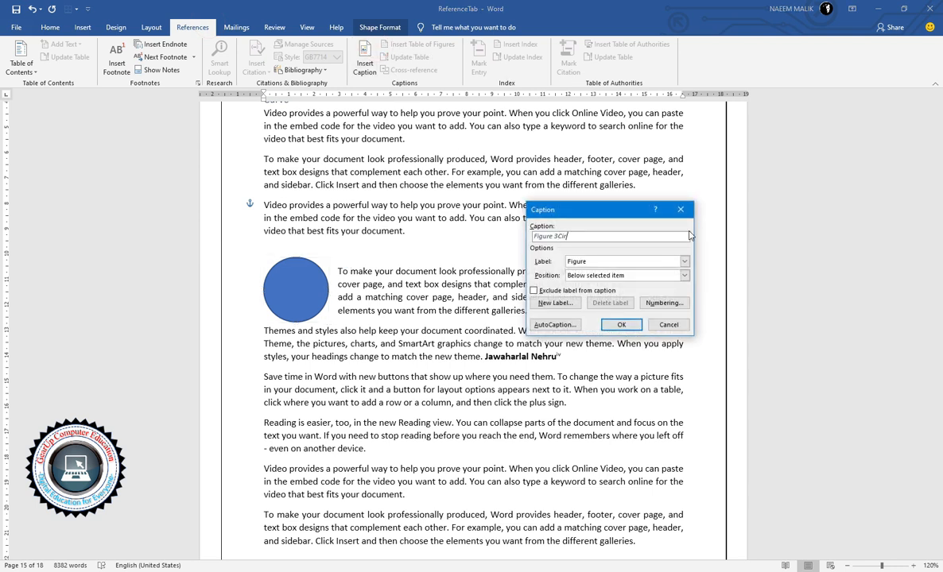
key(Return)
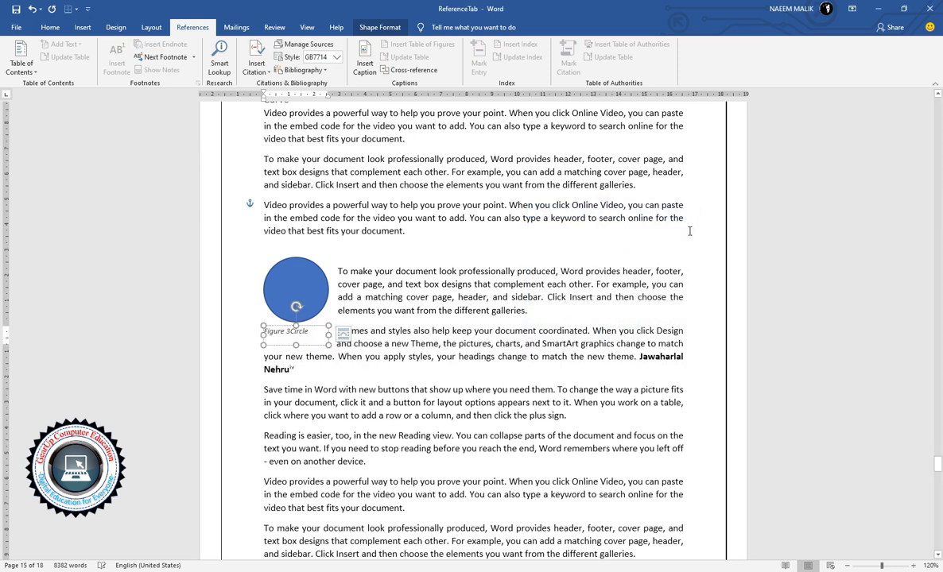
click(437, 236)
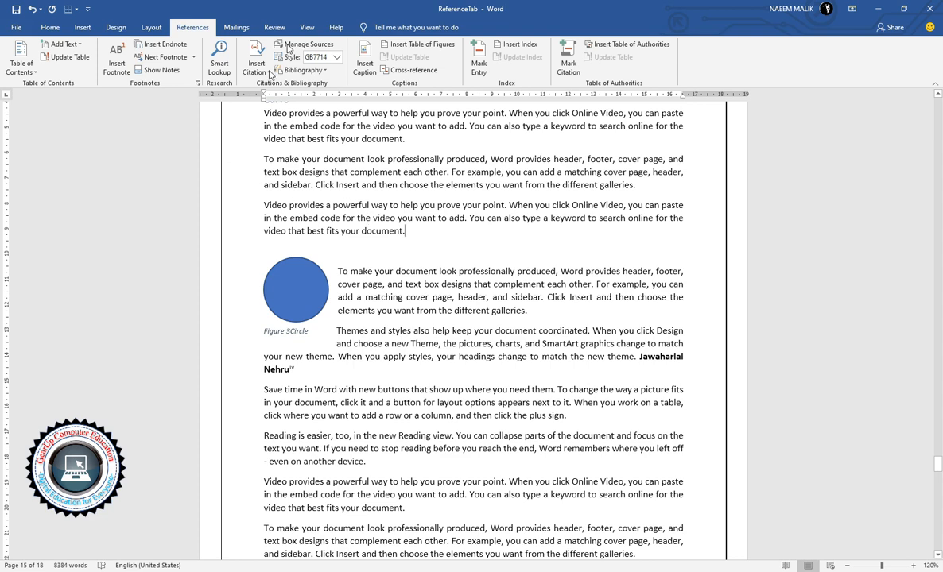
- Add an empty paragraph after the "Themes and styles" paragraph that comes shortly before the next Color Balance heading
scroll(402, 171, down, 20)
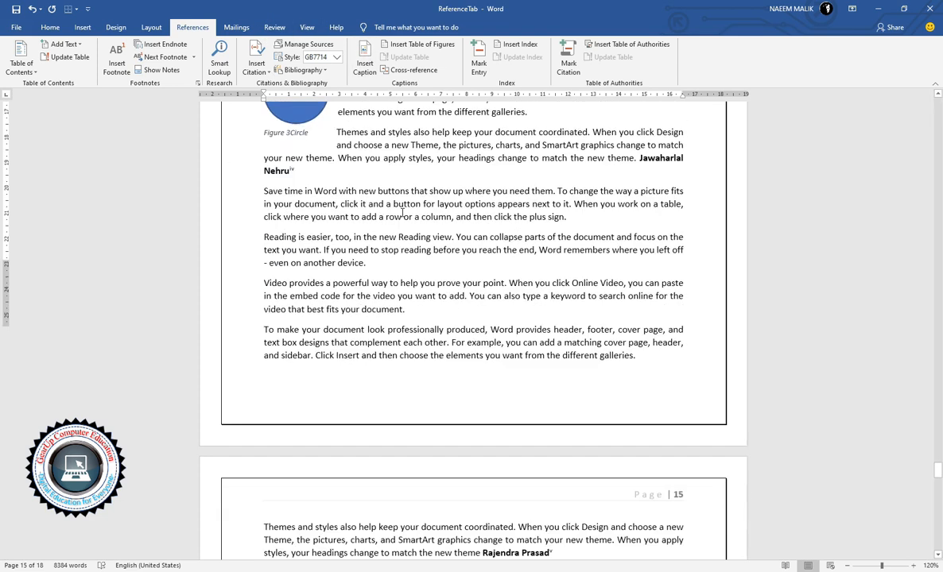
click(500, 183)
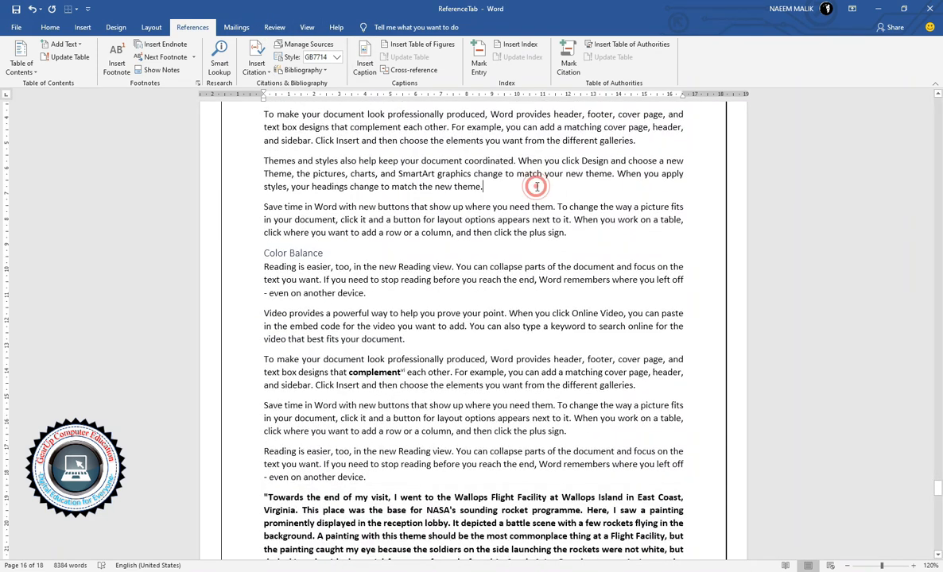
key(Return)
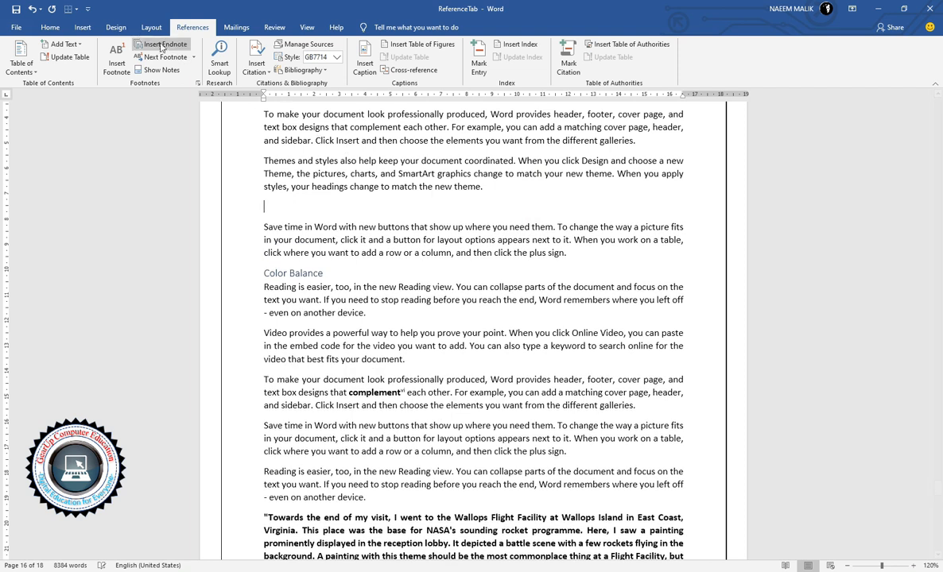
- Insert the built-in Tabular List quick table at the empty paragraph
click(83, 27)
click(97, 59)
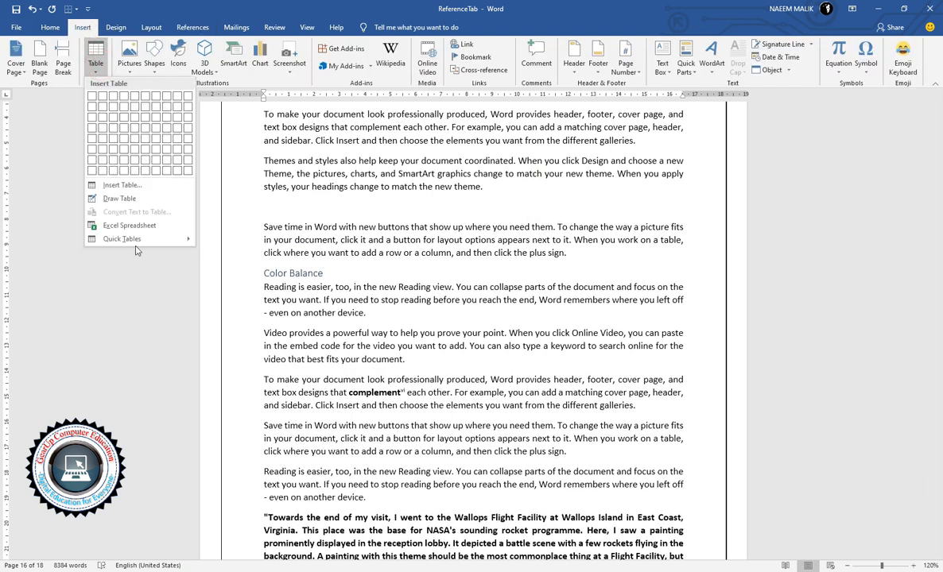
mouse_move(179, 240)
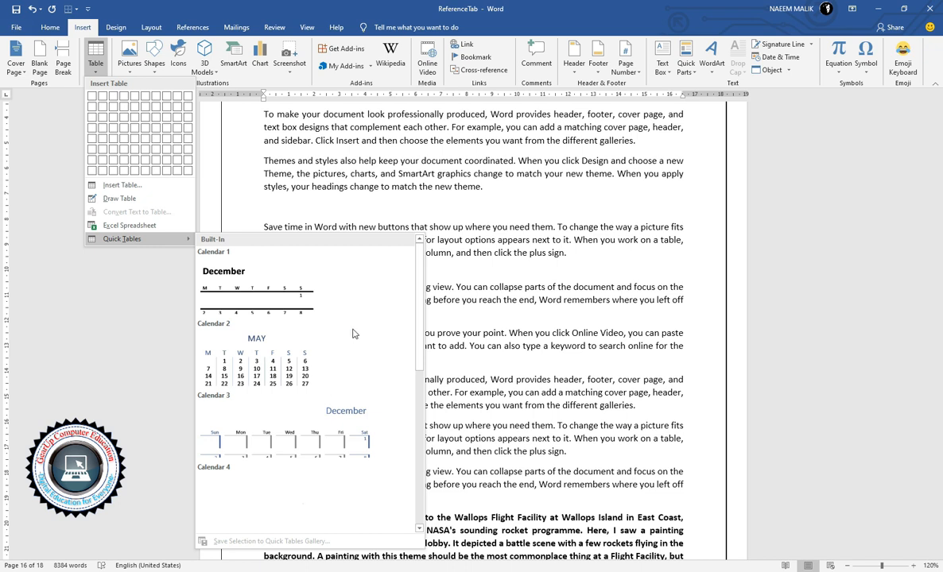
scroll(304, 398, down, 5)
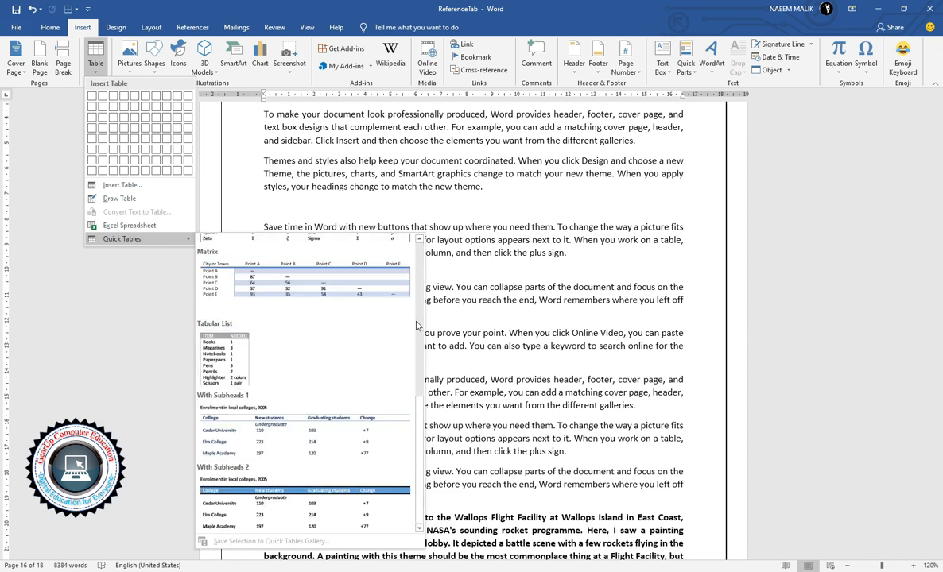
click(241, 364)
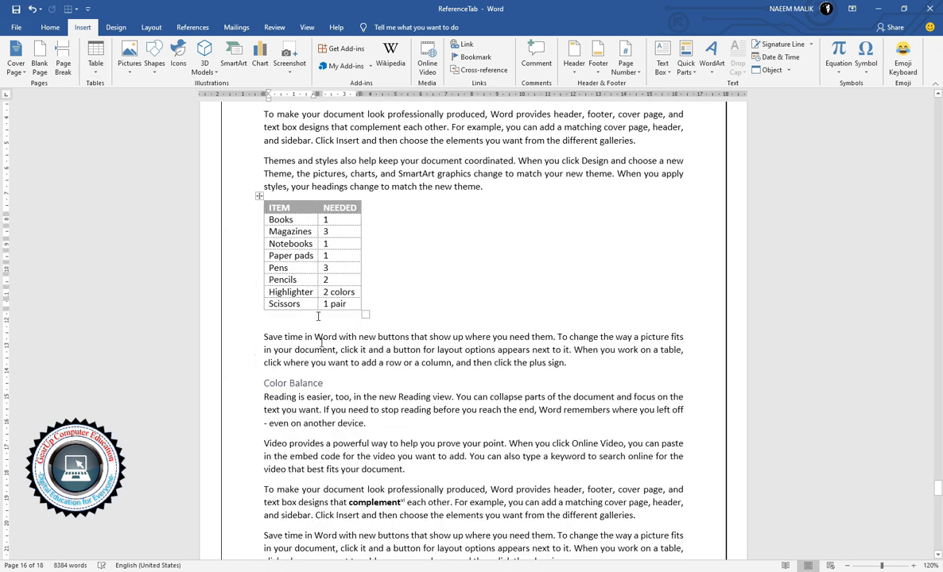
- Insert the caption "Table 1 Item List" above the whole item table, using the Table label
click(259, 196)
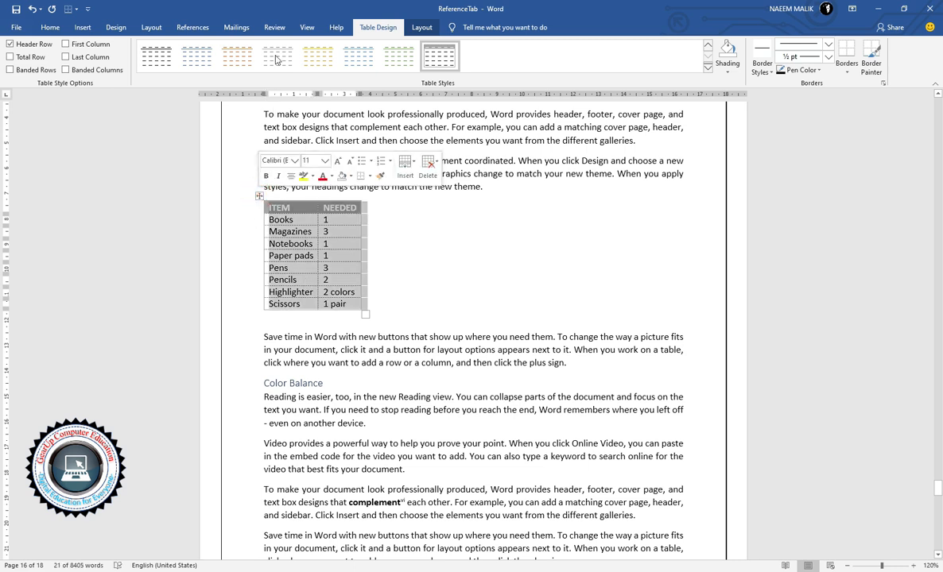
click(192, 27)
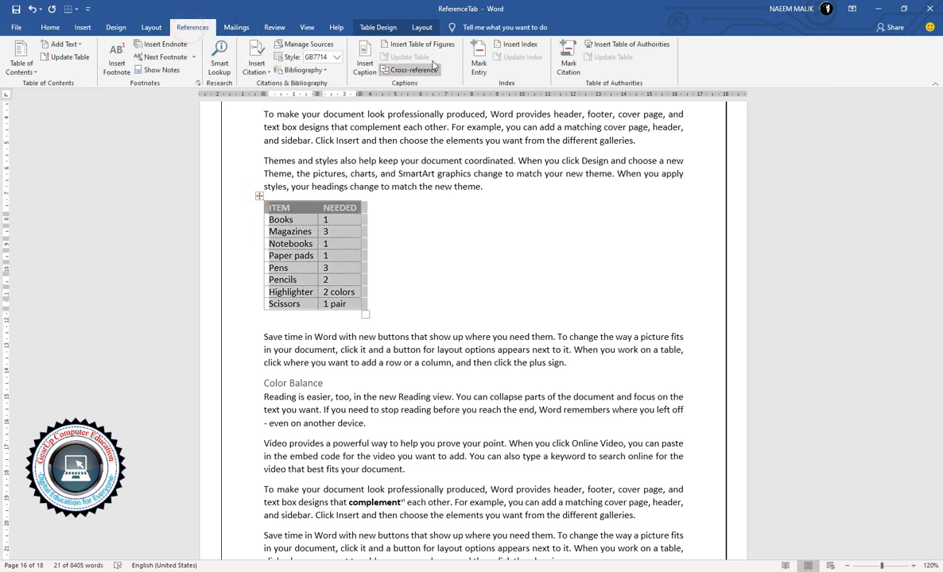
click(365, 64)
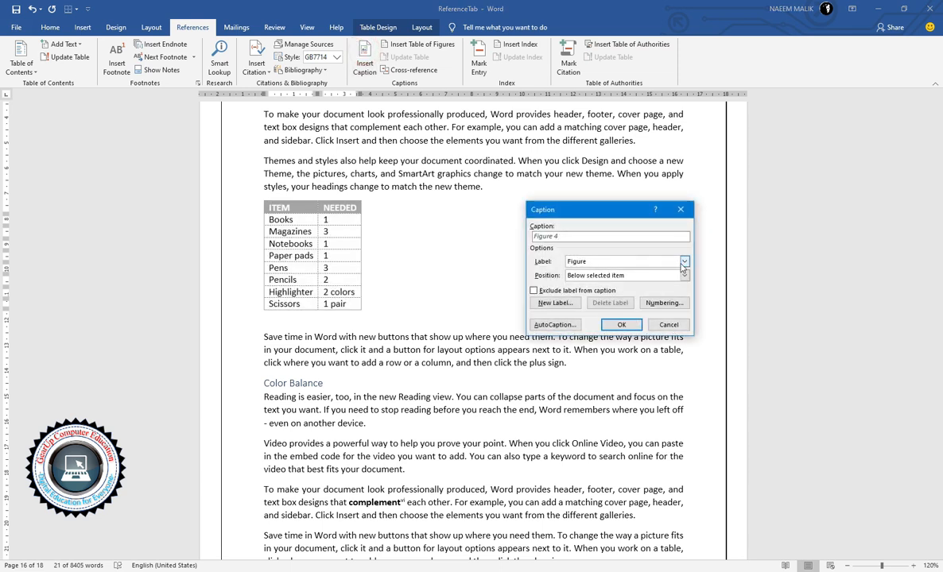
click(684, 261)
click(674, 286)
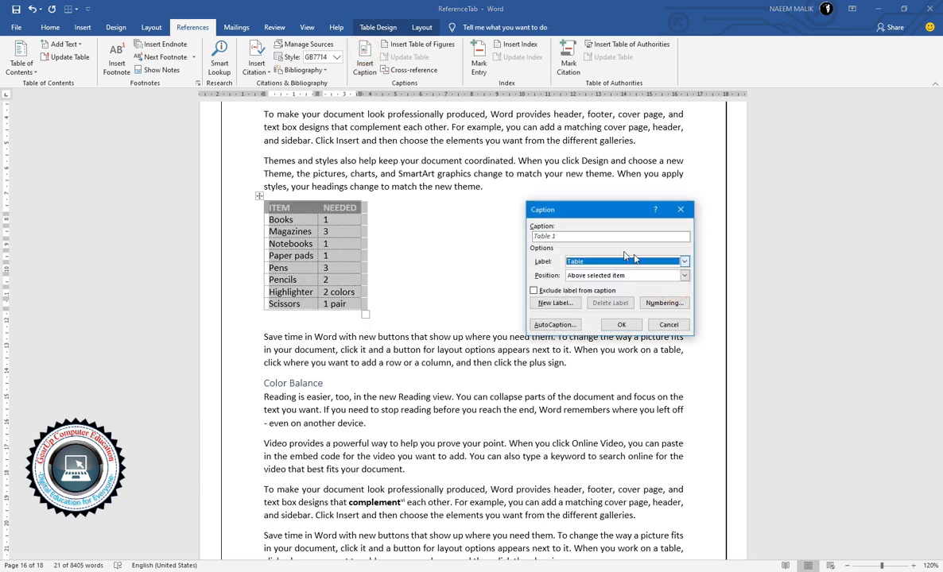
click(597, 232)
click(603, 235)
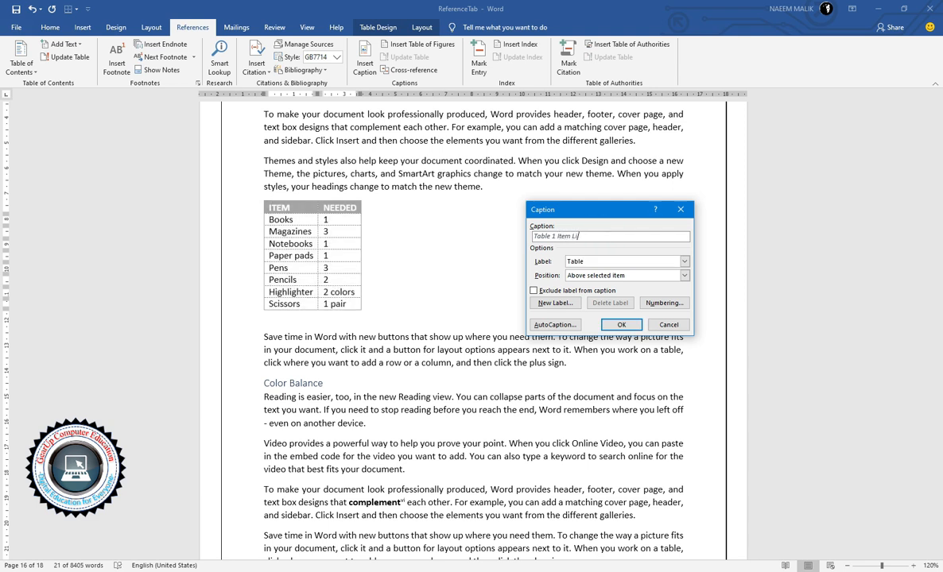
key(Return)
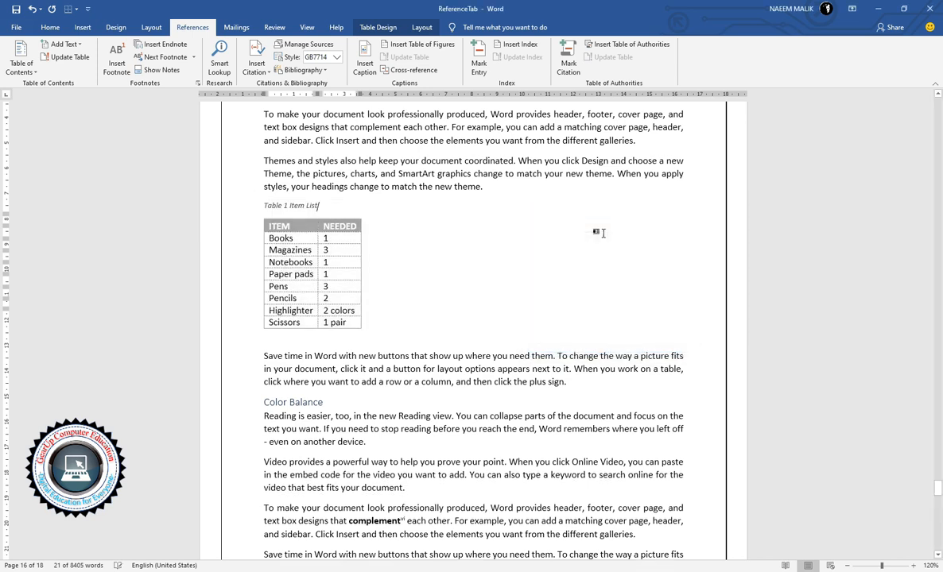
- Add an empty paragraph after the "Themes and styles" paragraph between the (Kalam, 1999) citation and the 'Vardan' quotation
scroll(446, 287, down, 3)
scroll(446, 288, down, 13)
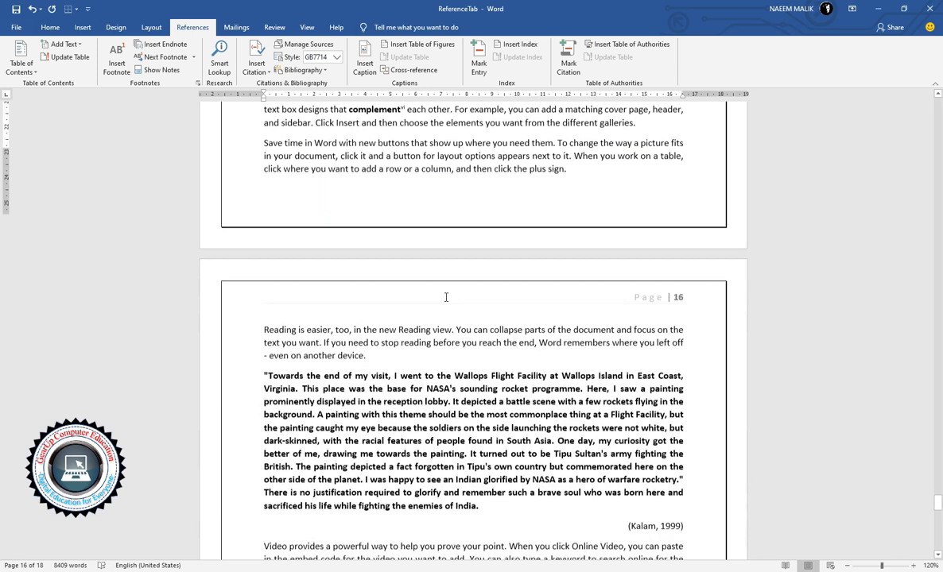
click(504, 275)
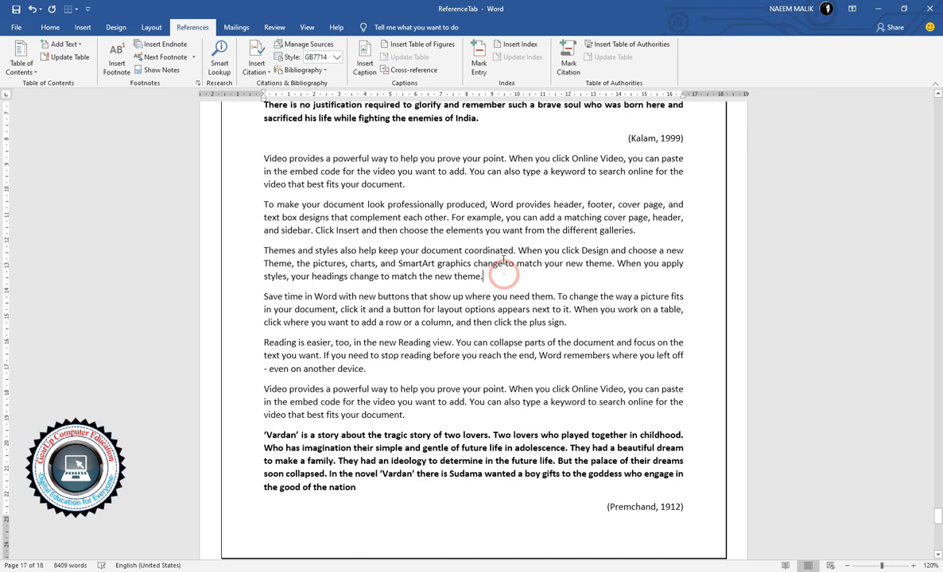
key(Return)
- Insert the built-in With Subheads 1 quick table at the new empty paragraph
click(83, 27)
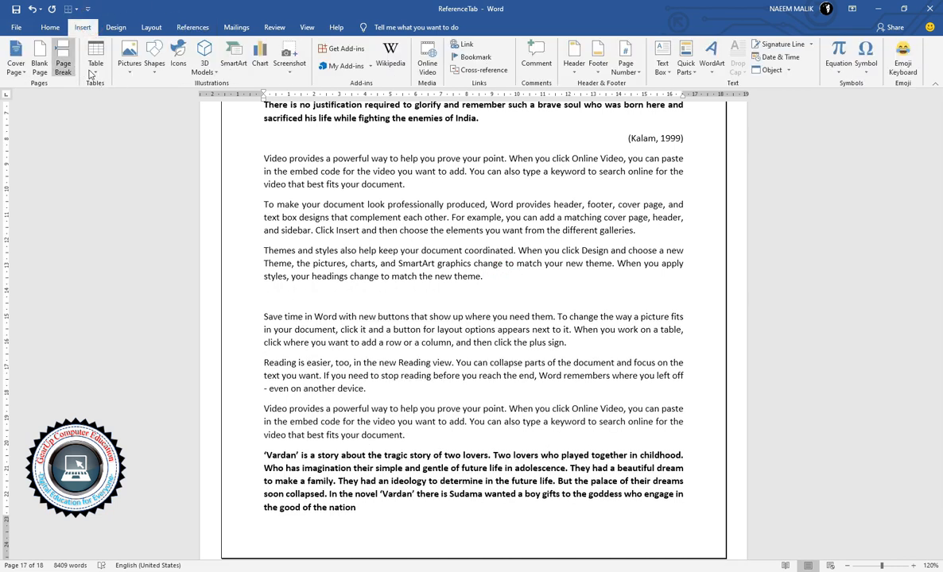
click(96, 64)
click(177, 239)
scroll(301, 361, down, 5)
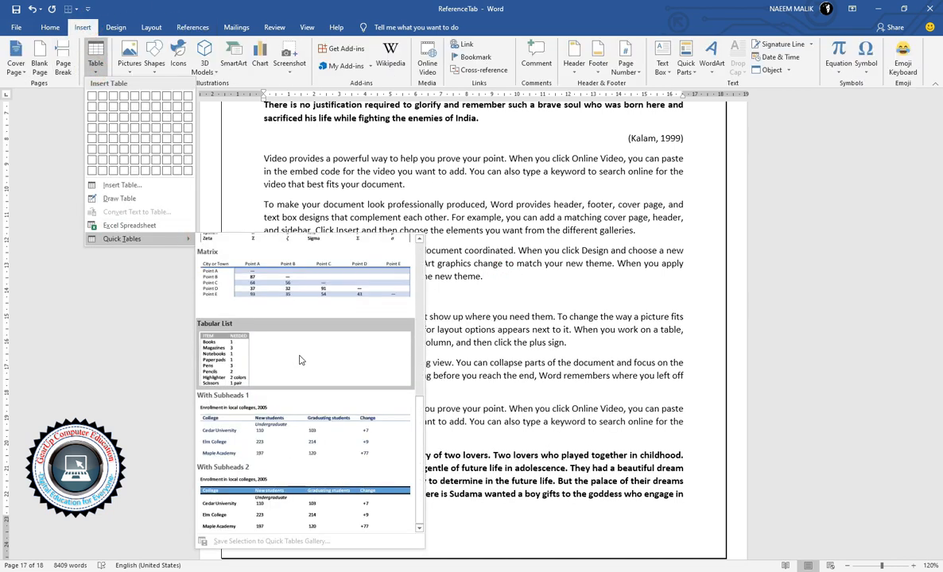
click(306, 435)
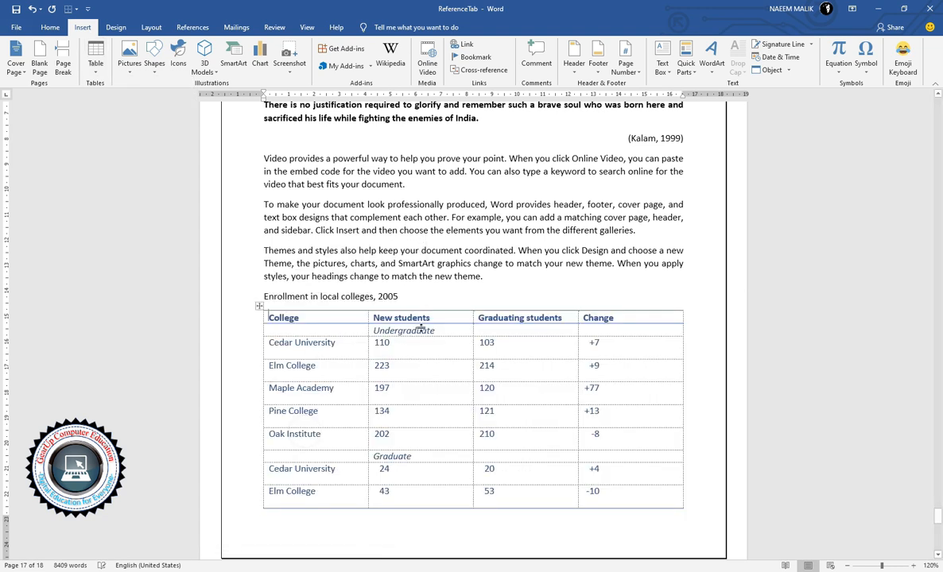
- Copy the title line "Enrollment in local colleges, 2005" above the college table and delete it from the document
click(258, 296)
drag(260, 296, 403, 297)
key(ctrl+c)
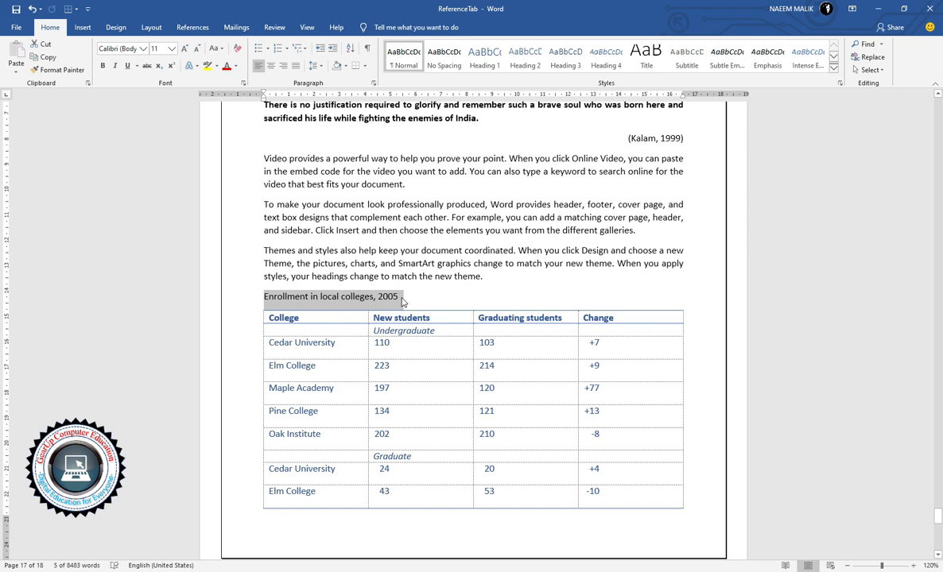
key(Delete)
- Insert the caption "Table 2 Enrollment in local colleges, 2005" above the college table, using the copied title and the Table label
click(259, 306)
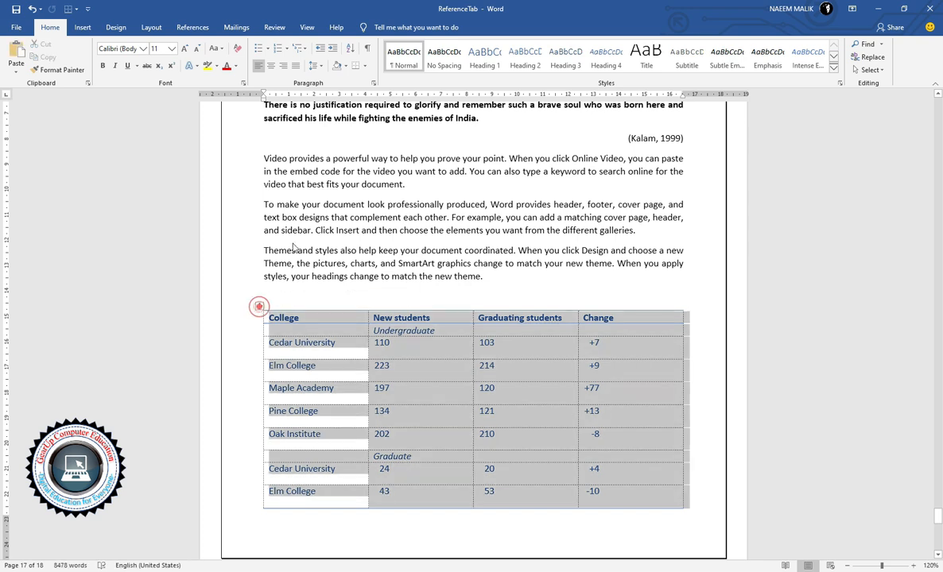
click(192, 29)
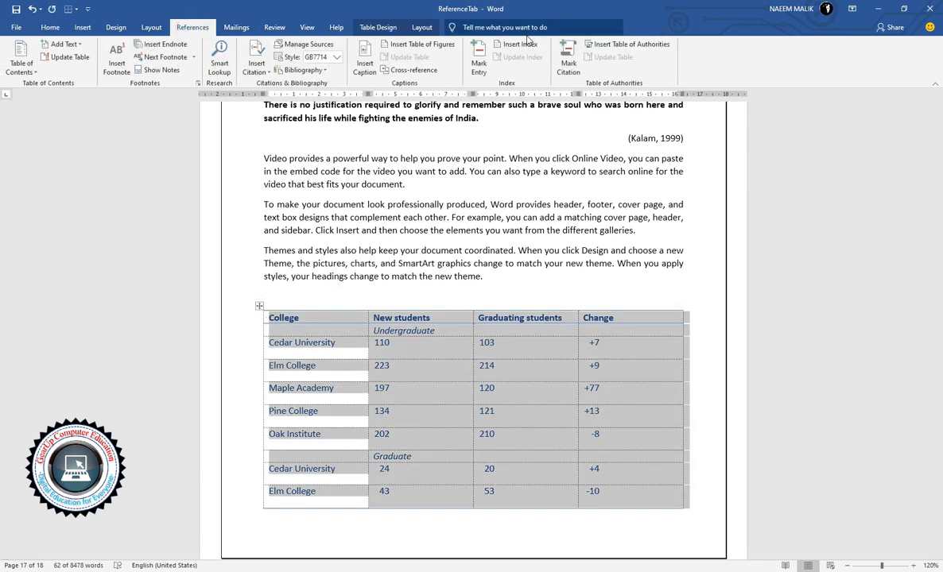
click(371, 57)
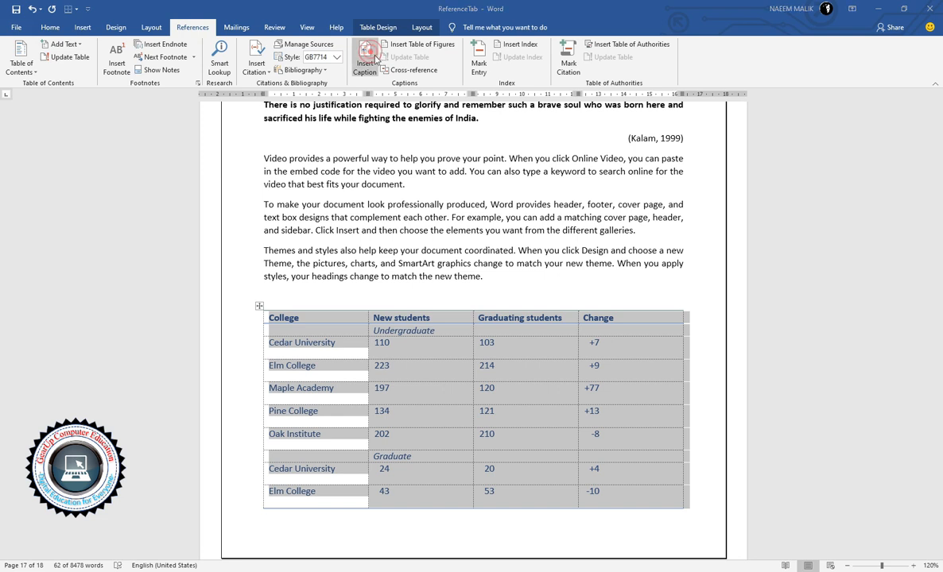
key(ctrl+v)
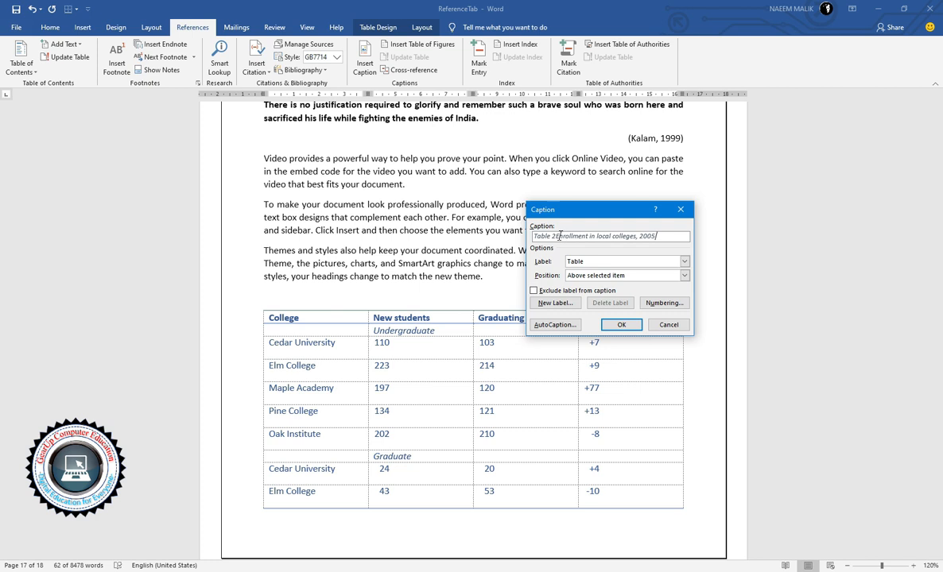
click(558, 236)
click(621, 325)
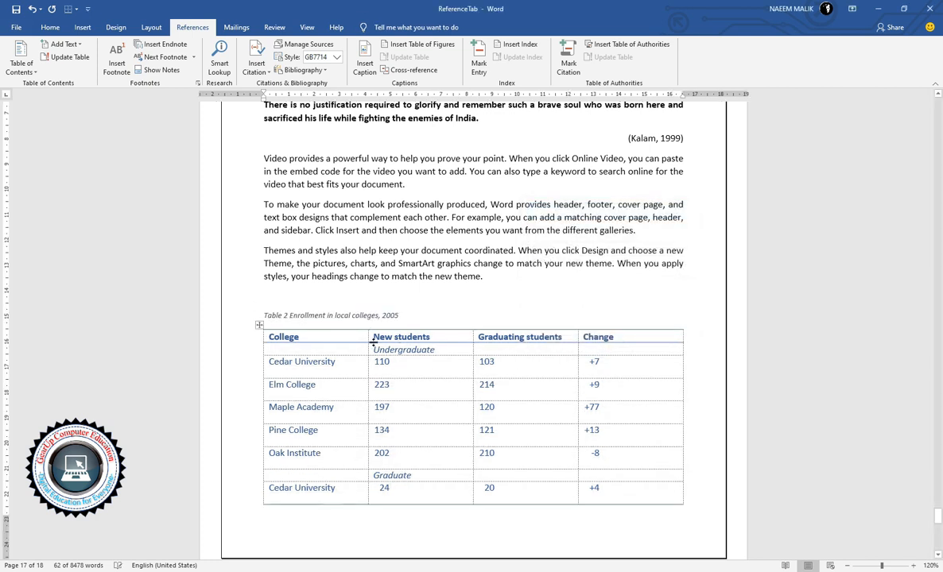
- Remove the empty paragraph above the Table 2 caption of the college enrollment table
click(356, 292)
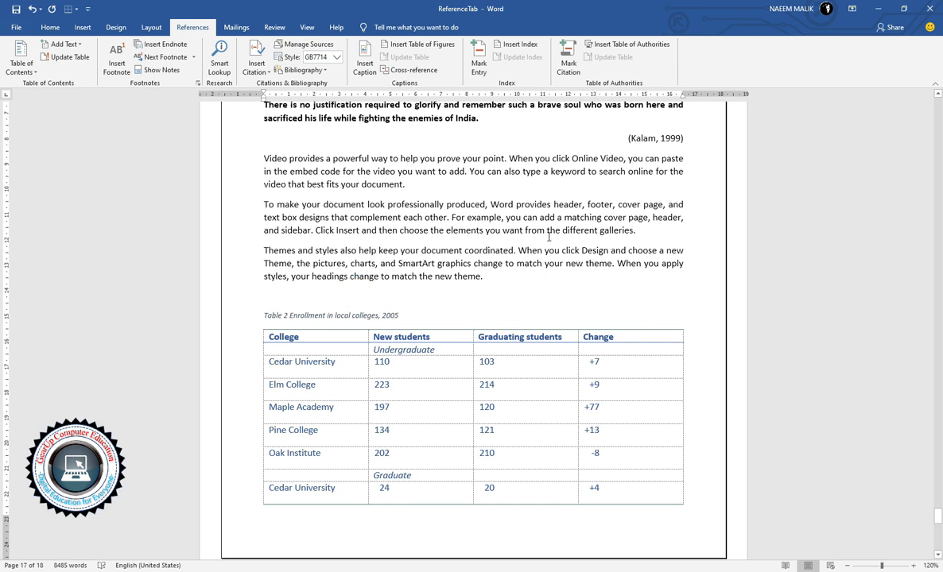
key(BackSpace)
- Insert the built-in Binomial Theorem equation in a new paragraph after the "Reading is easier" paragraph below the college table
scroll(499, 288, down, 10)
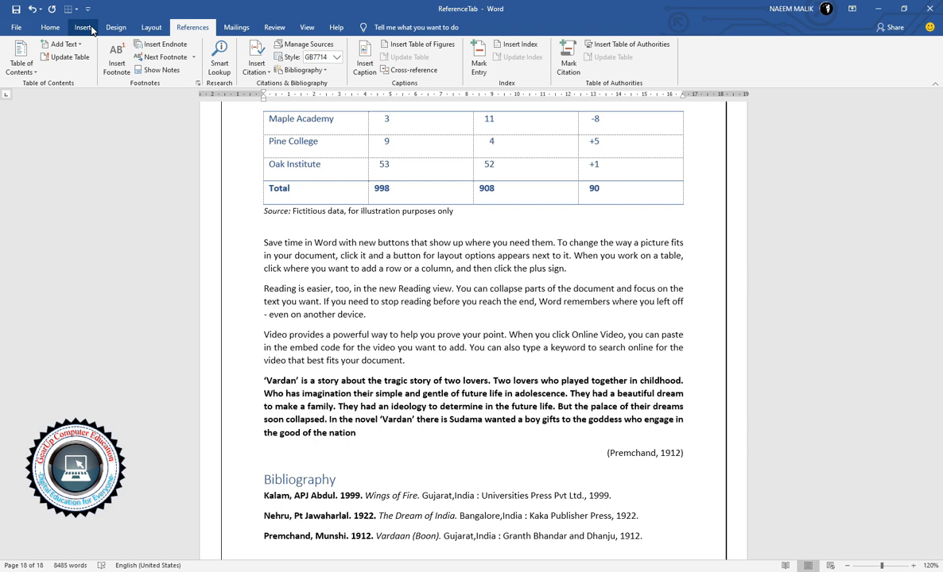
scroll(573, 337, up, 5)
scroll(504, 345, down, 4)
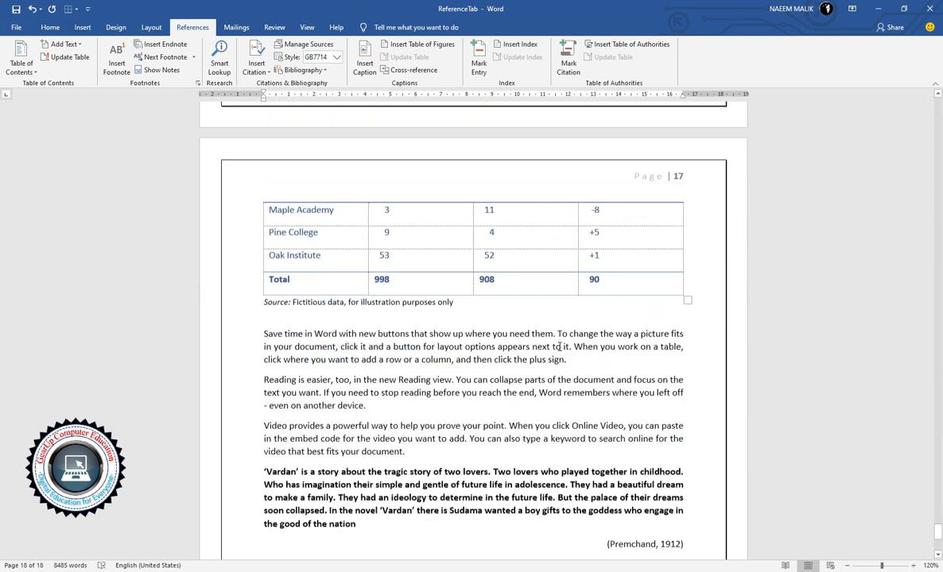
click(504, 345)
key(Return)
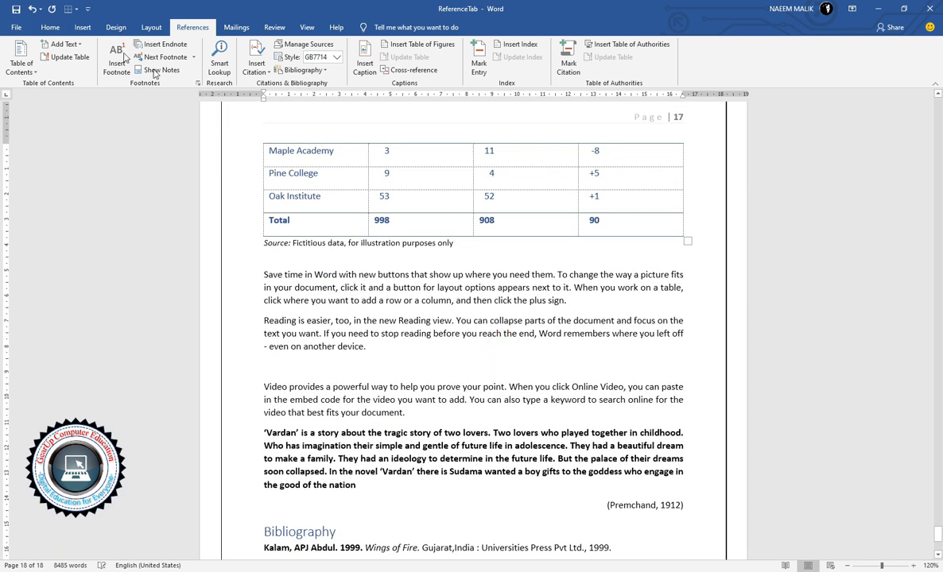
click(83, 27)
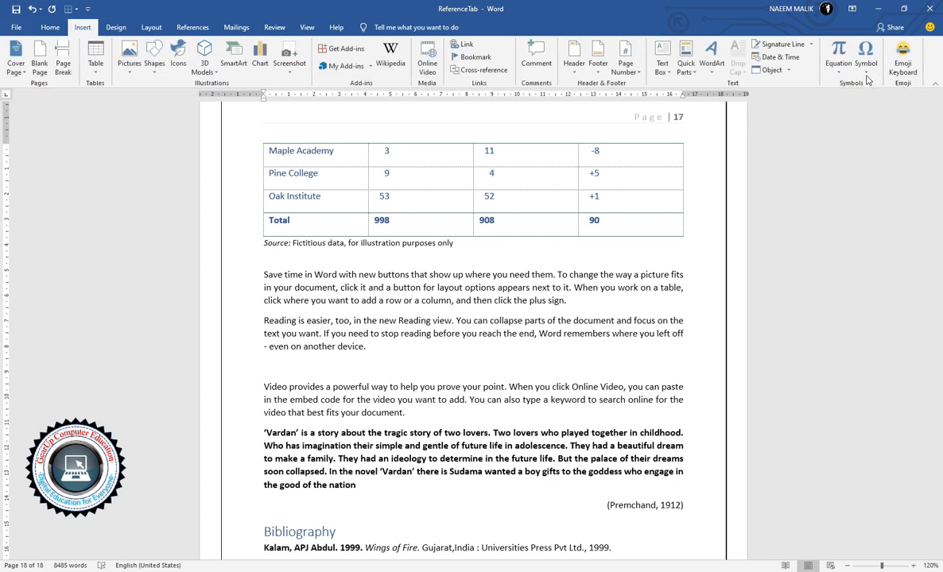
click(840, 72)
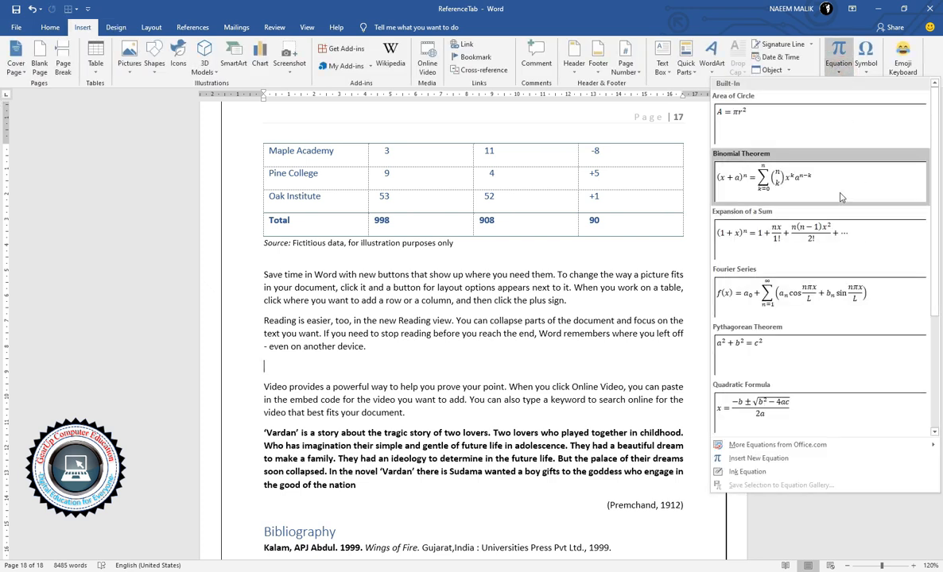
click(771, 181)
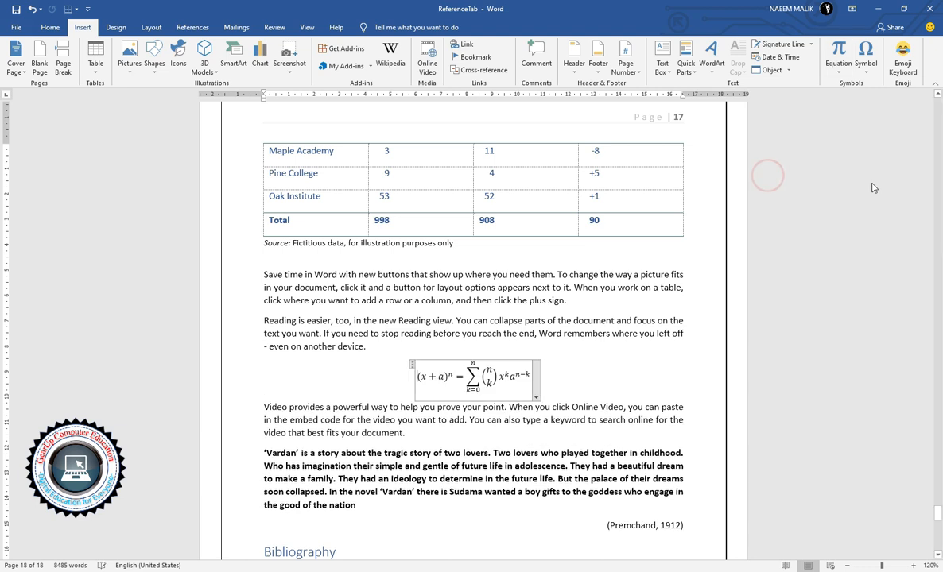
- Caption the binomial equation "Equation 1 Binomial Theorem", using the Equation label and placing it above the selected item
click(411, 365)
click(192, 27)
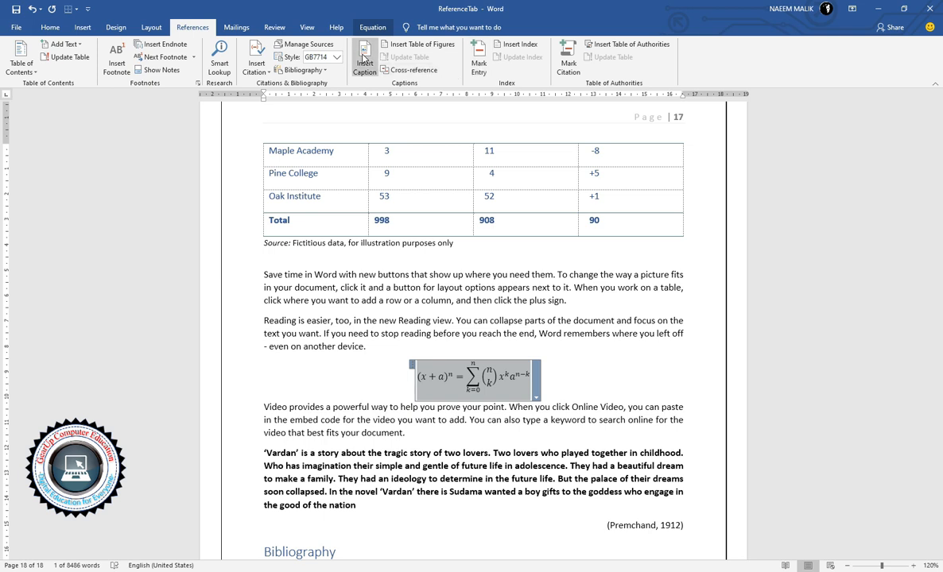
click(364, 59)
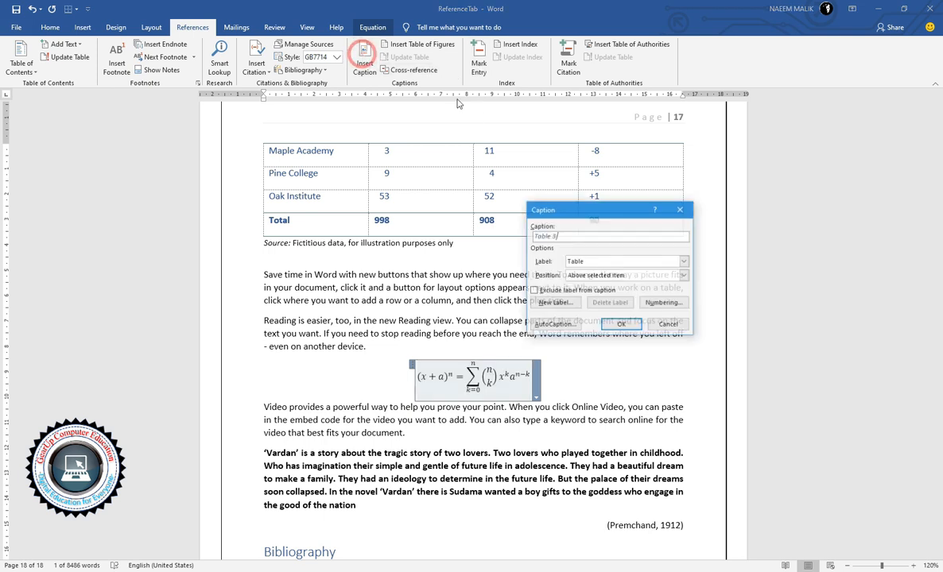
click(605, 262)
click(670, 268)
click(580, 237)
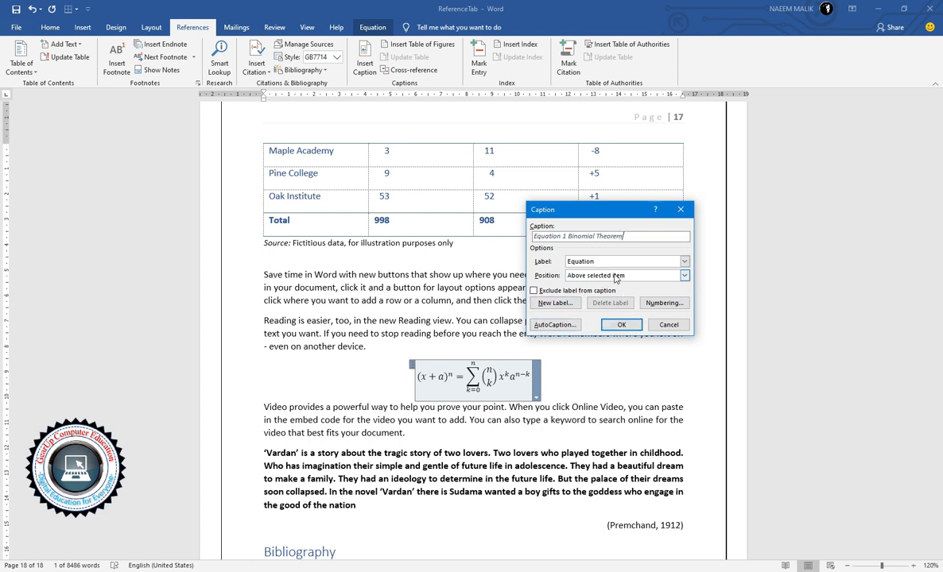
click(621, 323)
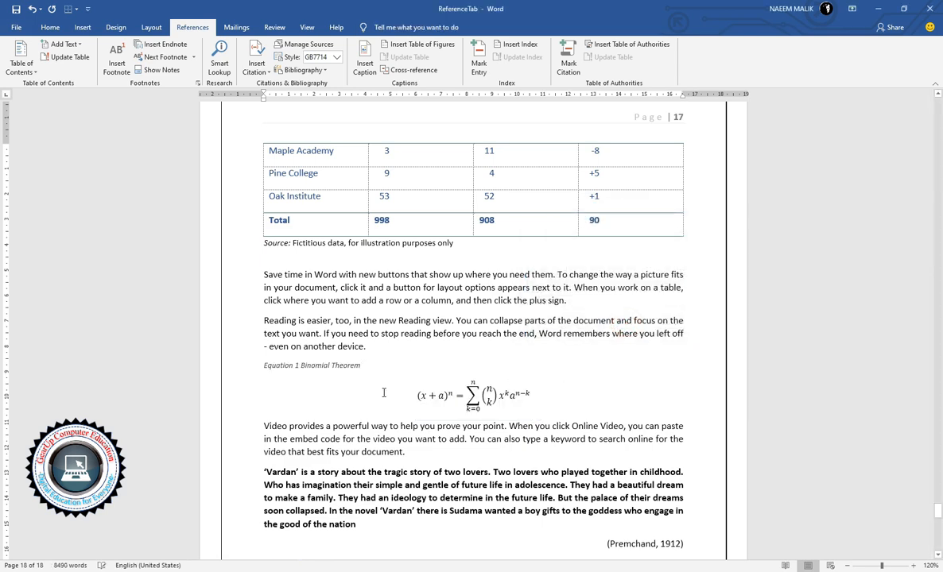
- Insert a table of figures for the Equation caption label in the empty paragraph after the bibliography
scroll(500, 411, down, 8)
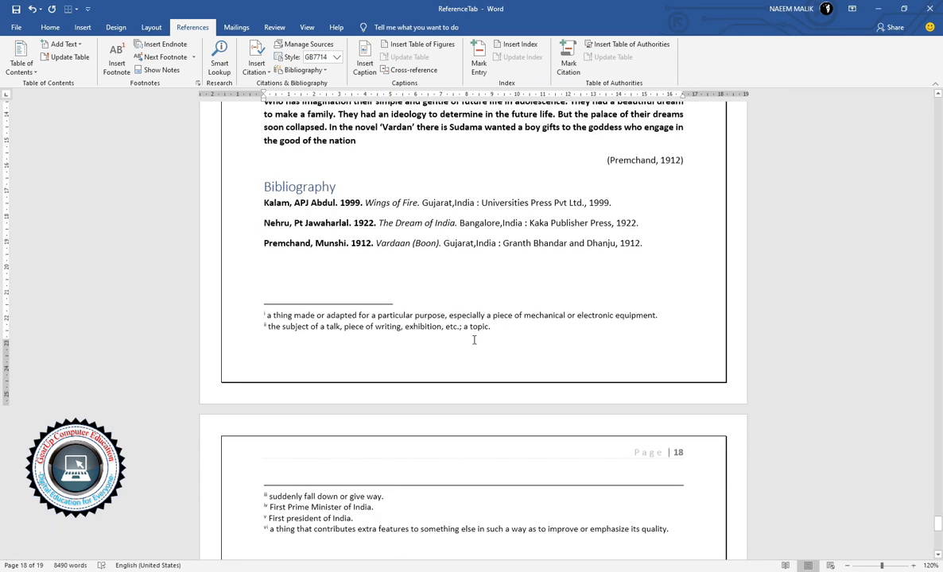
scroll(549, 239, up, 5)
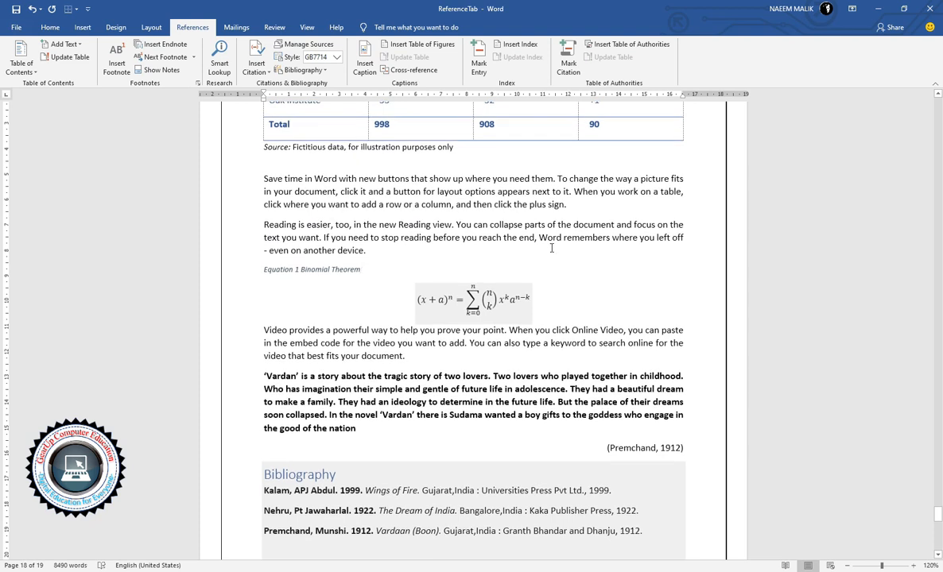
scroll(624, 282, up, 7)
scroll(623, 284, up, 9)
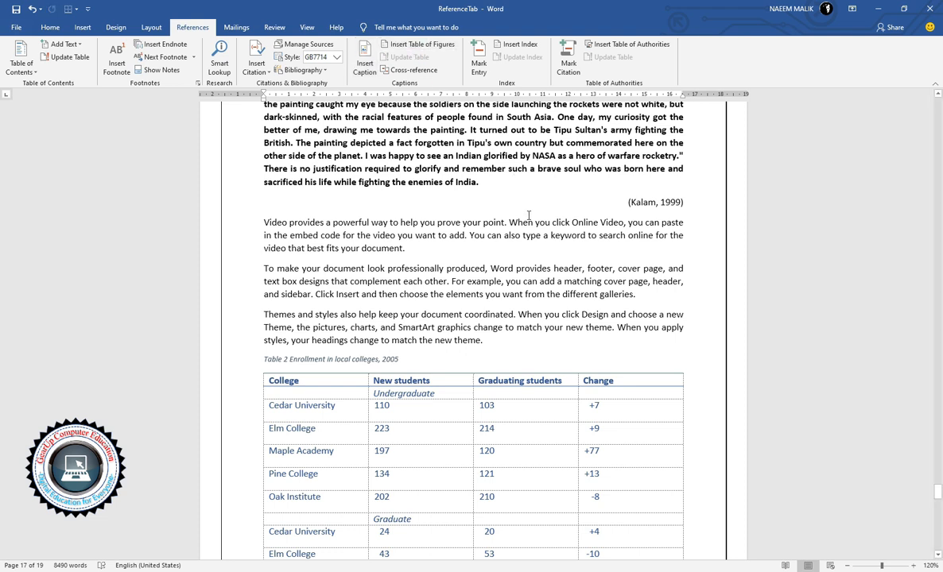
scroll(528, 215, down, 3)
scroll(528, 215, down, 20)
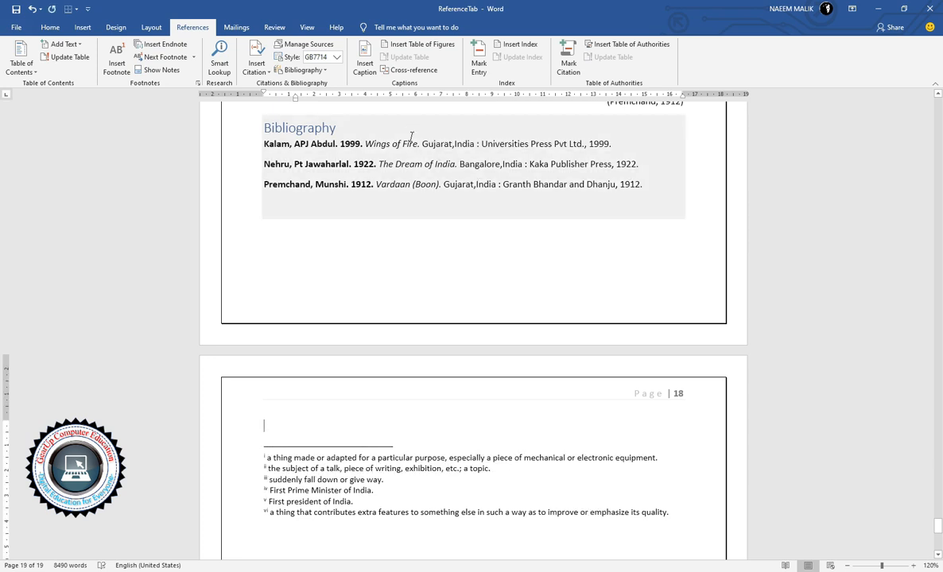
click(434, 51)
drag(463, 153, 540, 81)
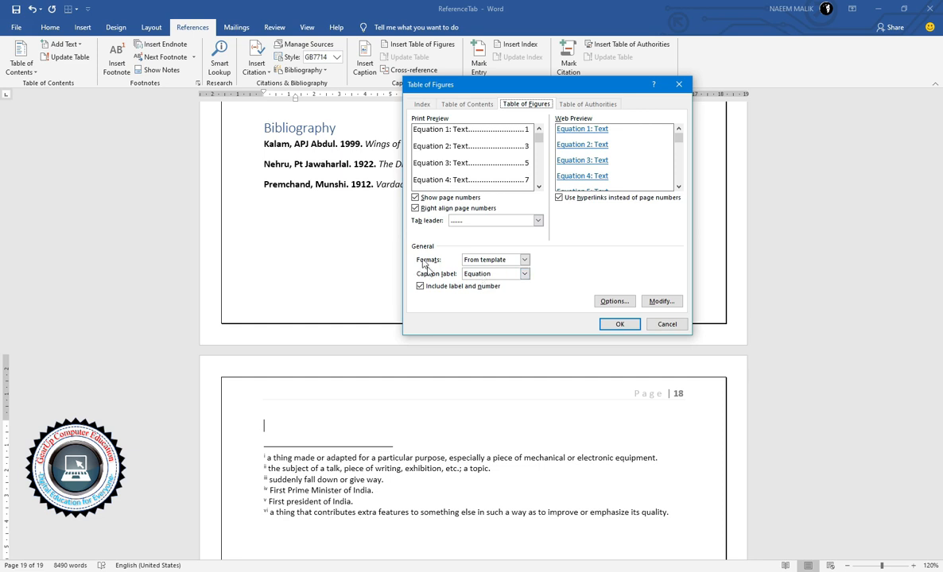
click(525, 273)
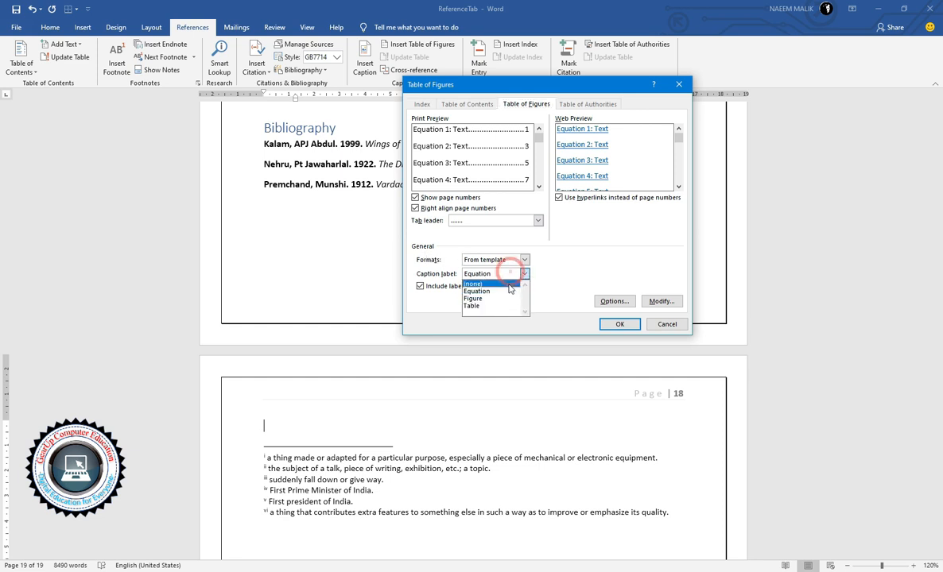
click(507, 290)
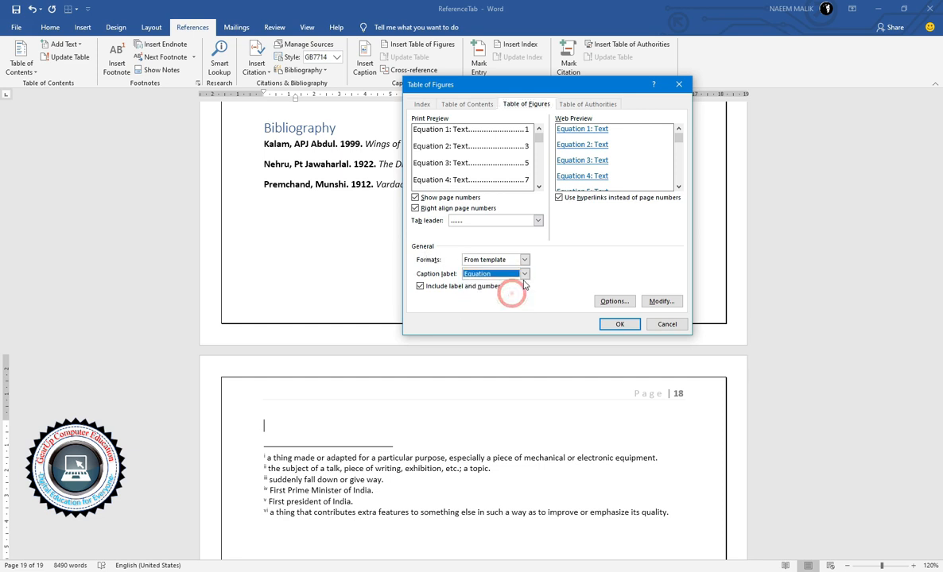
click(617, 324)
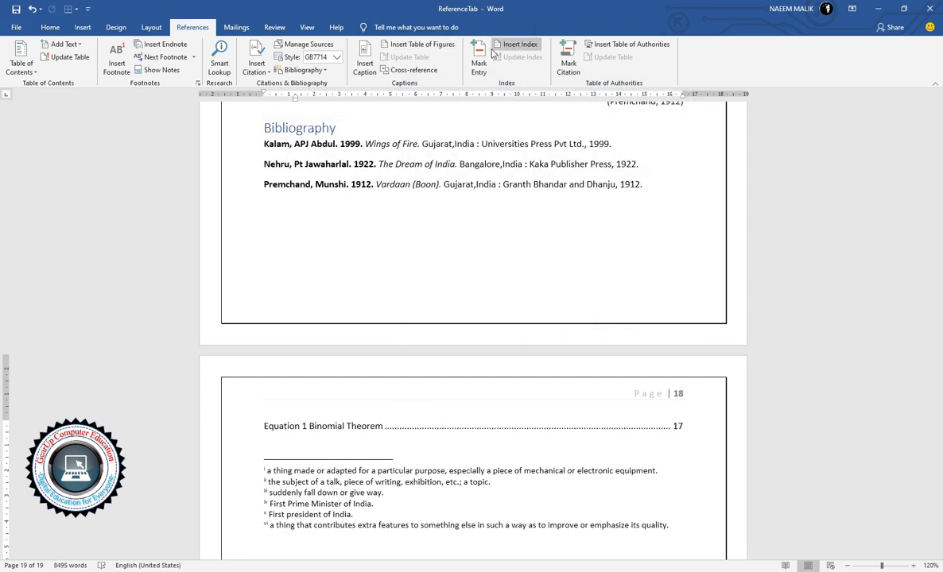
- Insert a second table of figures for the Figure caption label below the equation list
click(409, 46)
click(484, 273)
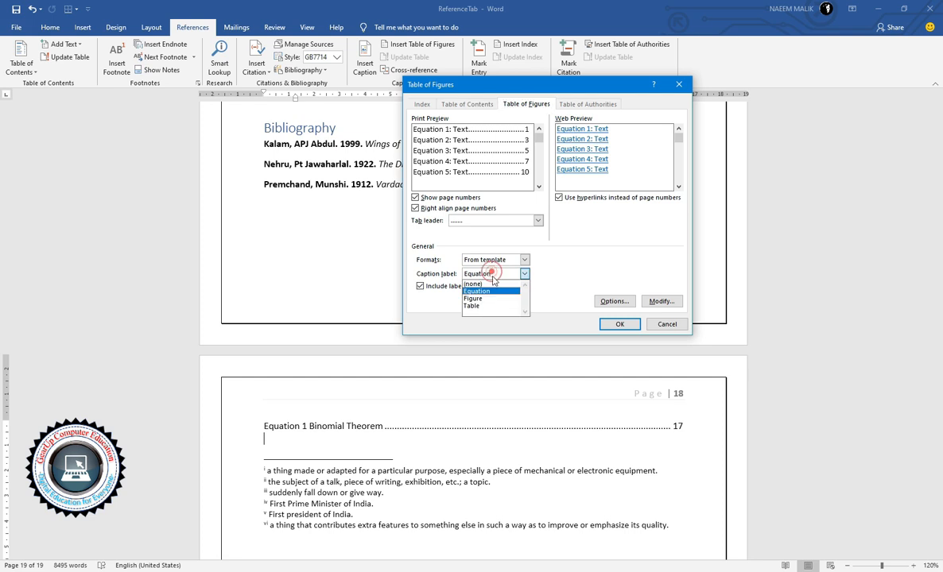
click(477, 294)
click(604, 326)
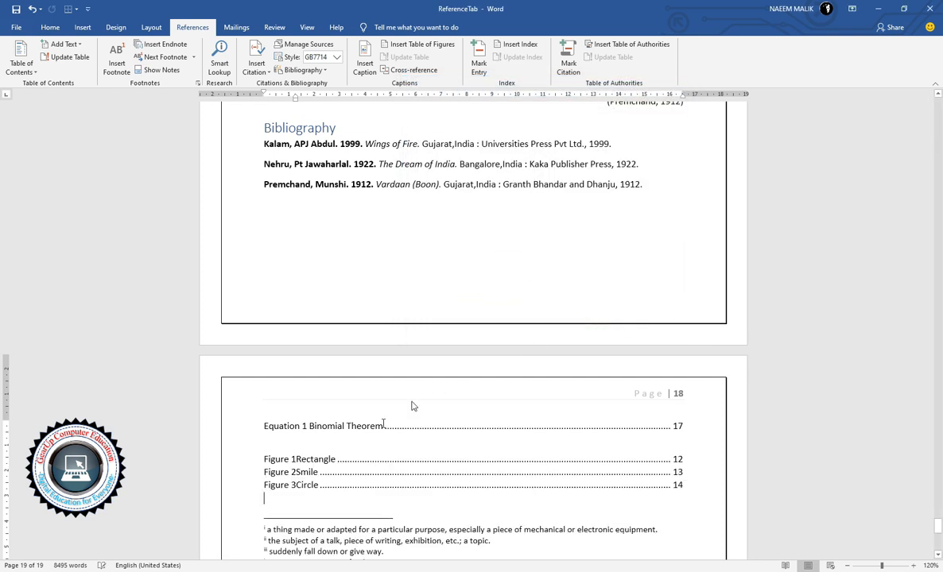
- Insert a third table of figures for the Table caption label below the list of figures
click(417, 45)
click(487, 274)
click(477, 301)
click(621, 324)
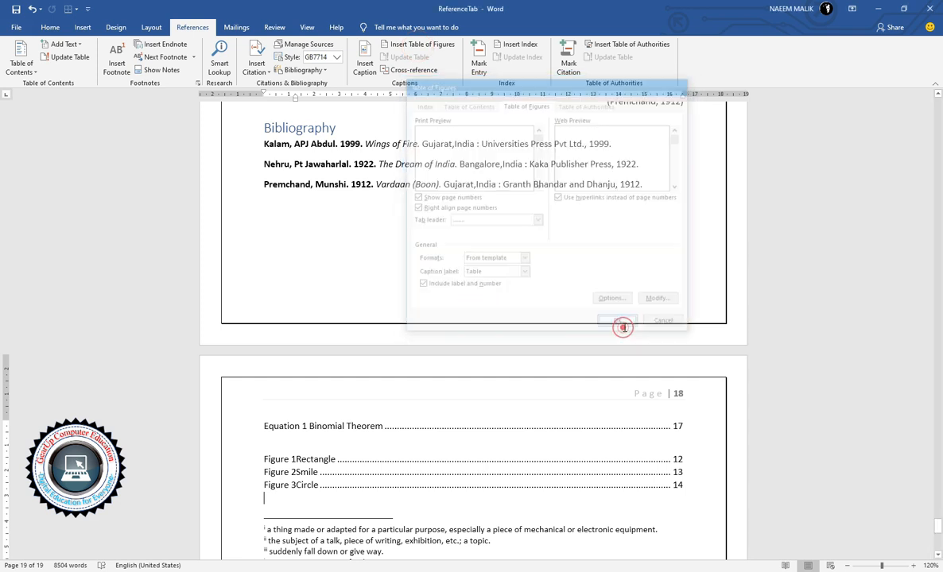
- Follow the Figure 1 Rectangle entry to its caption in the document and return to the lists
scroll(444, 401, down, 3)
scroll(475, 383, up, 1)
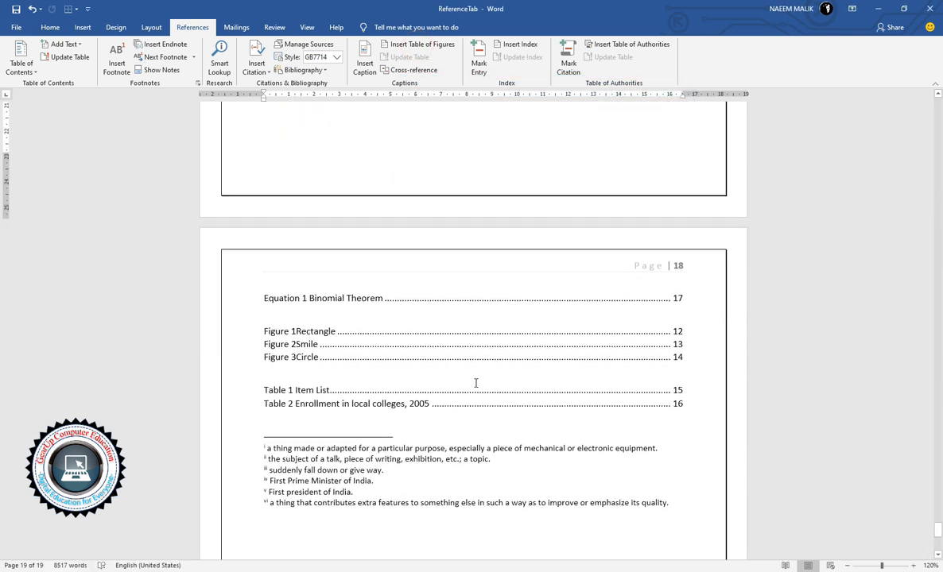
click(412, 334)
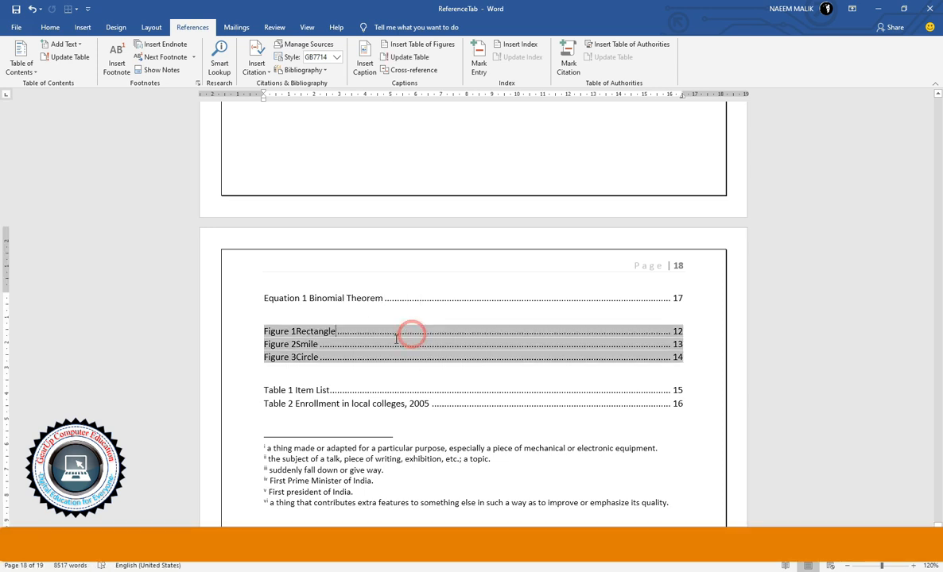
ctrl+click(318, 337)
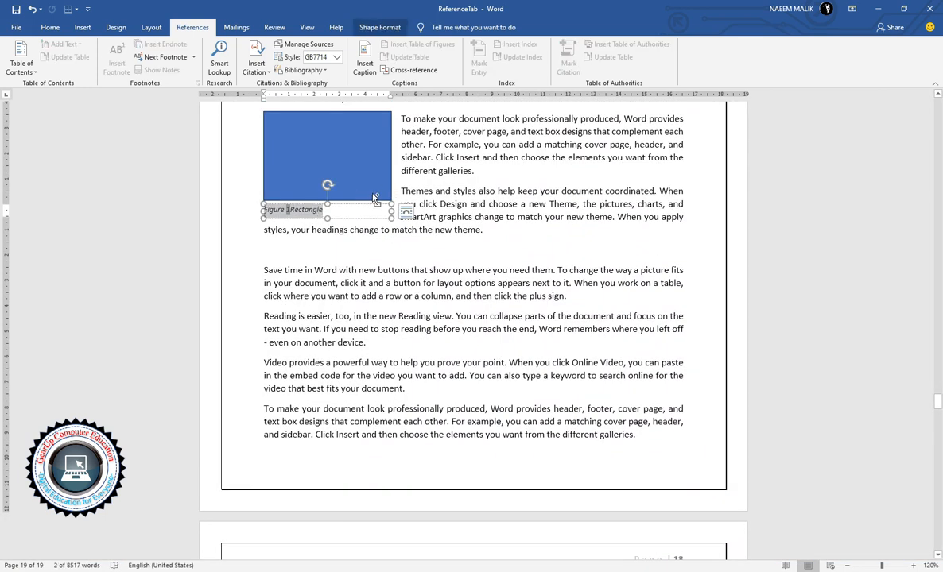
key(shift+F5)
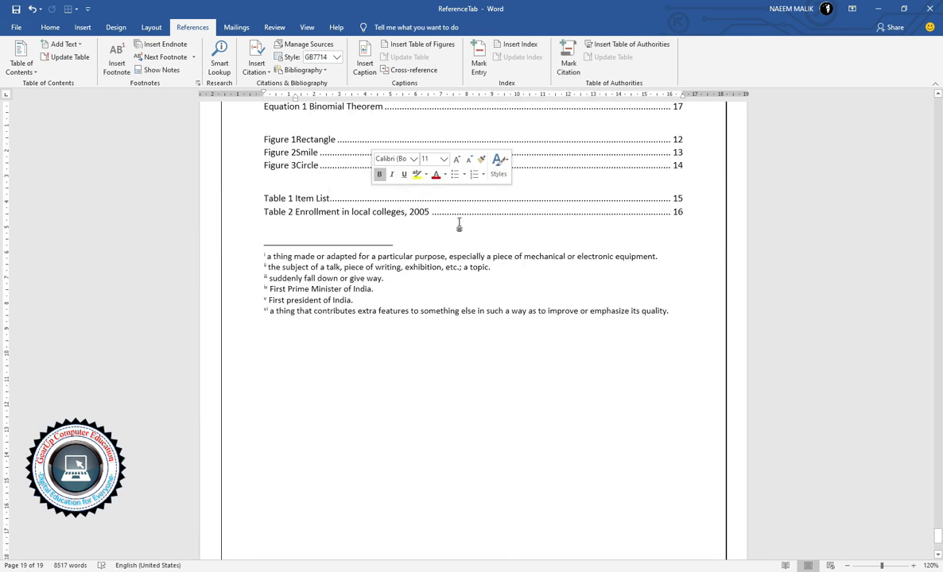
- Try to redefine the list of figures with the From template format, a dotted tab leader and the Figure caption label
scroll(458, 226, up, 2)
click(413, 209)
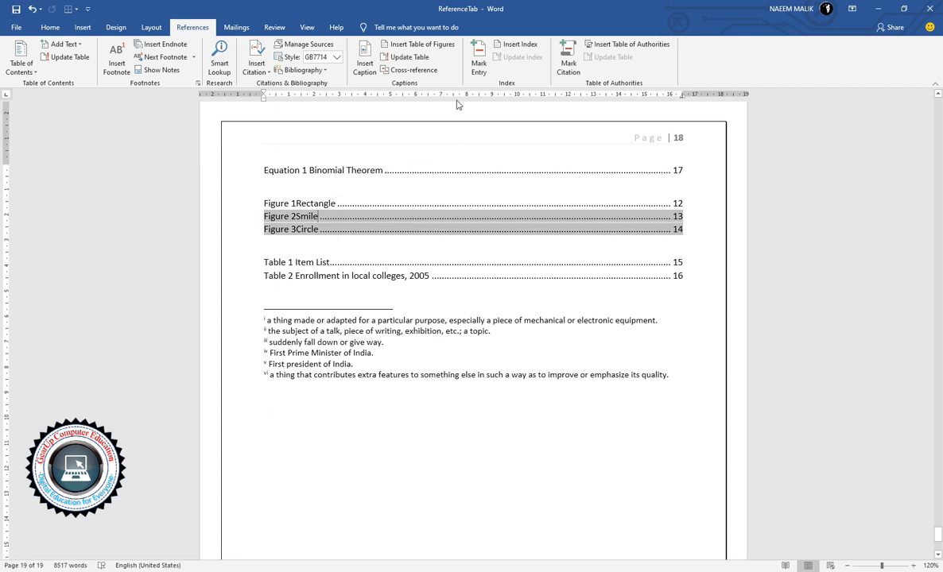
click(419, 48)
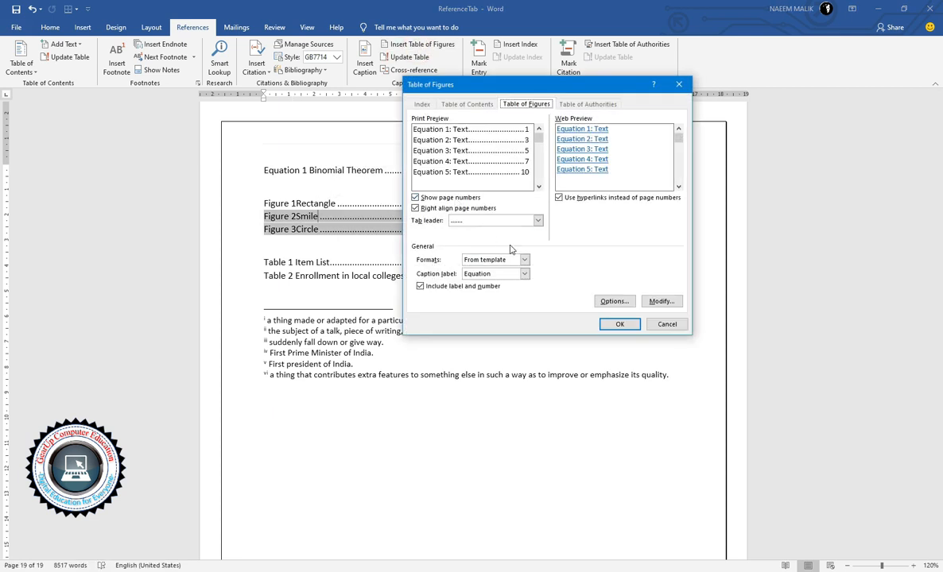
click(497, 222)
click(493, 256)
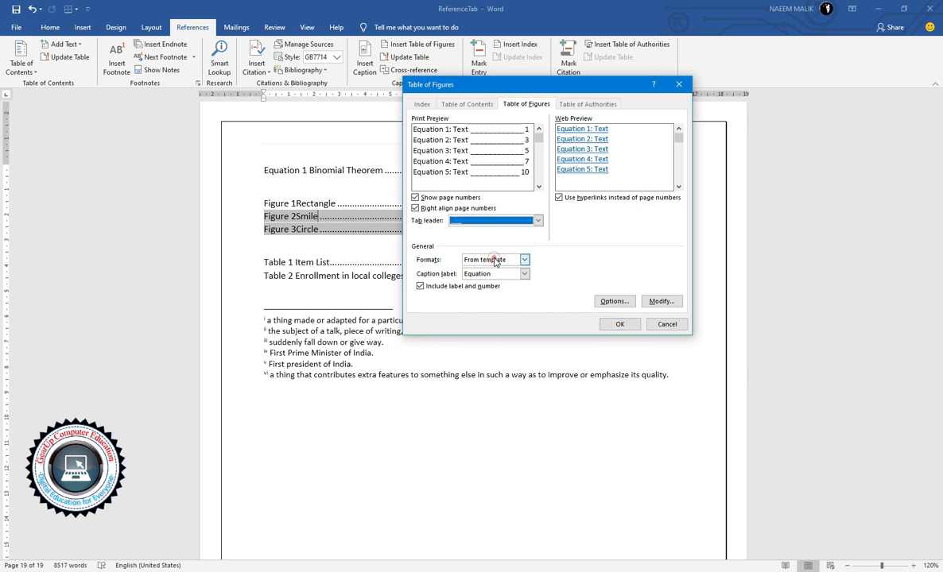
click(513, 260)
click(509, 260)
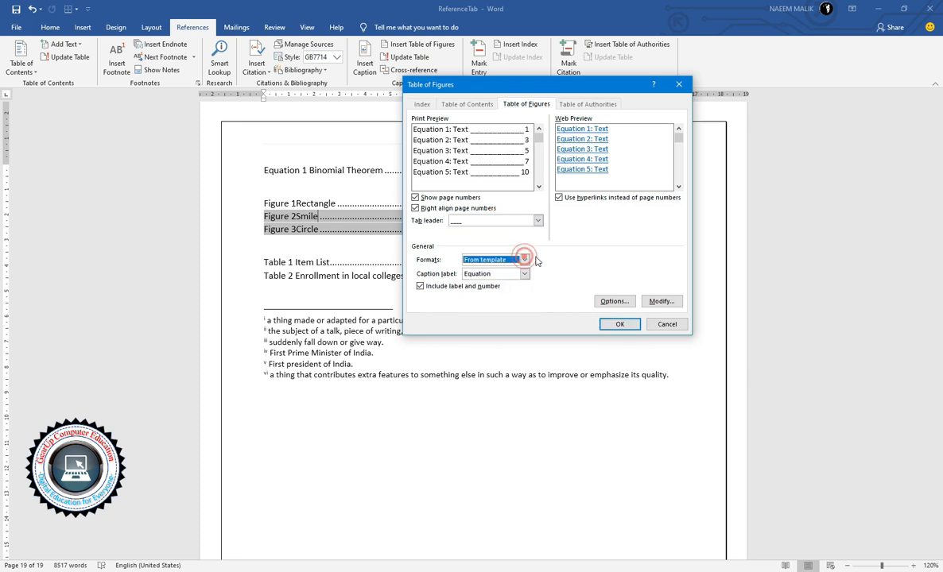
click(498, 259)
click(585, 267)
click(525, 273)
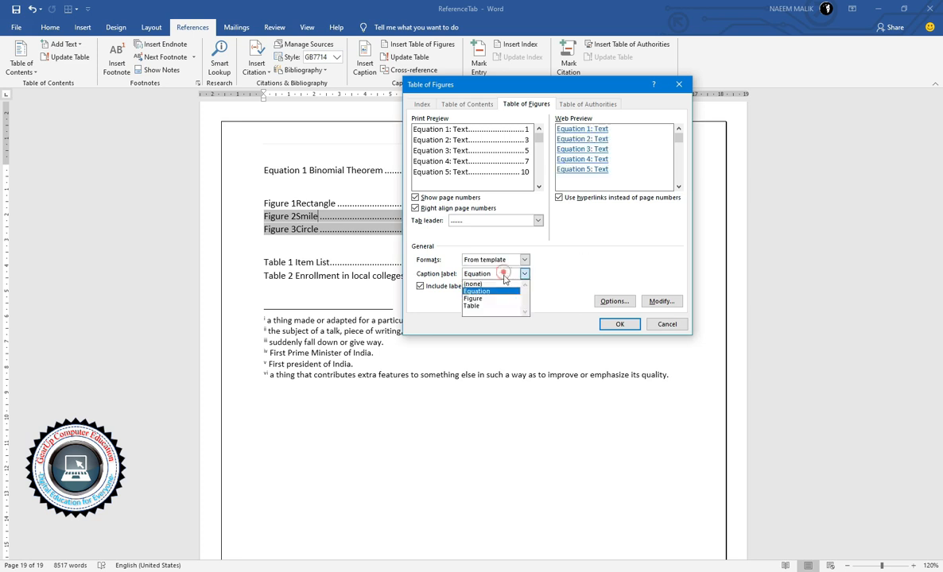
click(507, 299)
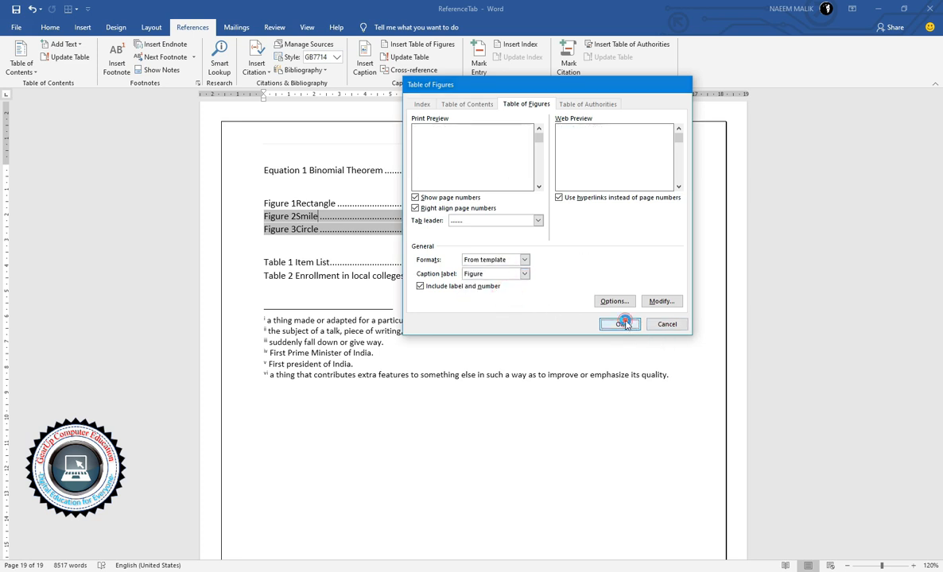
click(620, 324)
click(452, 323)
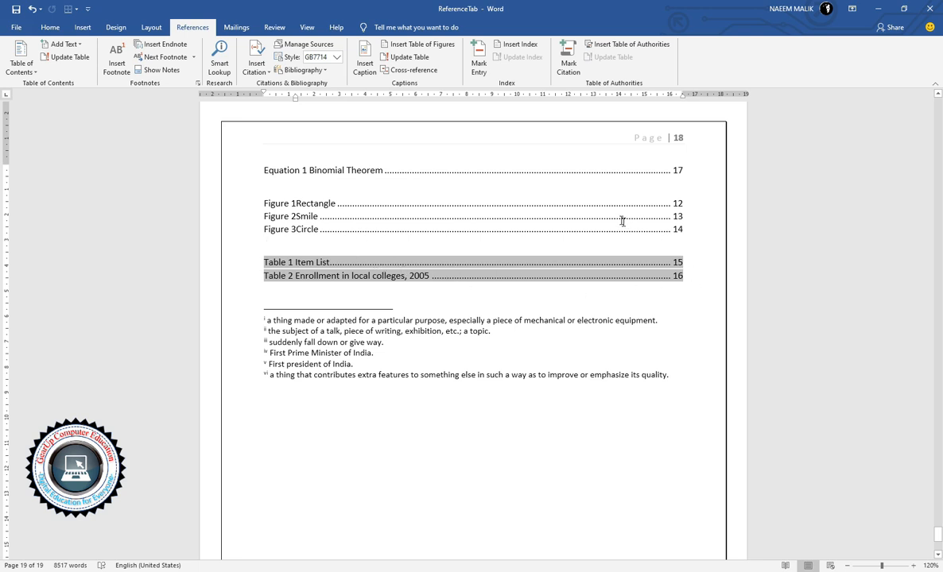
- Delete the equation, figure and table lists above the endnotes on the last page
drag(692, 280, 266, 166)
key(Delete)
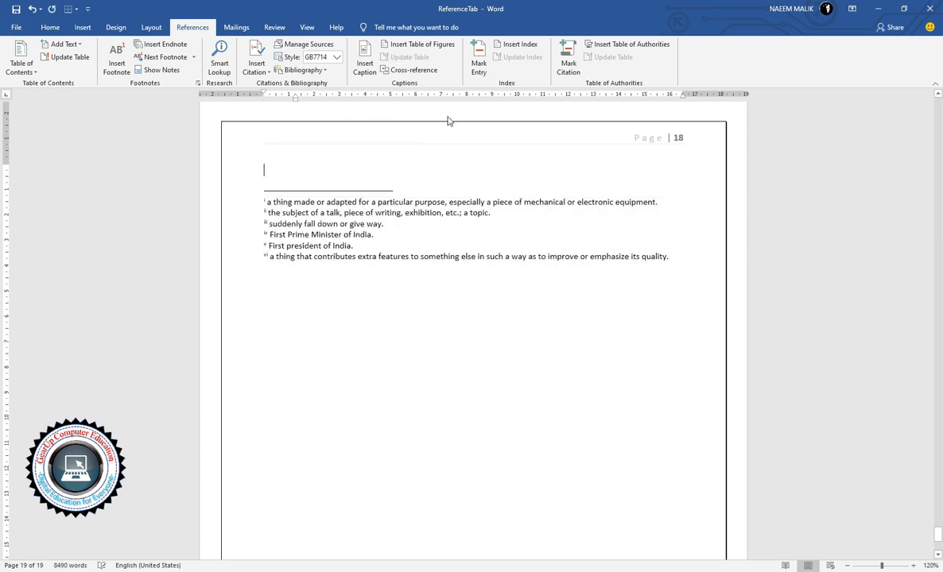
- Insert a table of figures for the Figure caption label above the endnotes, with an underline tab leader and the From template format
click(419, 44)
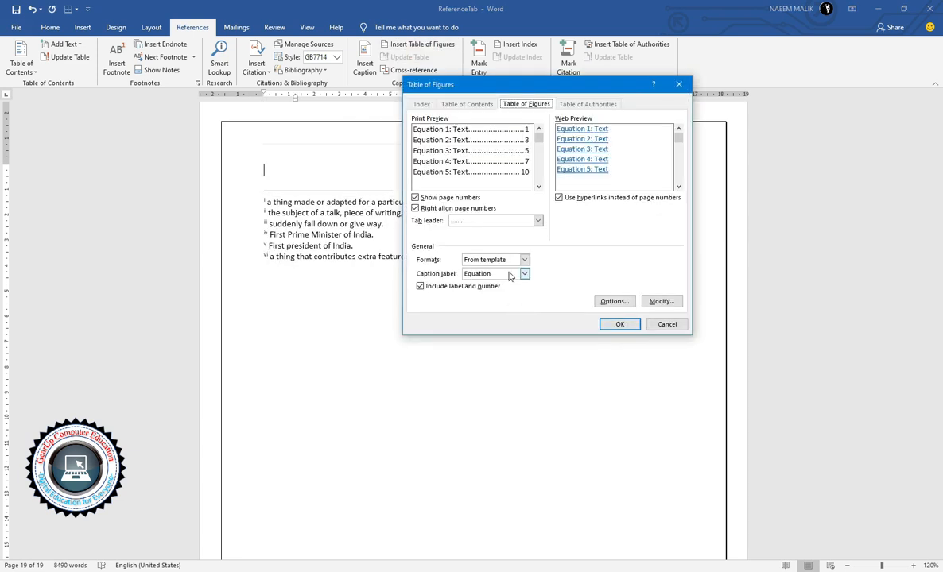
click(497, 220)
click(495, 249)
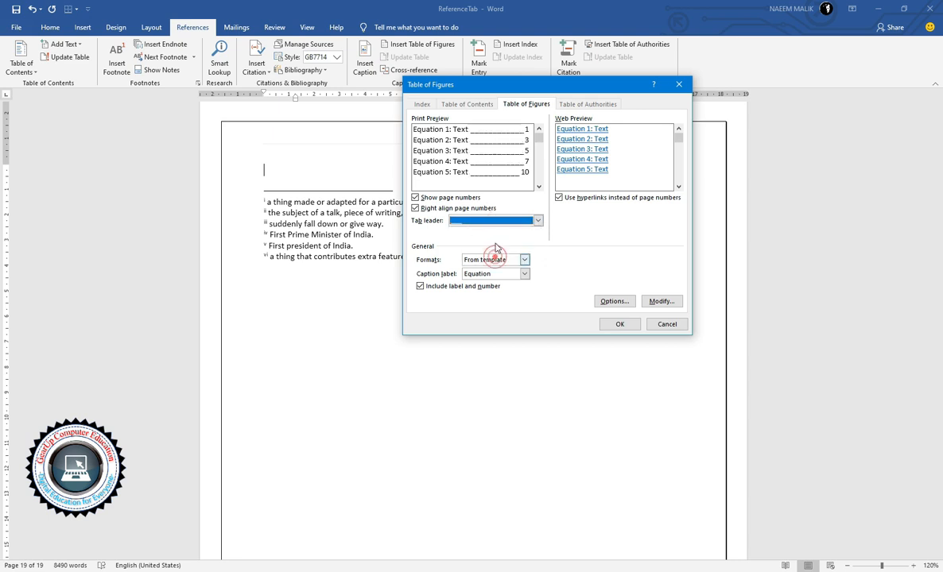
click(524, 273)
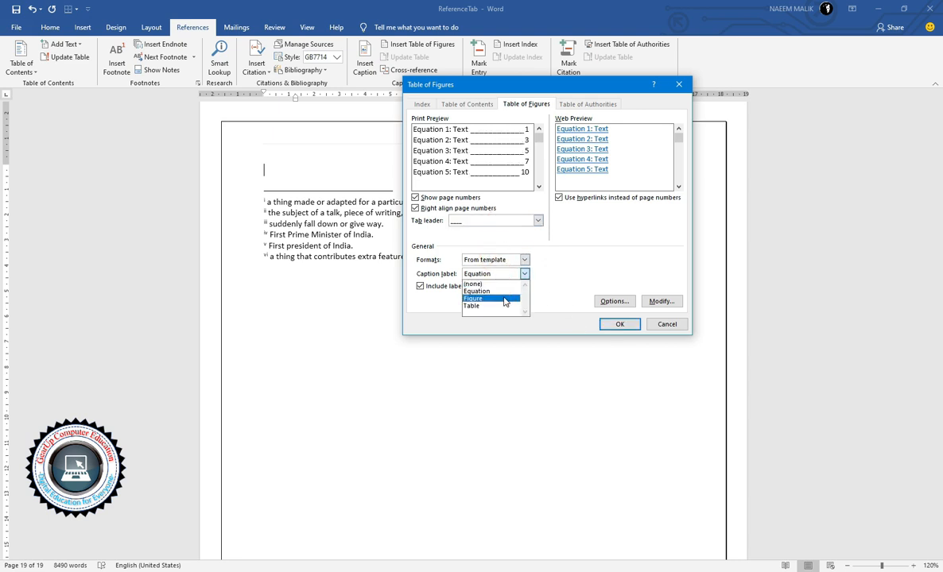
click(504, 298)
click(619, 324)
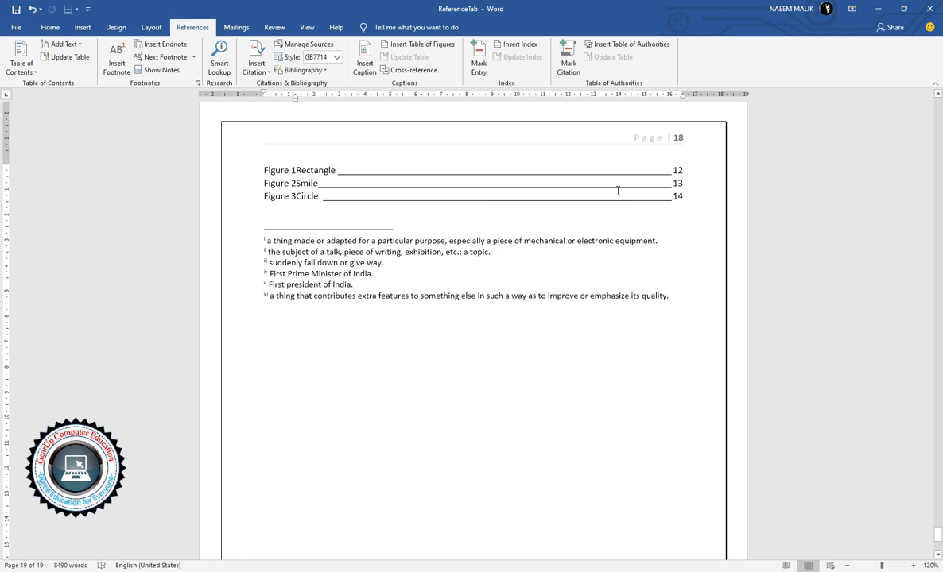
- Follow the Figure 2 entry to its caption and extend the caption text to "Smiley Face"
ctrl+click(303, 189)
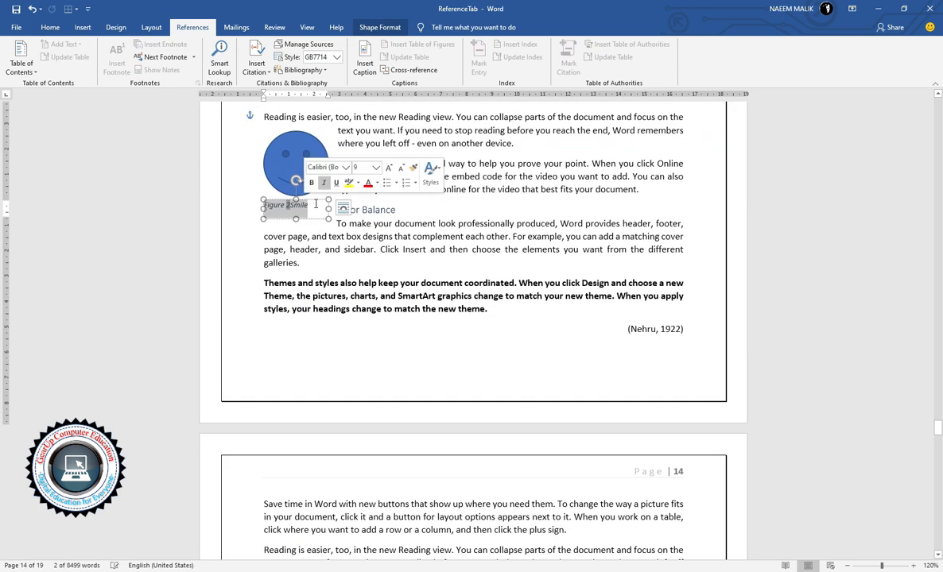
click(322, 205)
text(y Face)
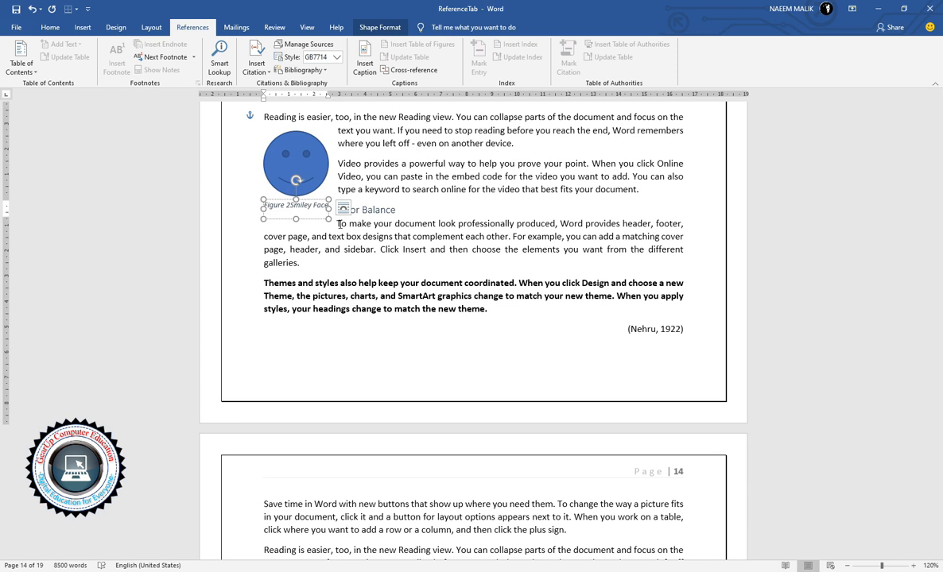
click(370, 258)
- Update the entire table of figures on the last page, including the caption texts
key(ctrl+End)
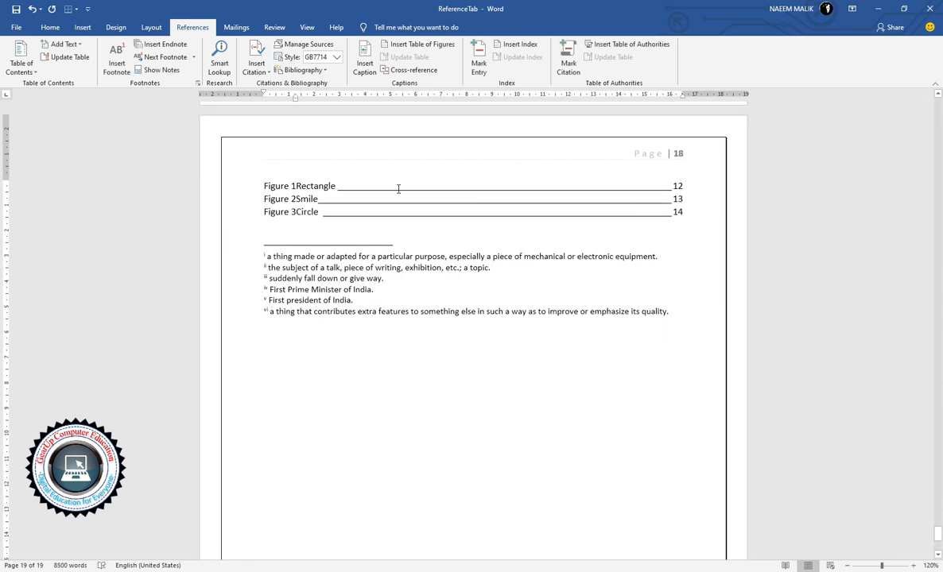
click(398, 188)
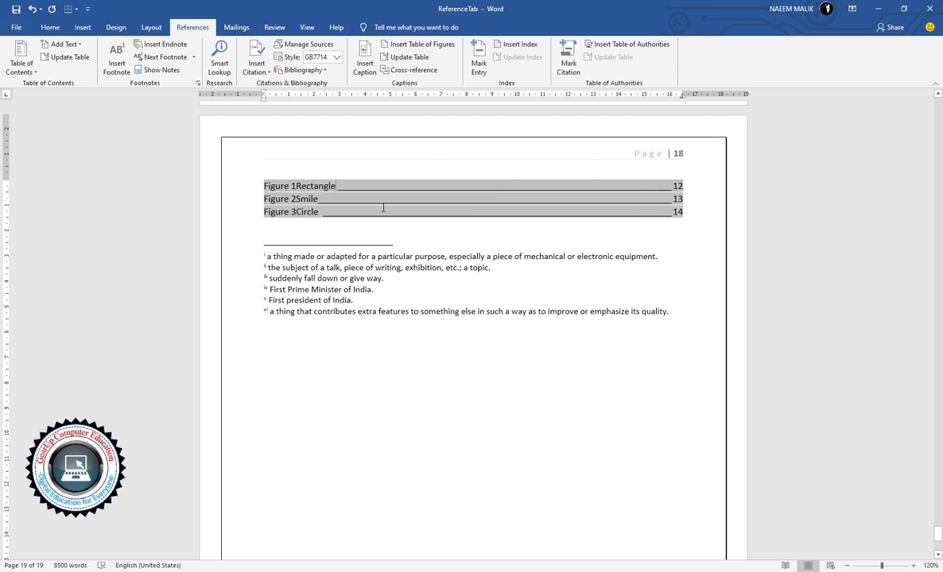
click(407, 57)
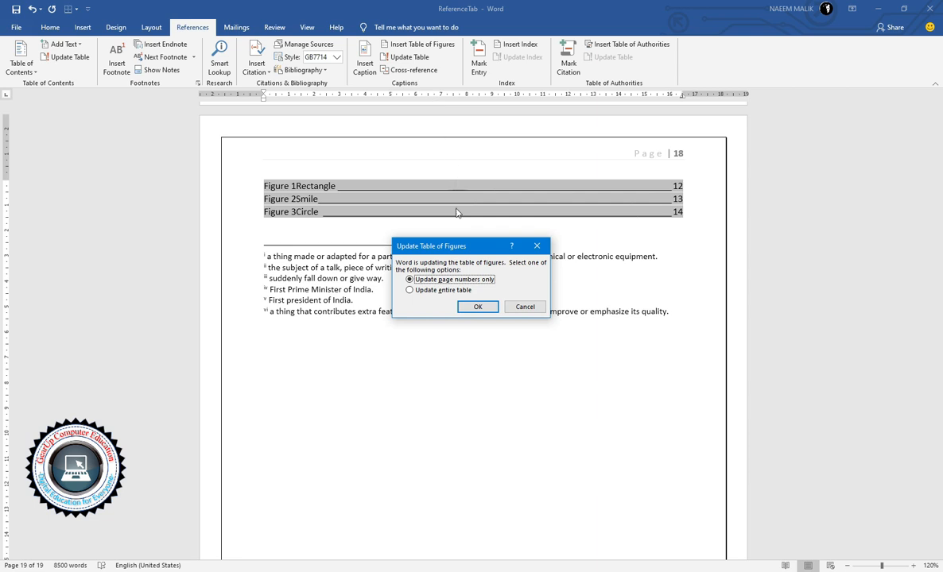
drag(430, 246, 558, 132)
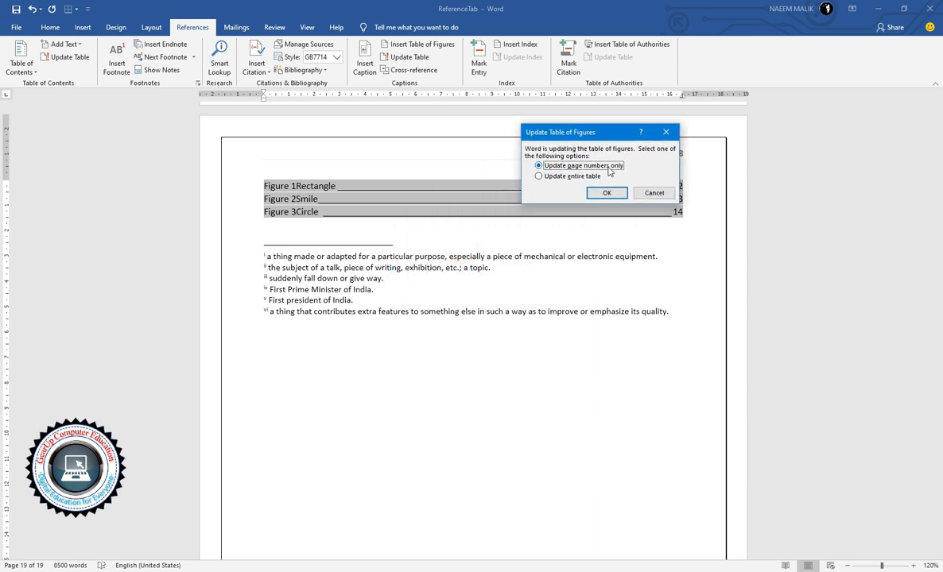
click(571, 176)
click(608, 194)
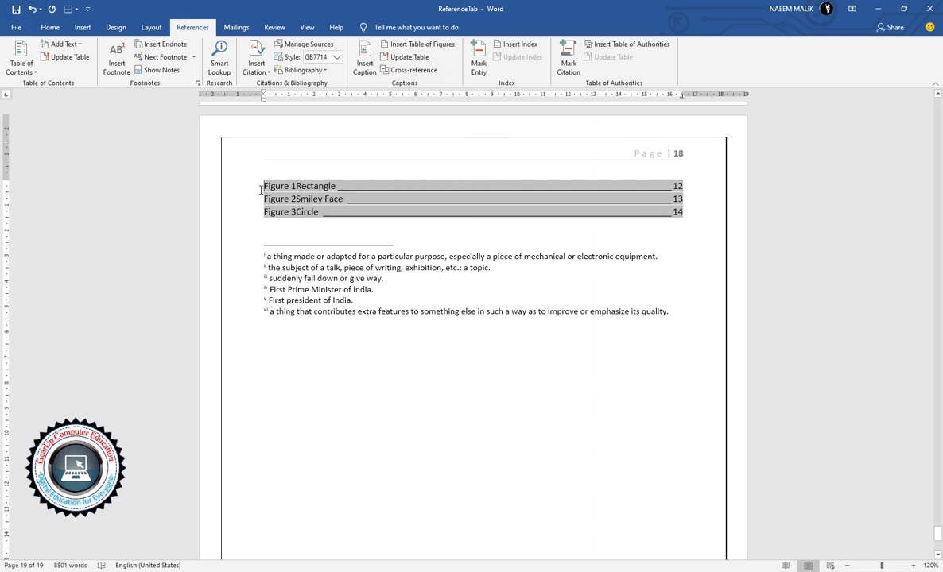
- Delete the table of figures above the endnotes on the last page
drag(253, 185, 259, 219)
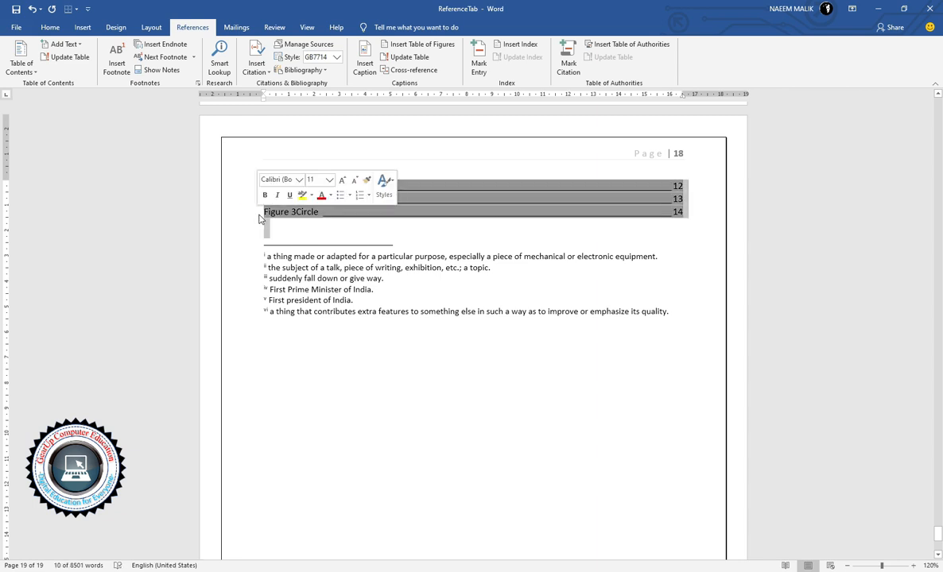
key(Delete)
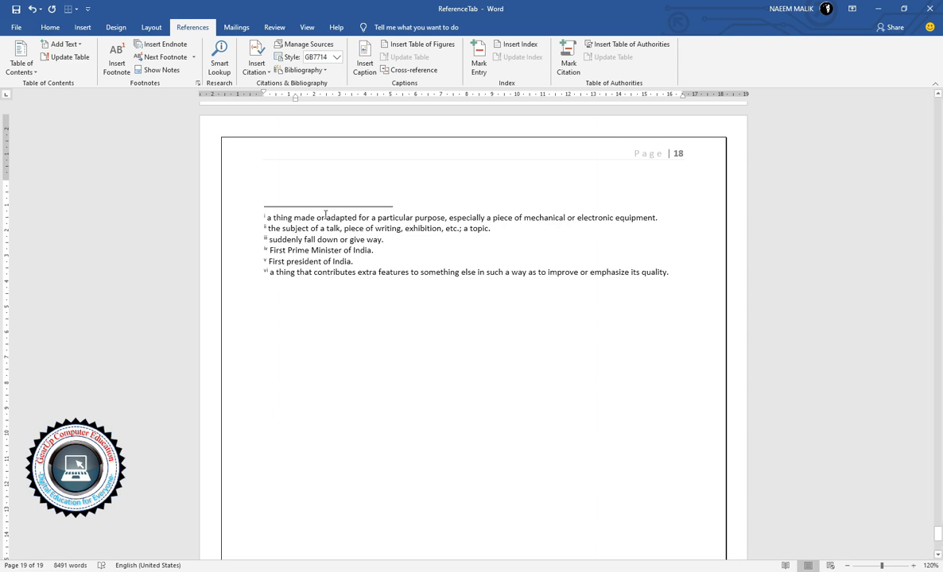
- Insert a hyperlinked cross-reference to the entire caption of Figure 2 Smiley Face above the endnotes
click(414, 73)
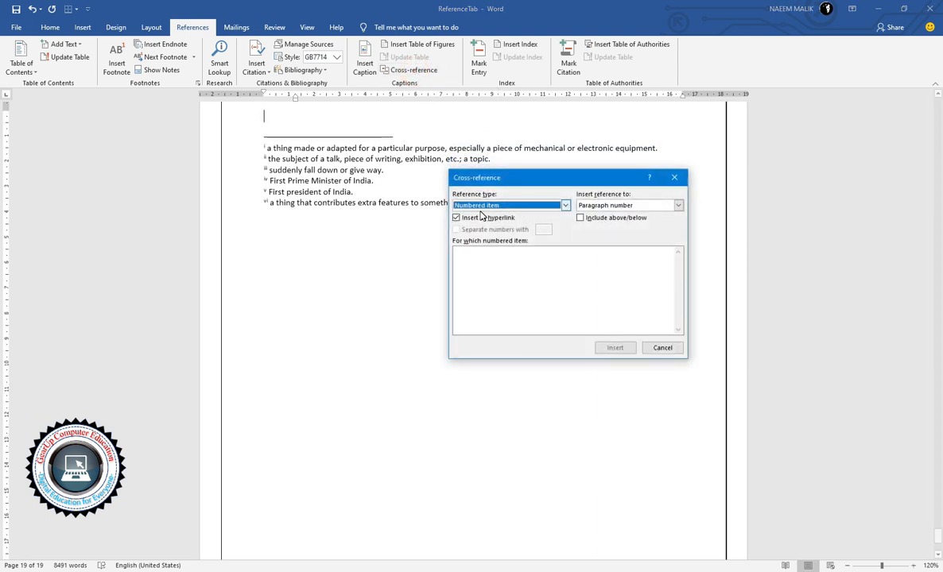
click(481, 205)
scroll(487, 244, down, 2)
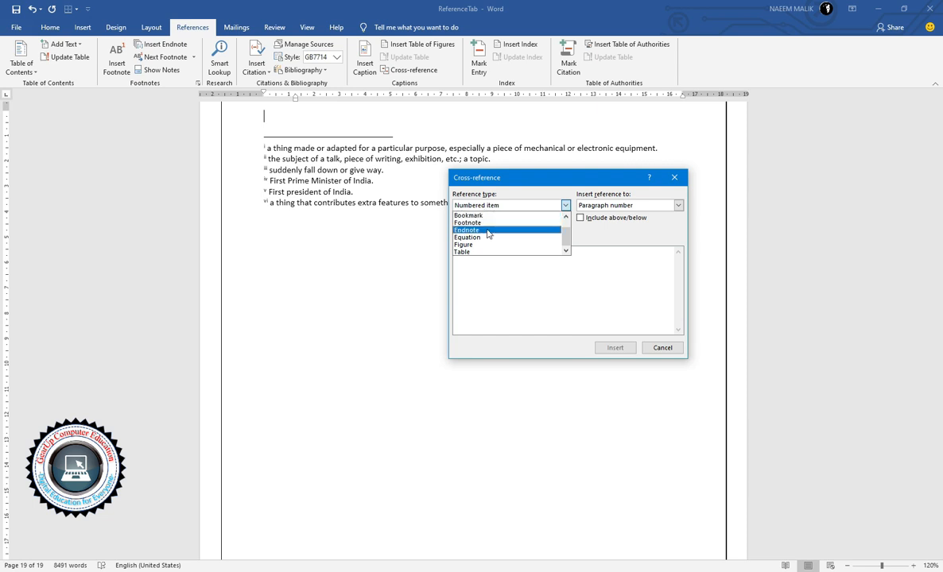
click(486, 245)
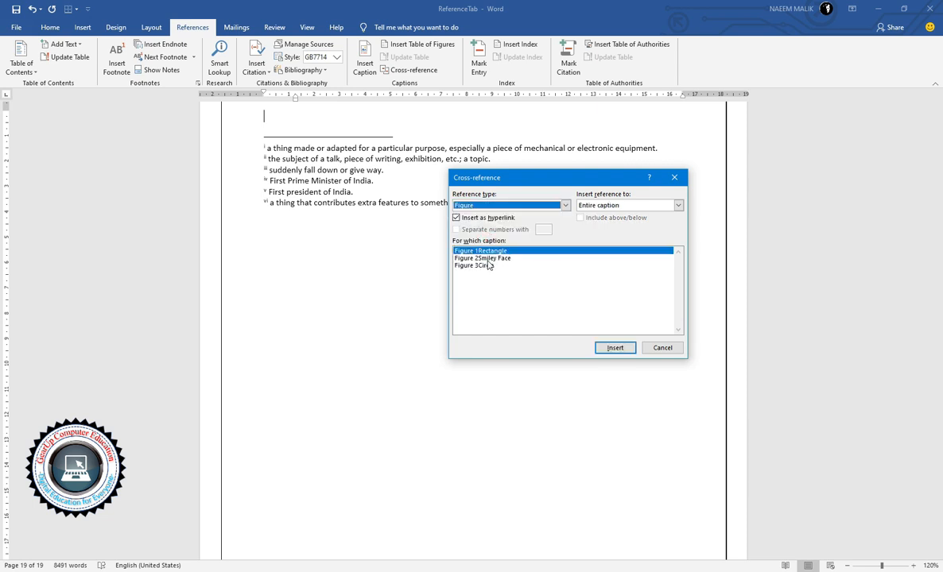
click(487, 258)
click(357, 127)
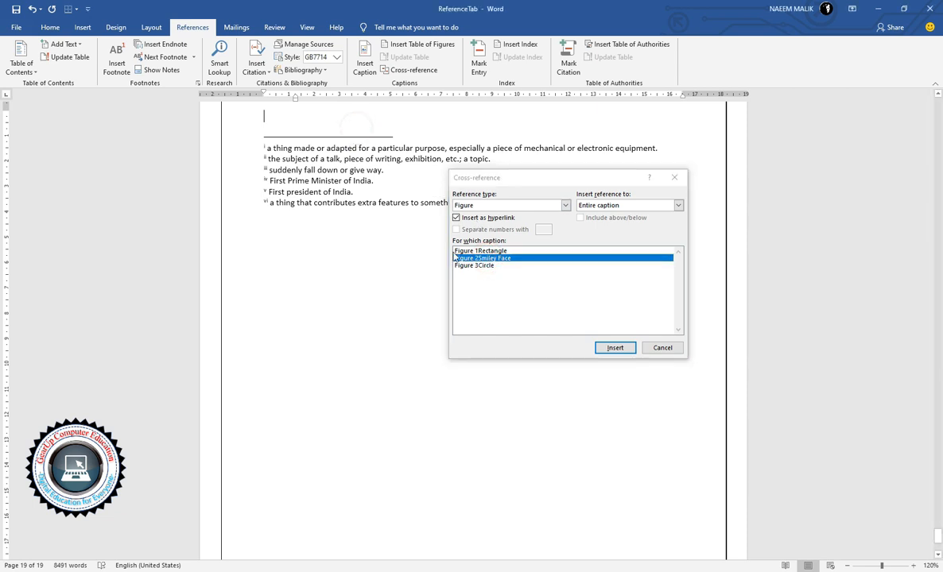
click(609, 348)
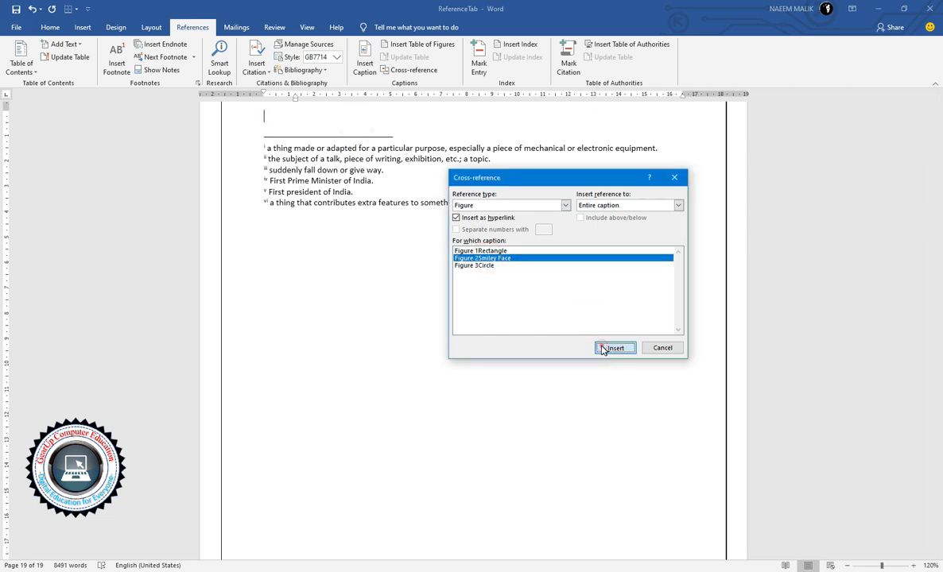
click(408, 121)
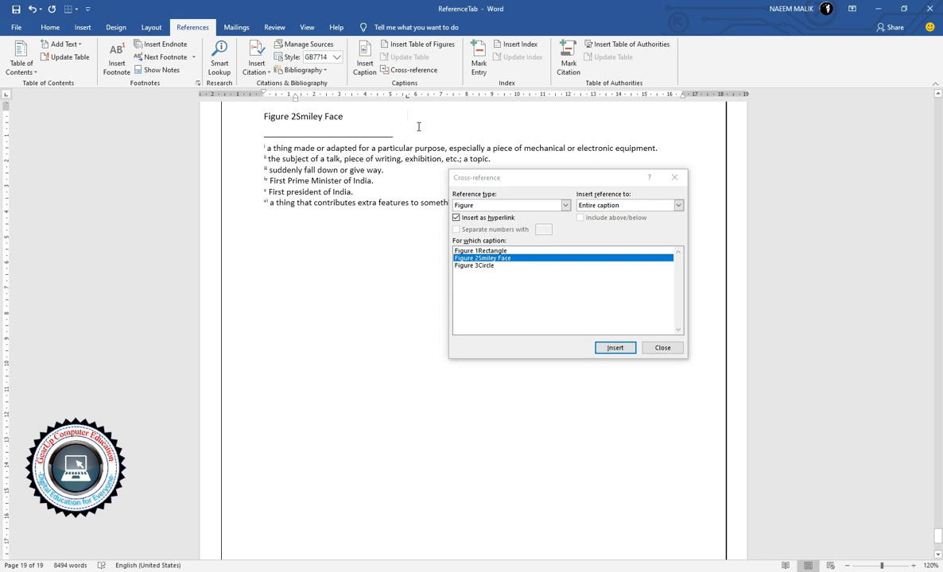
- Add a page number cross-reference to Figure 2 Smiley Face after the caption reference, and separate the two with a tab
click(678, 205)
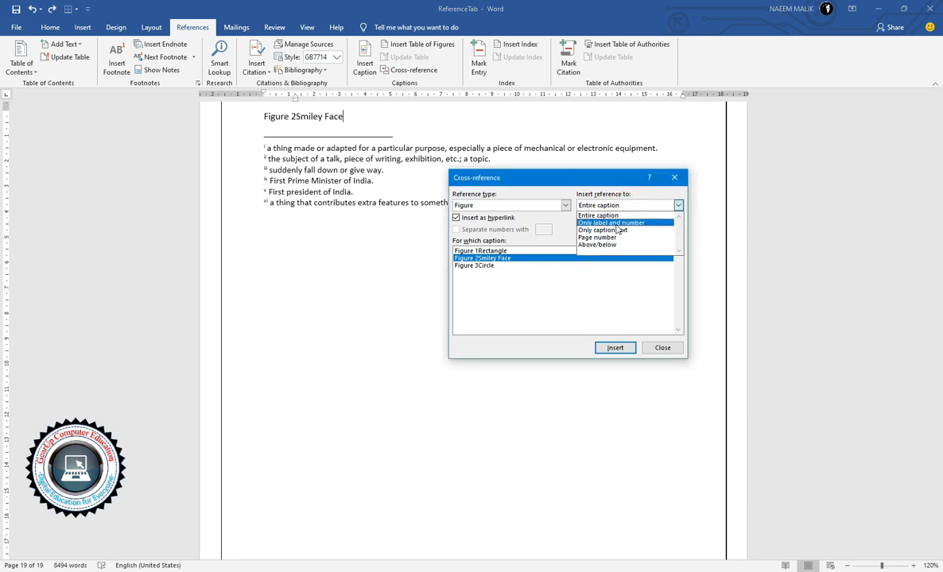
click(619, 239)
click(616, 348)
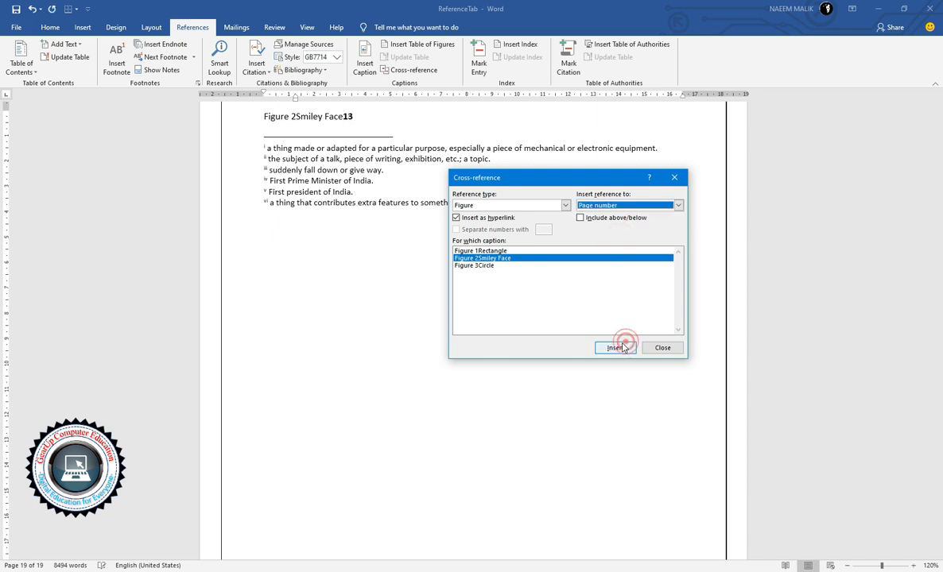
click(664, 349)
scroll(322, 183, up, 1)
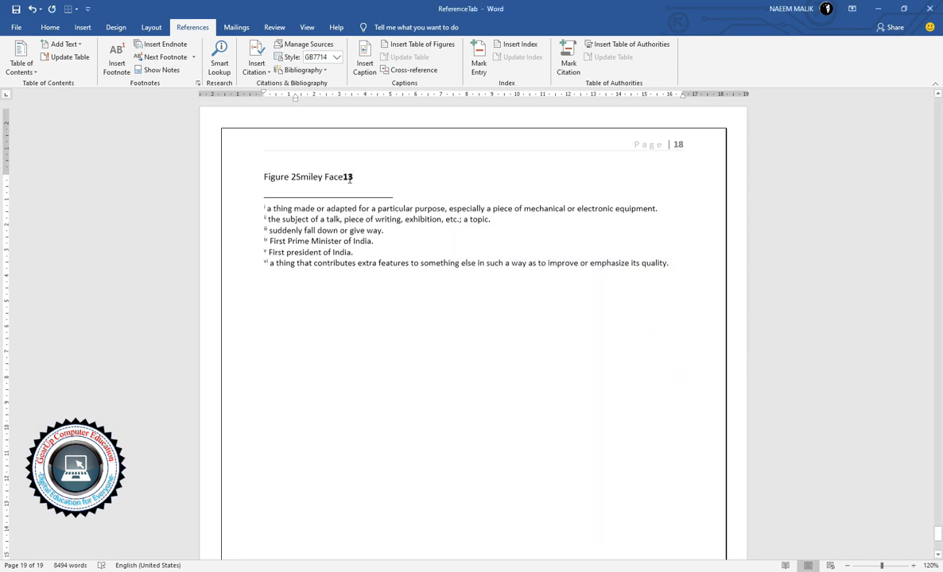
click(344, 180)
key(Tab)
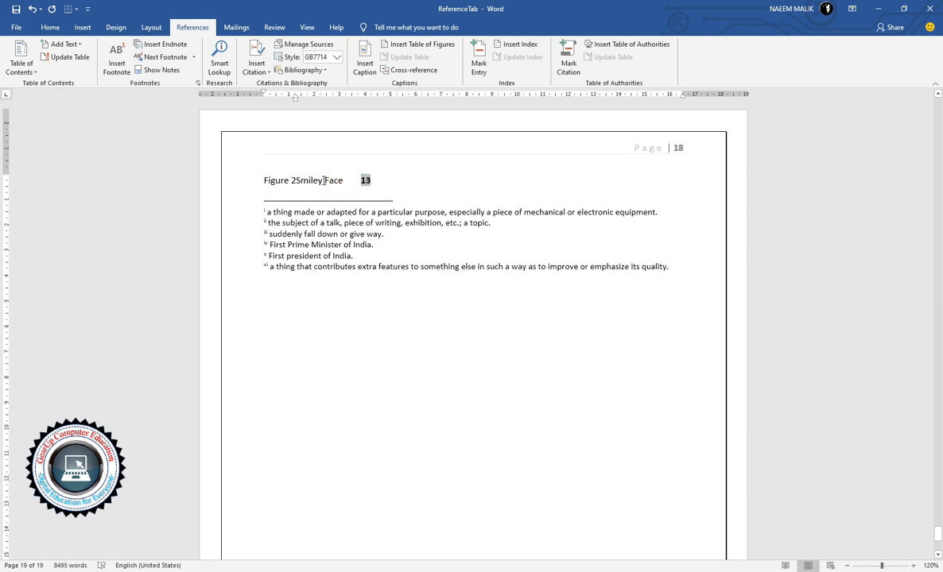
- Follow the Figure 2 Smiley Face cross-reference to its shape in the document and return to the last page
middle_click(306, 181)
click(293, 161)
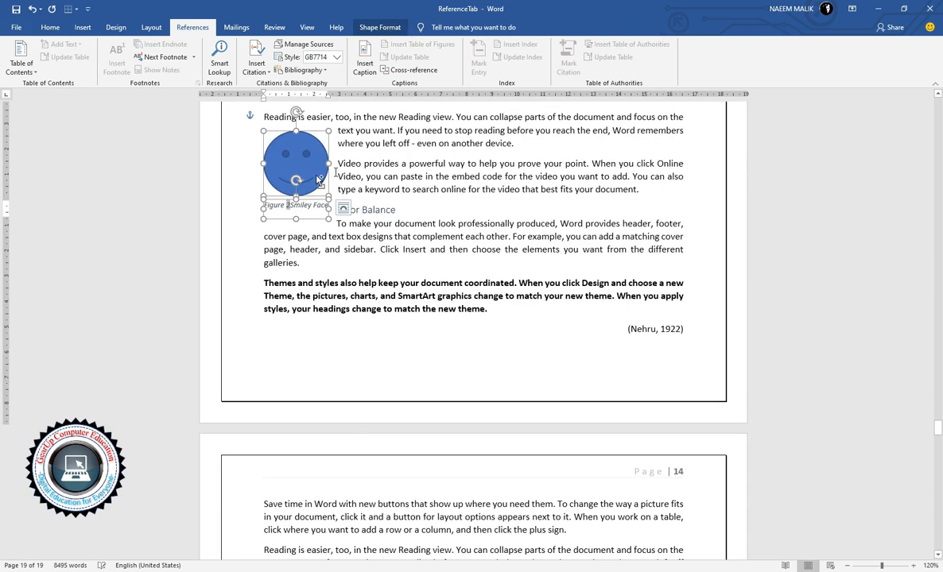
ctrl+click(366, 173)
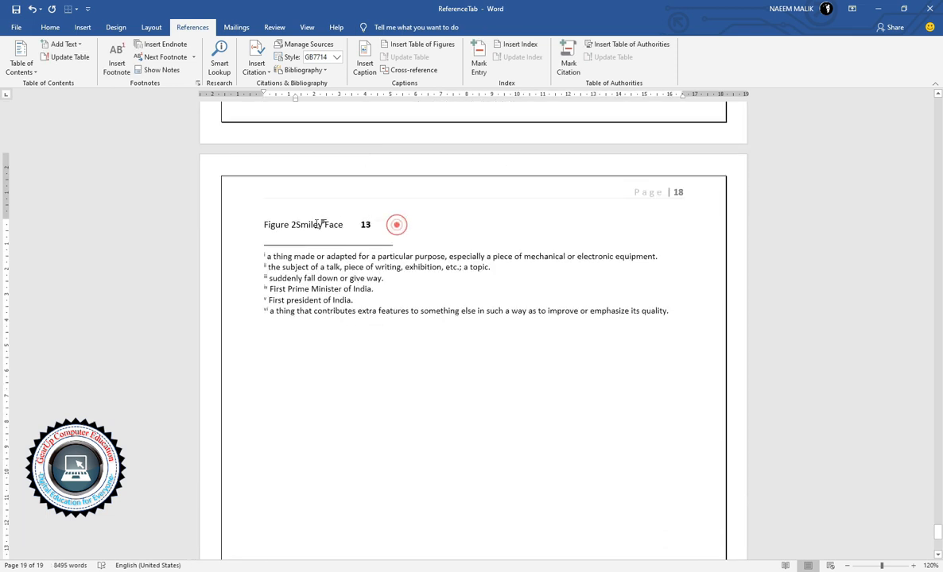
- Try deleting the Figure 2 Smiley Face cross-reference line on the last page, and undo the deletion
triple_click(321, 225)
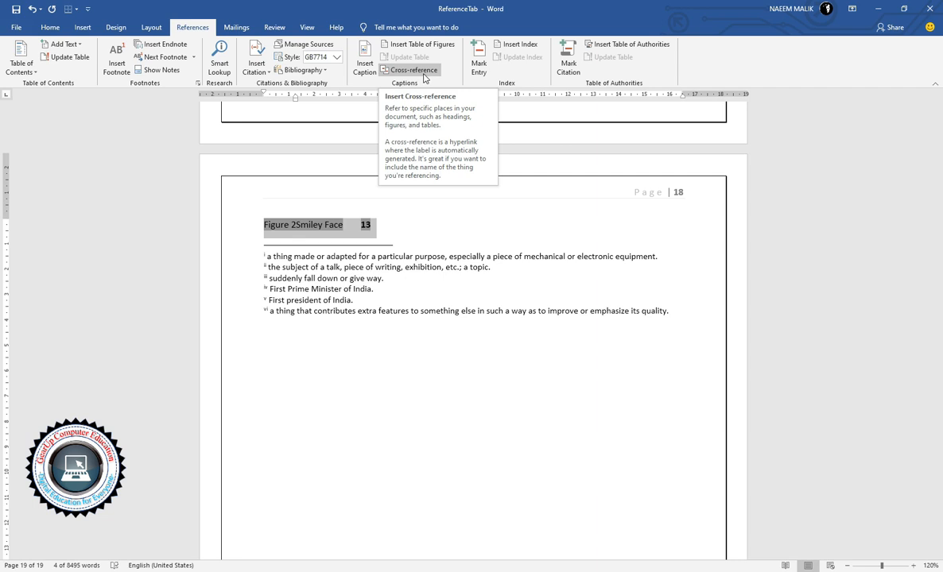
key(Delete)
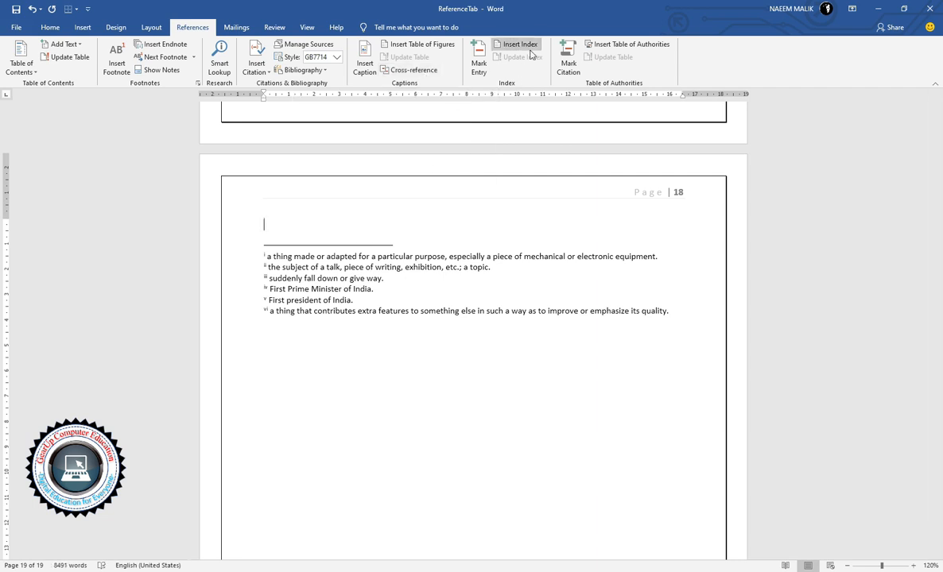
key(ctrl+z)
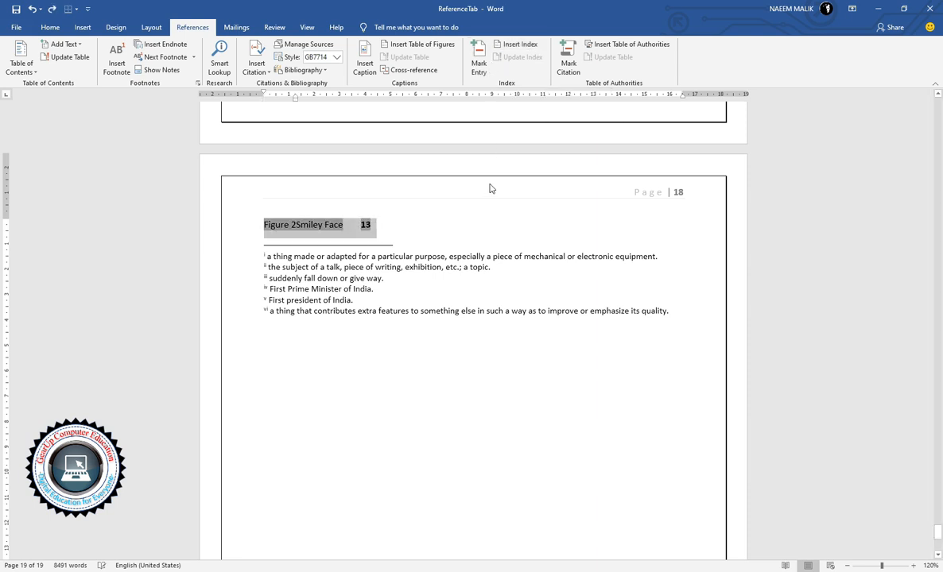
- Mark the bold word "document" in the first paragraph under About Microsoft Office as an index entry for the current page
scroll(487, 188, up, 3)
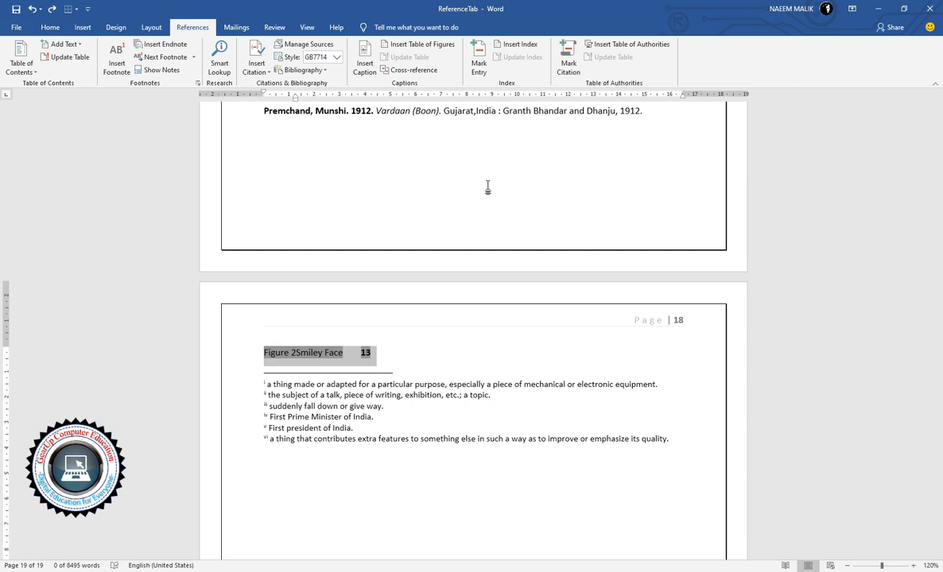
key(ctrl+Home)
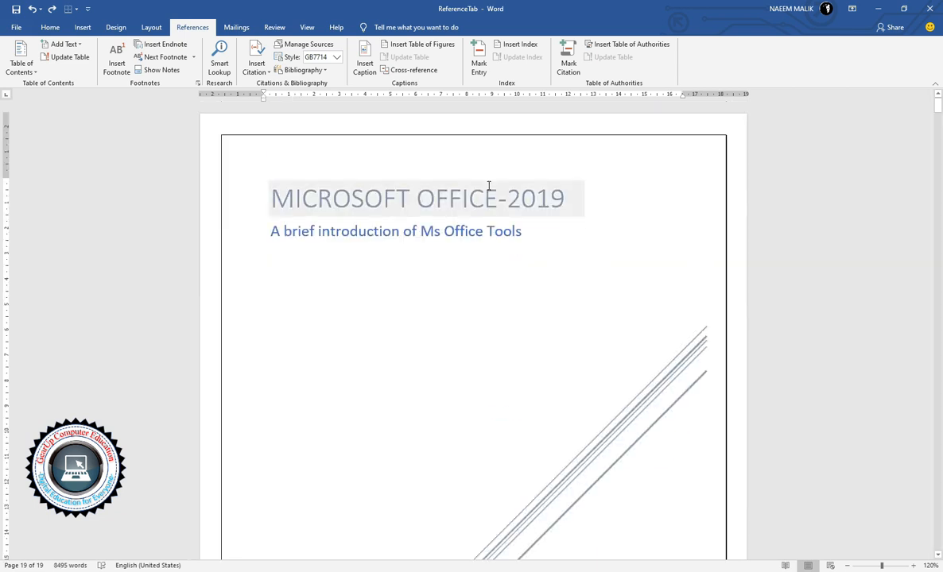
scroll(446, 269, down, 10)
scroll(421, 305, down, 14)
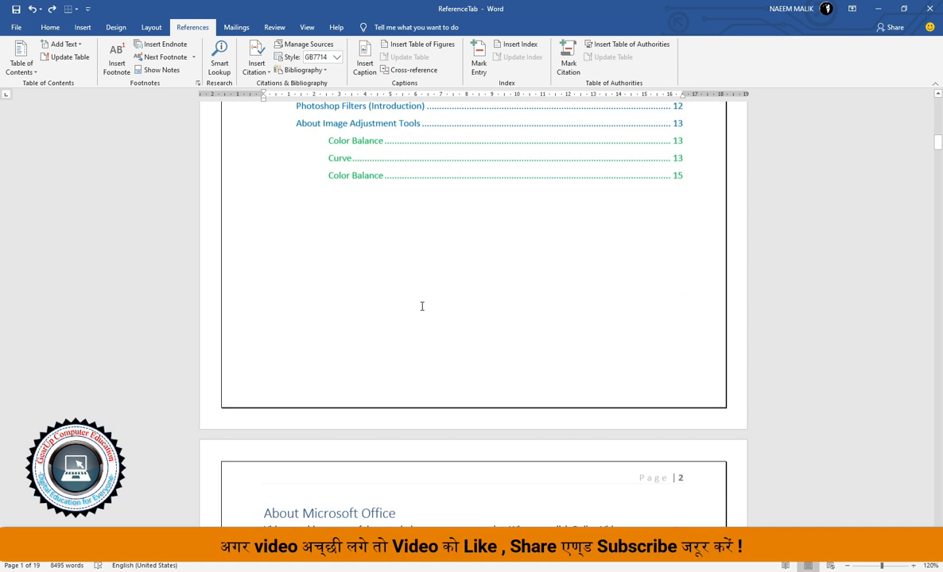
scroll(381, 199, up, 2)
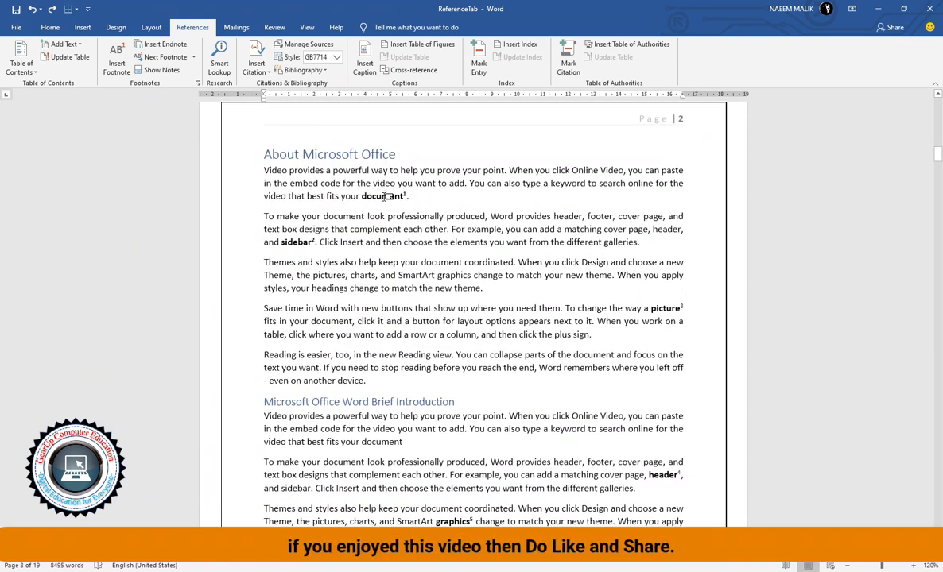
double_click(382, 196)
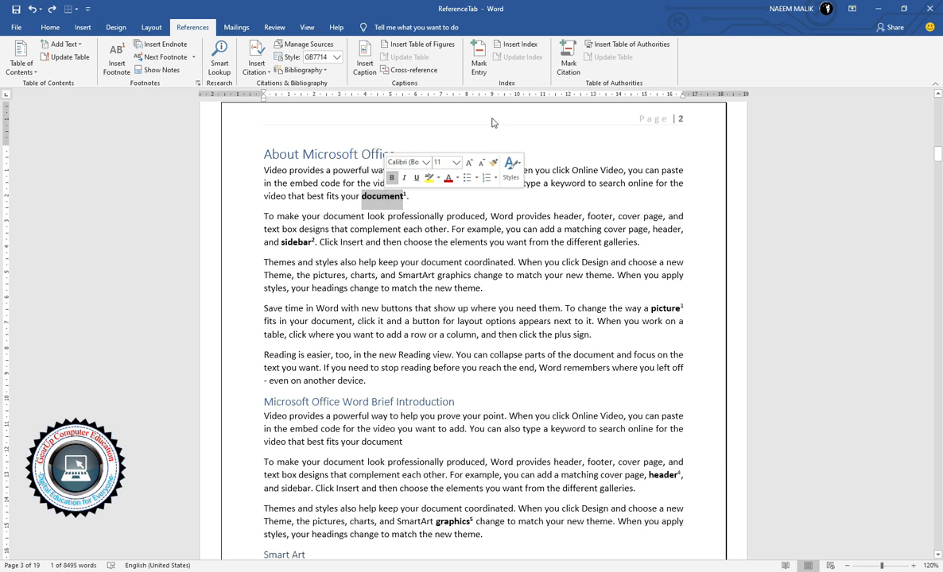
click(479, 60)
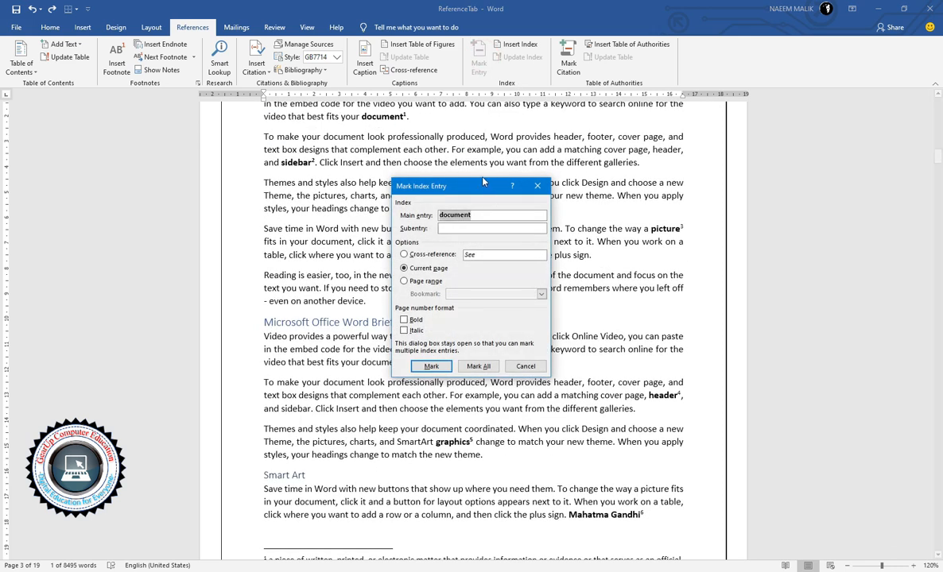
drag(467, 186, 630, 192)
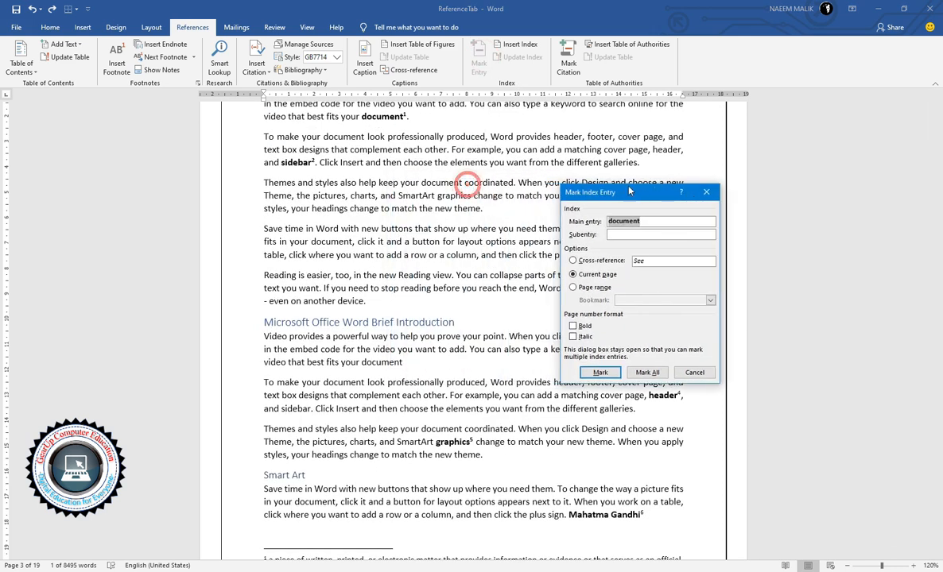
click(600, 372)
click(712, 376)
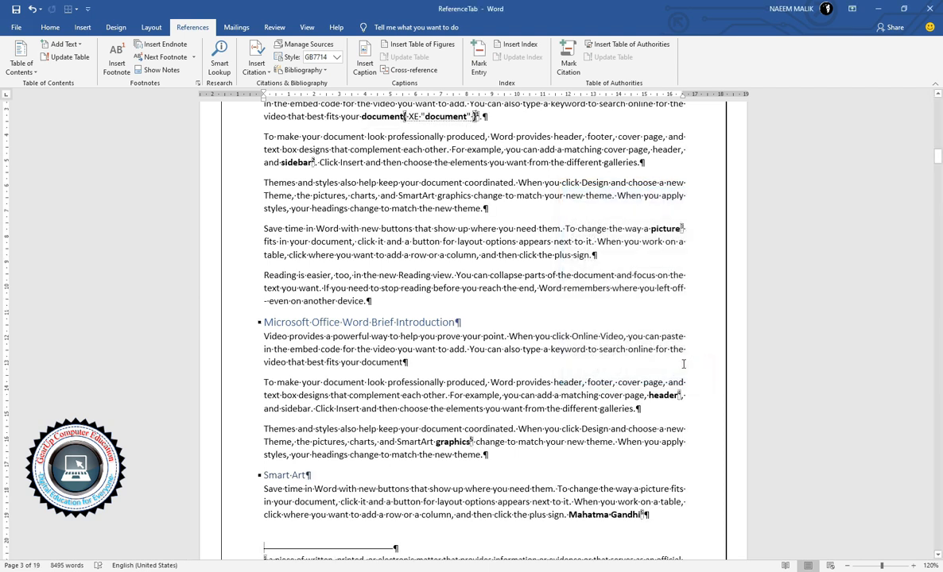
- Mark the bold word "graphics" under Microsoft Office Word Brief Introduction as an index entry for the current page
scroll(590, 368, down, 3)
scroll(452, 346, up, 1)
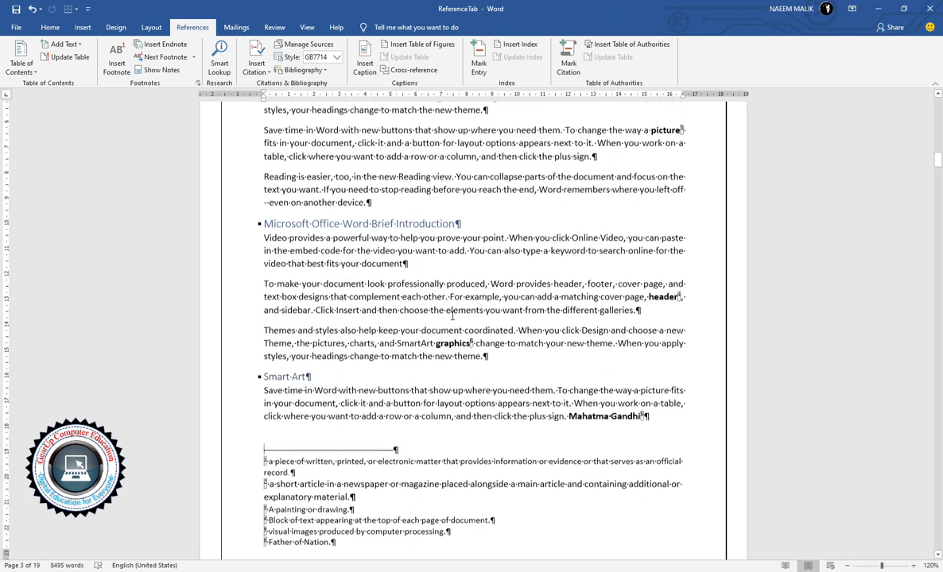
double_click(452, 346)
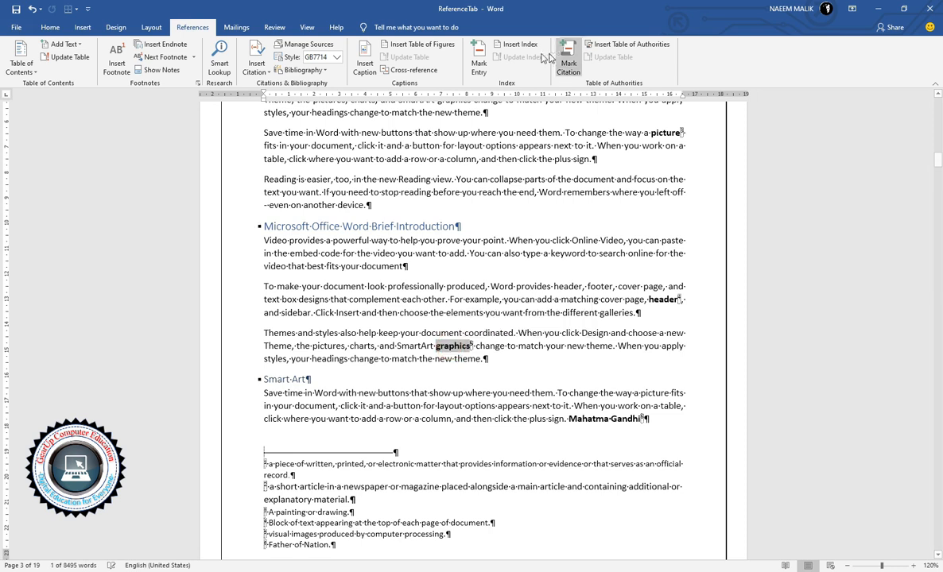
click(479, 63)
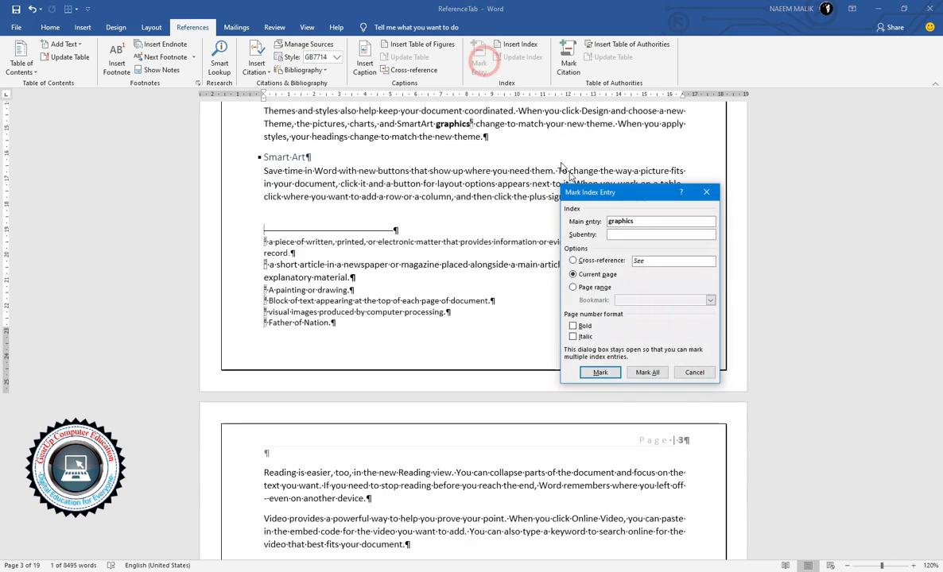
click(600, 372)
click(689, 373)
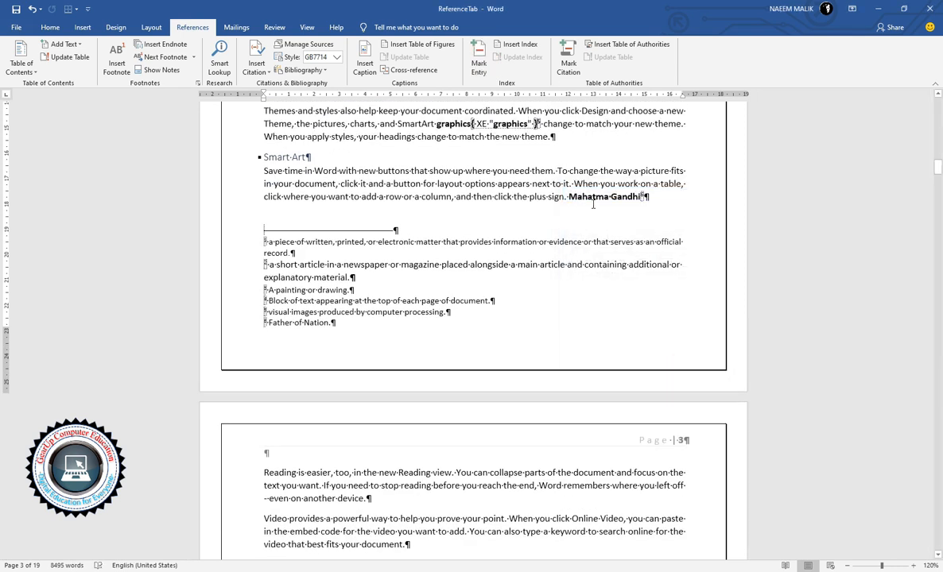
- Mark "Mahatma Gandhi" under Smart Art as an index entry with its page number formatted bold and italic
drag(570, 196, 640, 197)
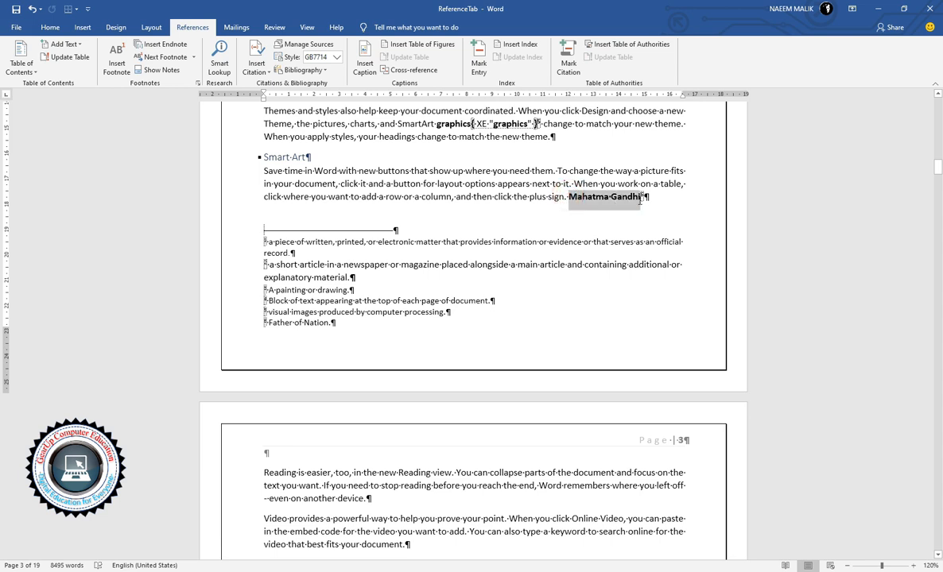
click(479, 62)
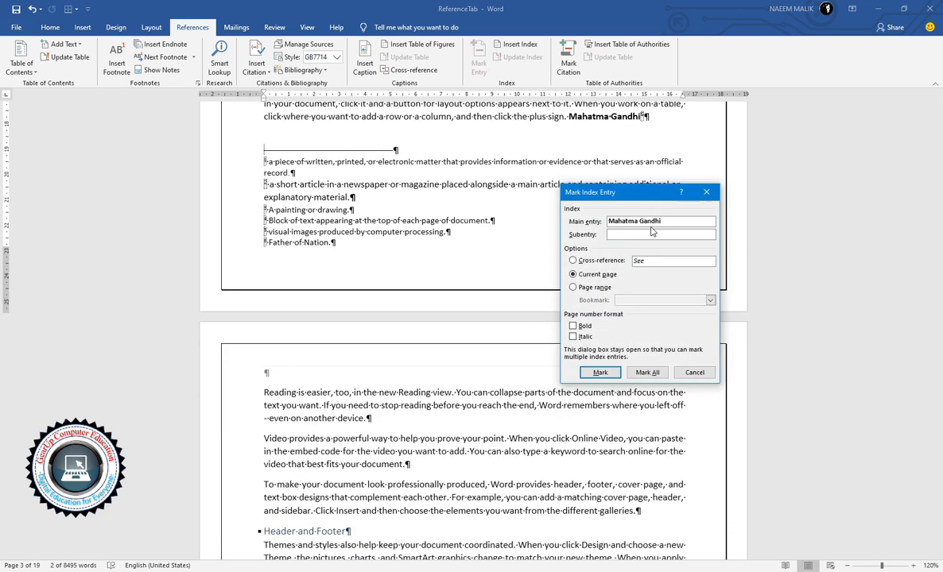
click(578, 326)
click(591, 338)
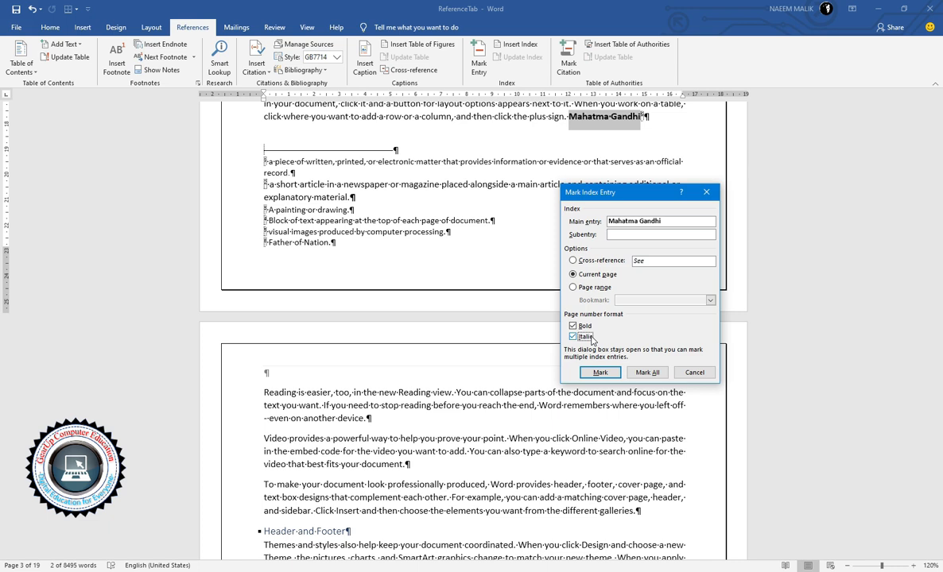
click(600, 372)
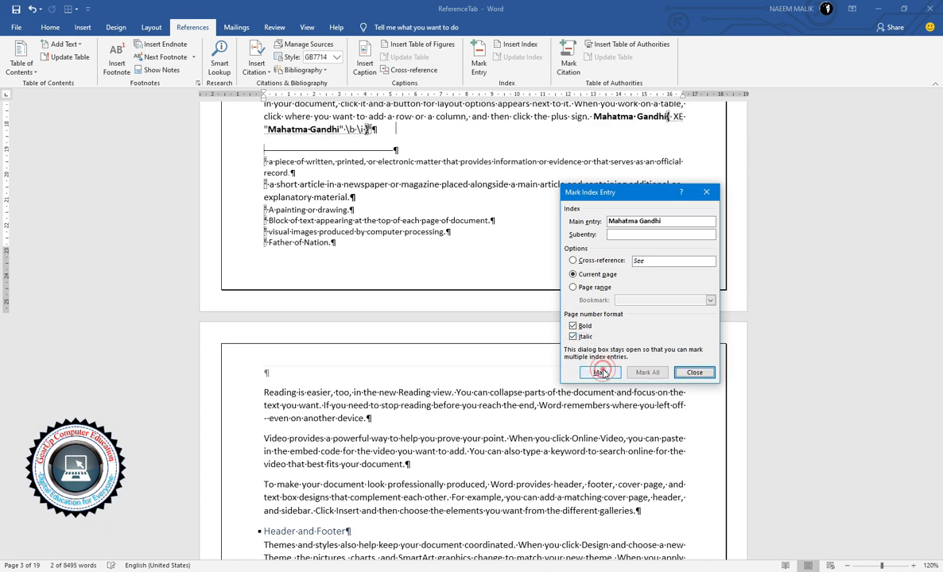
click(695, 372)
- Mark the bold word "device" under Microsoft Office Excel Brief Introduction as an index entry for the current page
scroll(700, 366, up, 5)
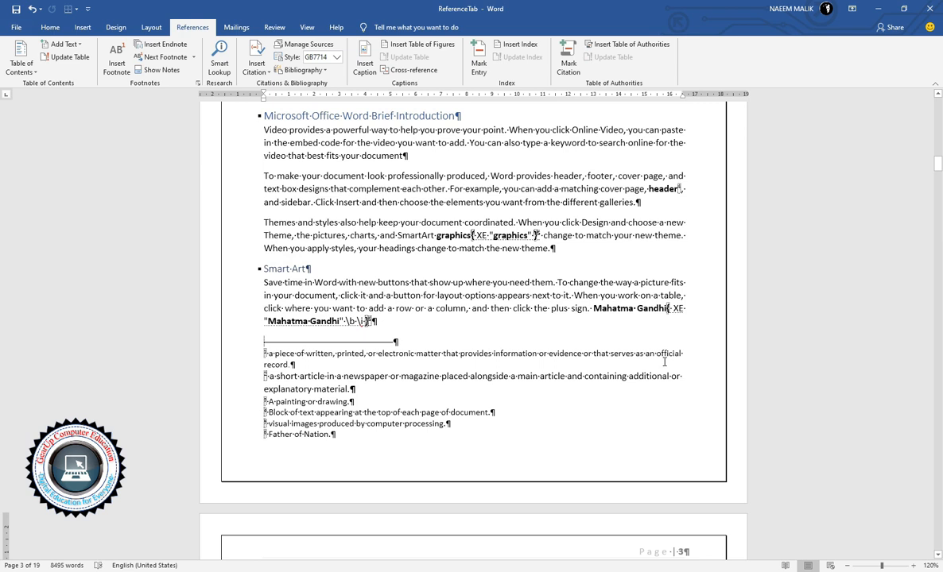
scroll(664, 363, up, 1)
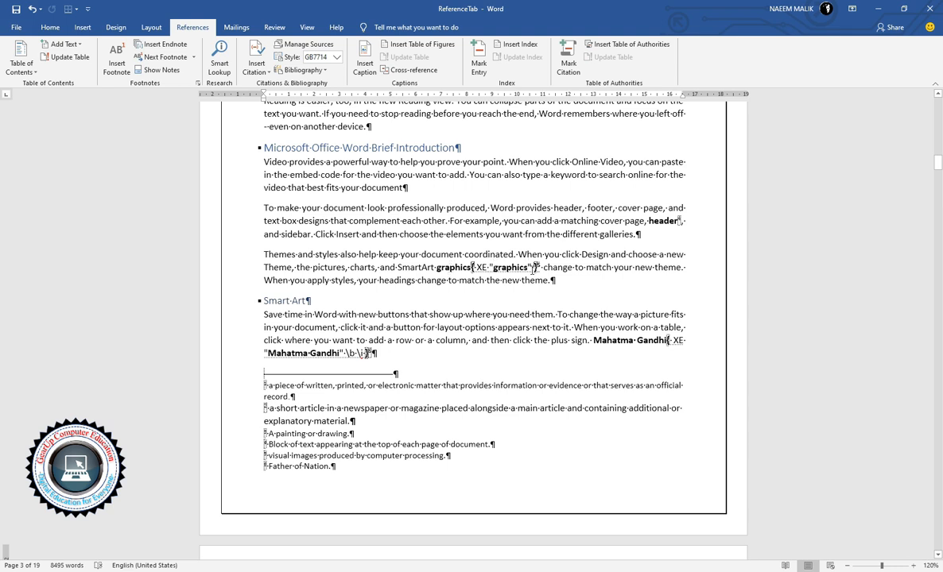
scroll(472, 344, down, 10)
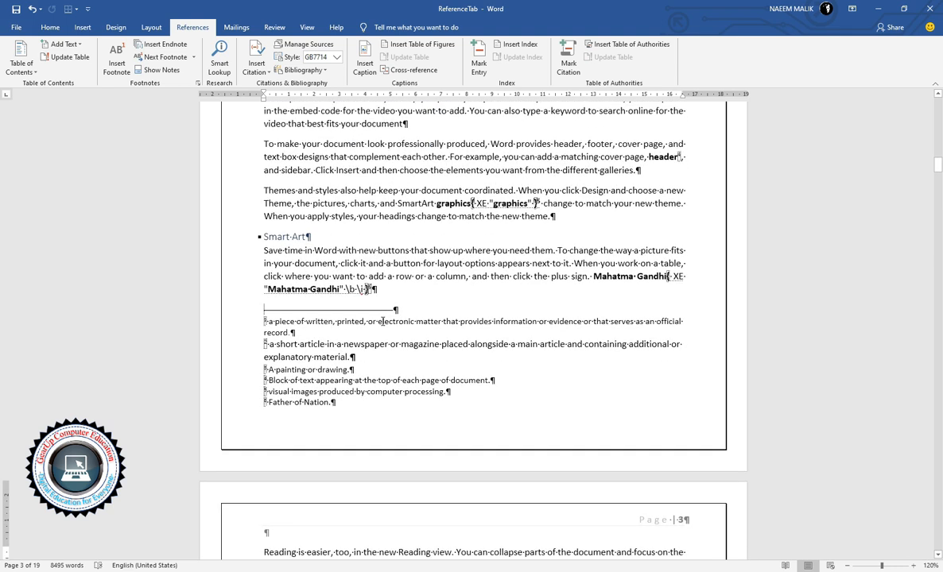
scroll(472, 344, down, 5)
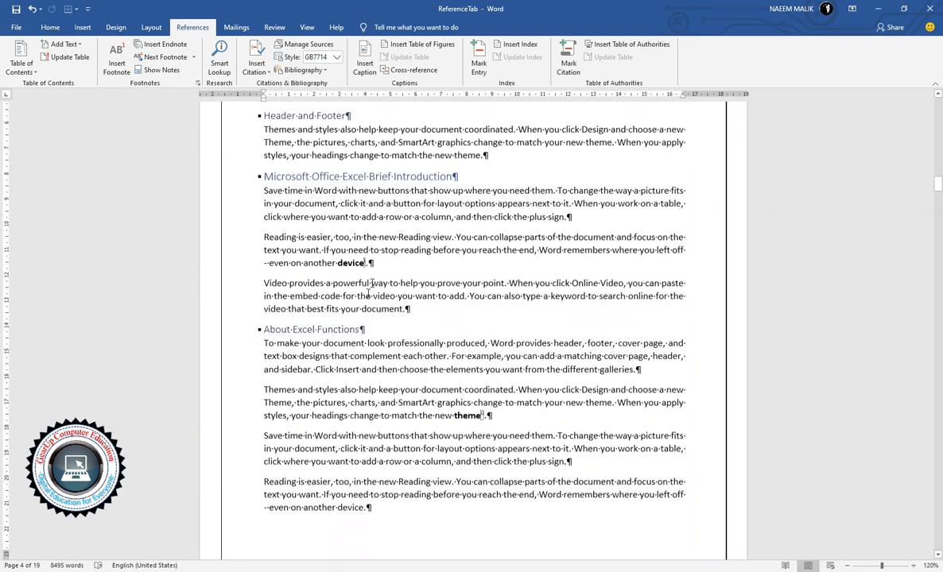
double_click(350, 262)
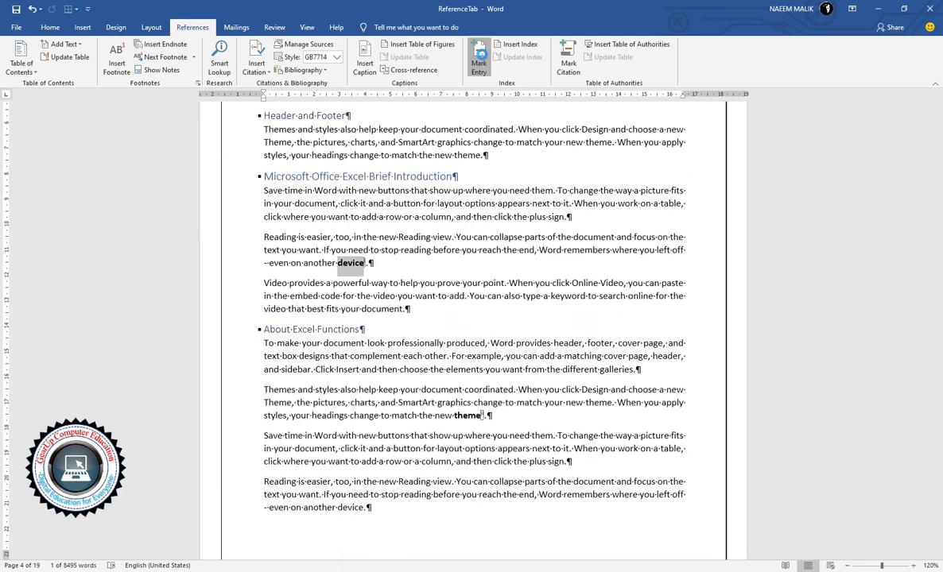
click(478, 64)
click(602, 373)
click(694, 373)
- Mark the bold word "theme" under About Excel Functions as an index entry for the current page
double_click(470, 269)
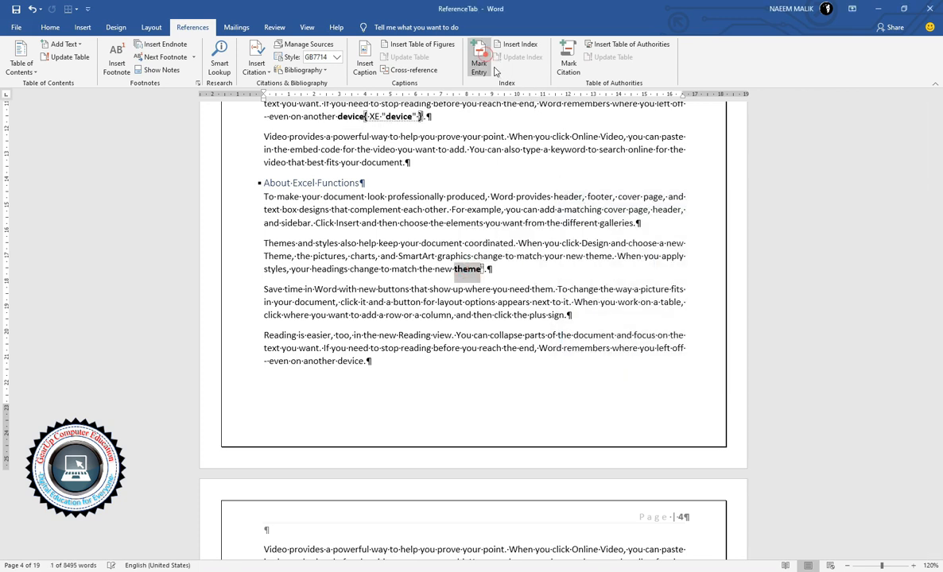
click(479, 64)
click(613, 375)
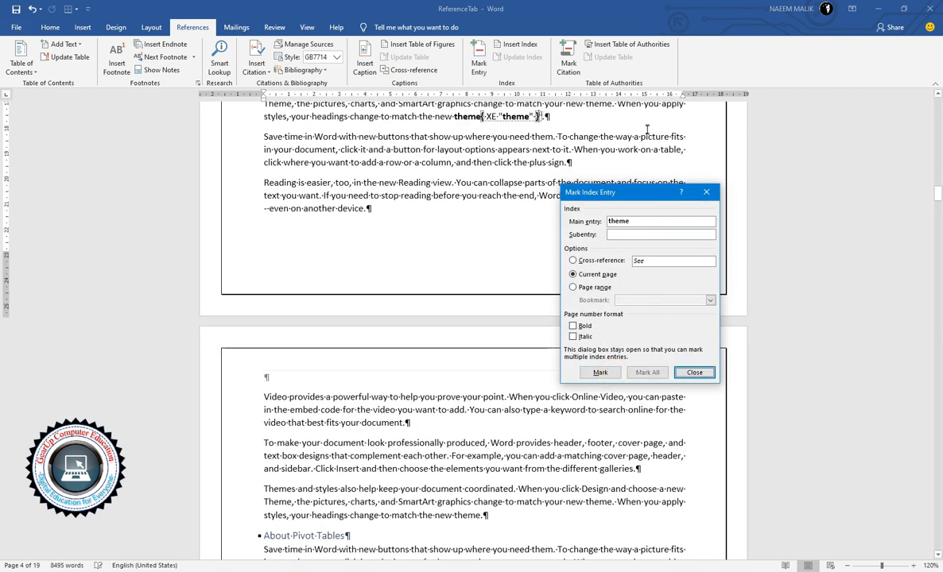
click(694, 373)
- Mark the word "professionally" in the fourth paragraph of the page numbered 7 as an index entry
scroll(495, 276, down, 15)
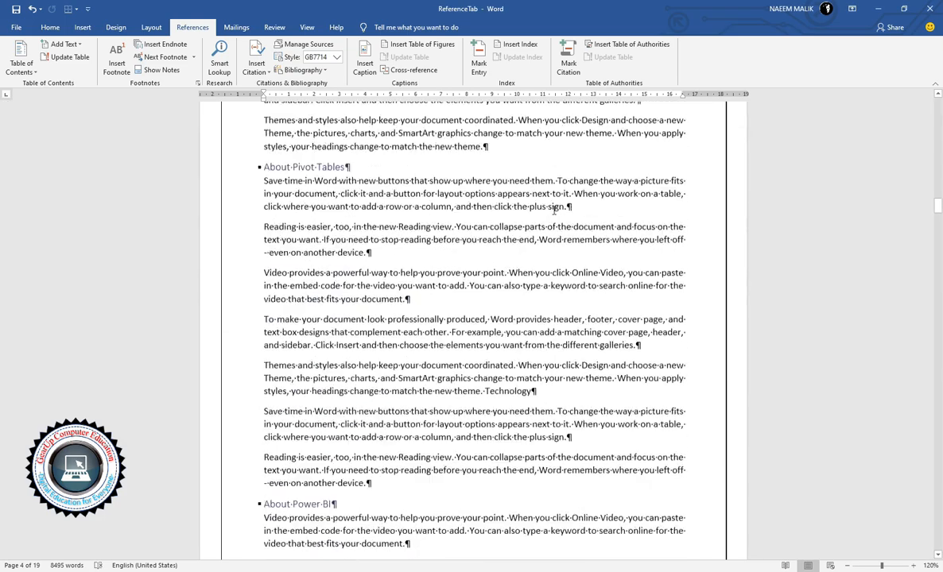
scroll(492, 280, down, 20)
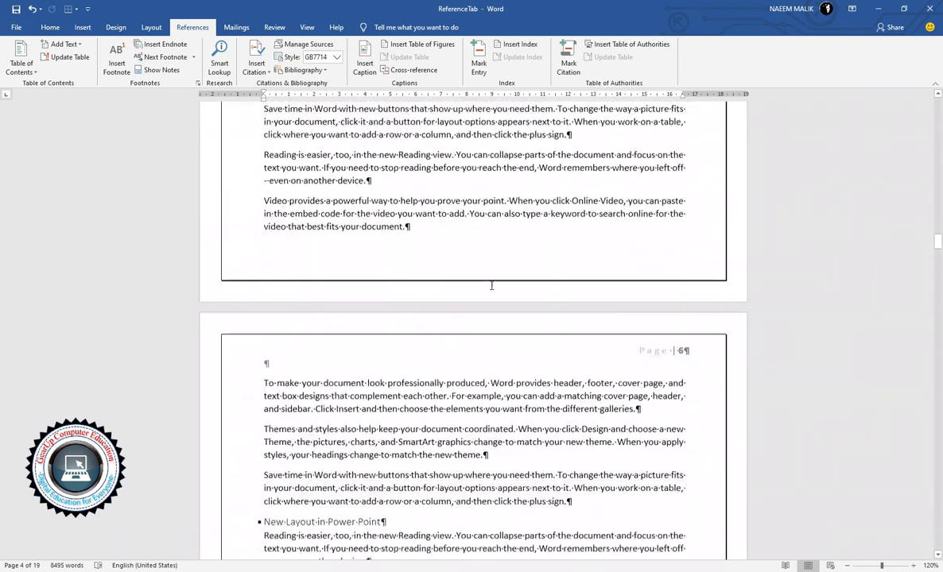
scroll(477, 309, down, 5)
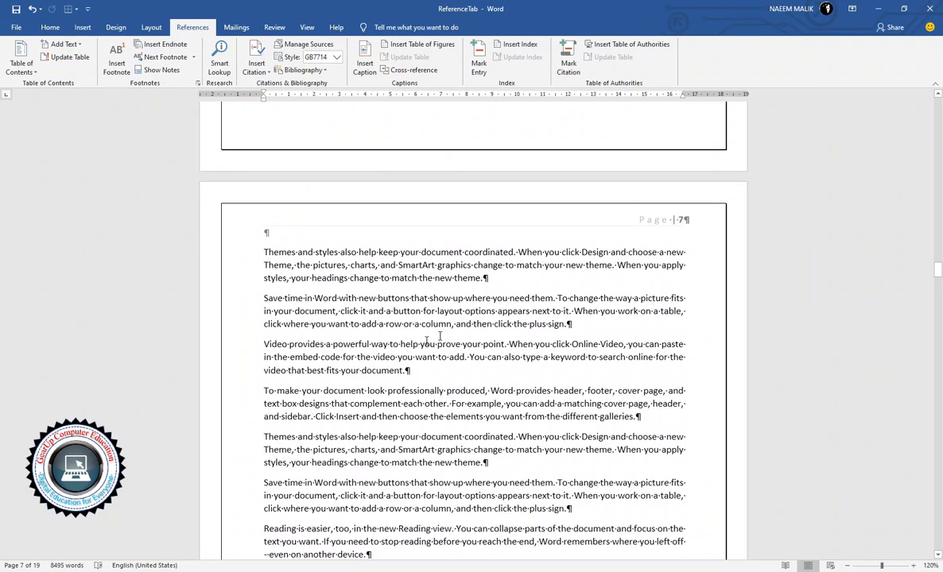
double_click(393, 390)
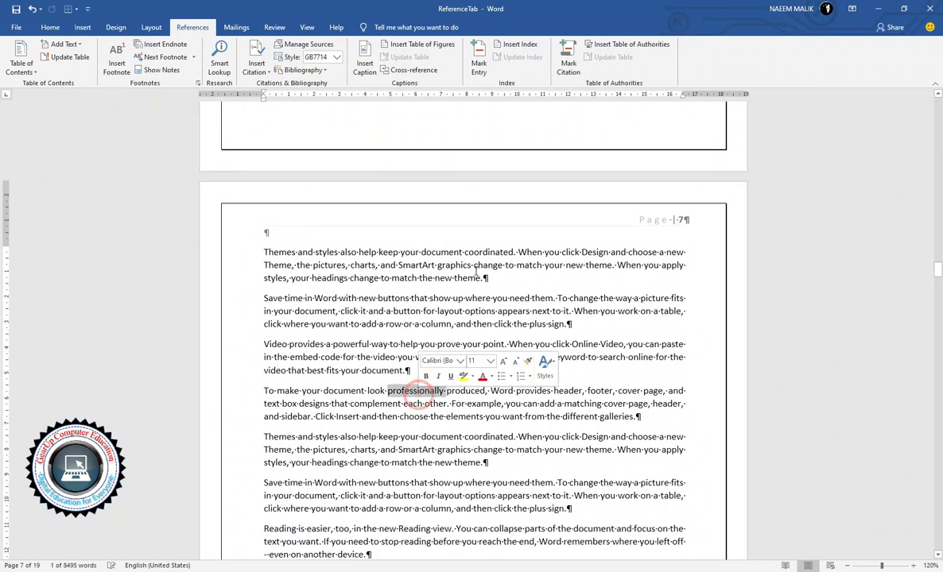
click(479, 62)
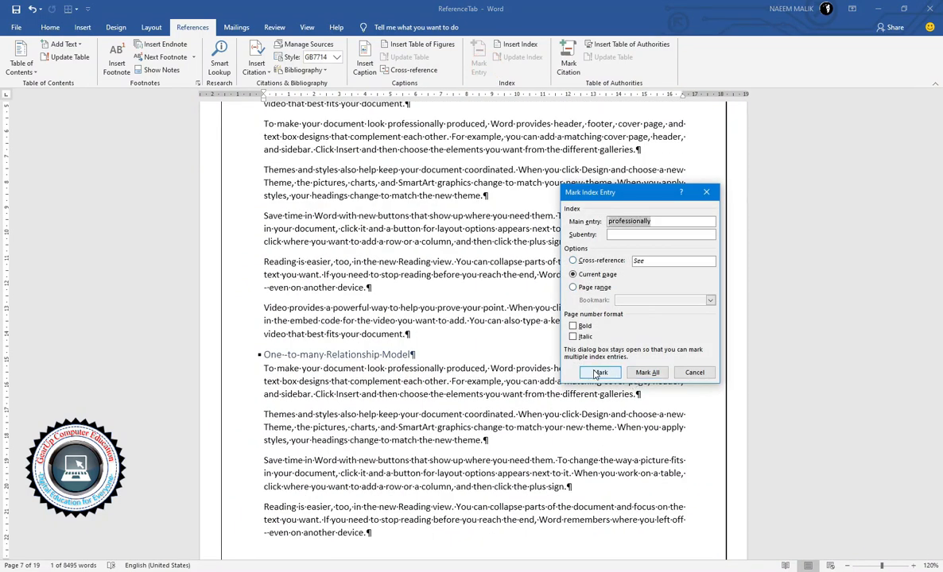
click(626, 373)
click(708, 372)
- Mark the bold word "collapse" above Indexing in Microsoft Access, on the page numbered 10, as an index entry
scroll(500, 322, down, 10)
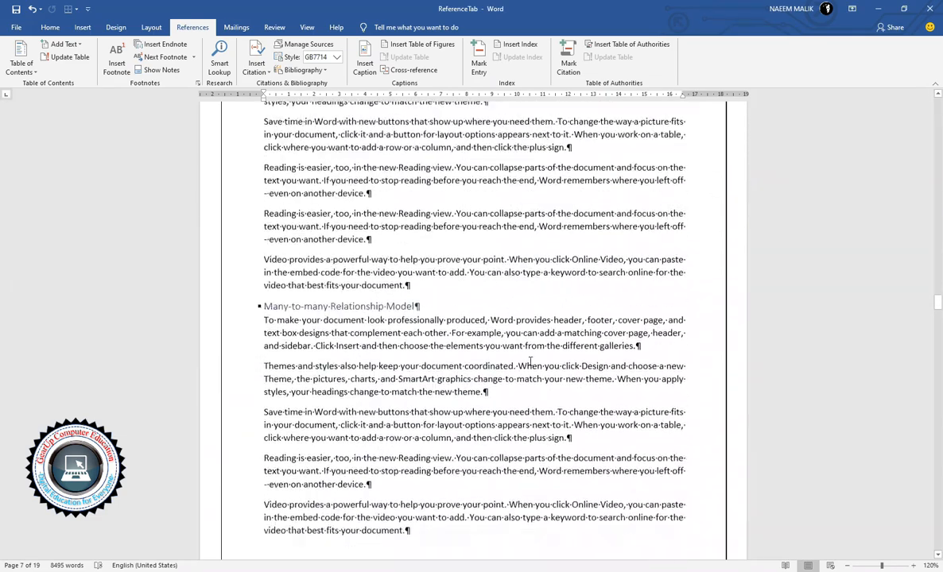
scroll(500, 322, down, 8)
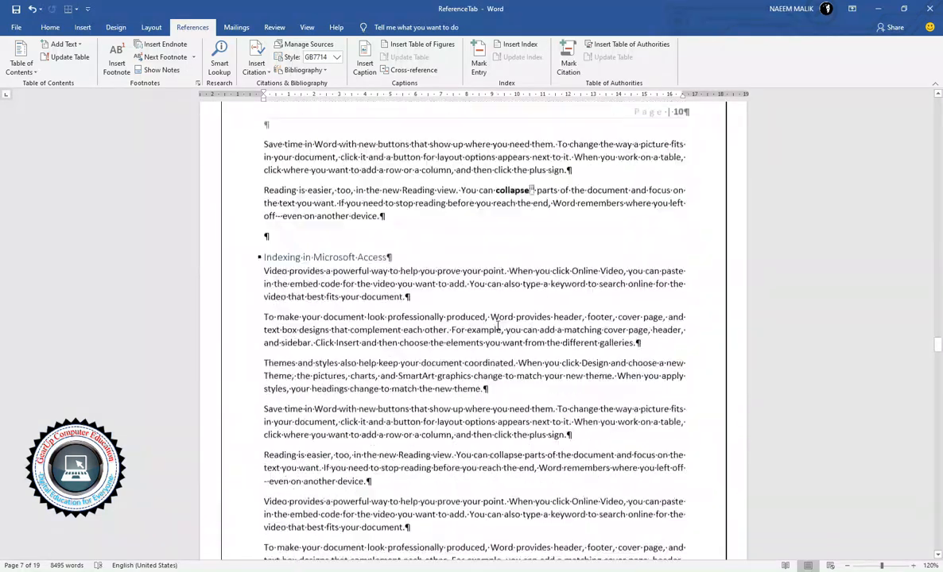
double_click(515, 174)
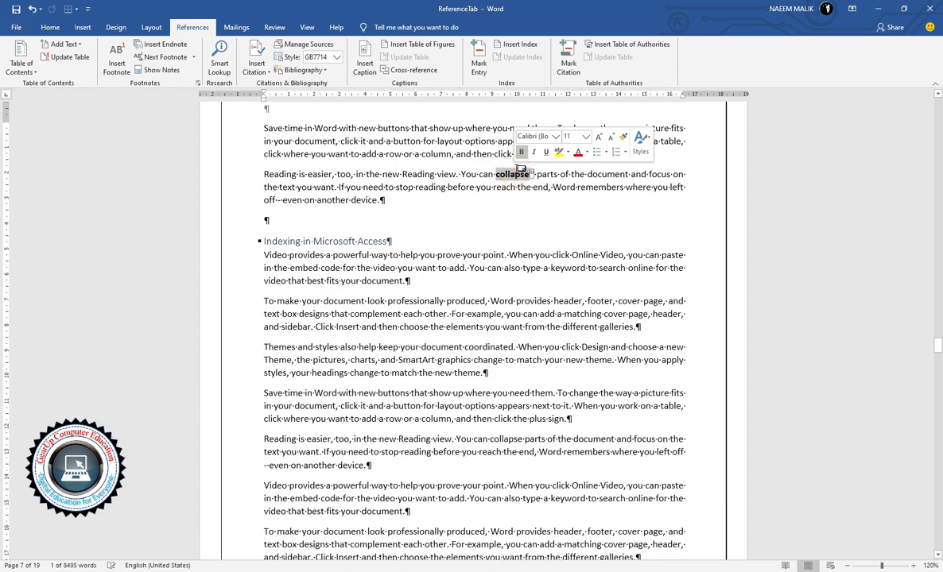
click(480, 68)
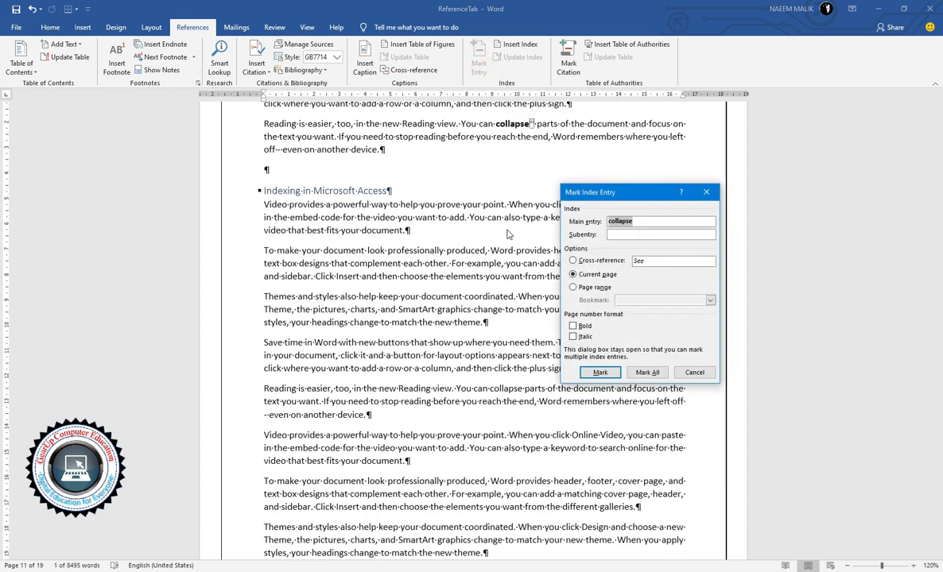
click(597, 373)
click(689, 373)
- Mark the Color Balance heading beside the smiley face figure as a current-page index entry with a bold page number
scroll(585, 344, down, 15)
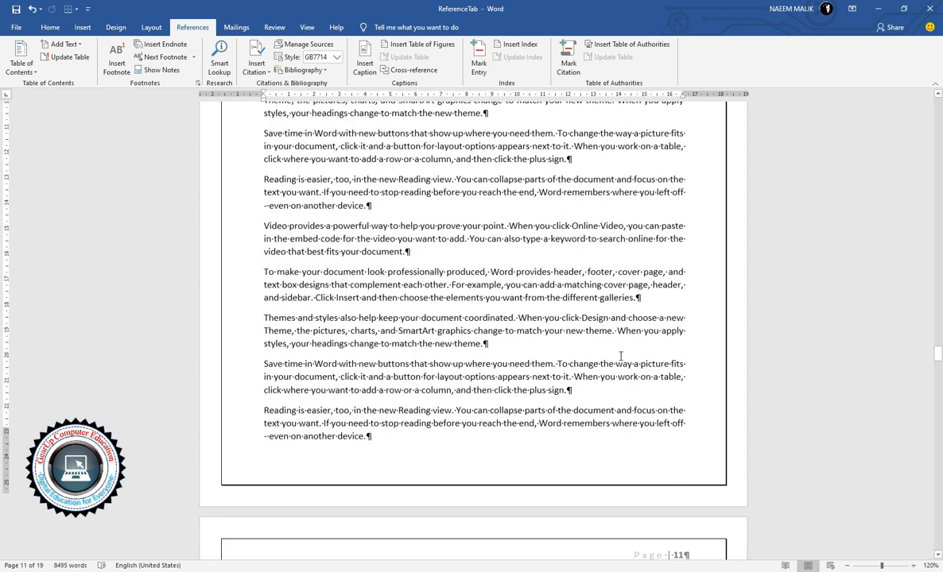
scroll(585, 344, down, 20)
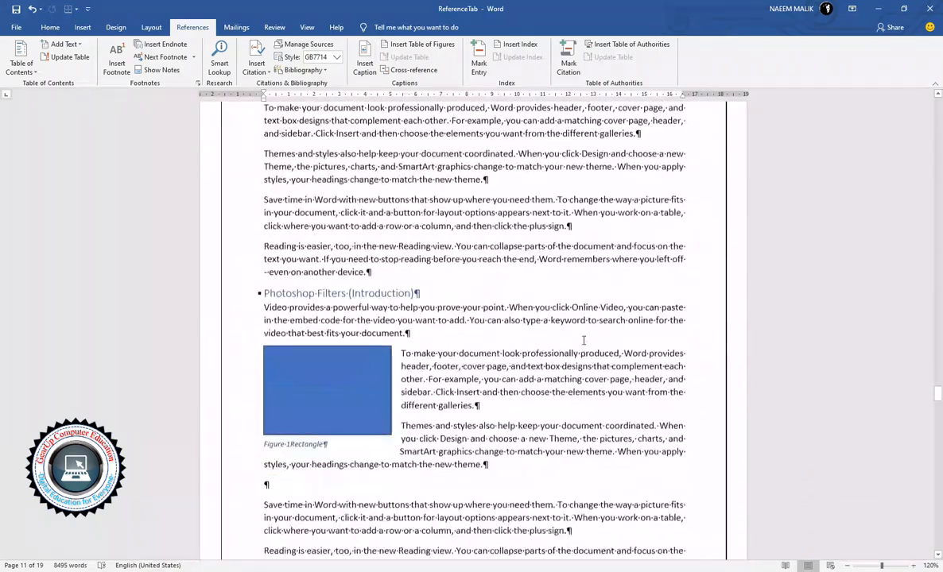
scroll(576, 349, down, 10)
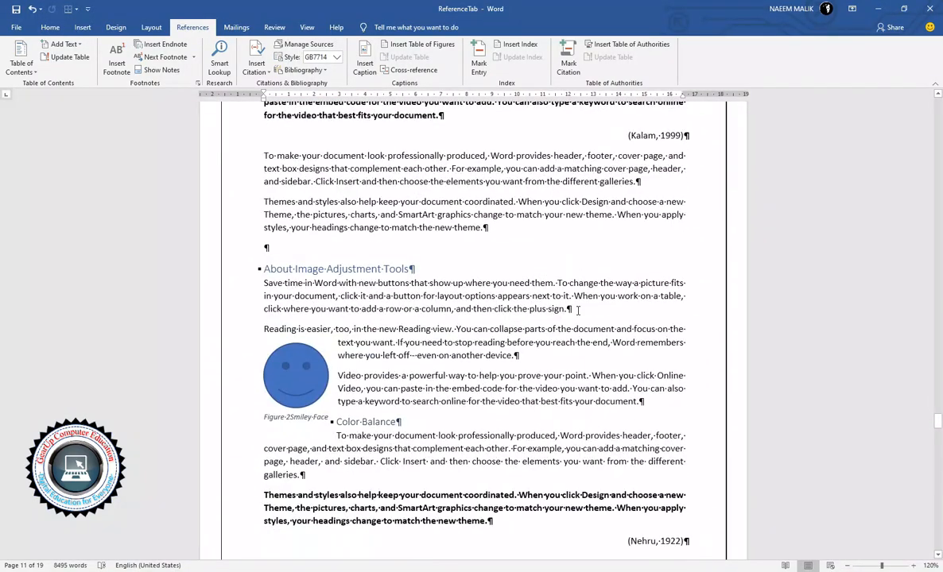
scroll(542, 362, down, 4)
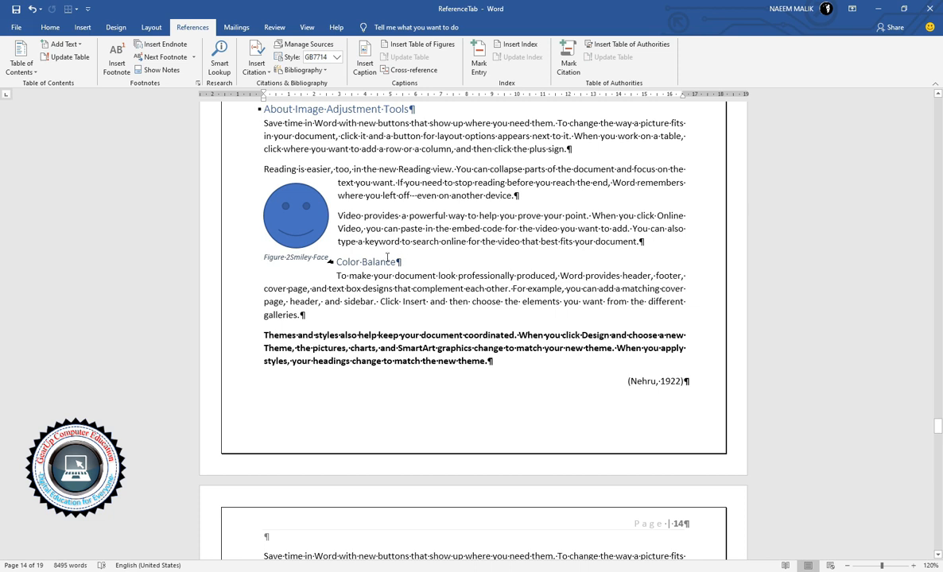
scroll(387, 256, up, 3)
double_click(364, 359)
drag(364, 359, 336, 359)
click(479, 64)
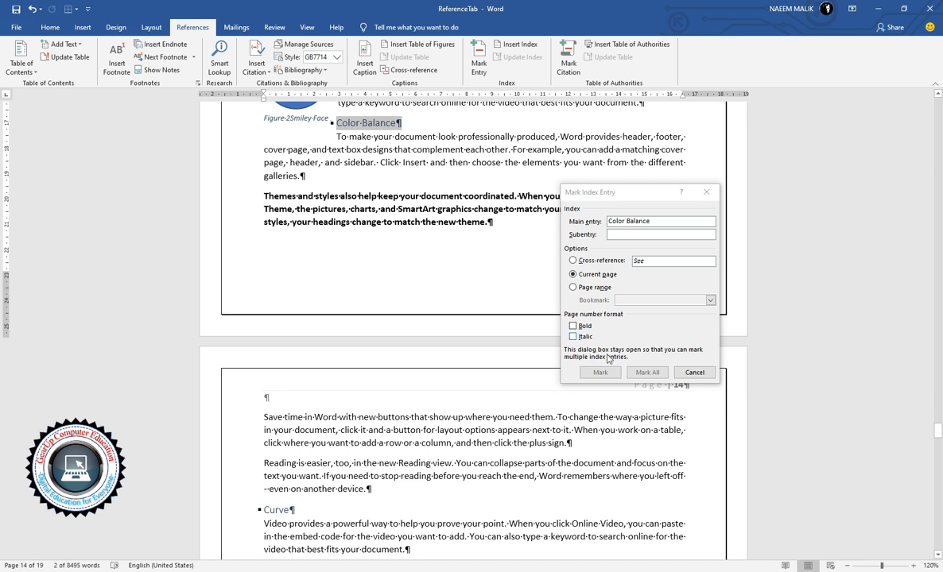
click(580, 327)
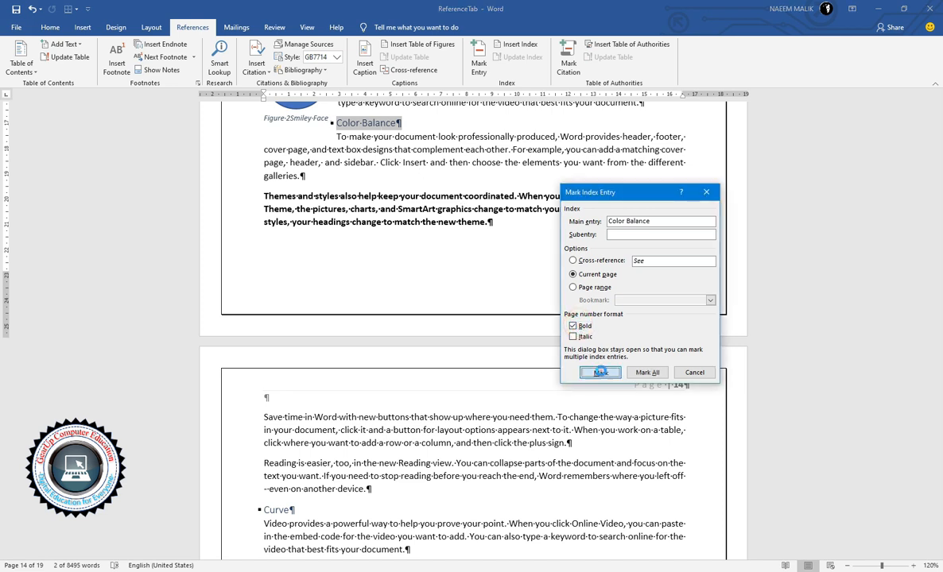
click(602, 373)
click(689, 371)
- Mark the bold name "Jawaharlal Nehru" beside the circle figure, including the period before it, as an index entry for the current page
scroll(623, 362, down, 10)
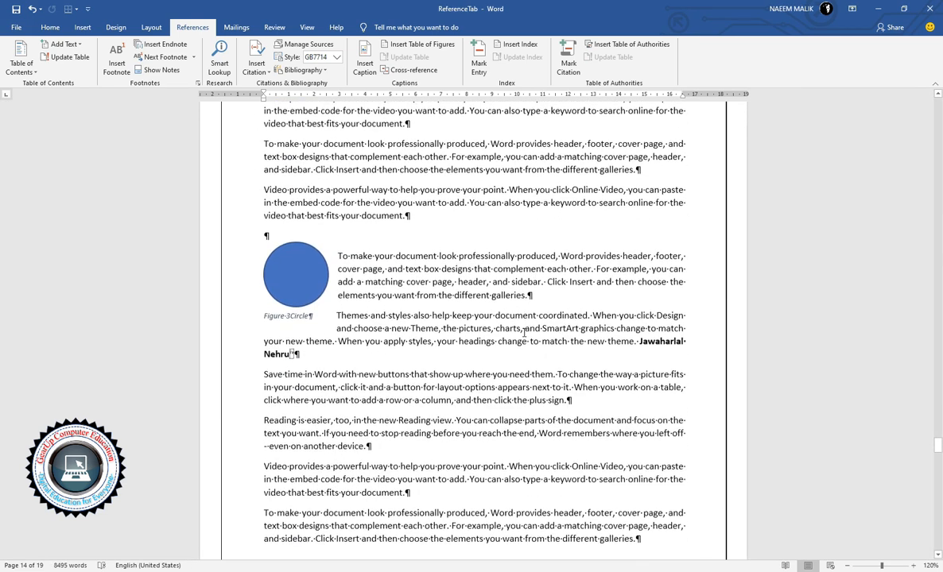
drag(636, 161, 284, 178)
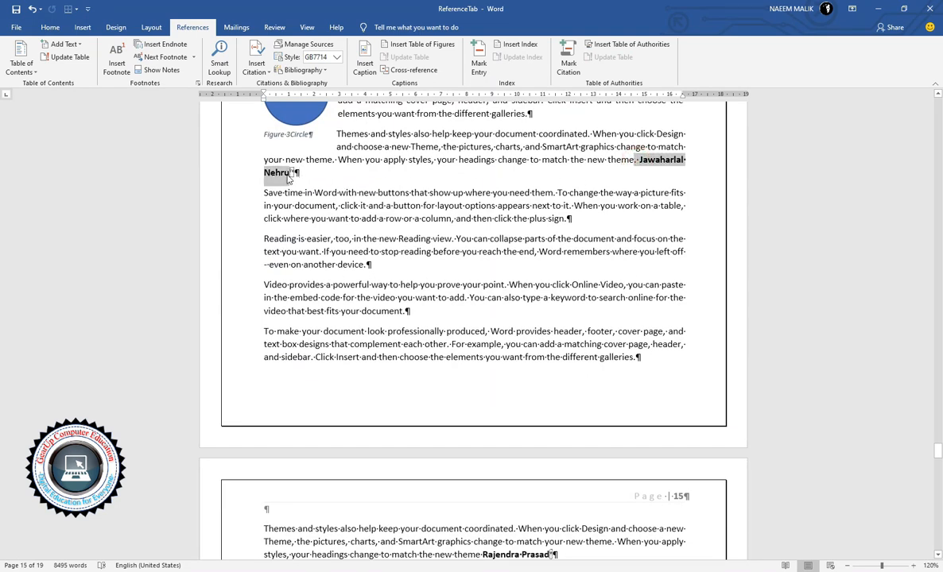
click(479, 63)
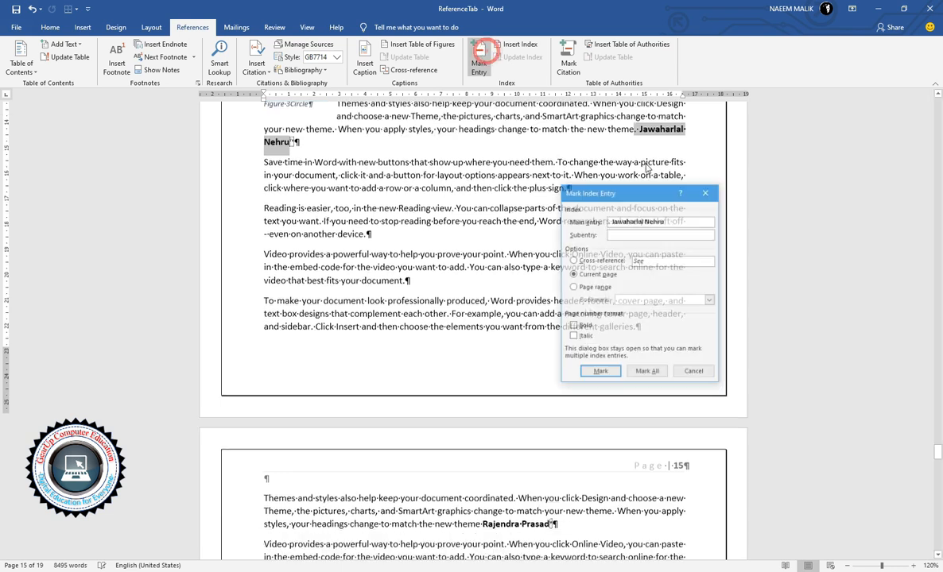
click(602, 373)
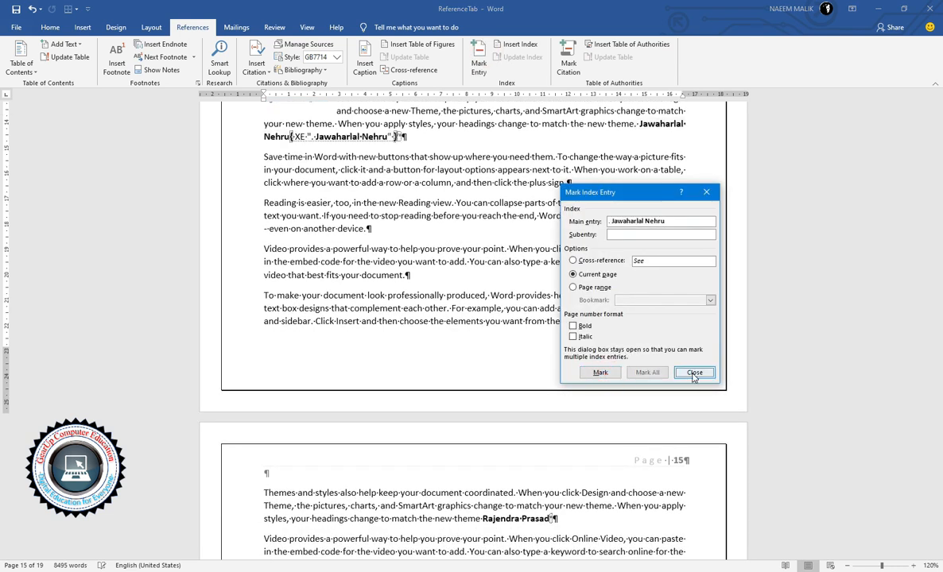
click(694, 372)
- Mark the bold name "Rajendra Prasad" in the first paragraph of the page numbered 15 as an index entry for the current page
scroll(617, 362, down, 3)
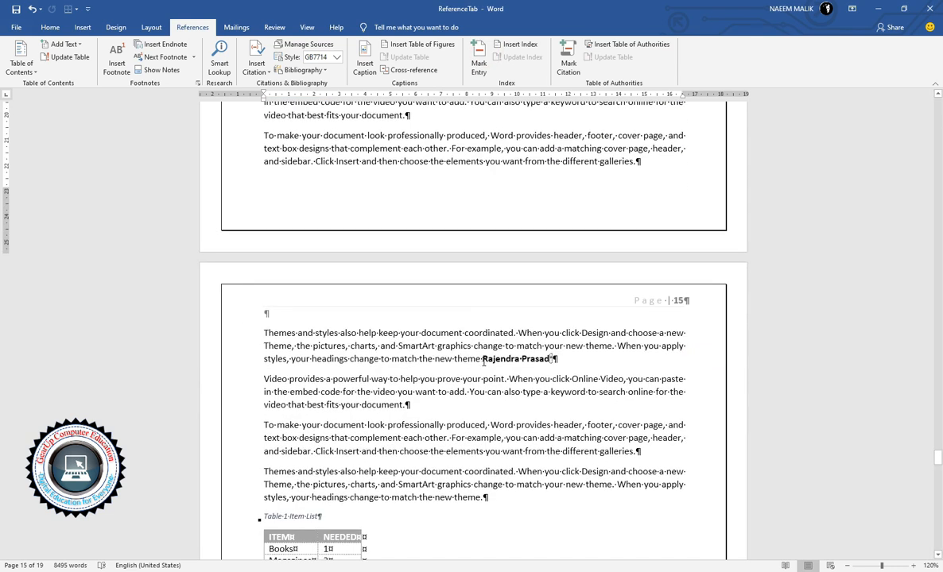
drag(484, 361, 544, 362)
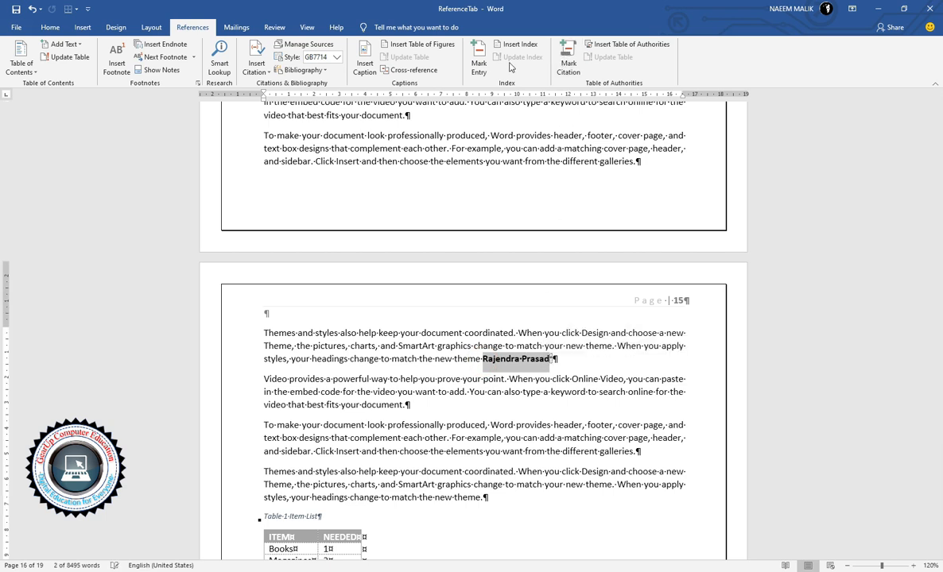
click(479, 62)
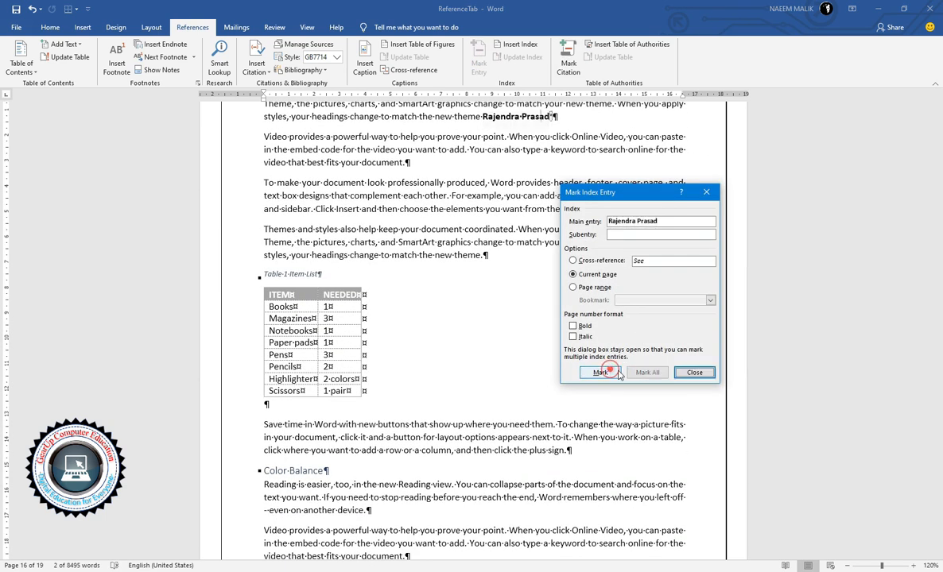
click(600, 372)
click(696, 372)
- Insert an indented two-column index in a new paragraph below the Figure 2 Smiley Face line, without right-aligned page numbers
scroll(650, 371, down, 3)
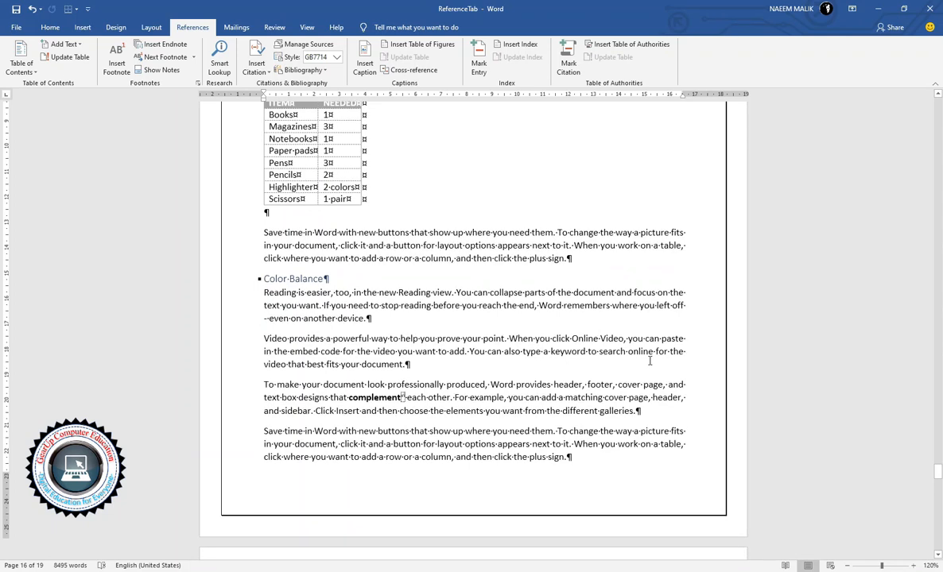
scroll(650, 361, down, 6)
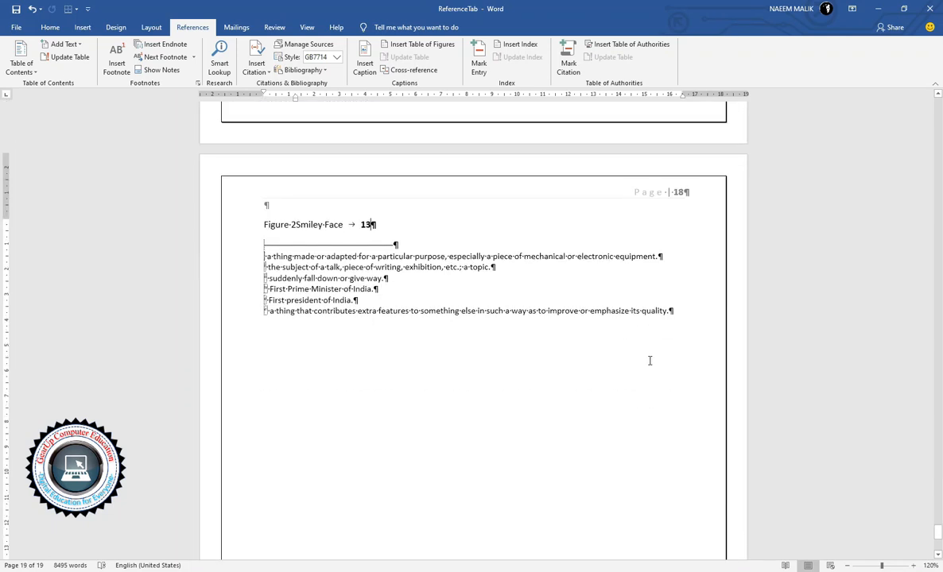
scroll(263, 254, up, 2)
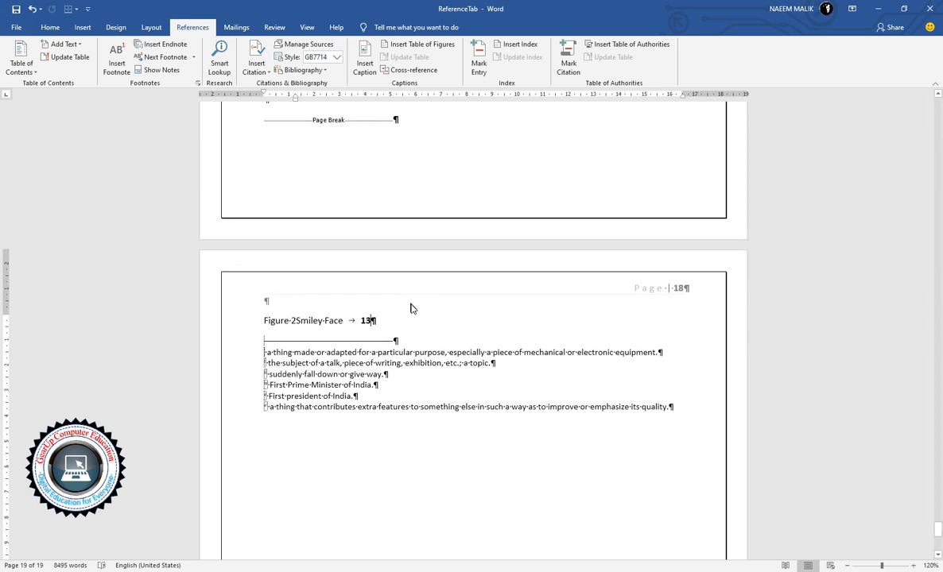
key(Return)
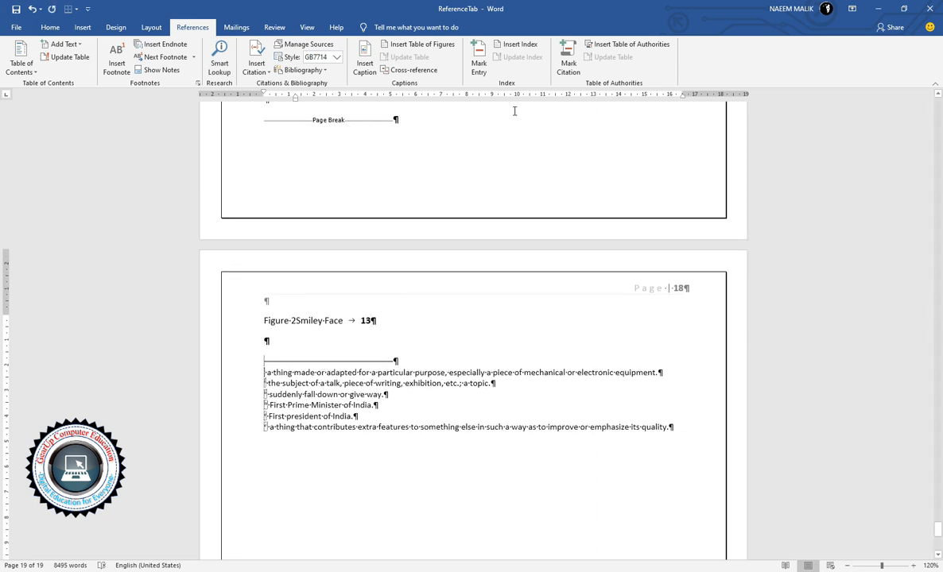
click(524, 49)
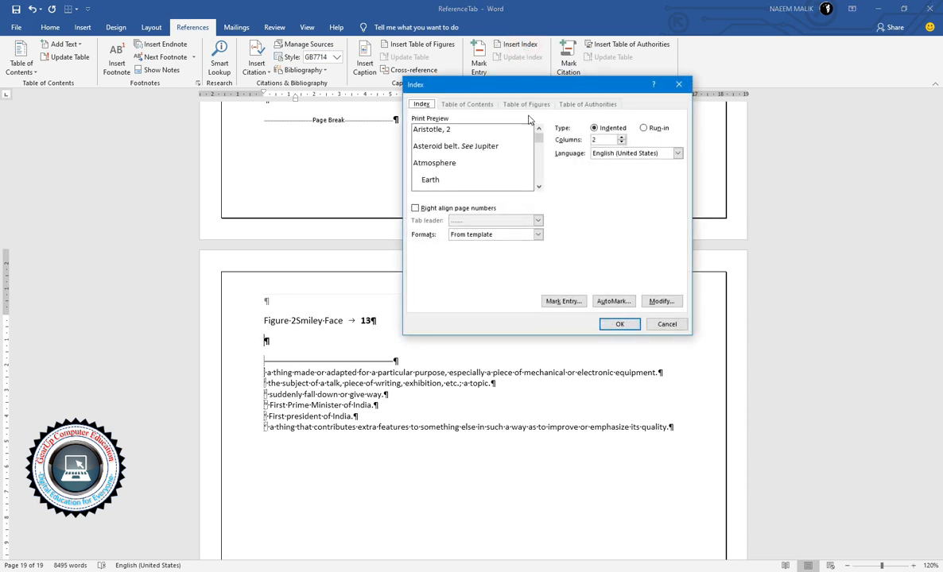
click(457, 211)
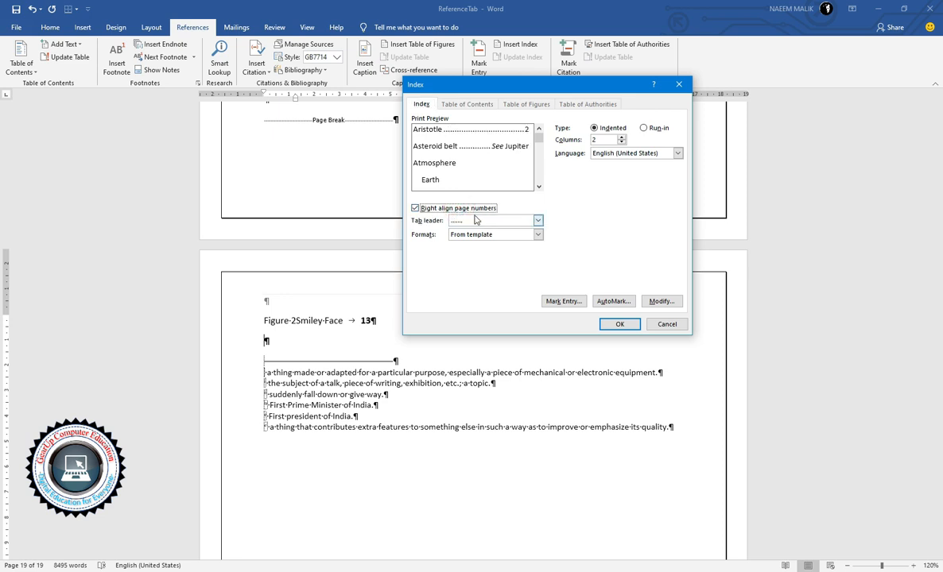
click(473, 213)
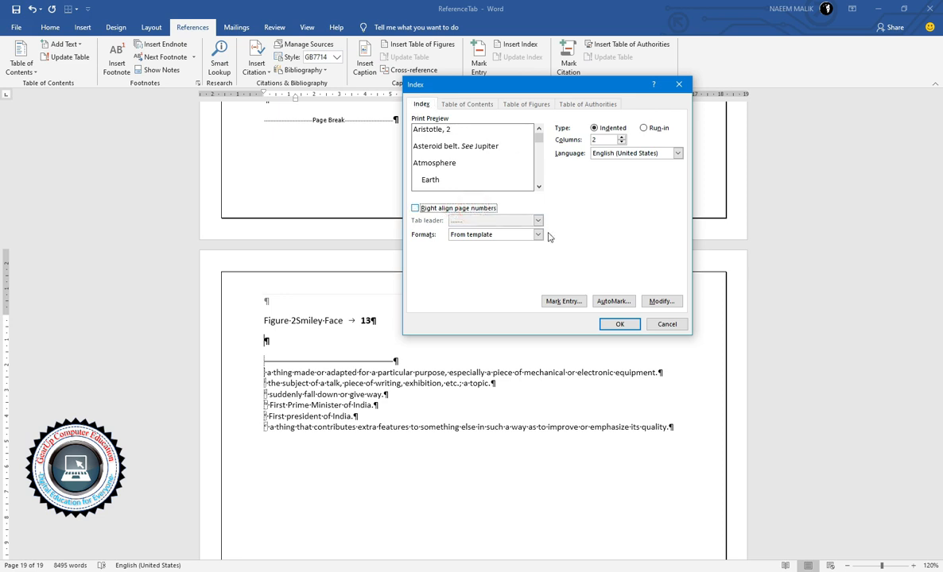
click(618, 324)
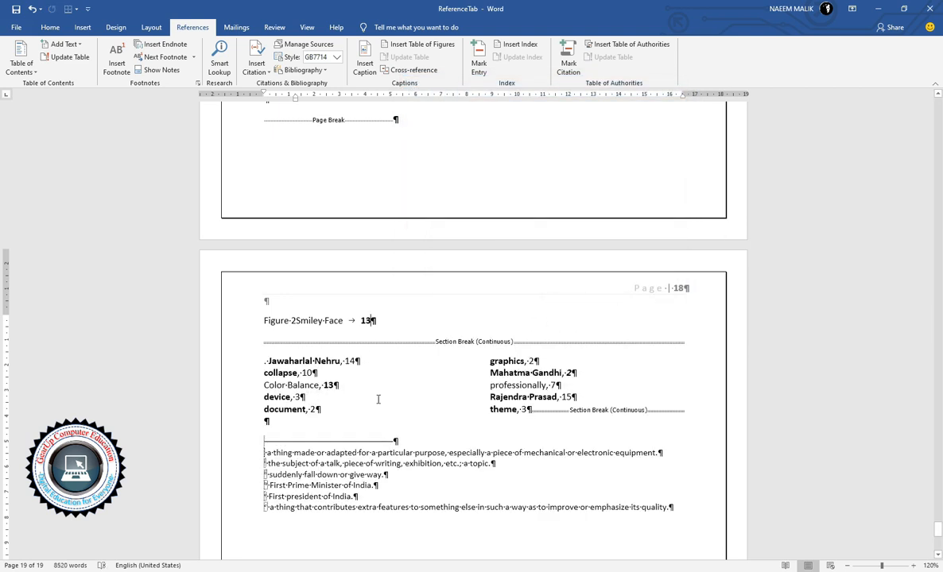
- Replace the index with a version that has right-aligned page numbers and an underscore tab leader
click(288, 385)
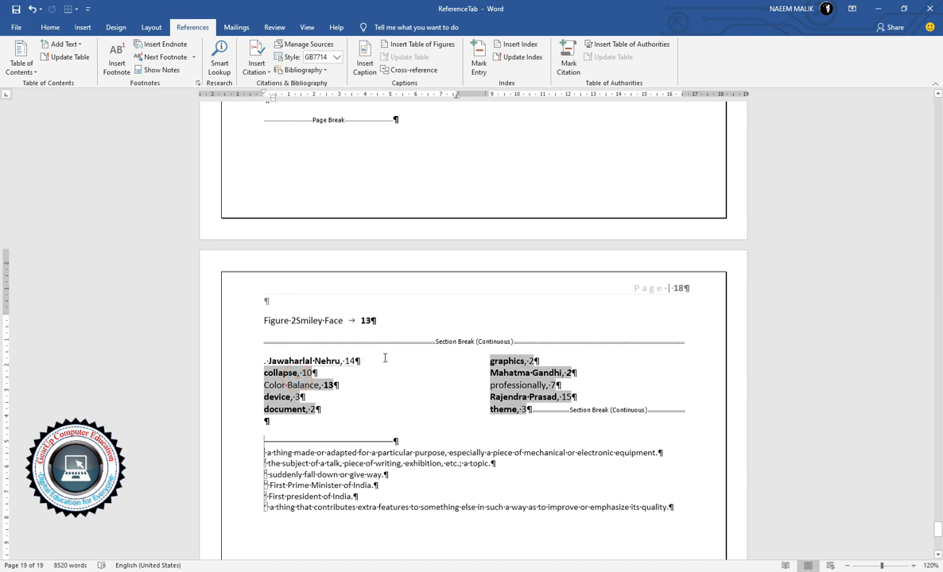
click(515, 43)
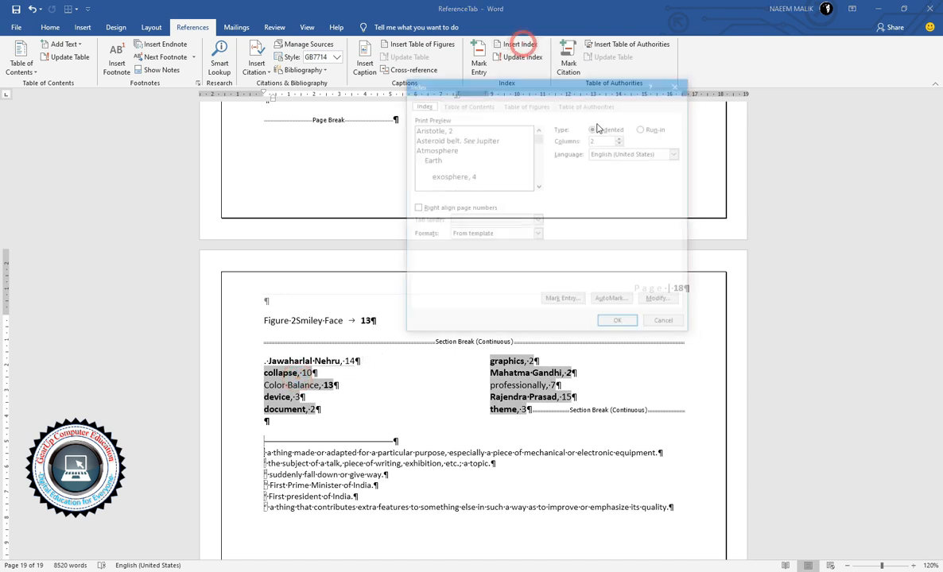
click(447, 208)
click(478, 220)
click(477, 256)
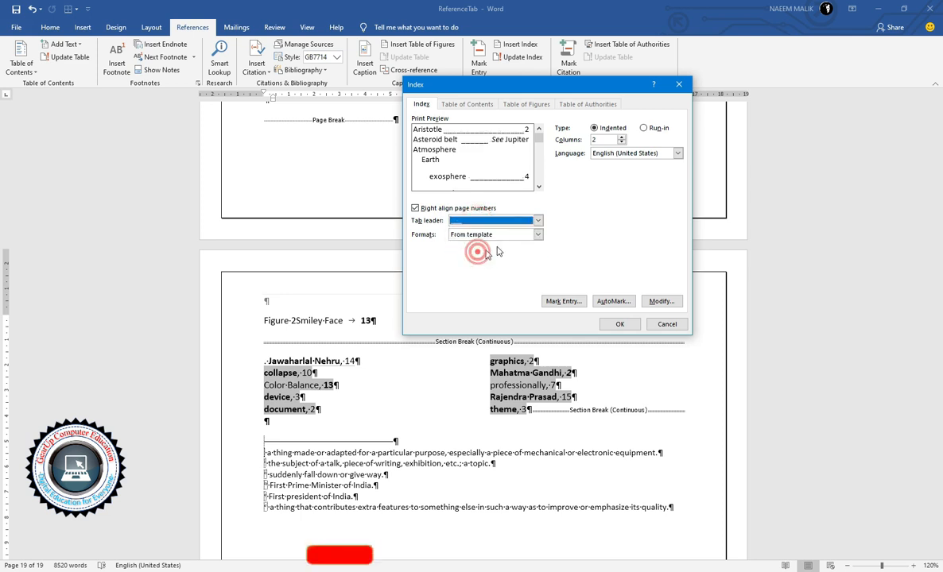
click(620, 323)
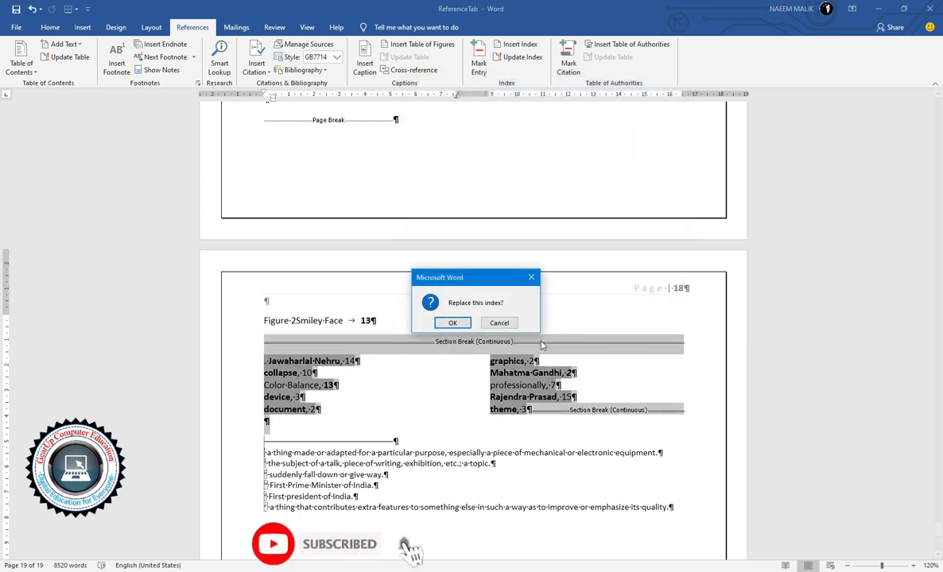
click(453, 322)
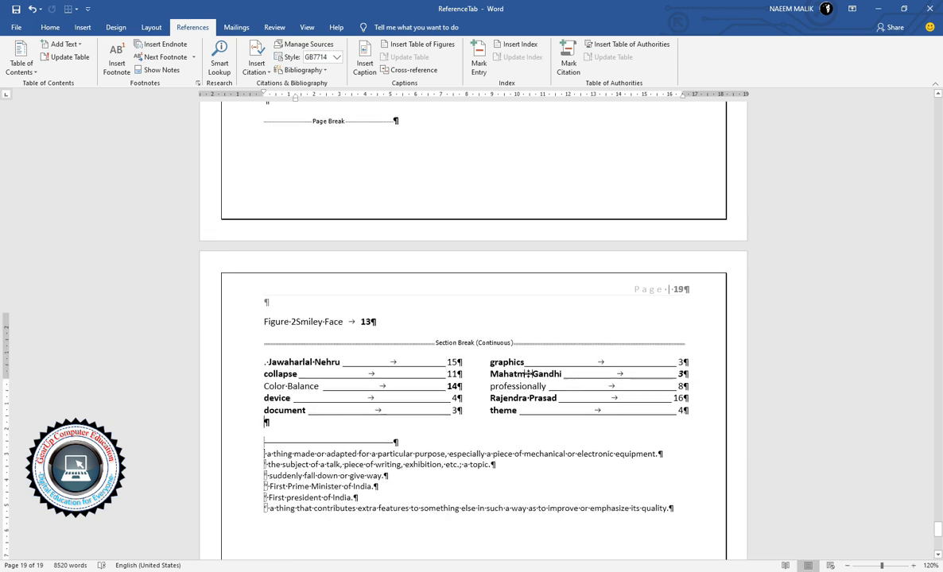
- Hide the paragraph marks and other formatting symbols in the document
scroll(355, 173, up, 3)
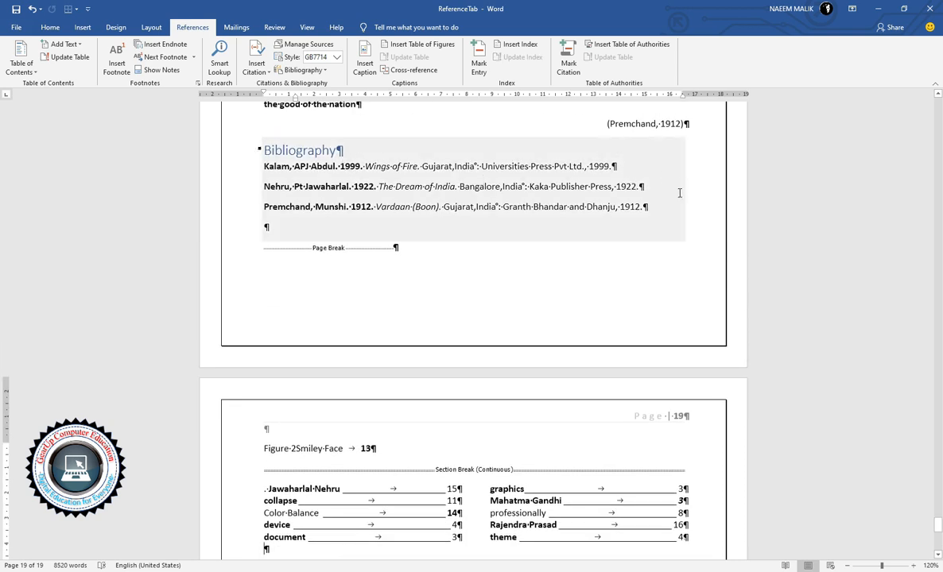
click(49, 28)
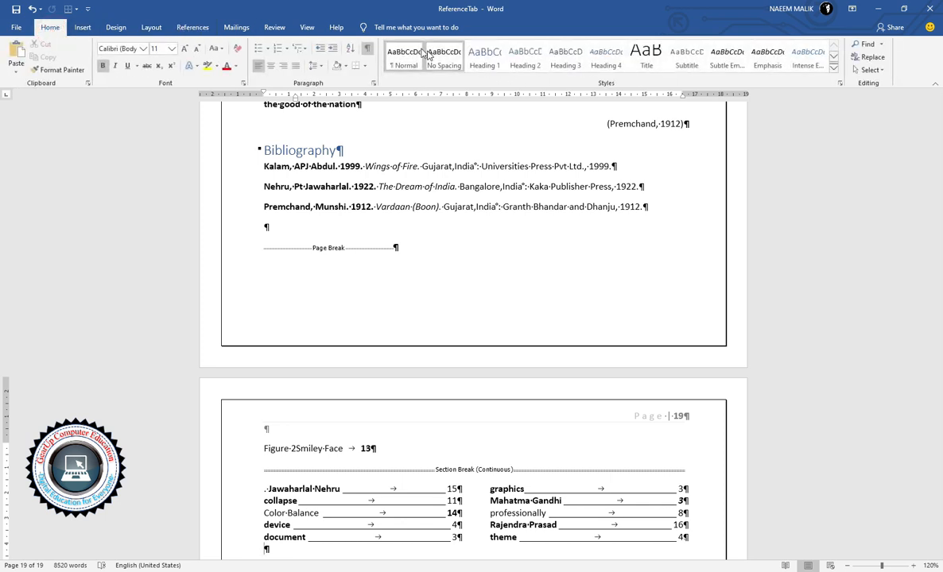
click(366, 47)
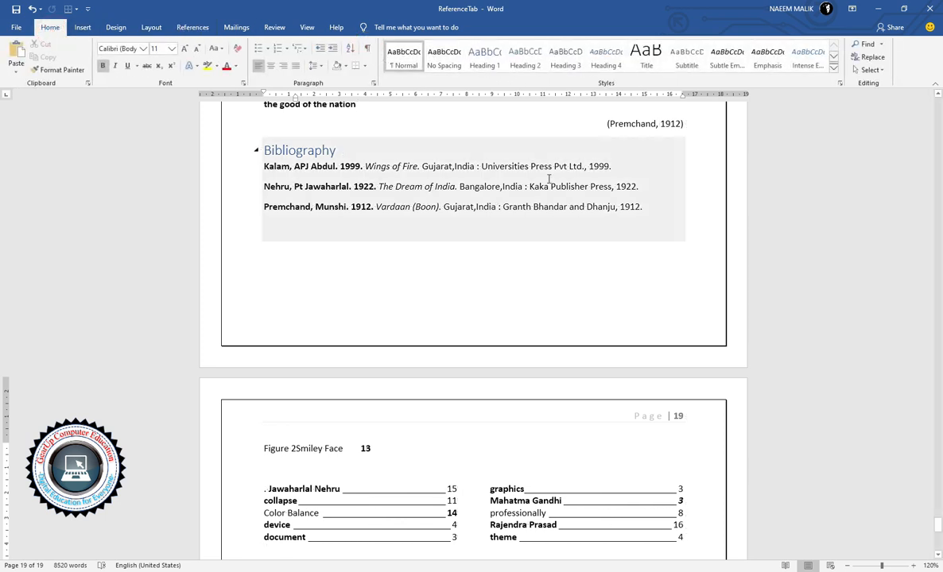
- Replace the index with a one-column version that has right-aligned page numbers and a dotted tab leader
scroll(524, 211, up, 3)
scroll(525, 212, down, 6)
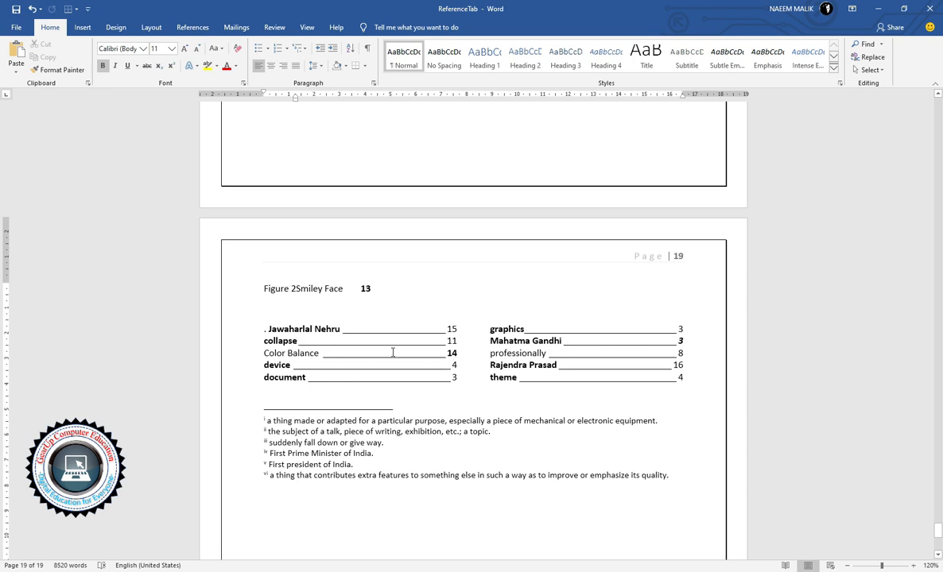
click(392, 352)
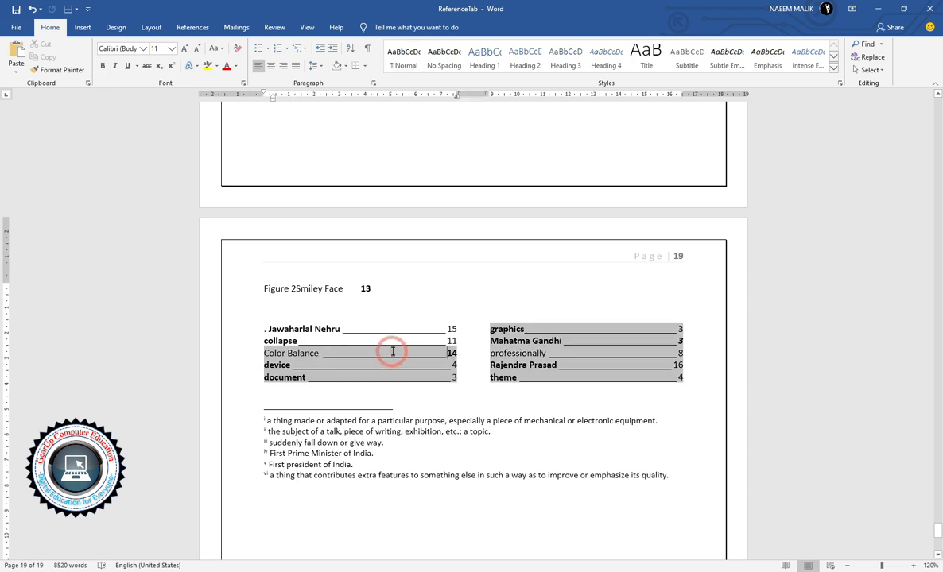
click(206, 27)
click(518, 44)
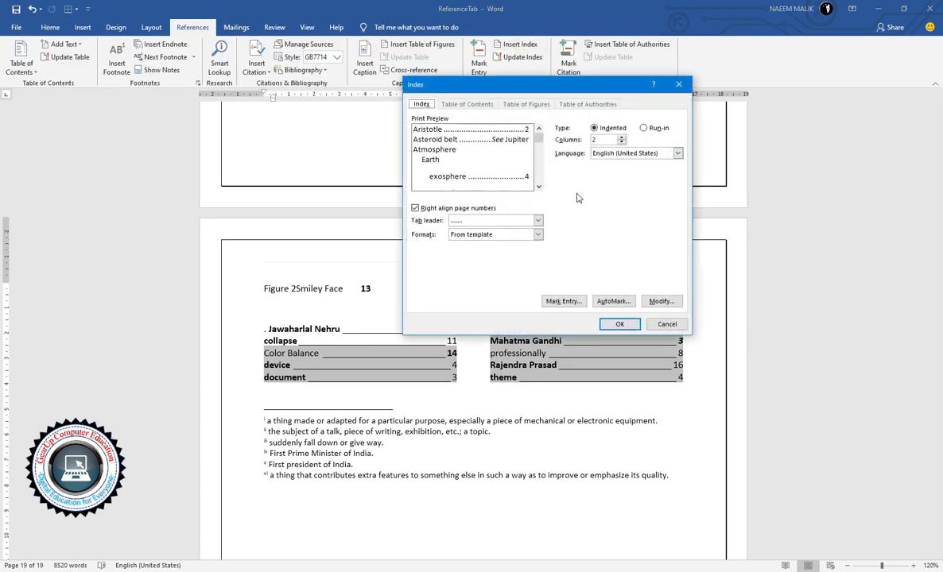
click(621, 143)
click(619, 324)
click(442, 320)
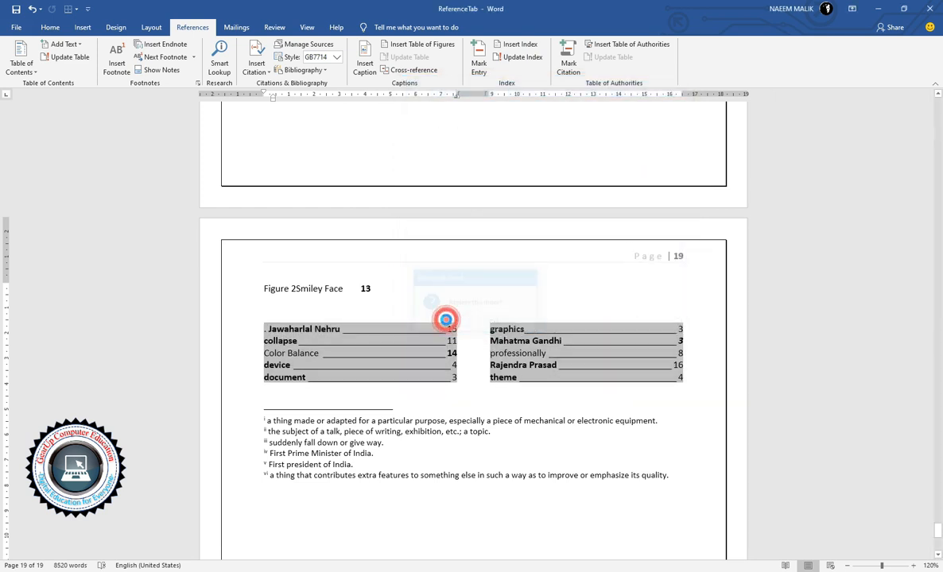
- Replace the index with a one-column version in the Classic format and look over its lettered headings
click(449, 350)
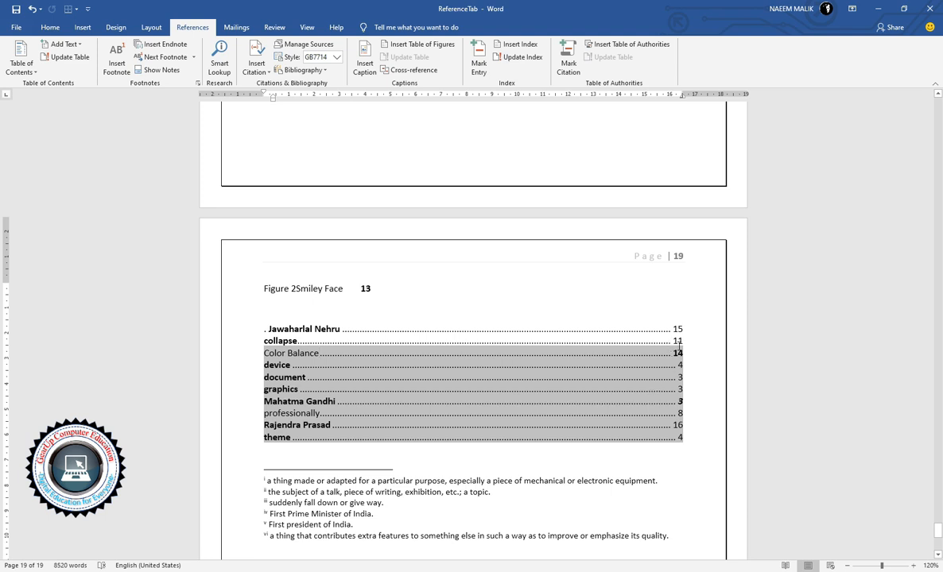
click(528, 46)
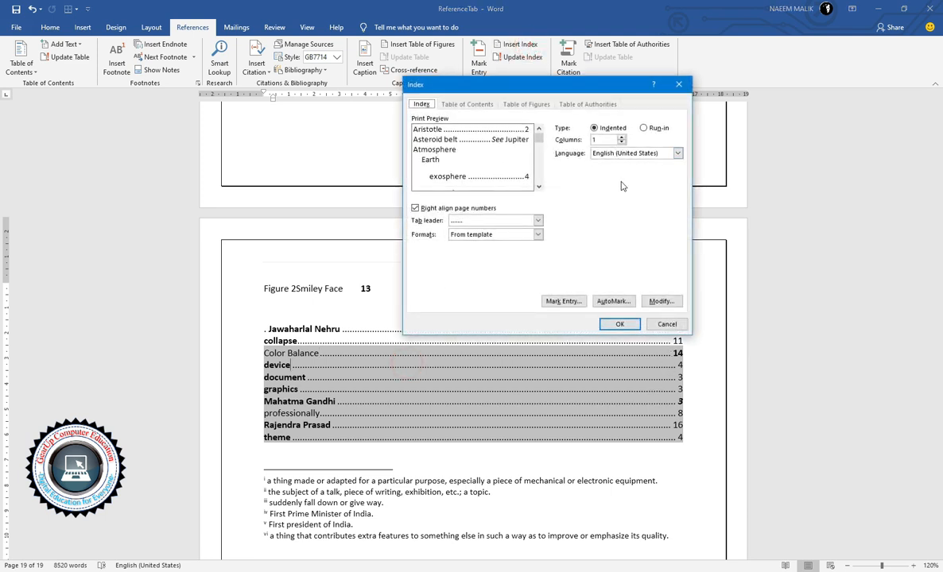
click(512, 236)
click(490, 248)
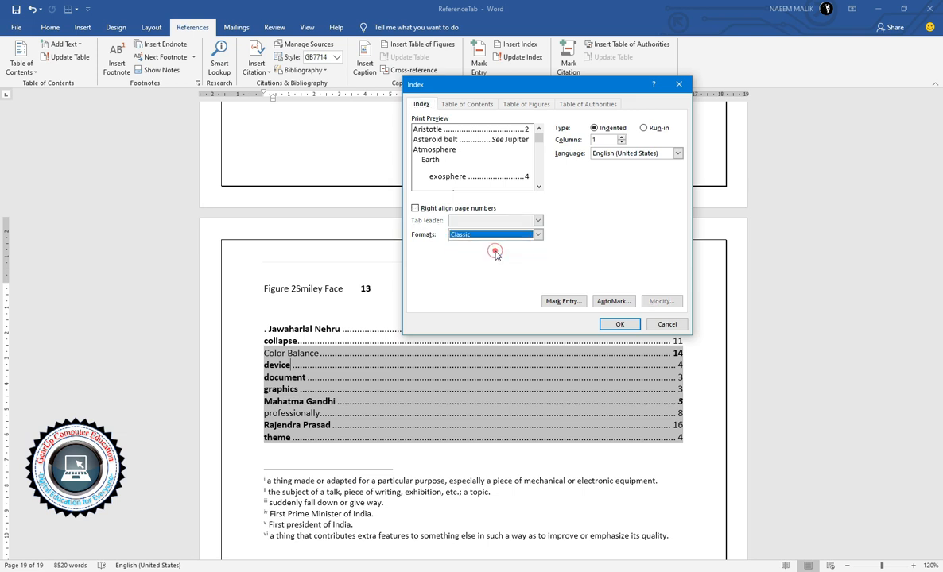
click(494, 236)
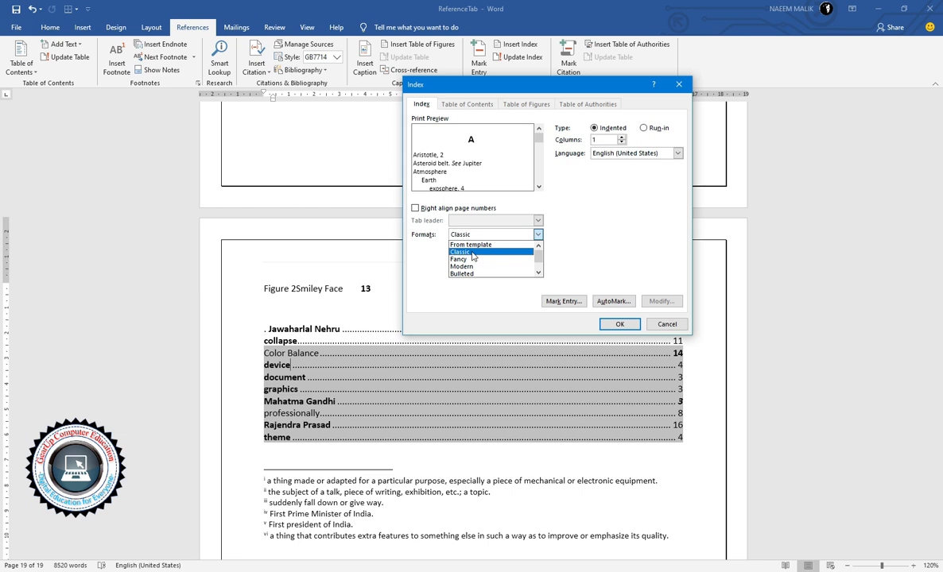
click(472, 253)
click(620, 323)
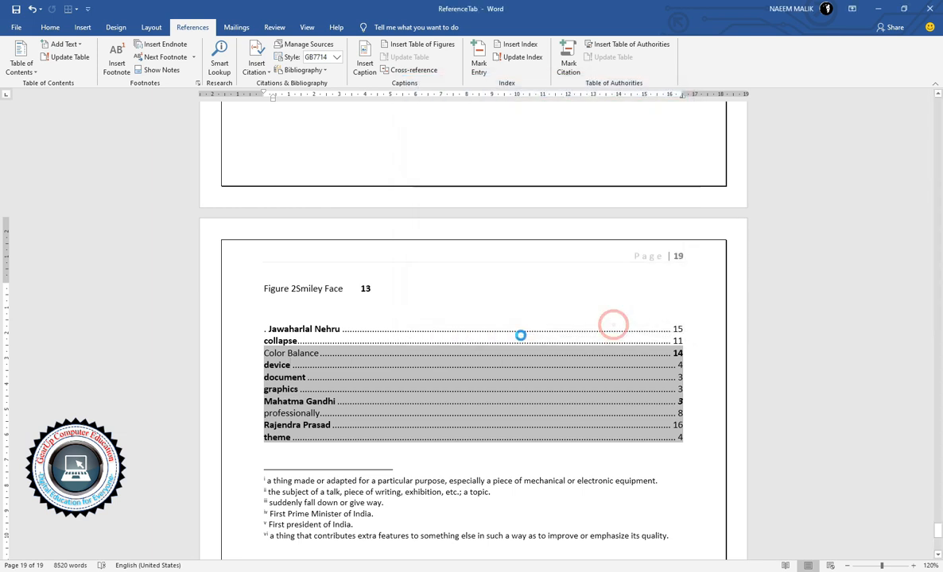
click(452, 323)
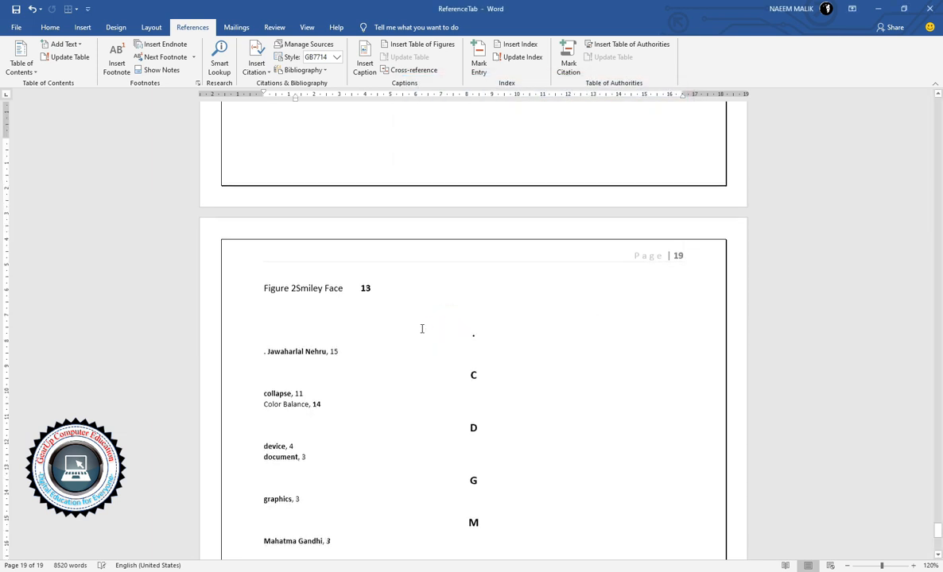
scroll(470, 229, down, 4)
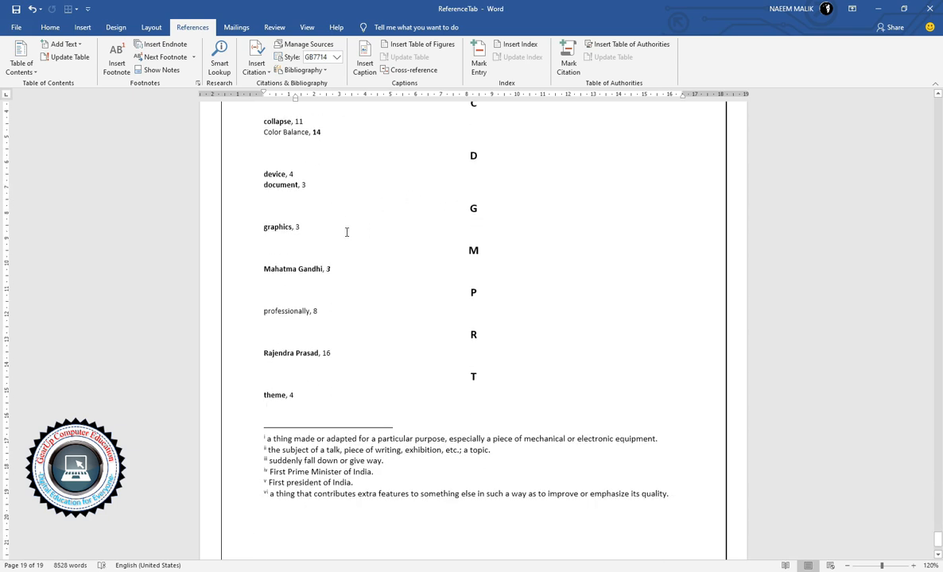
scroll(454, 255, up, 4)
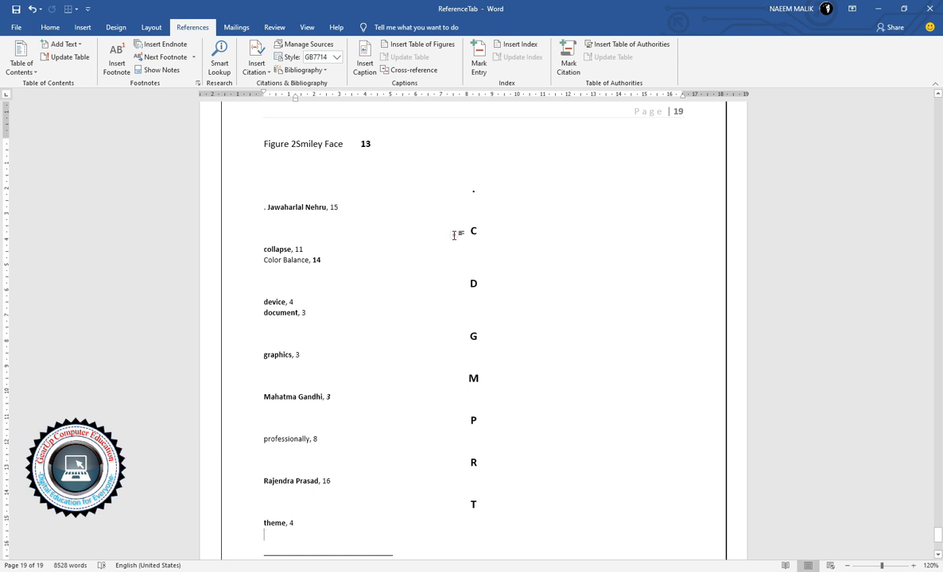
- Replace the Classic index with a one-column version in the From template format, without right-aligned page numbers
click(454, 235)
click(519, 45)
click(499, 234)
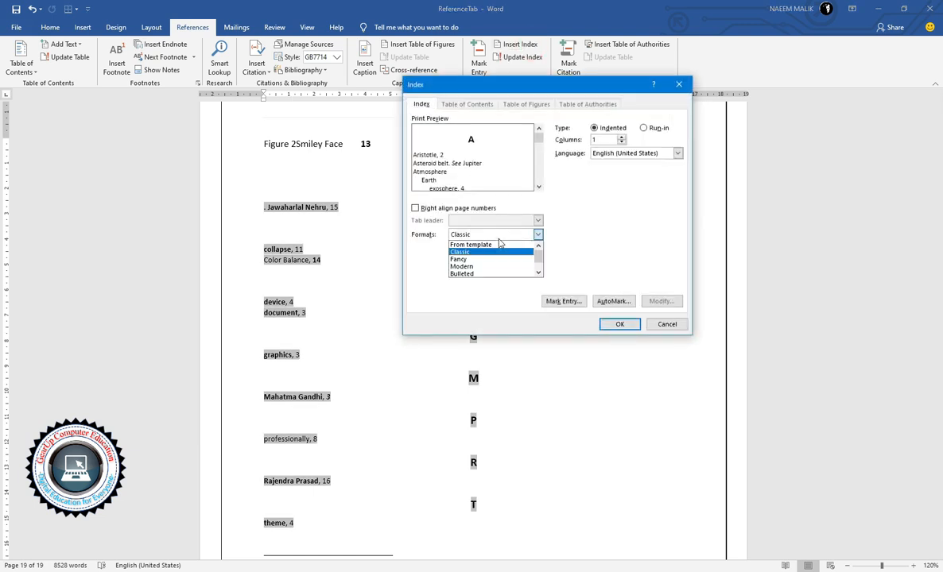
click(477, 245)
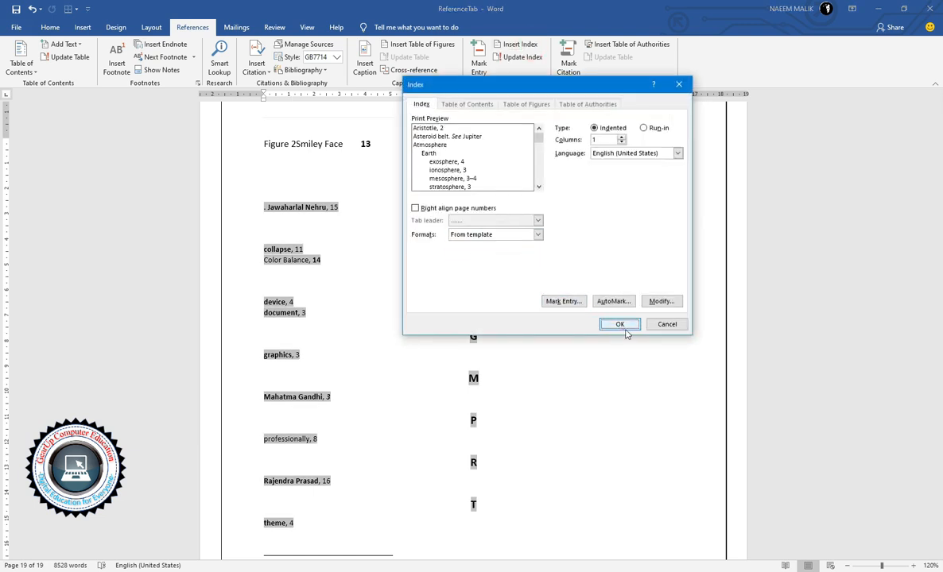
click(620, 324)
click(447, 322)
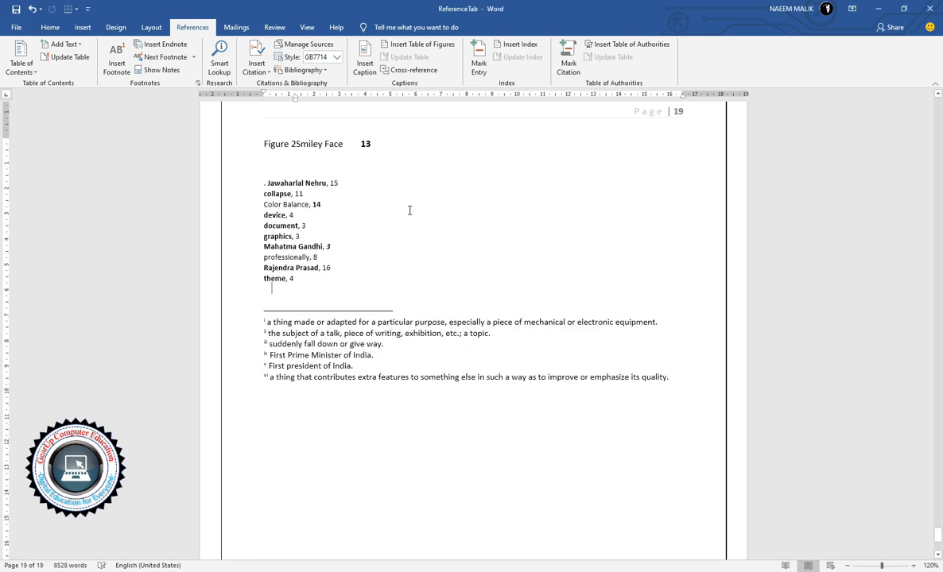
- Replace the index with a one-column From template version that has right-aligned page numbers and an underscore tab leader
scroll(349, 234, up, 2)
drag(318, 338, 327, 263)
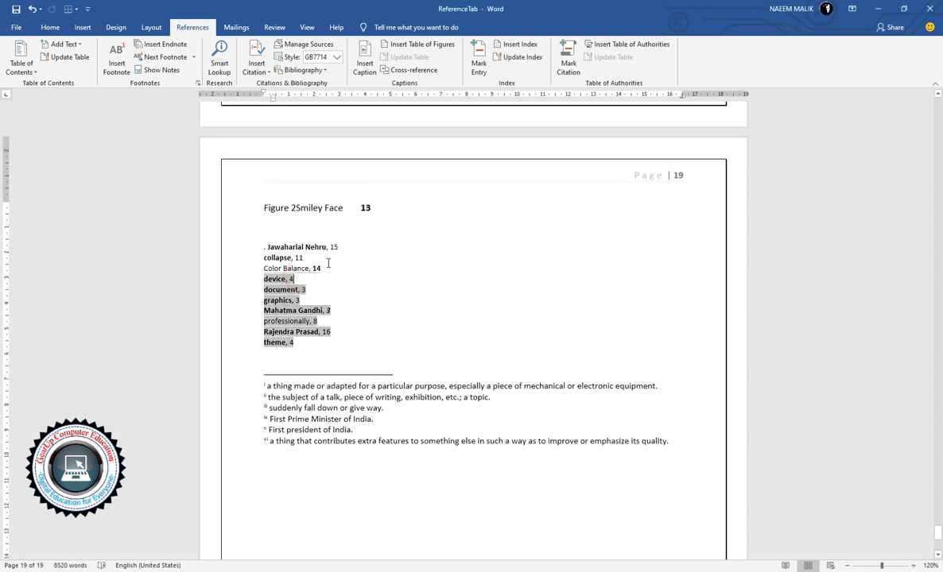
click(516, 44)
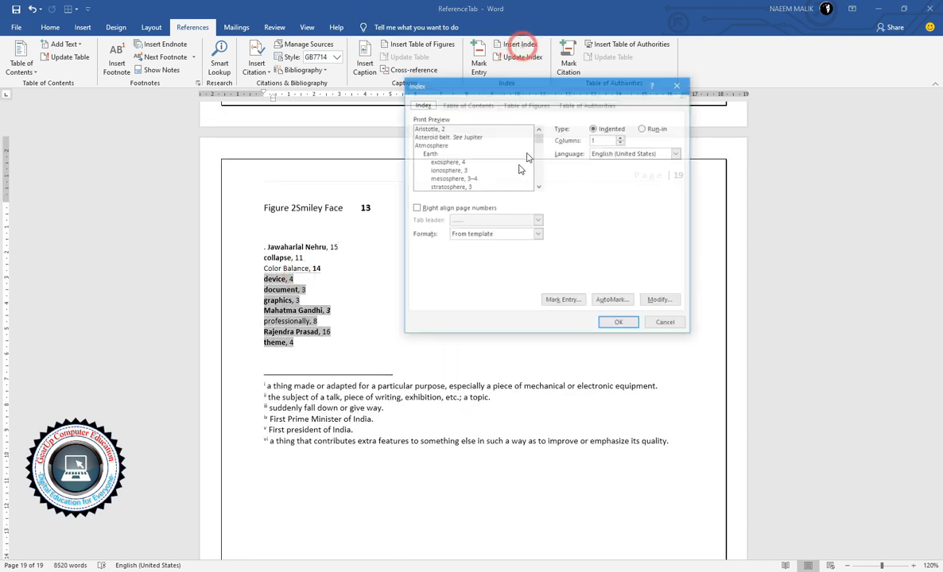
click(449, 209)
click(537, 220)
click(479, 253)
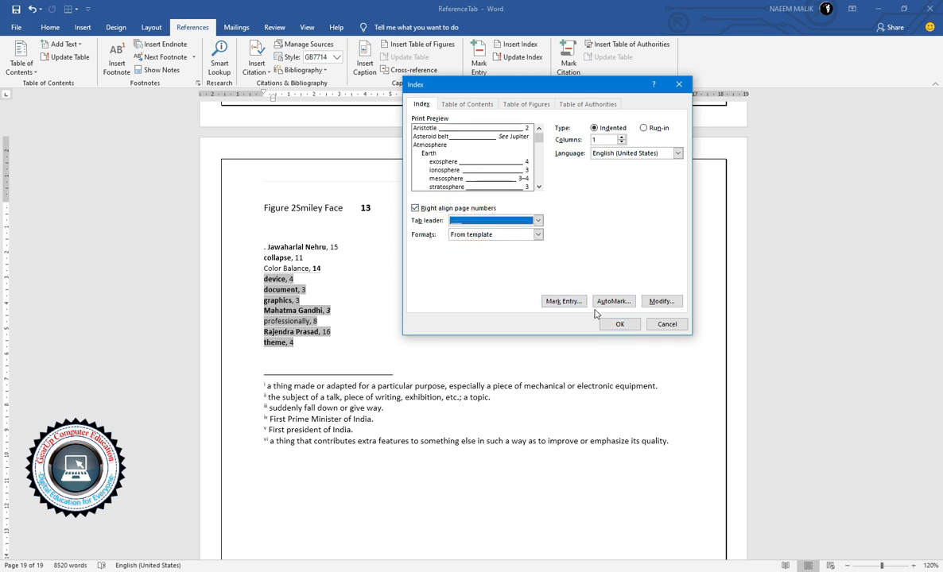
click(616, 323)
click(458, 322)
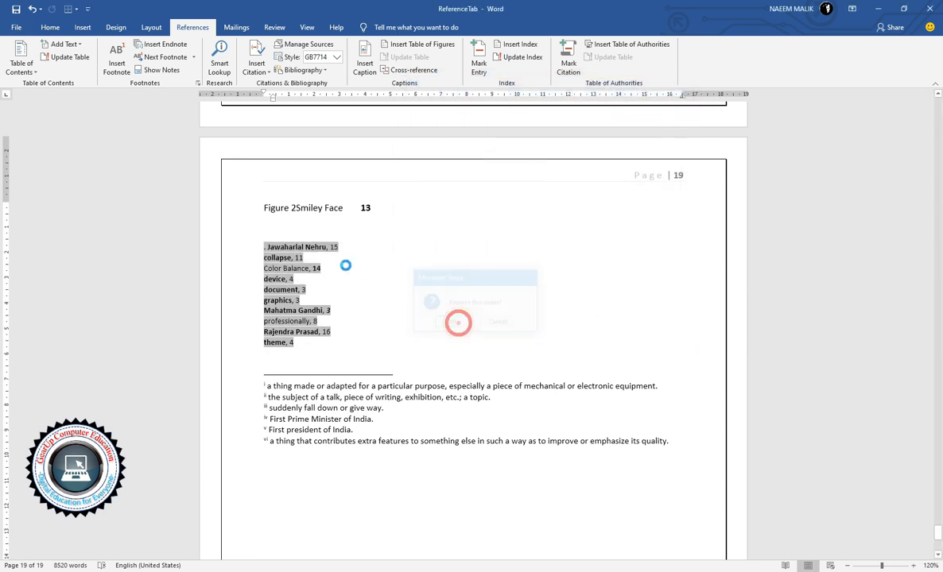
click(327, 247)
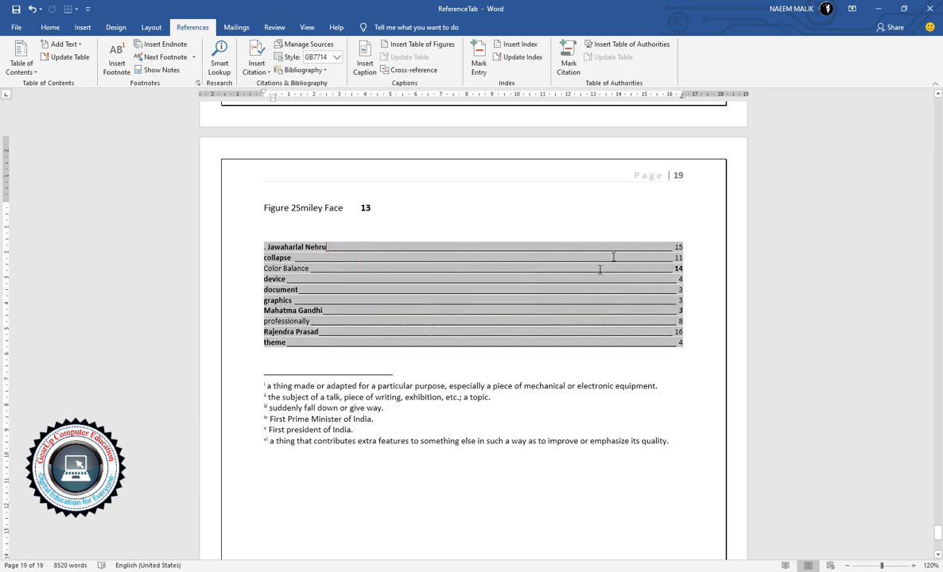